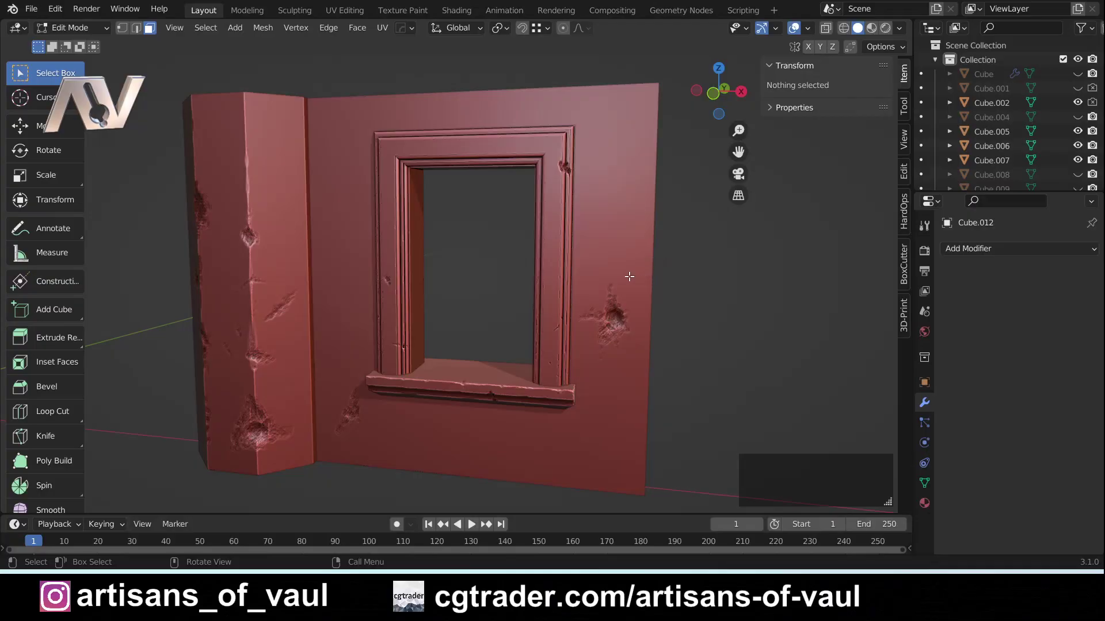
# - Inspect the finished window wall with its moulded frame, and the unfinished wall with the short trim piece beside its opening
pyautogui.moveTo(611, 265); pyautogui.dragTo(552, 190, button='middle')
pyautogui.scroll(4, 541, 292)
pyautogui.scroll(-5, 516, 209)
pyautogui.scroll(3, 555, 185)
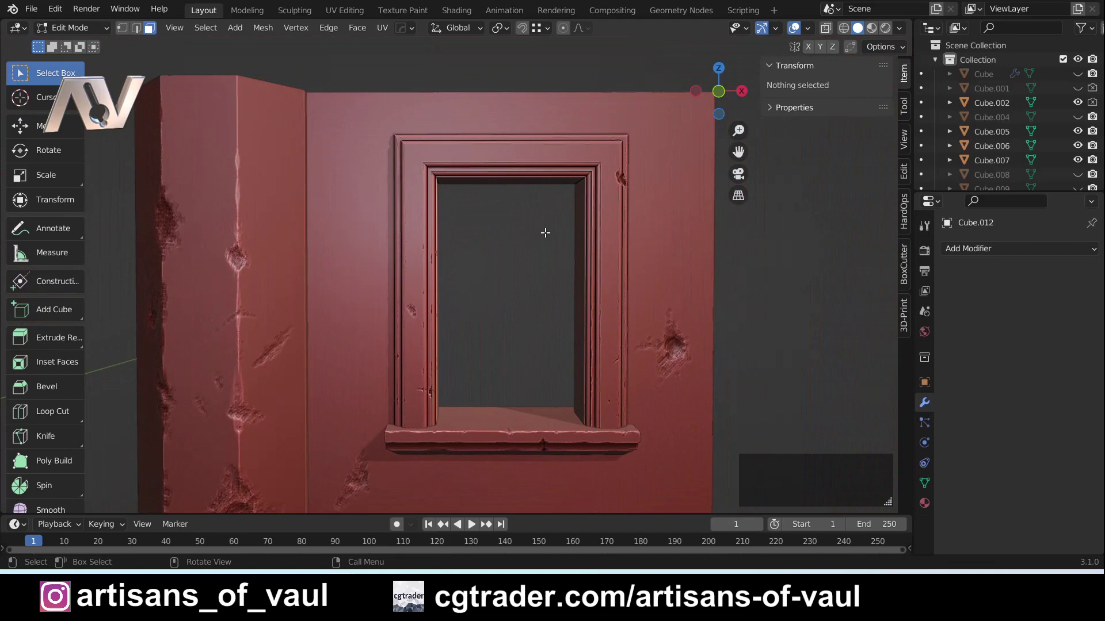
pyautogui.scroll(-3, 545, 232)
pyautogui.moveTo(517, 249); pyautogui.dragTo(437, 278, button='middle')
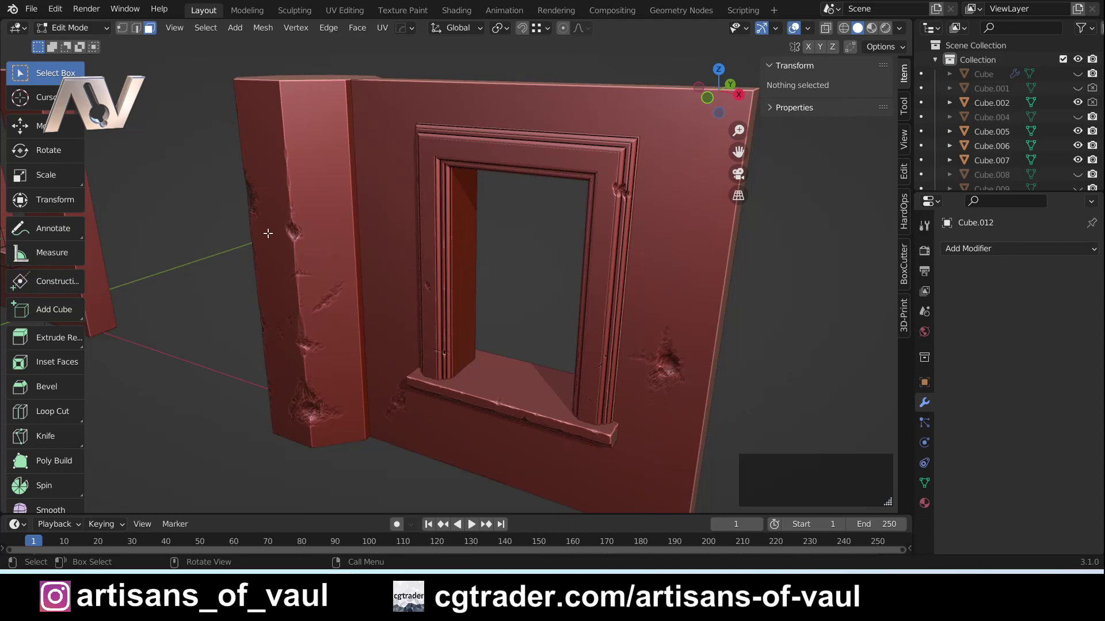
pyautogui.press('shift')
pyautogui.scroll(-3, 207, 234)
pyautogui.moveTo(207, 234); pyautogui.dragTo(258, 397, button='middle')
pyautogui.scroll(5, 466, 323)
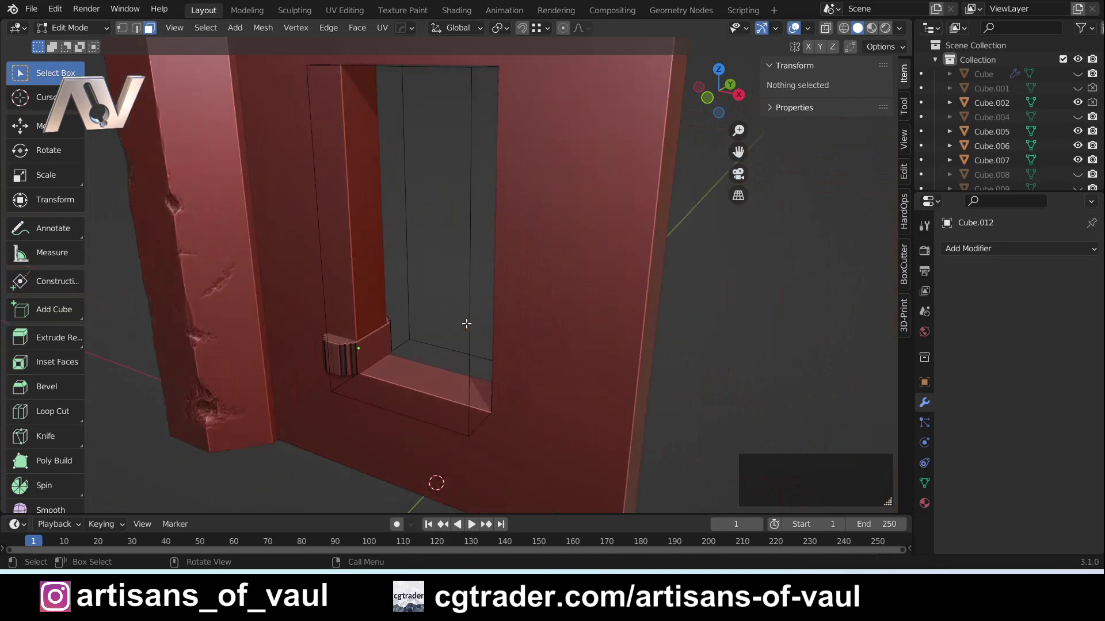
pyautogui.moveTo(466, 323); pyautogui.dragTo(486, 291, button='middle')
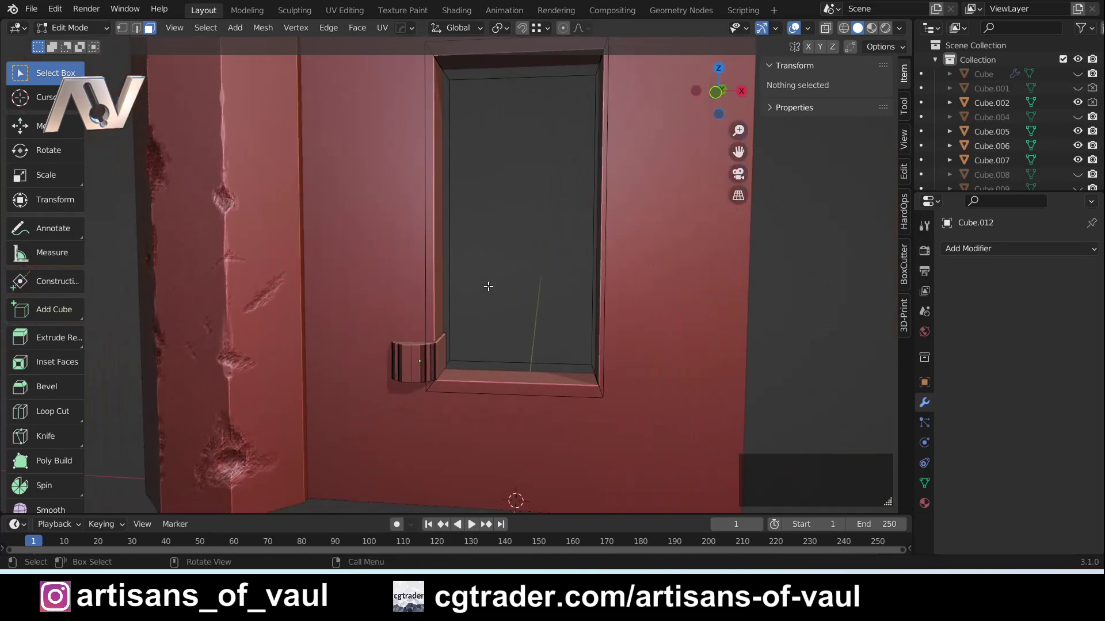
pyautogui.scroll(-2, 401, 226)
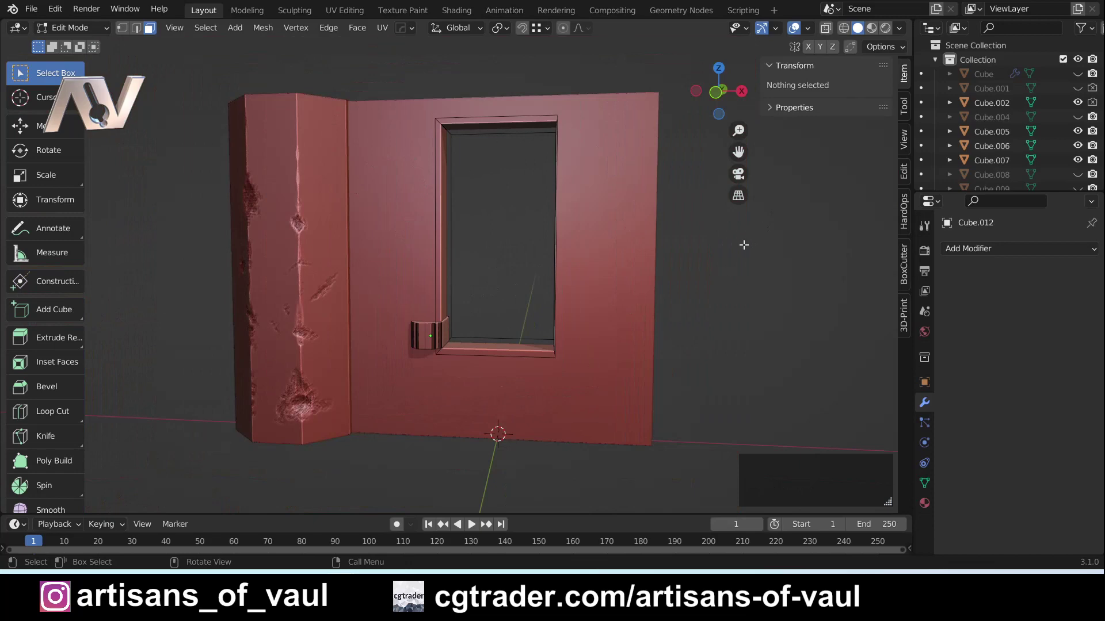
# - Show the window sill object Cube.004 under the opening and hide it again
pyautogui.click(1077, 117)
pyautogui.scroll(3, 806, 230)
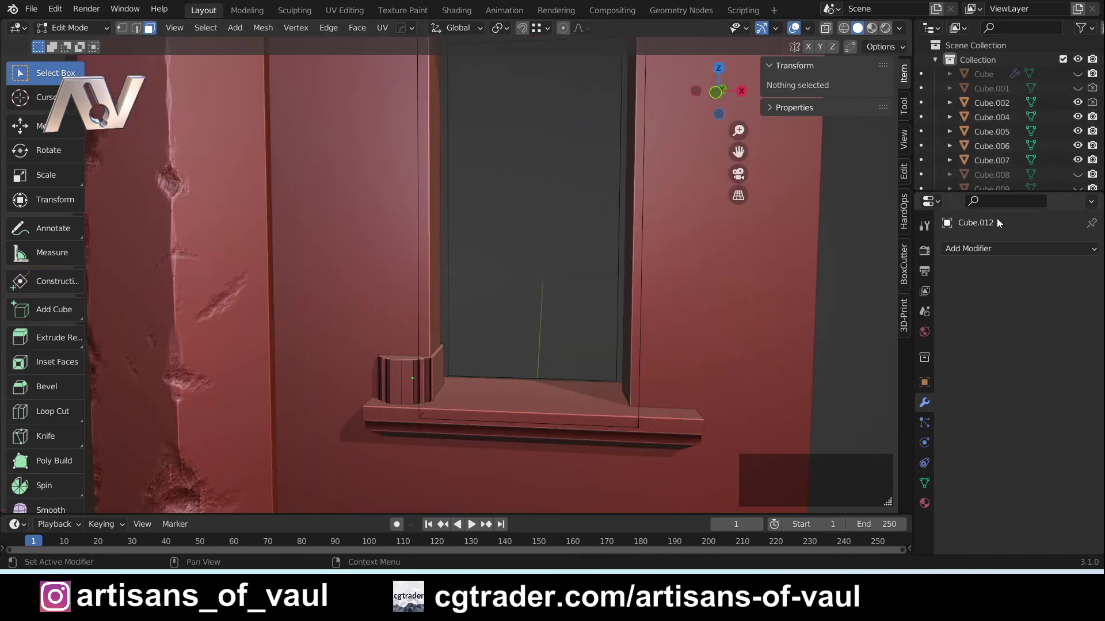
pyautogui.click(1077, 116)
pyautogui.scroll(-5, 575, 288)
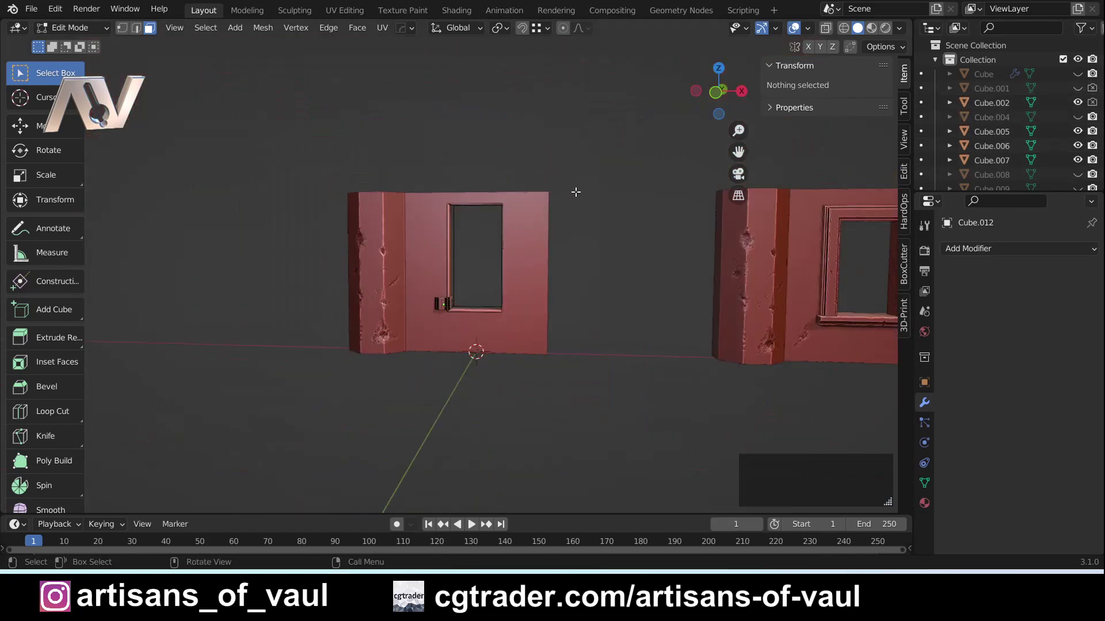
# - Examine the moulded profile of the short trim piece at the lower corner of the window opening
pyautogui.scroll(-3, 576, 192)
pyautogui.scroll(4, 440, 297)
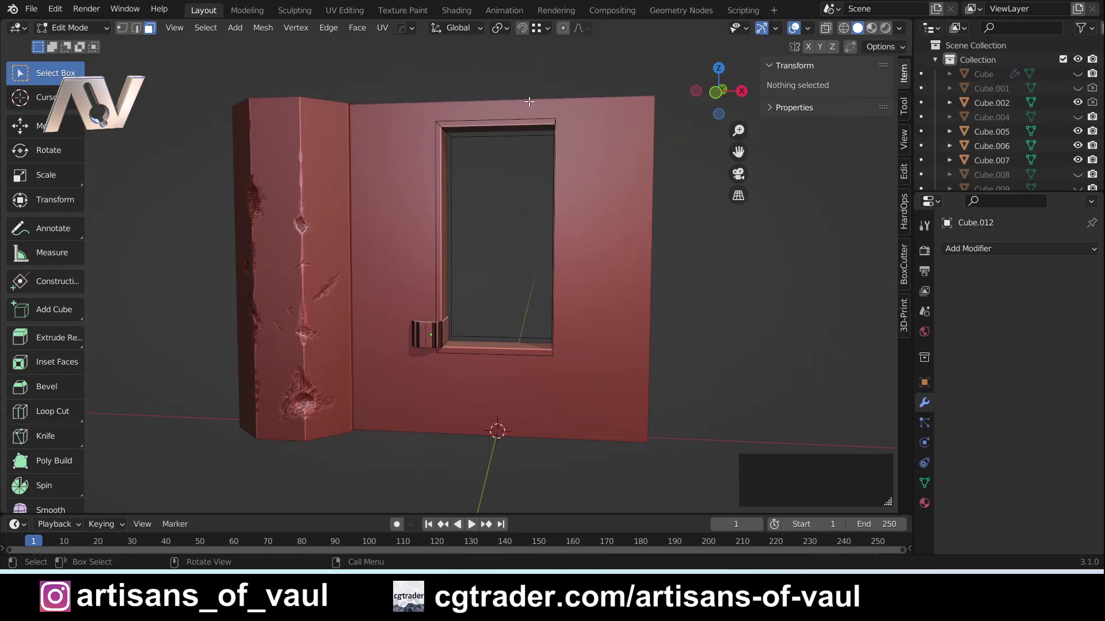
pyautogui.scroll(7, 438, 276)
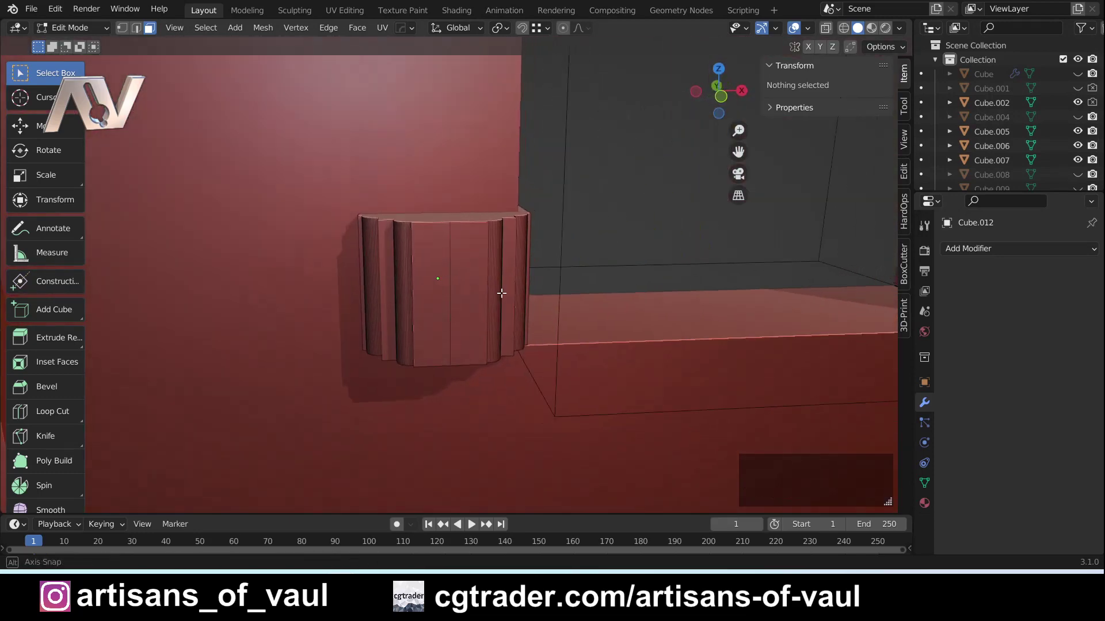
pyautogui.moveTo(502, 294); pyautogui.dragTo(348, 241, button='middle')
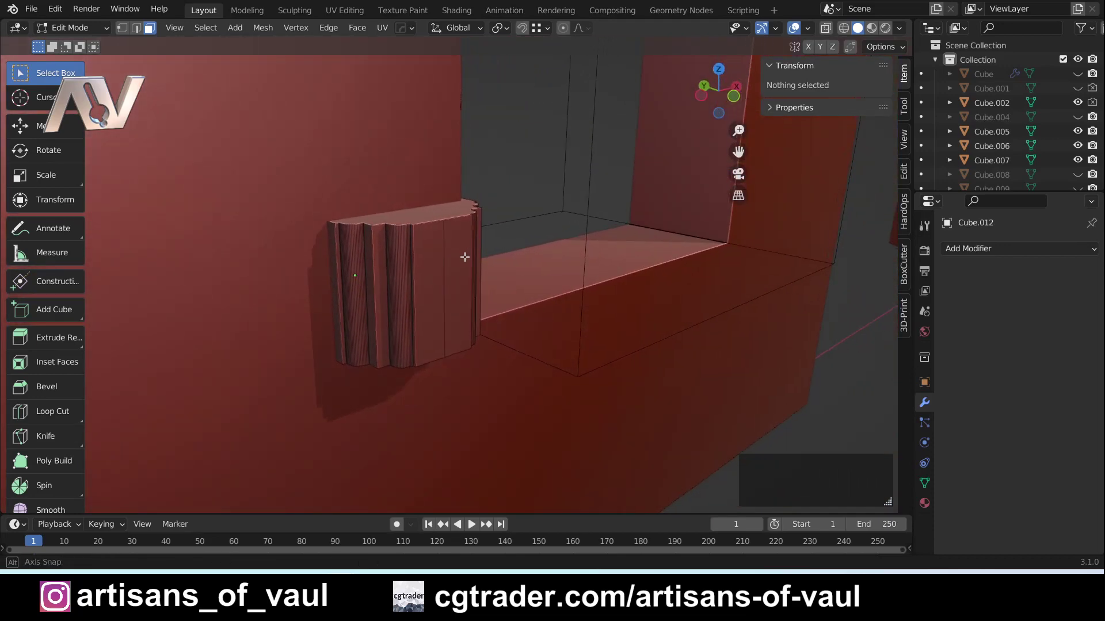
pyautogui.scroll(3, 414, 274)
pyautogui.keyDown('shift'); pyautogui.moveTo(414, 274); pyautogui.dragTo(429, 372, button='middle'); pyautogui.keyUp('shift')
pyautogui.scroll(-6, 507, 289)
pyautogui.scroll(-4, 450, 271)
# - Select the top face of the trim piece and raise it about 19.36 m along the Z axis
pyautogui.press('Tab')
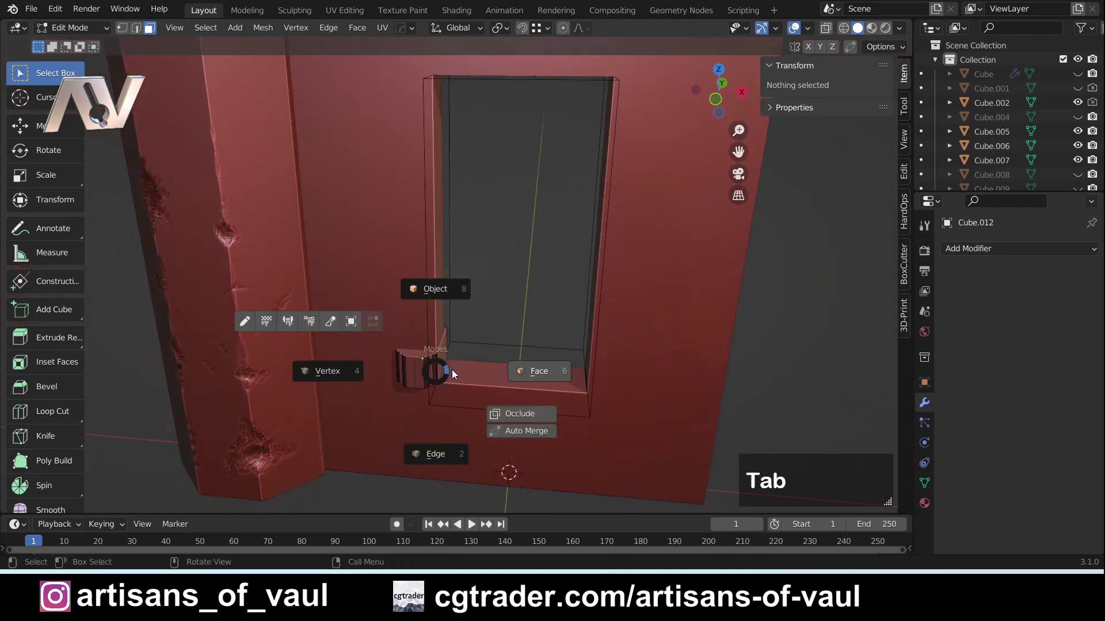
pyautogui.click(414, 352)
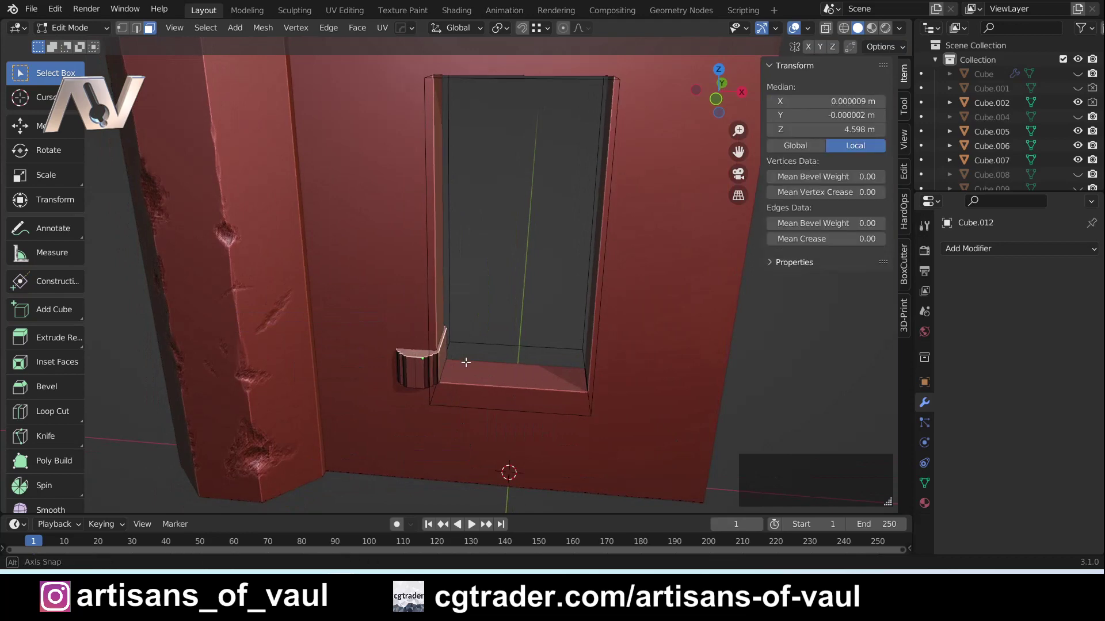
pyautogui.moveTo(414, 352); pyautogui.dragTo(469, 357, button='middle')
pyautogui.press('g')
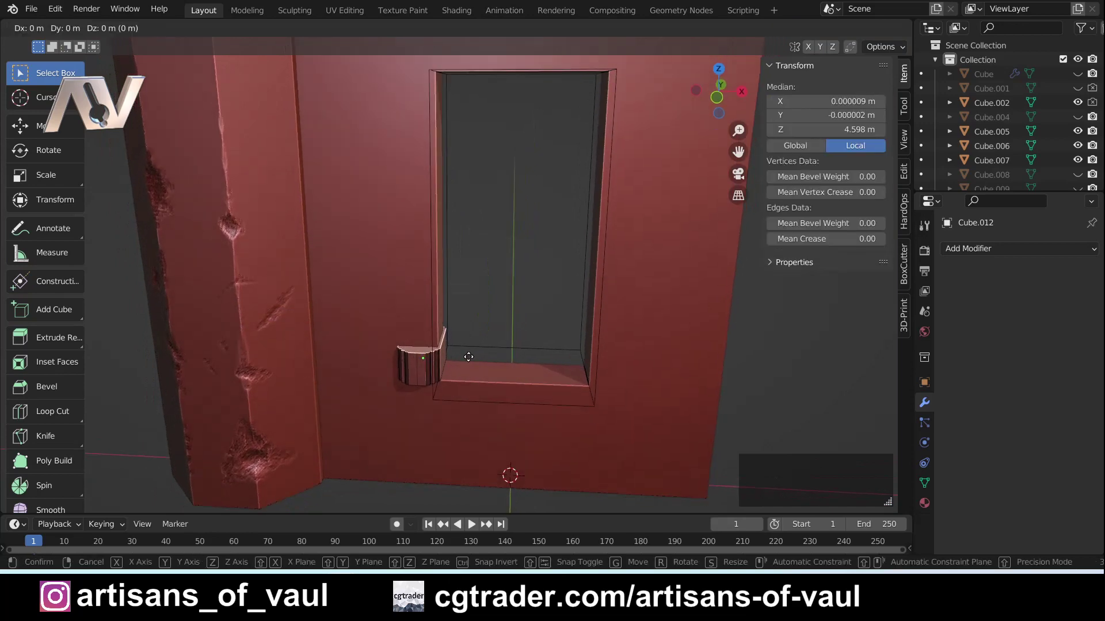
pyautogui.press('z')
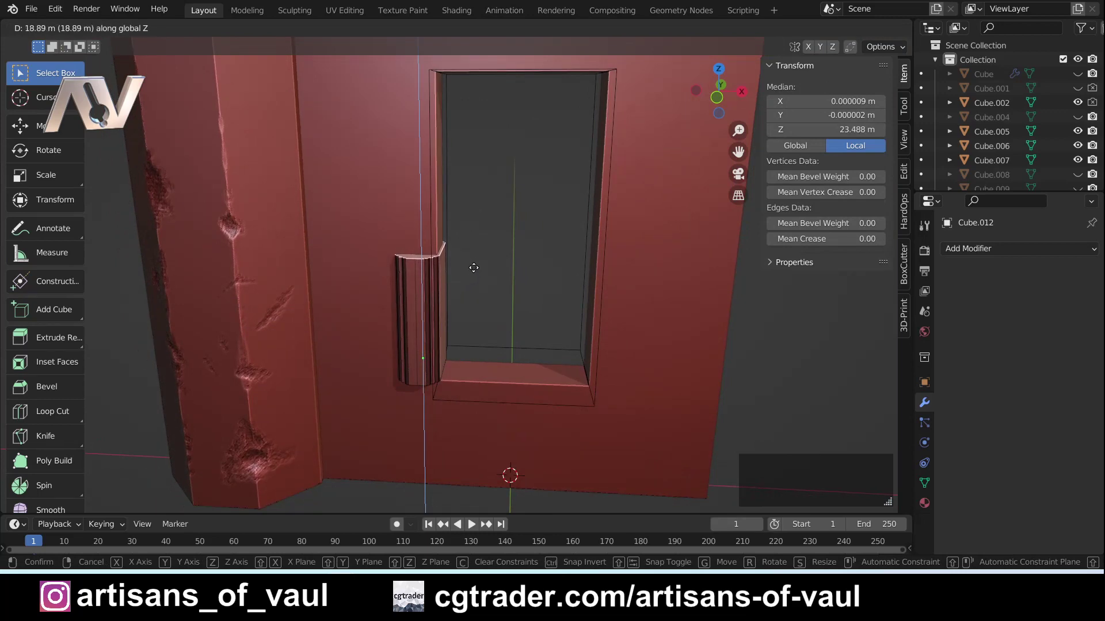
pyautogui.click(469, 264)
pyautogui.moveTo(443, 290)
pyautogui.mouseDown(button='middle')
pyautogui.moveTo(442, 256)
pyautogui.moveTo(448, 301)
pyautogui.mouseUp(button='middle')
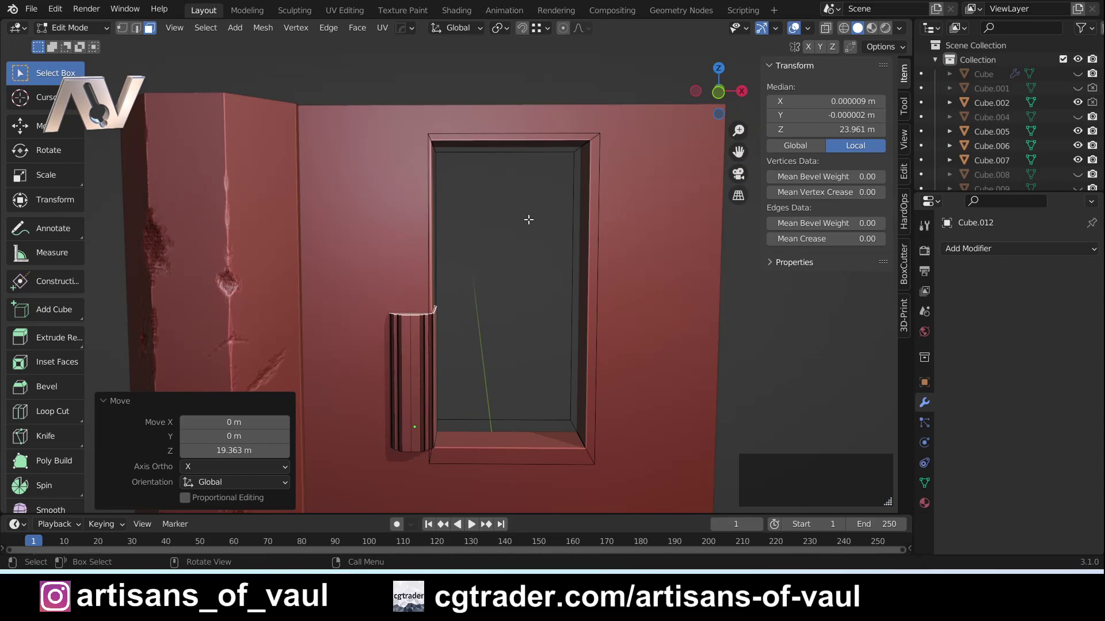
# - Examine the extended trim piece against the window opening in the front orthographic view
pyautogui.click(718, 93)
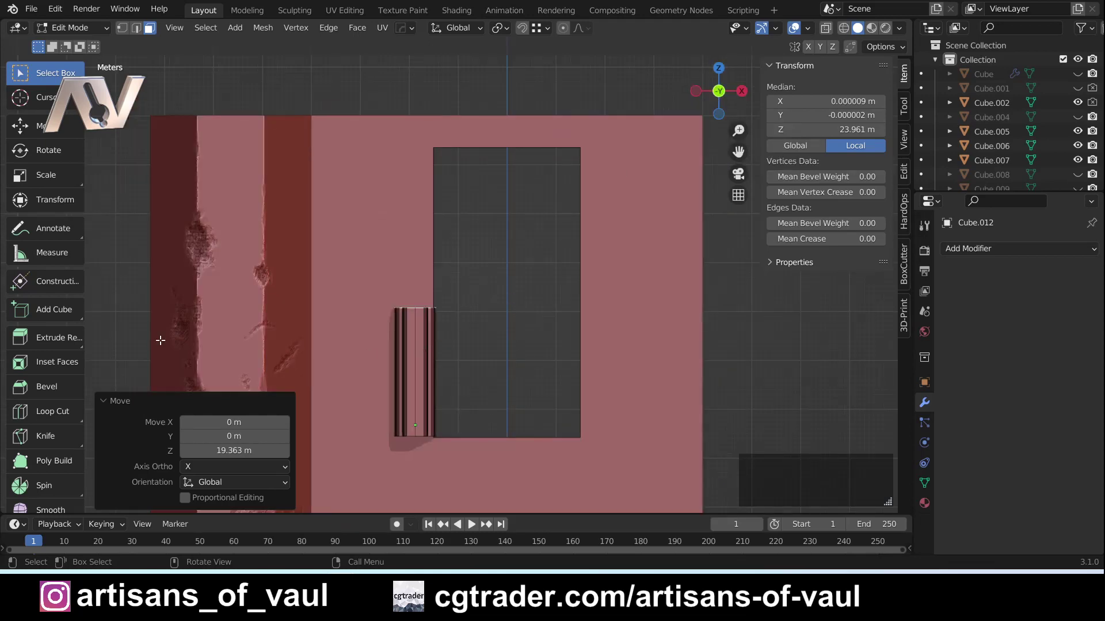
pyautogui.scroll(-2, 33, 229)
pyautogui.scroll(-5, 33, 229)
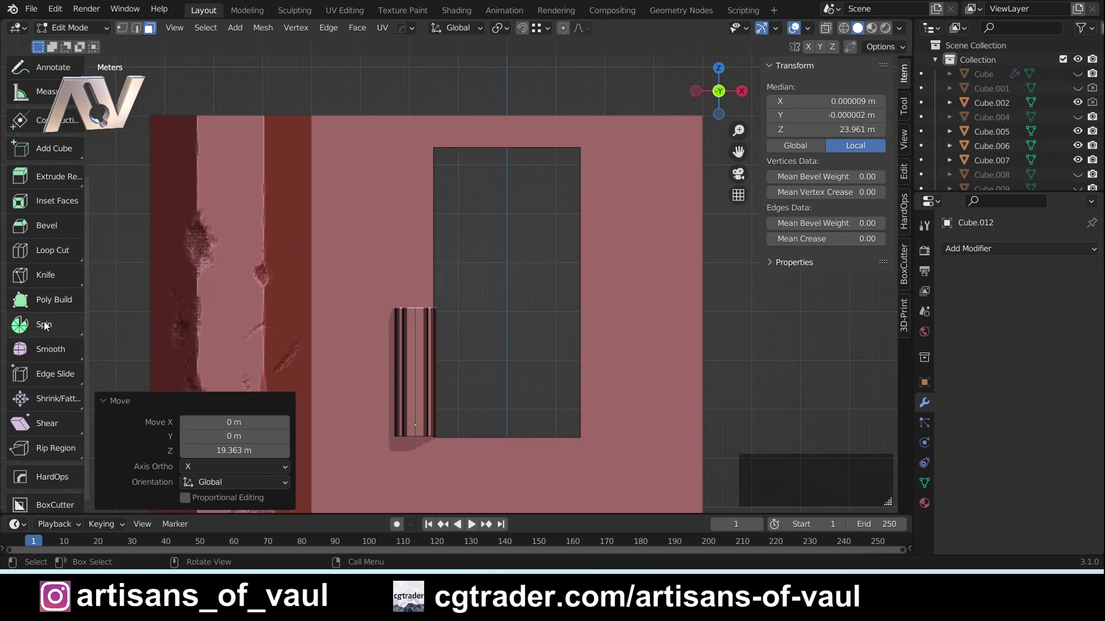
pyautogui.moveTo(392, 300); pyautogui.dragTo(122, 333, button='middle')
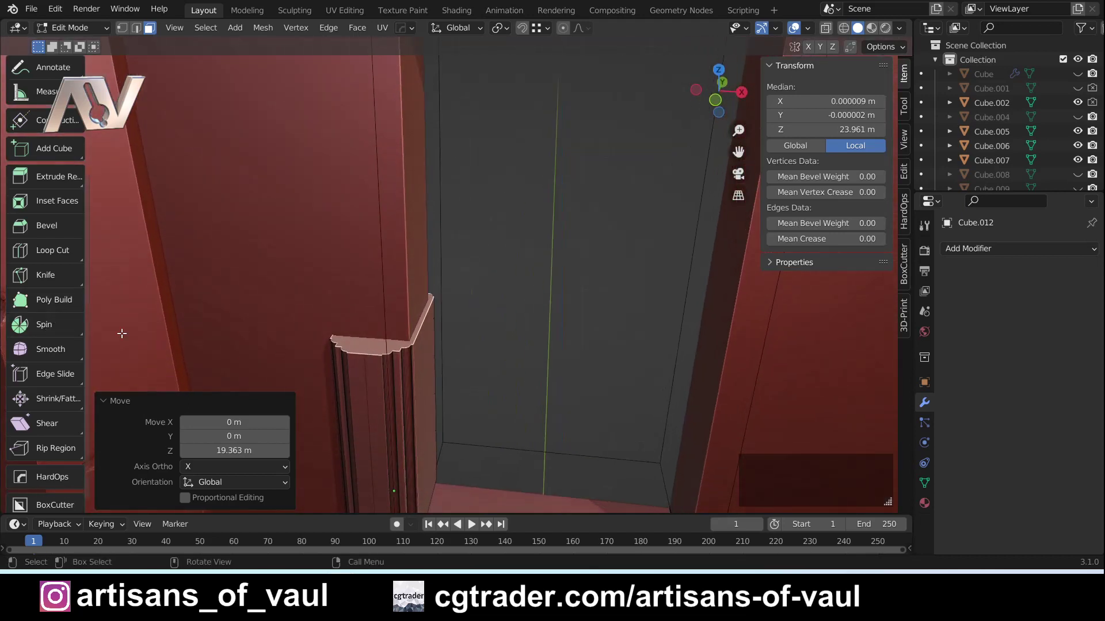
pyautogui.click(716, 104)
pyautogui.scroll(-3, 517, 264)
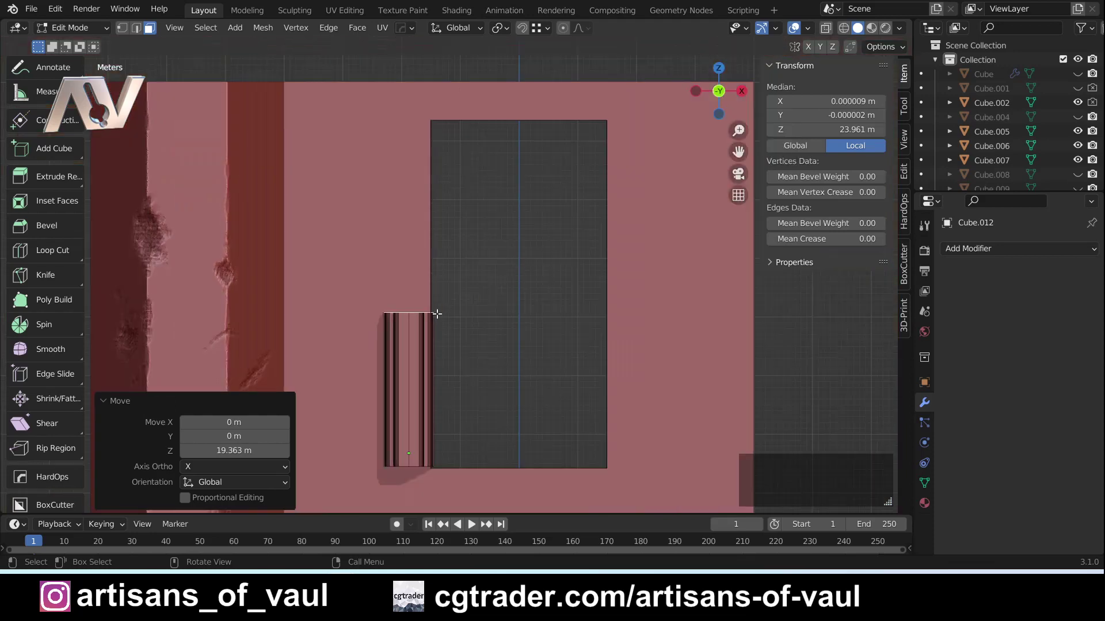
pyautogui.scroll(2, 437, 314)
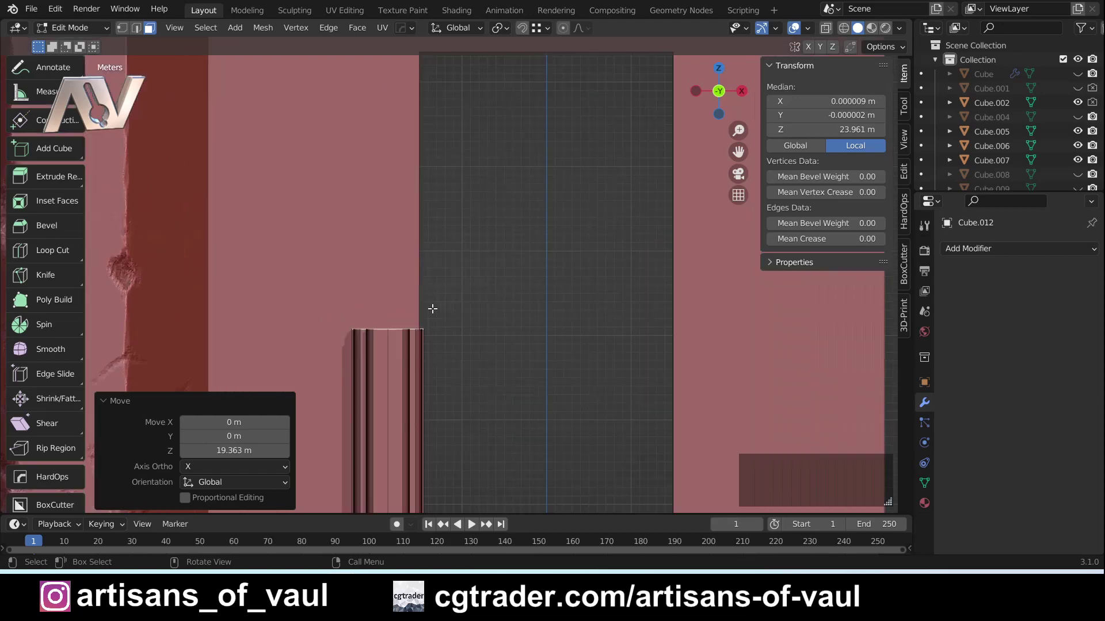
pyautogui.moveTo(387, 315); pyautogui.dragTo(415, 311, button='middle')
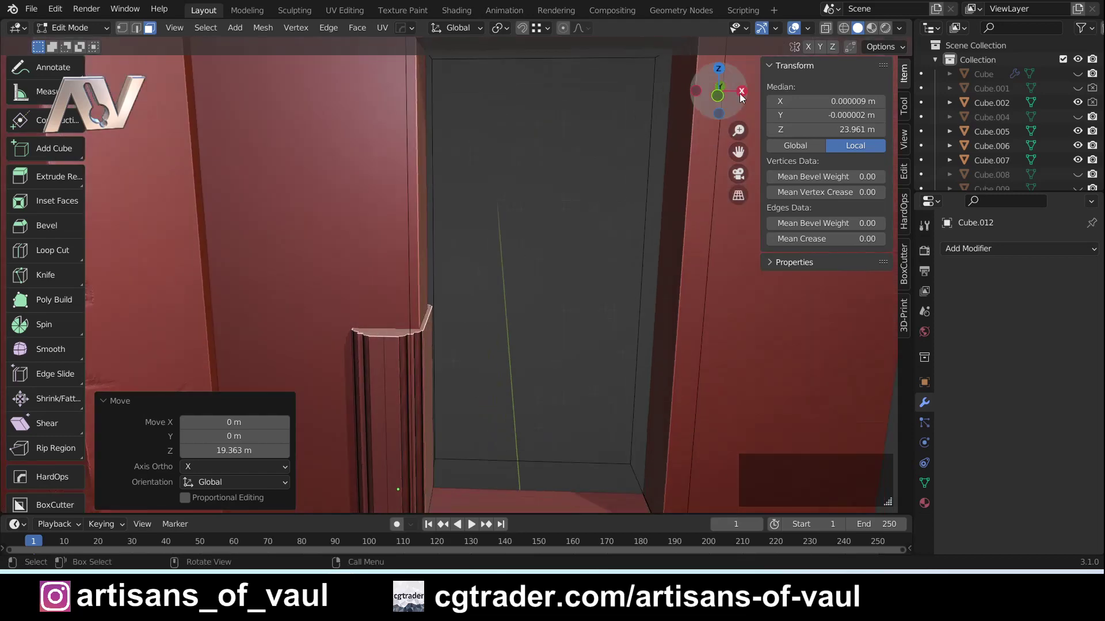
pyautogui.click(717, 95)
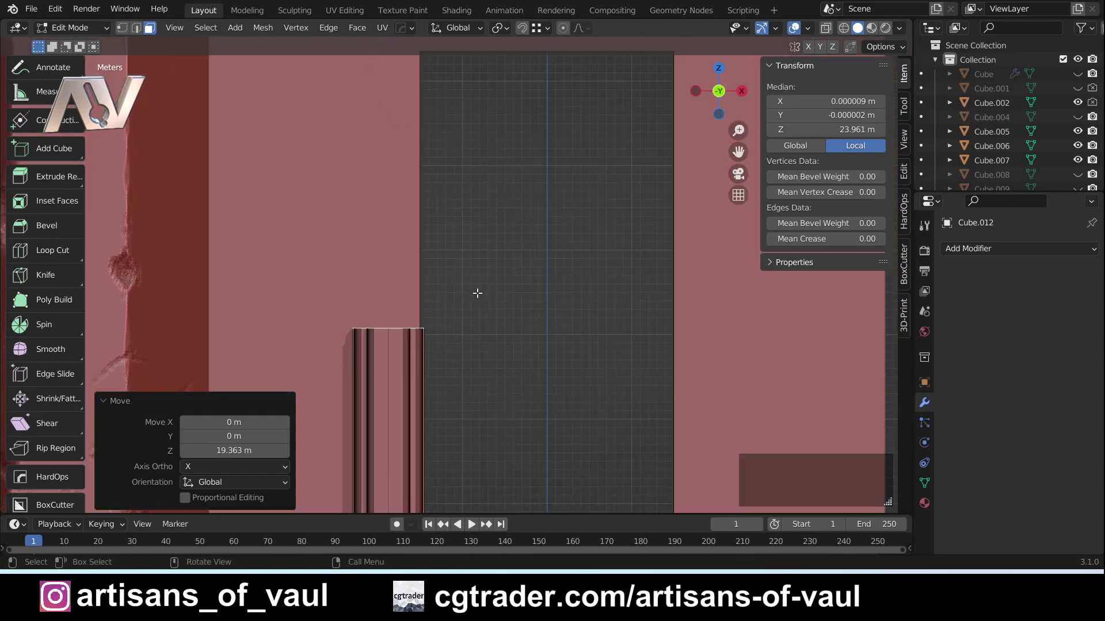
pyautogui.scroll(-4, 477, 293)
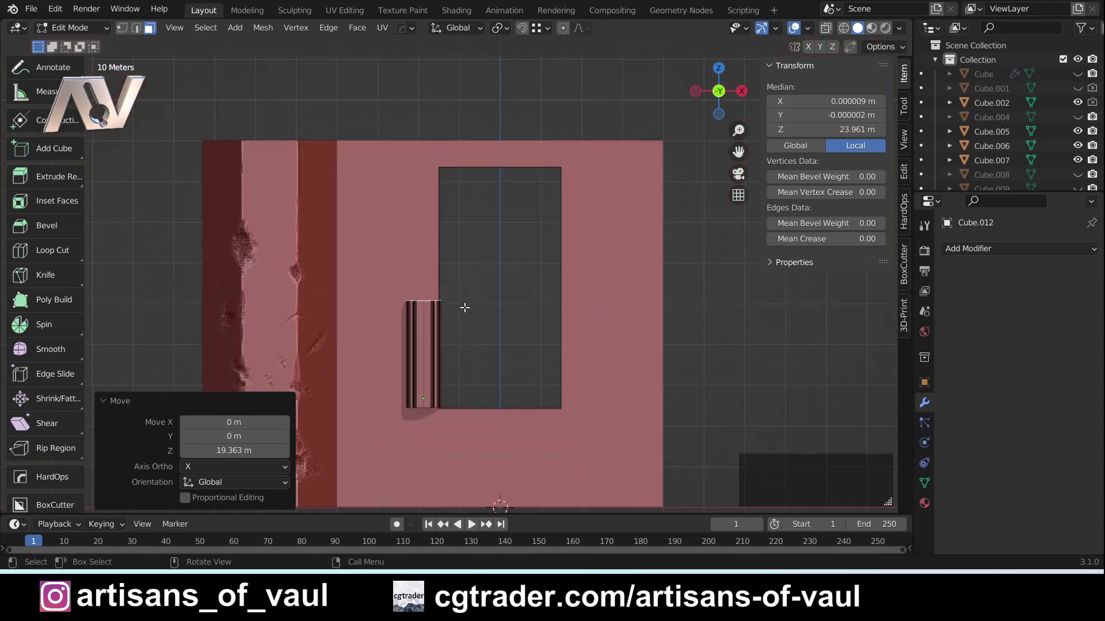
pyautogui.scroll(1, 465, 308)
pyautogui.scroll(-2, 464, 307)
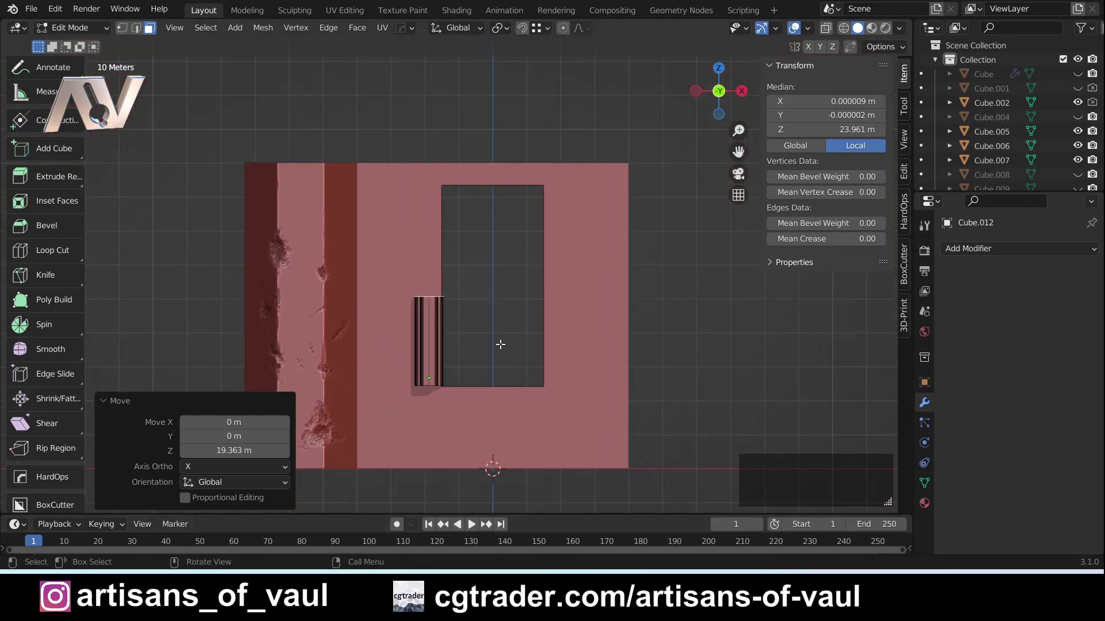
pyautogui.scroll(3, 500, 344)
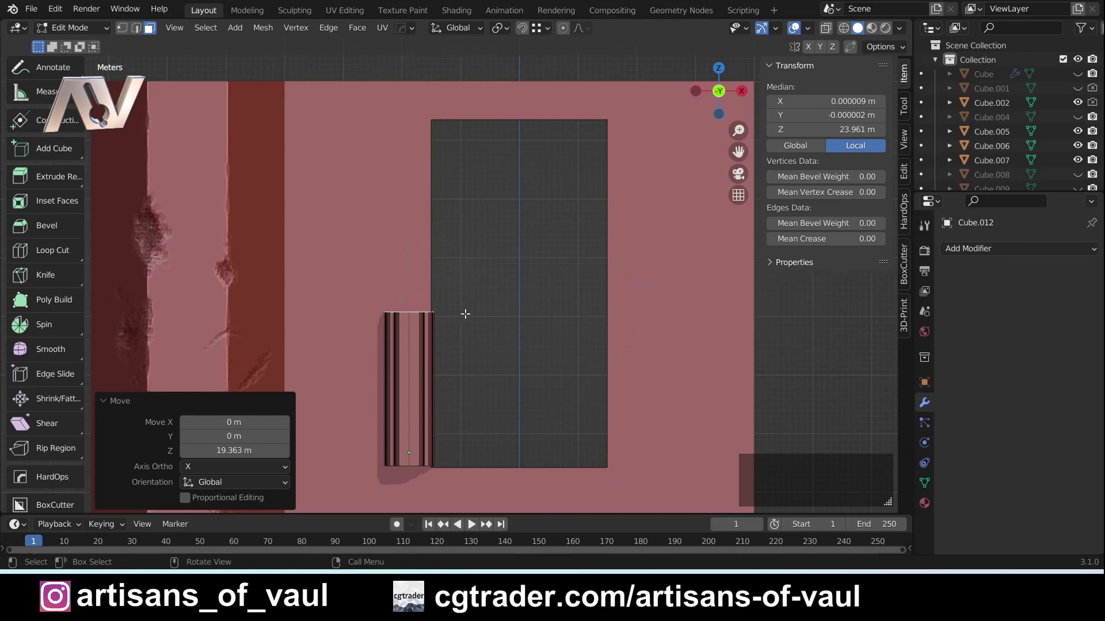
# - Place the 3D cursor on the opening's vertical centre line, level with the trim's top, and activate the Spin tool
pyautogui.scroll(5, 68, 119)
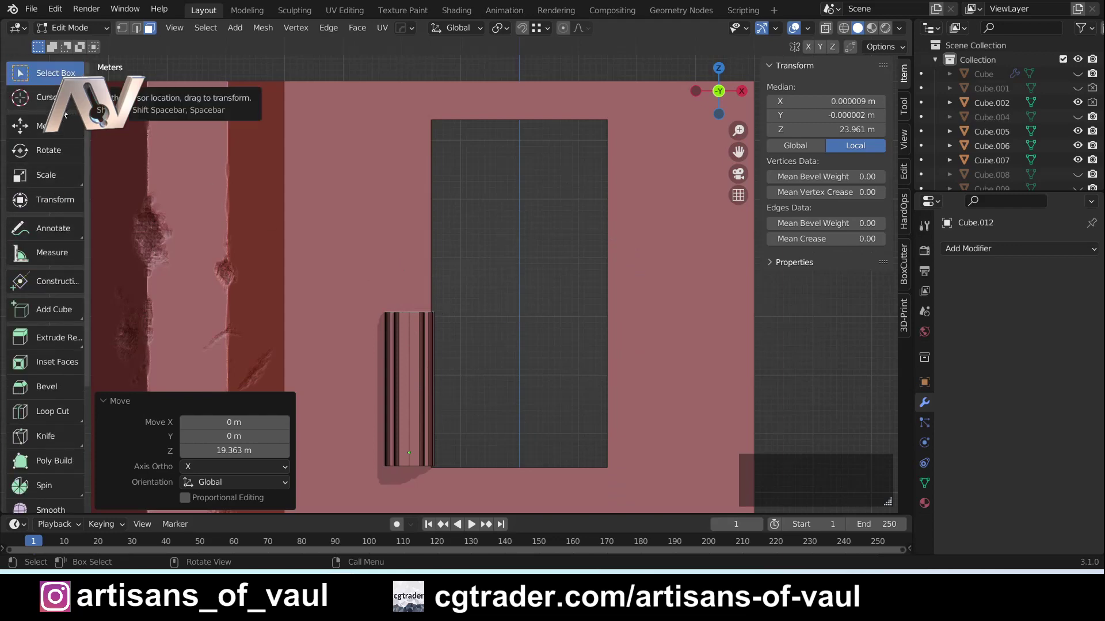
pyautogui.scroll(-2, 141, 259)
pyautogui.scroll(3, 439, 316)
pyautogui.scroll(-1, 43, 248)
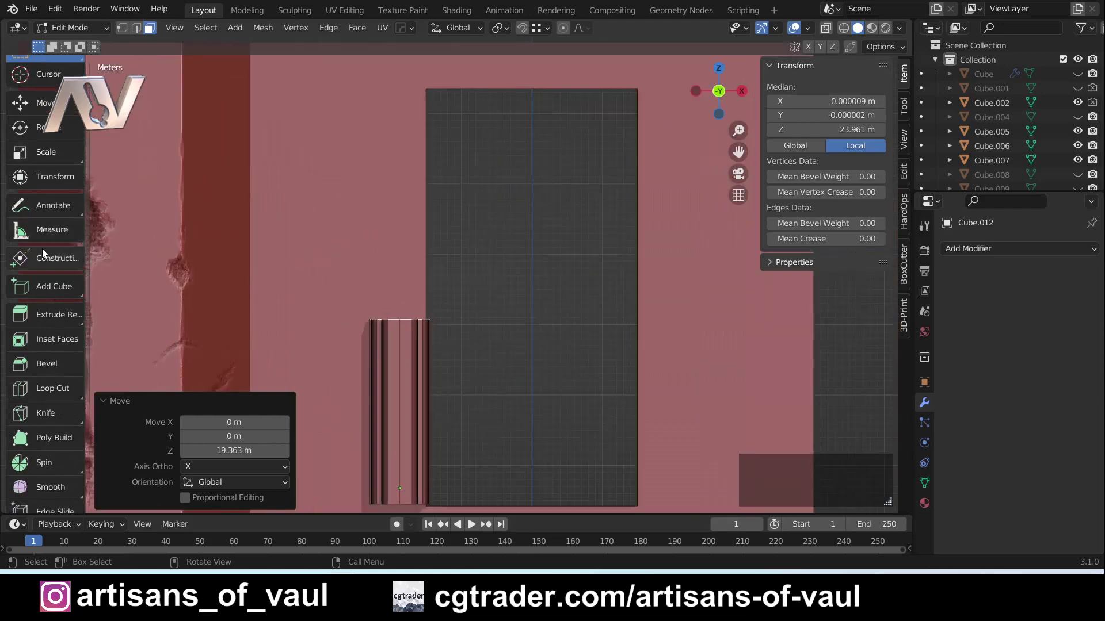
pyautogui.scroll(-5, 43, 247)
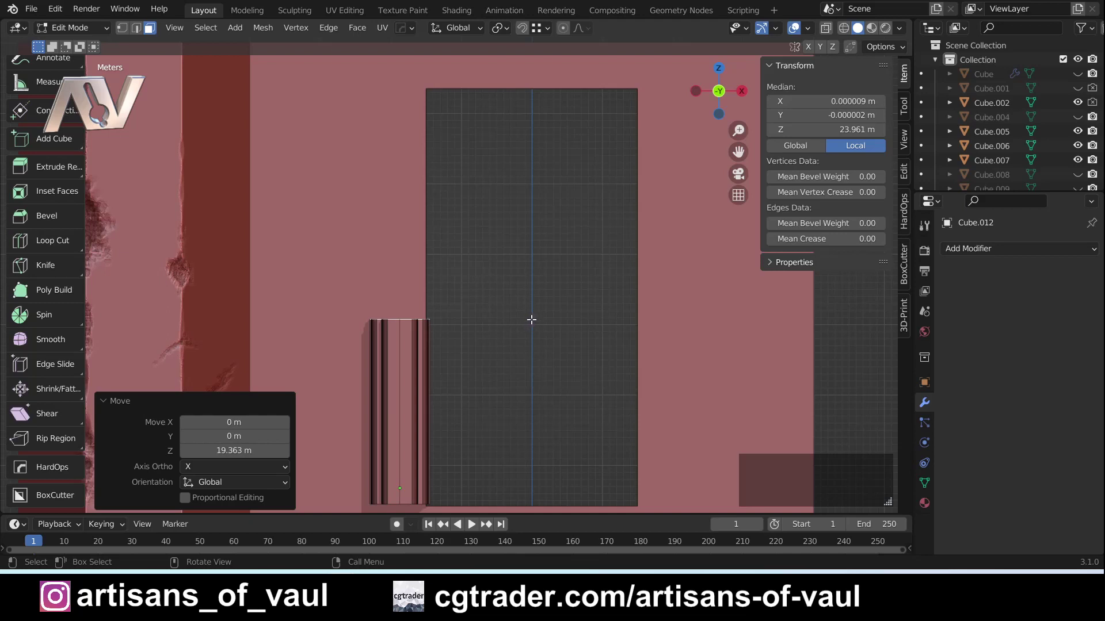
pyautogui.press('shift')
pyautogui.click(45, 316)
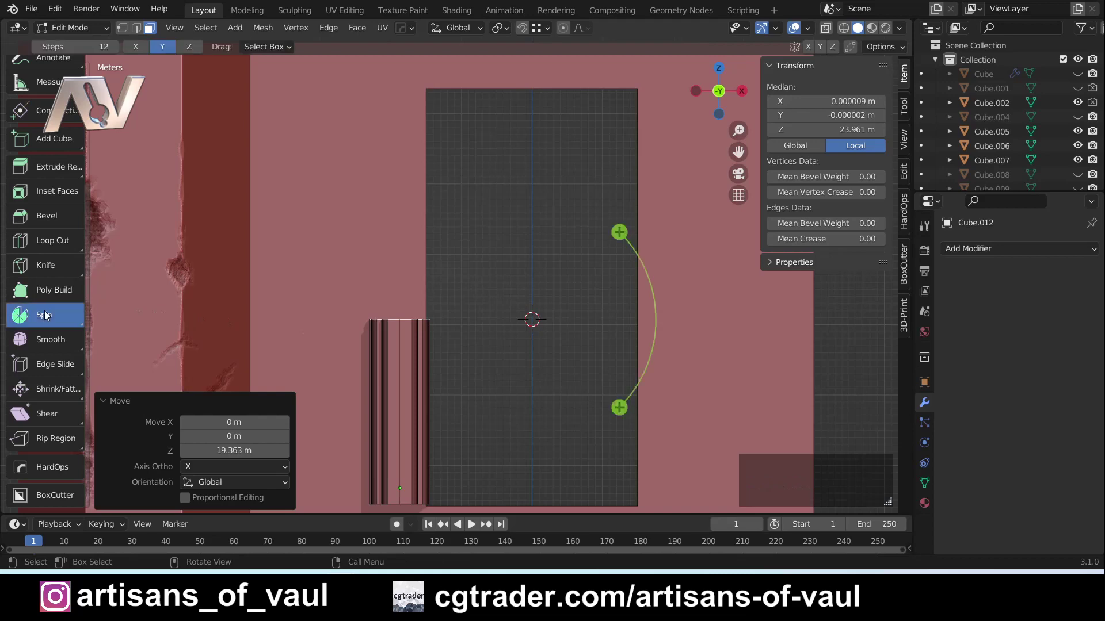
# - Try the Spin tool with its axis set to Z, checking its orientation against the window opening
pyautogui.click(189, 47)
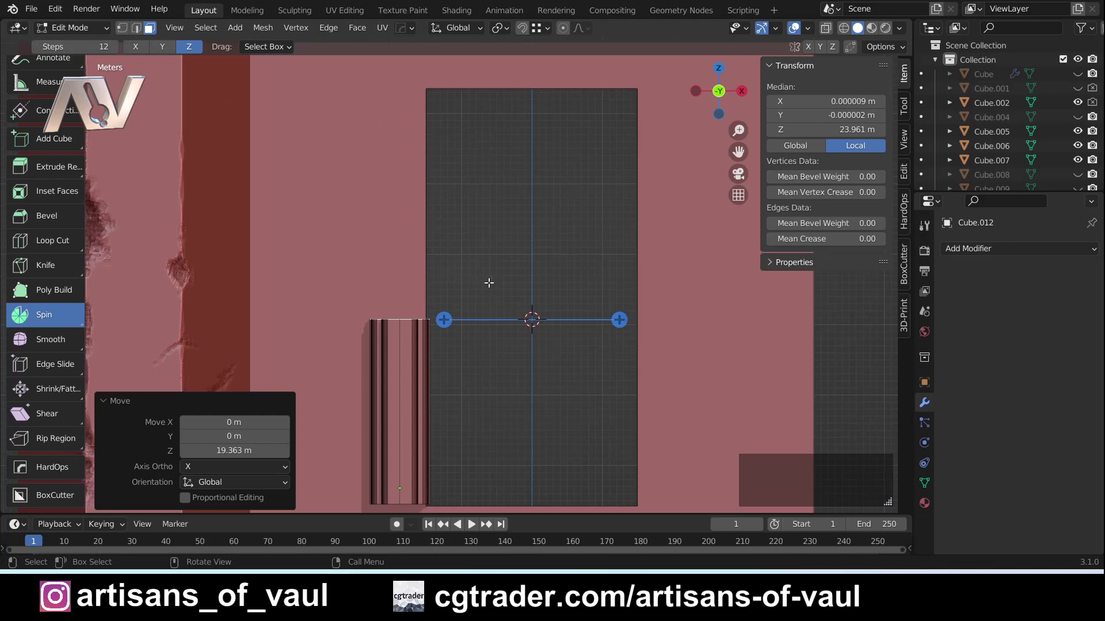
pyautogui.moveTo(510, 253); pyautogui.dragTo(476, 288, button='middle')
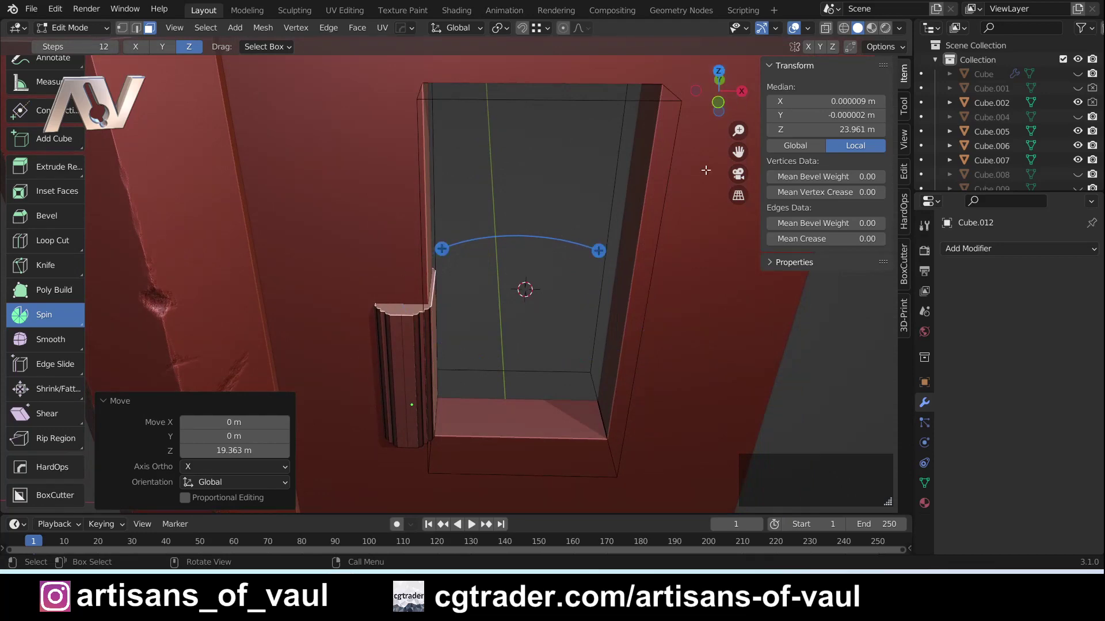
pyautogui.click(717, 104)
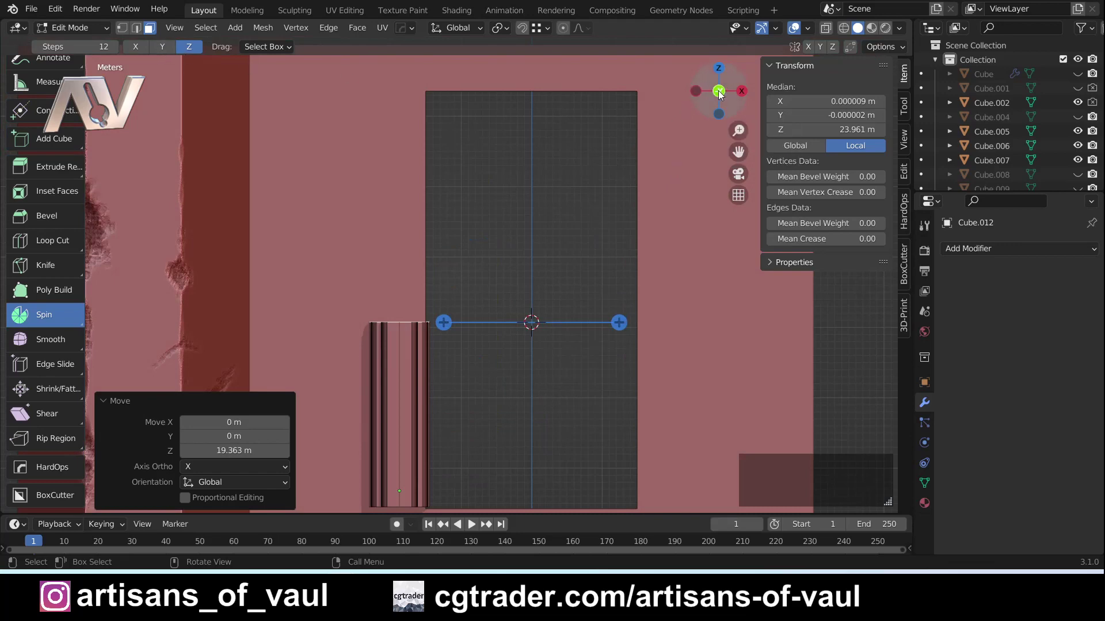
# - Set the Spin axis to Y and try sweeping the trim's top face around the opening's centre, undoing each attempt
pyautogui.click(169, 48)
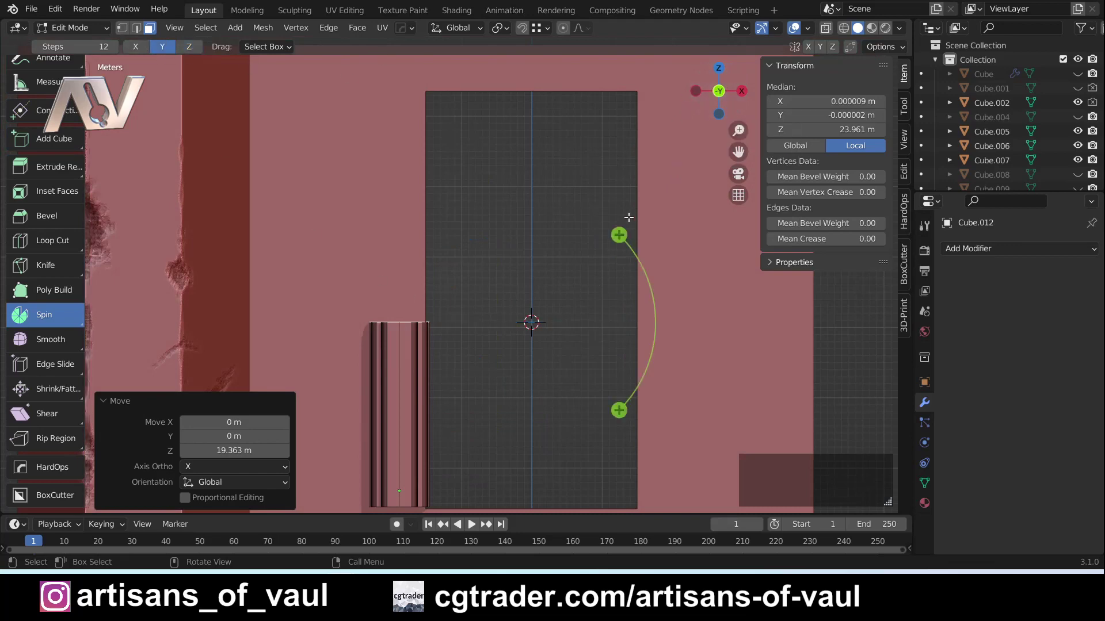
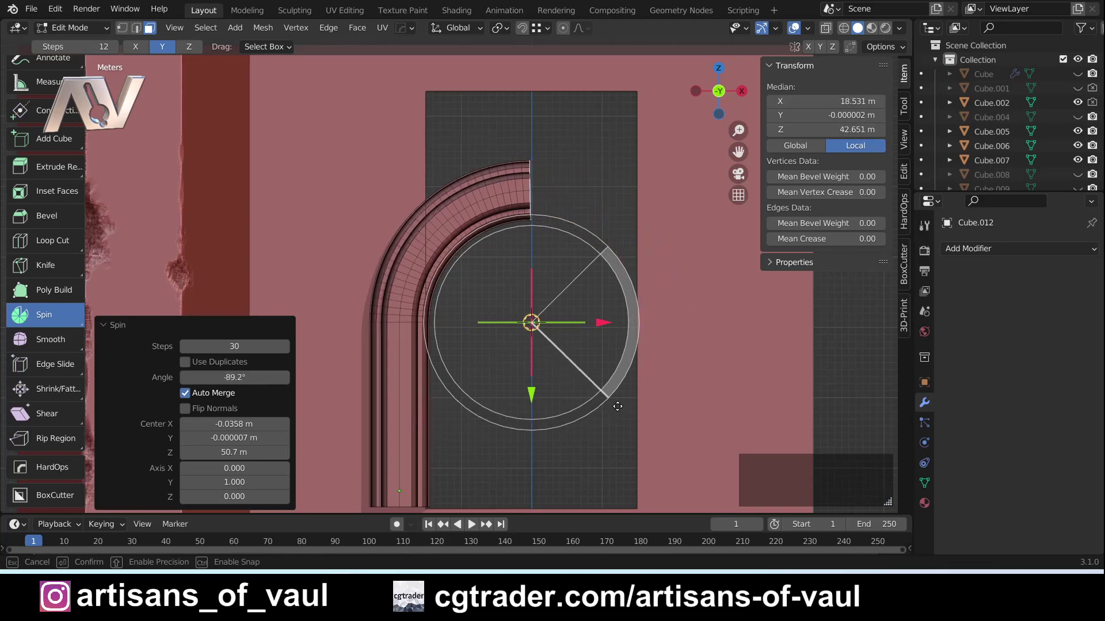
pyautogui.moveTo(617, 407); pyautogui.dragTo(639, 345)
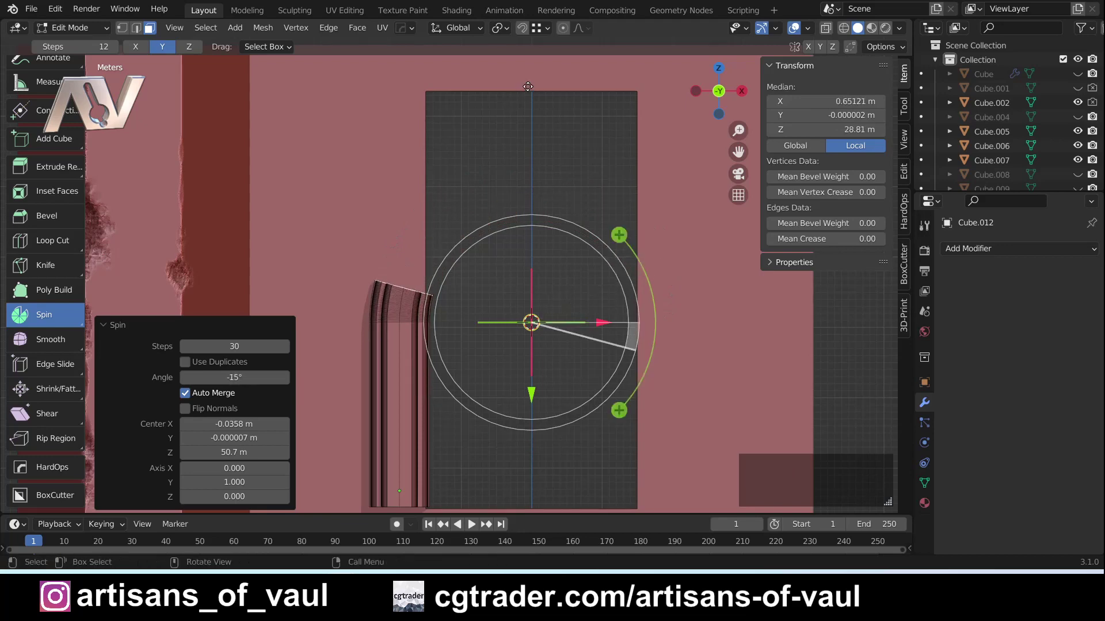
pyautogui.hotkey('ctrl', 'z')
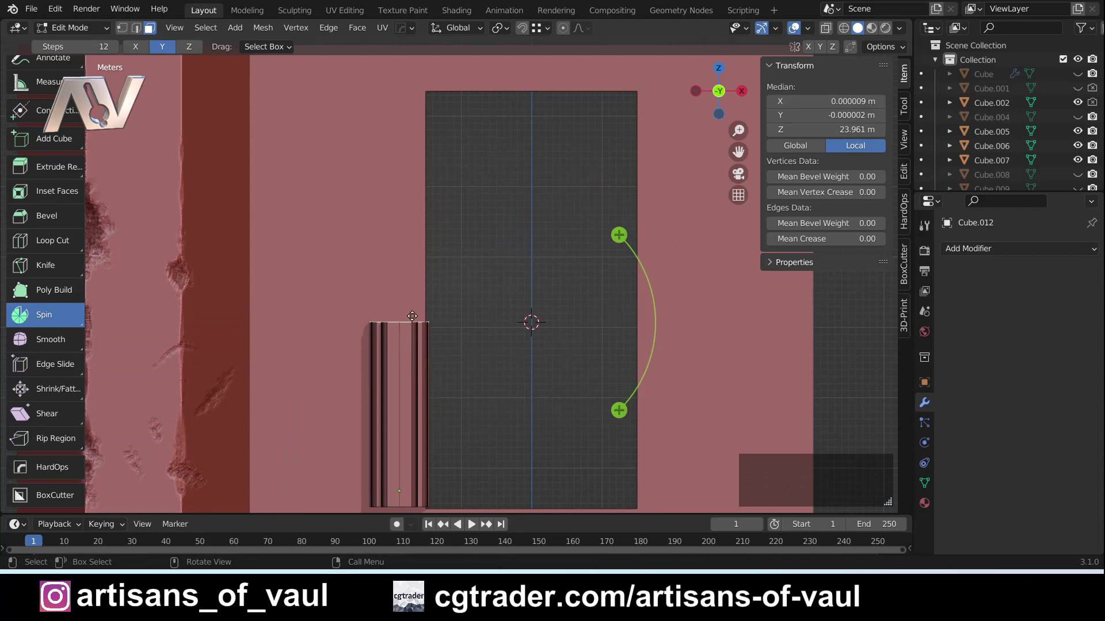
pyautogui.scroll(-2, 500, 264)
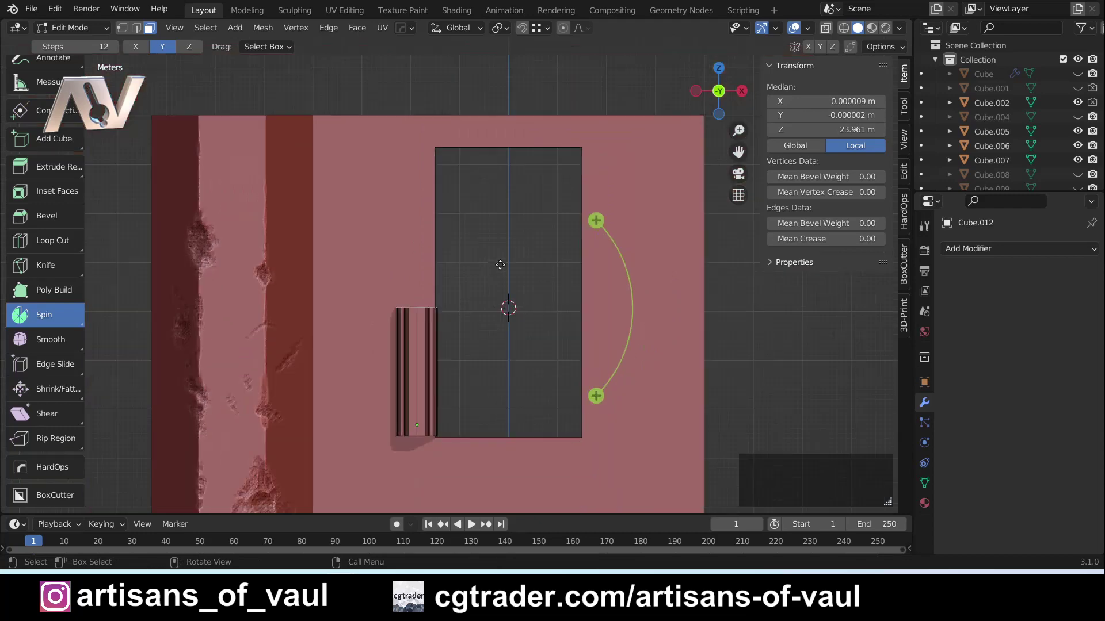
pyautogui.scroll(2, 500, 264)
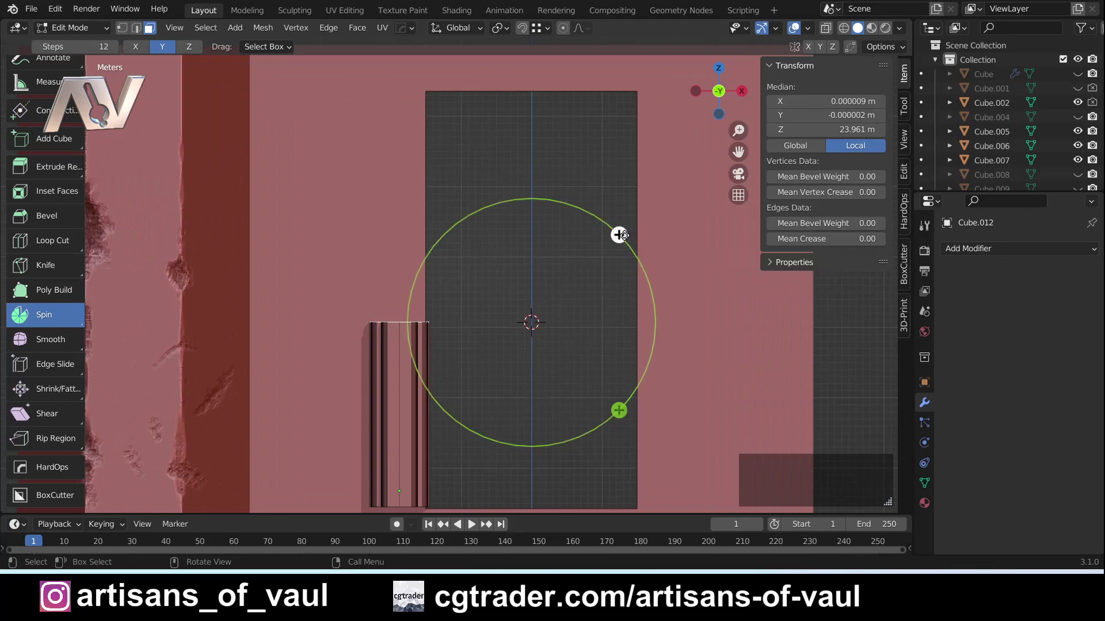
pyautogui.moveTo(619, 235); pyautogui.dragTo(633, 368)
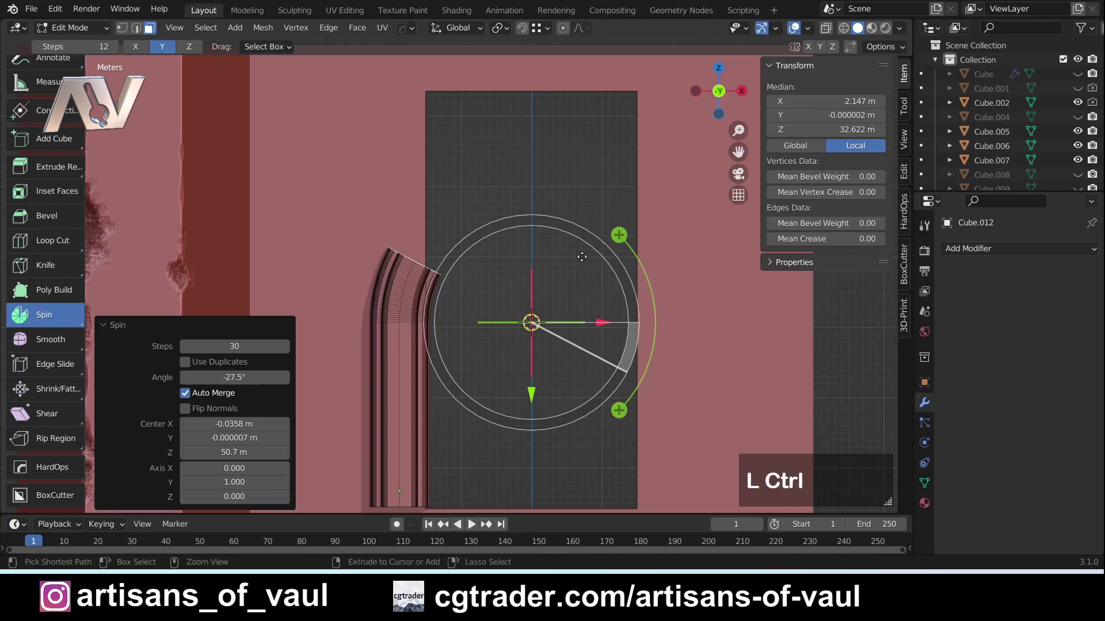
pyautogui.hotkey('ctrl', 'z')
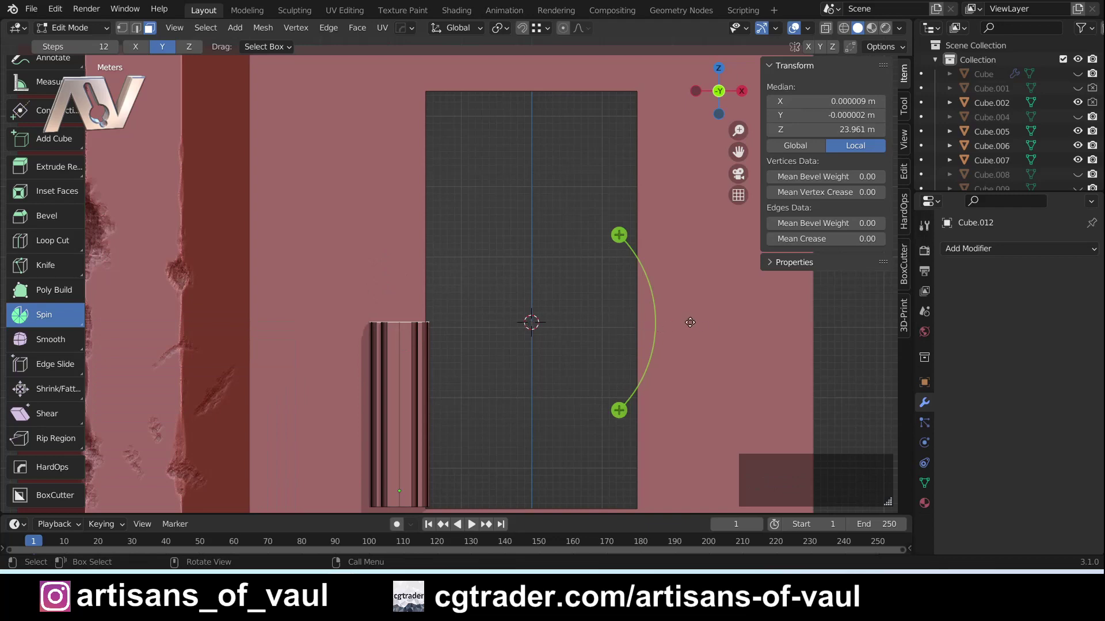
# - Try spinning the trim's top face about -60.8° around a 3D cursor placed on the wall beyond the opening's far side, and undo it
pyautogui.press('shift')
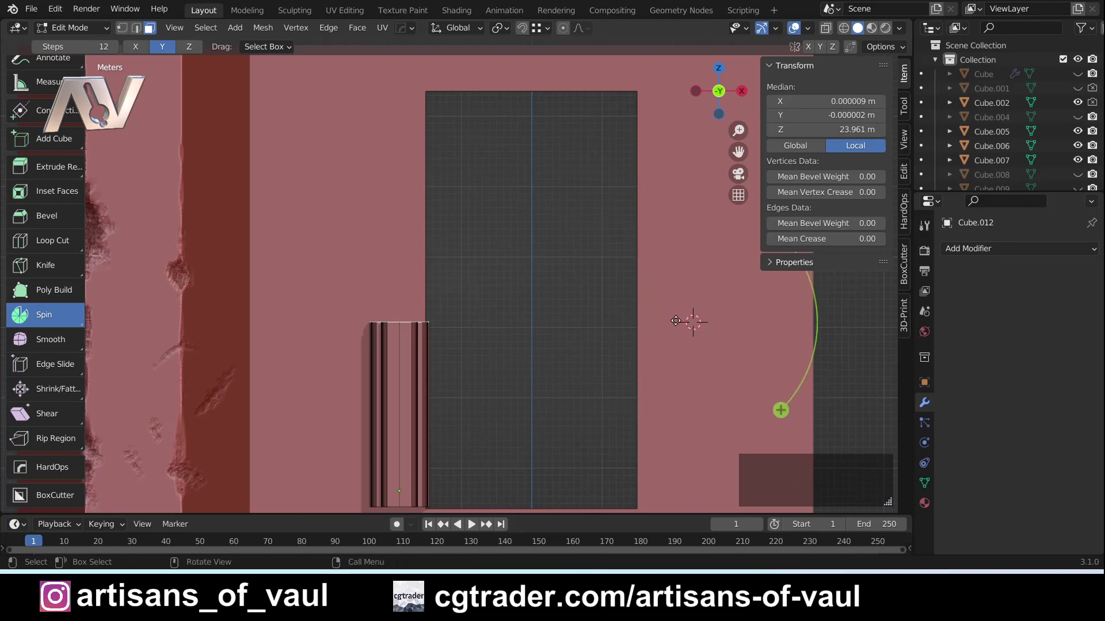
pyautogui.scroll(-3, 673, 319)
pyautogui.scroll(1, 646, 306)
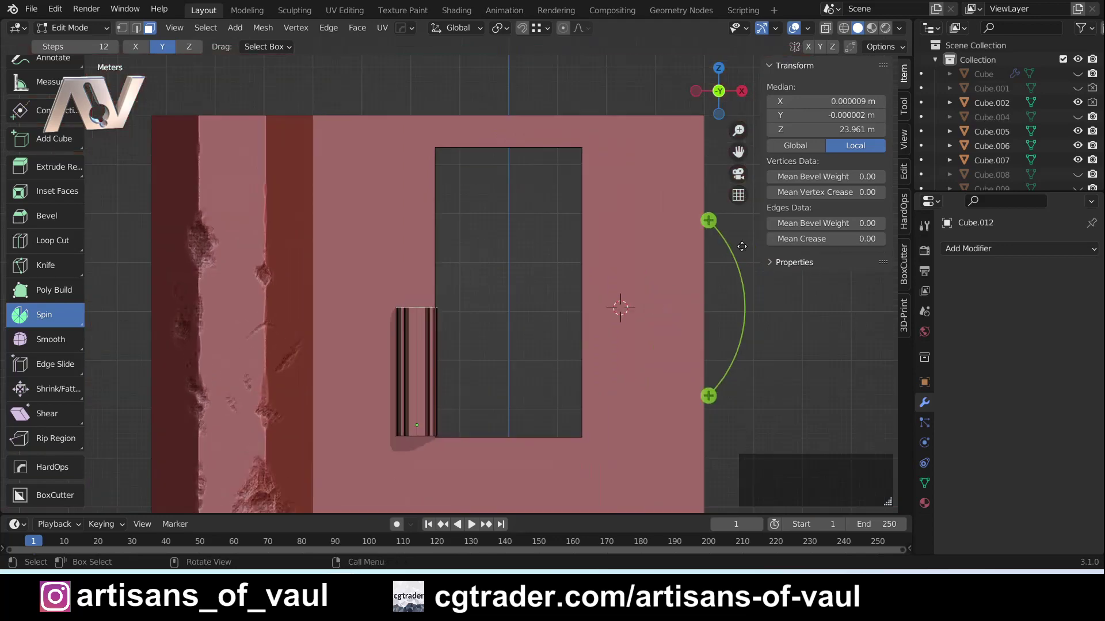
pyautogui.moveTo(709, 220); pyautogui.dragTo(735, 347)
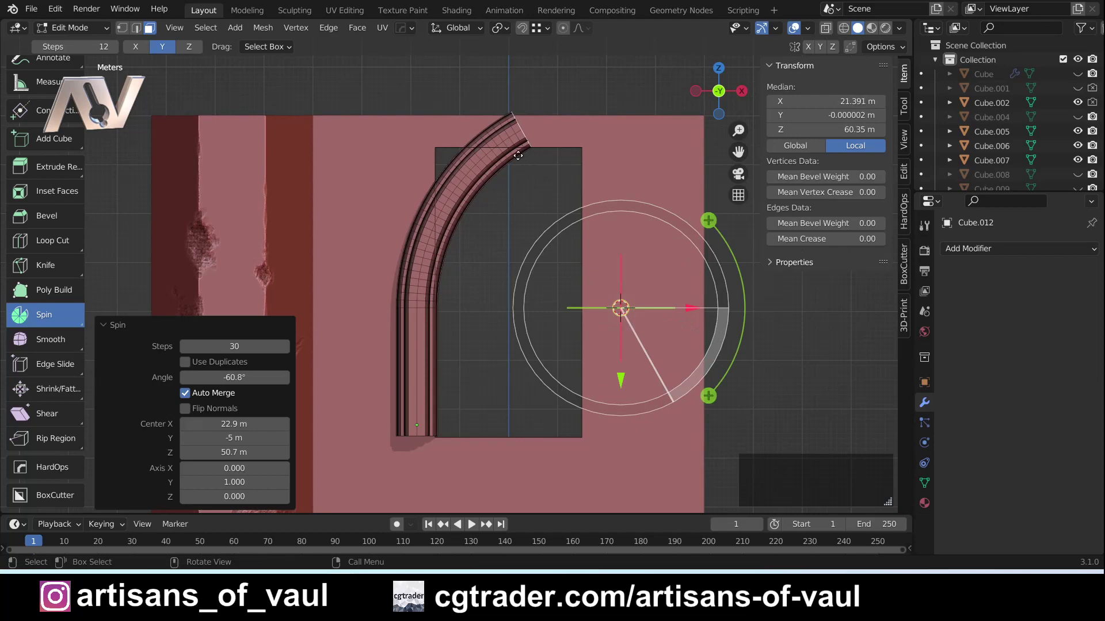
pyautogui.scroll(1, 534, 233)
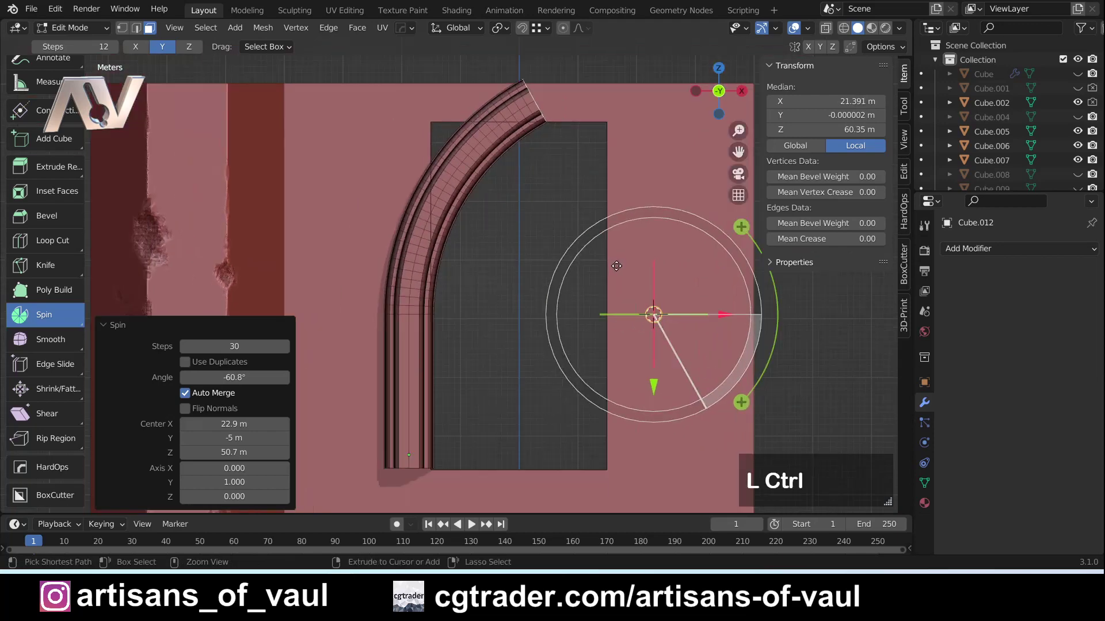
pyautogui.hotkey('ctrl', 'z')
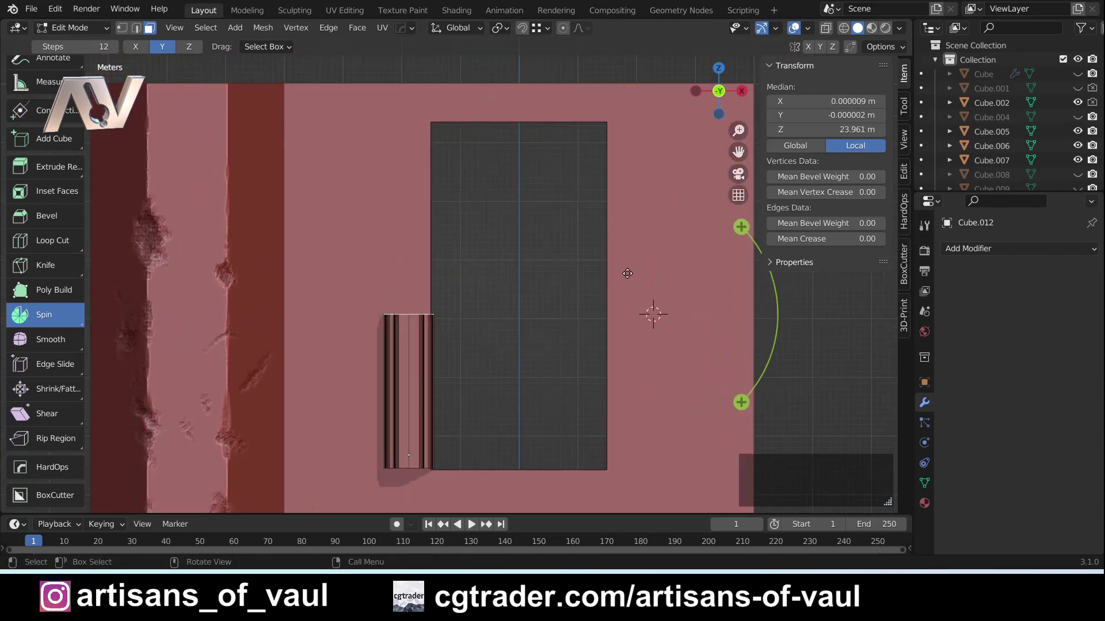
# - Move the 3D cursor slightly closer to the opening and spin the trim's top face about -67° around it
pyautogui.keyDown('shift'); pyautogui.rightClick(638, 315); pyautogui.keyUp('shift')
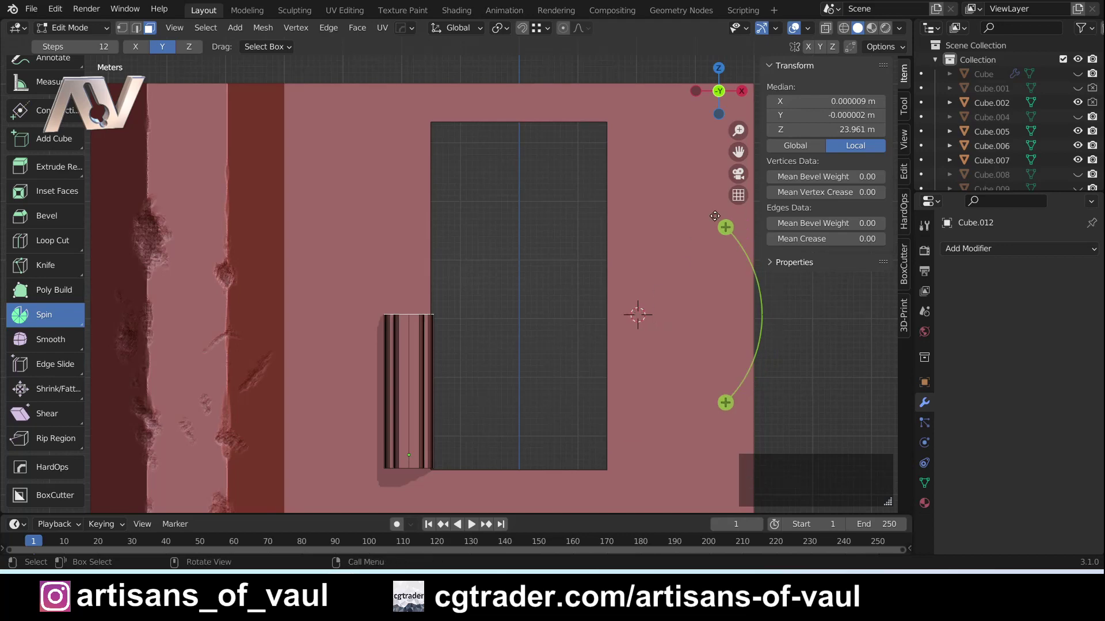
pyautogui.moveTo(726, 226); pyautogui.dragTo(754, 362)
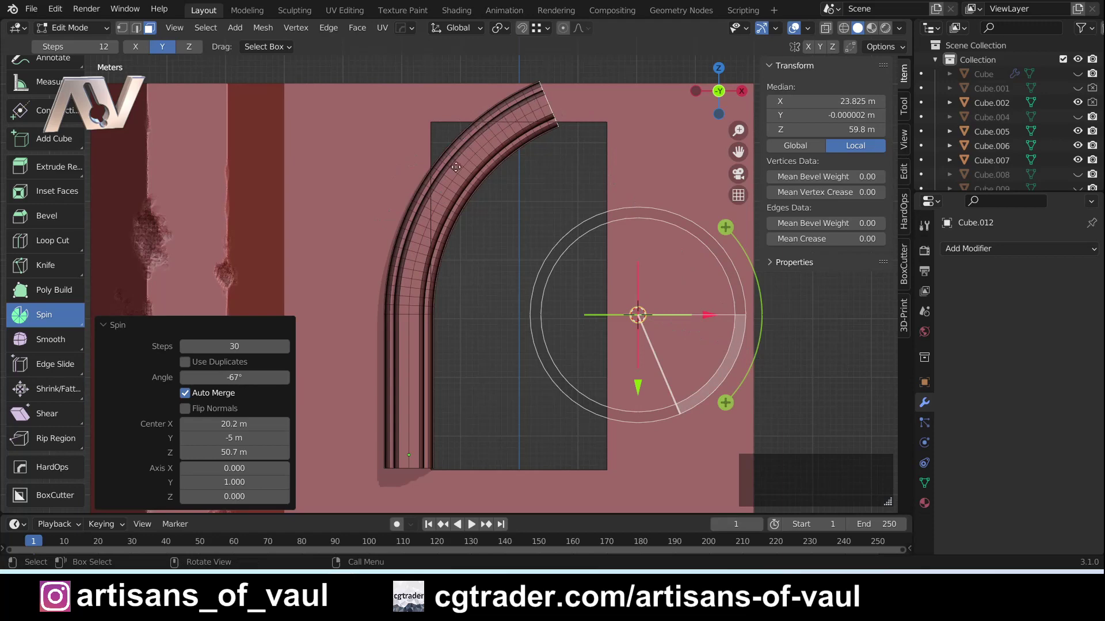
pyautogui.moveTo(391, 178); pyautogui.dragTo(454, 131, button='middle')
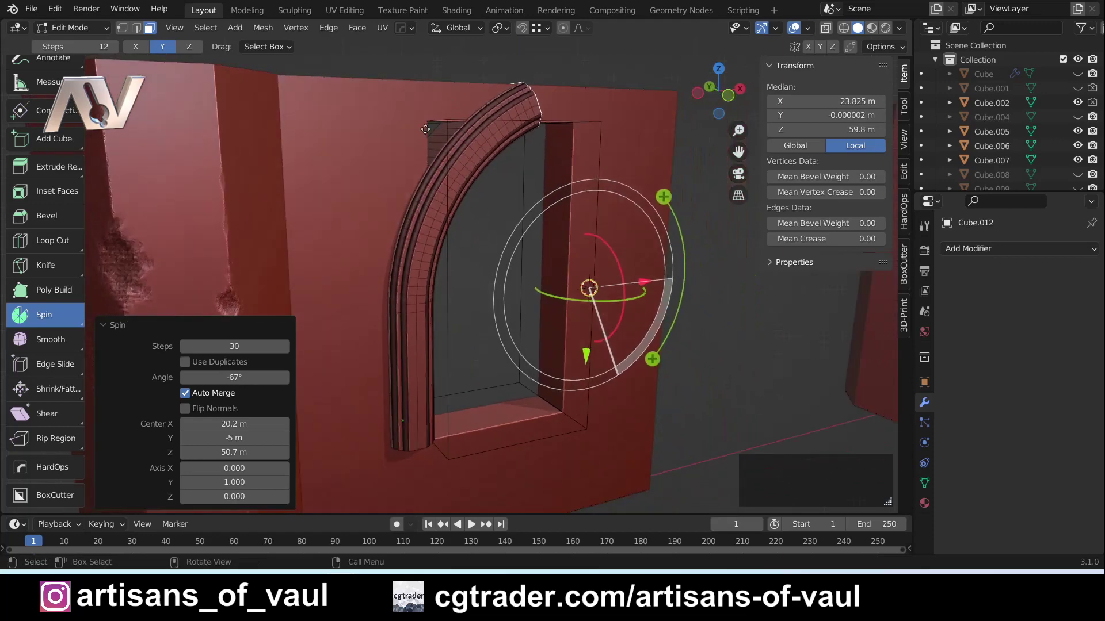
pyautogui.click(728, 96)
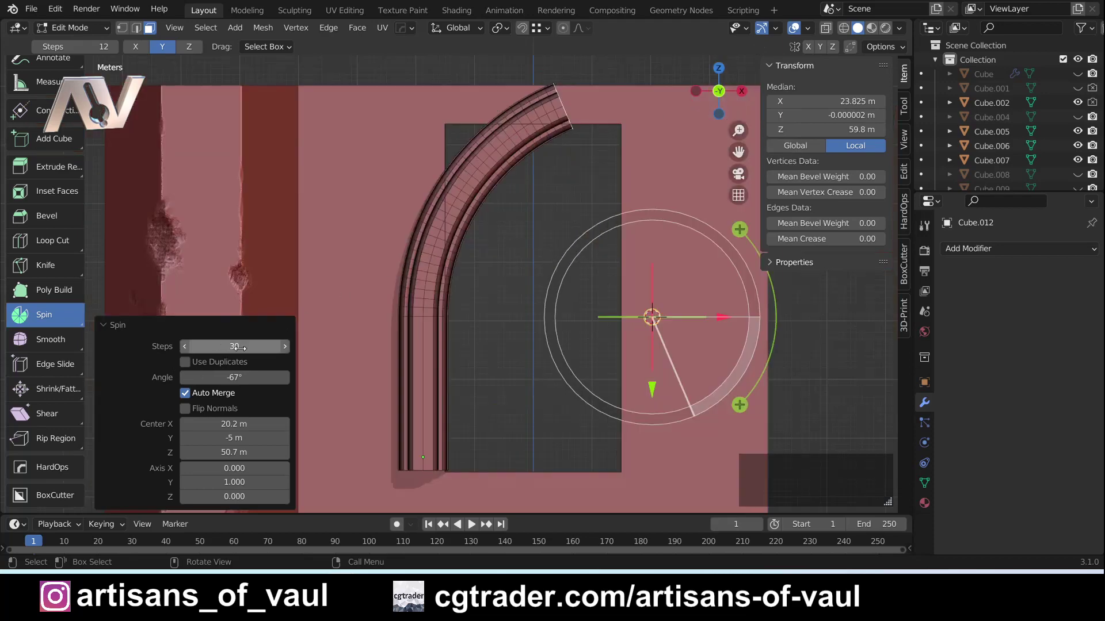
# - Try the spin with 6 steps, and set it to 60 steps
pyautogui.moveTo(248, 348); pyautogui.dragTo(221, 348)
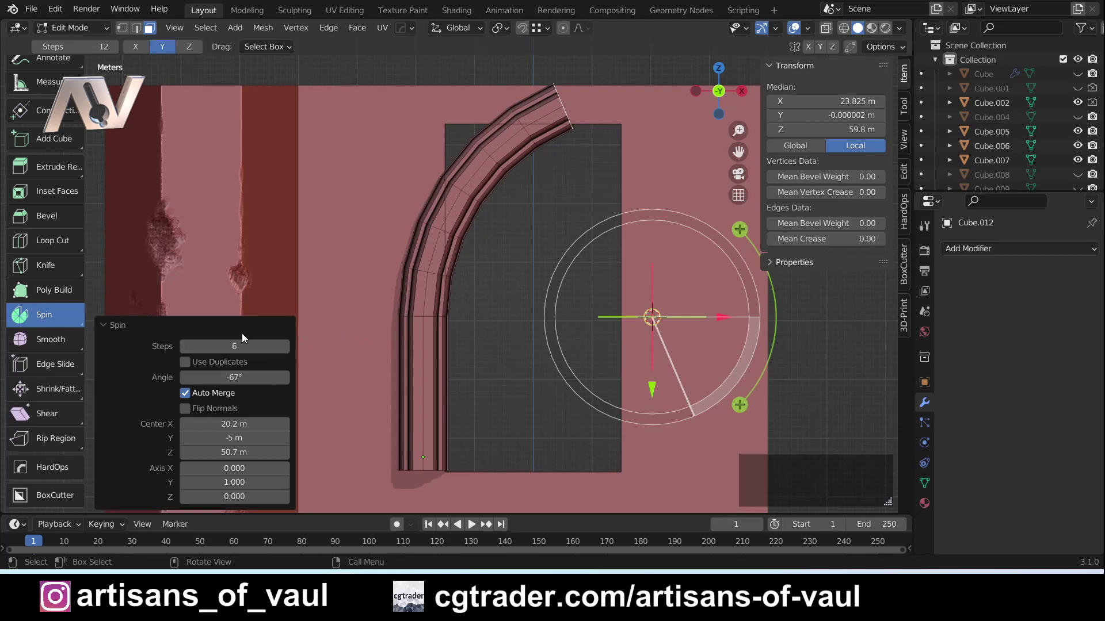
pyautogui.moveTo(242, 345); pyautogui.dragTo(301, 345)
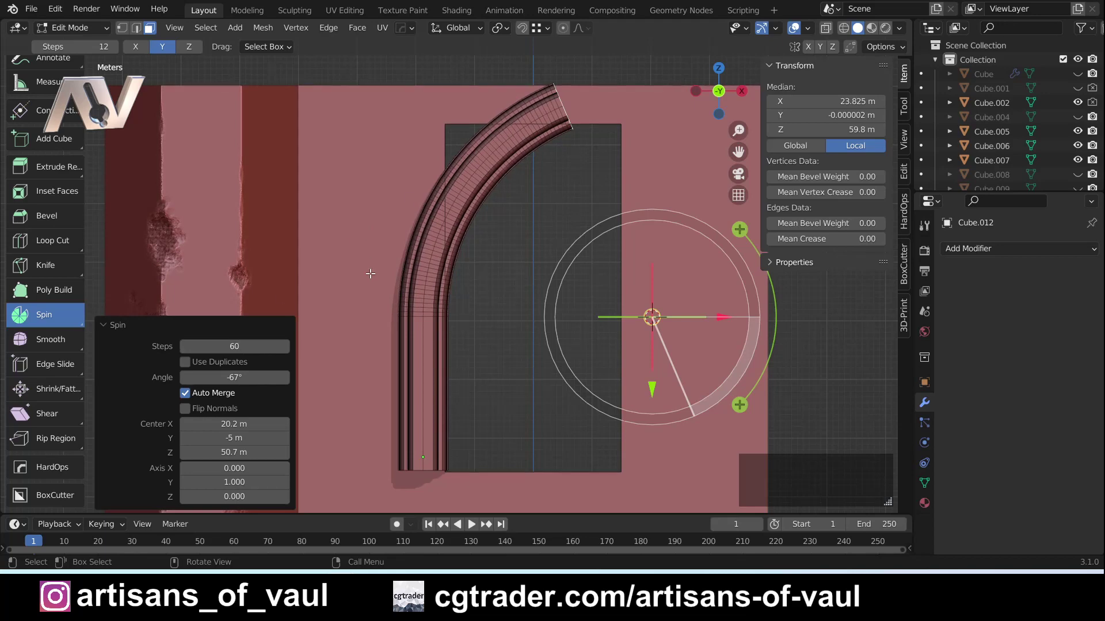
pyautogui.scroll(-1, 389, 296)
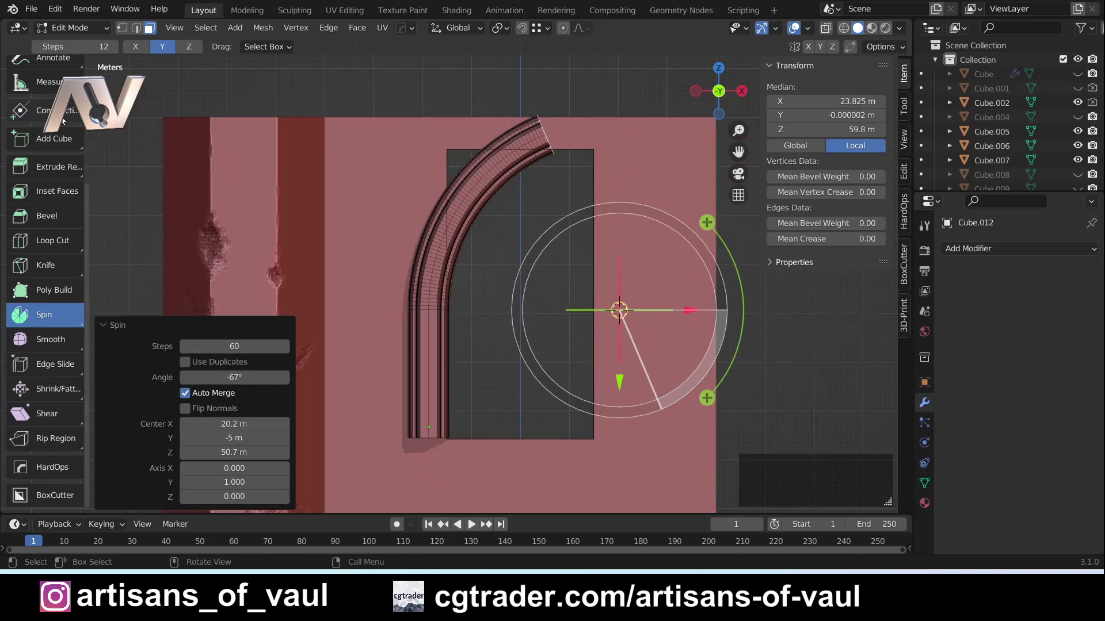
# - Switch to the Select Box tool, deselect the spun trim's faces and return to Object Mode
pyautogui.scroll(6, 60, 103)
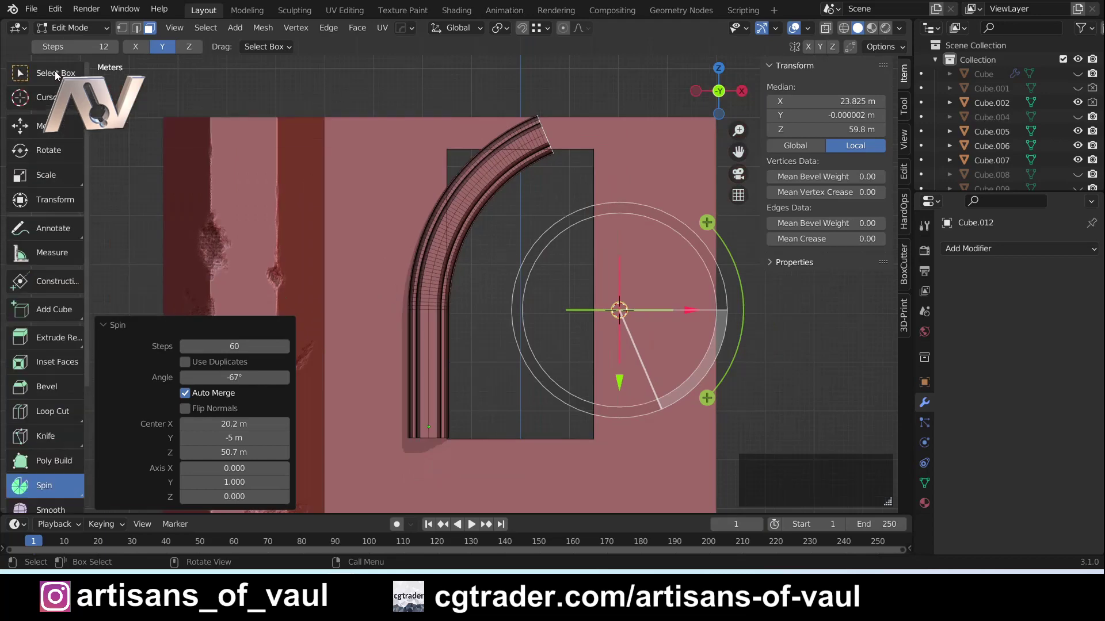
pyautogui.click(56, 73)
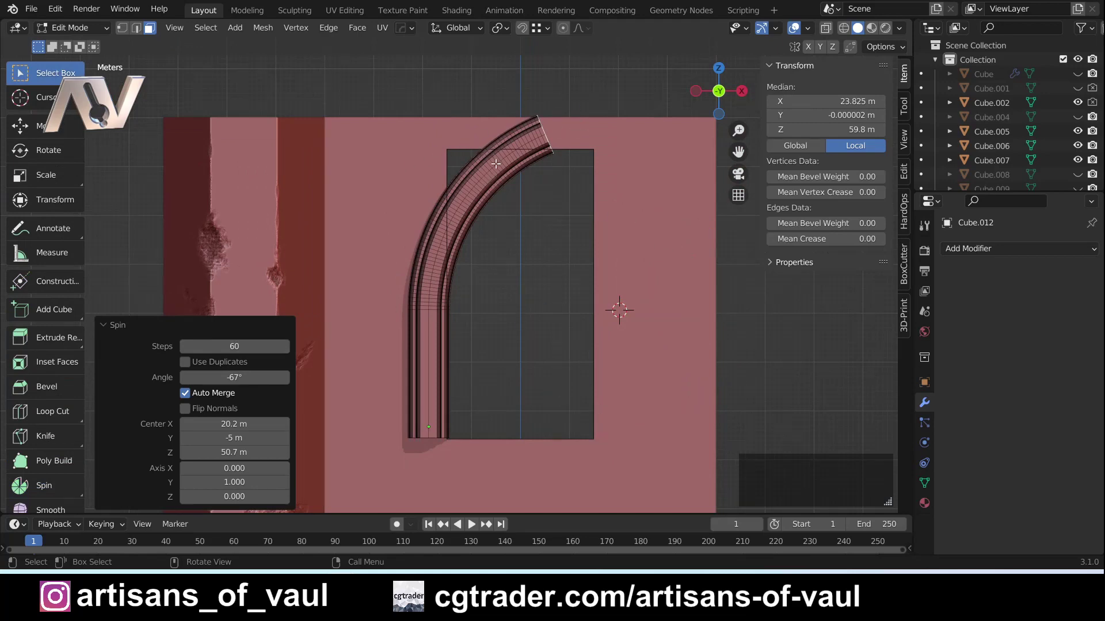
pyautogui.moveTo(501, 173); pyautogui.dragTo(540, 180, button='middle')
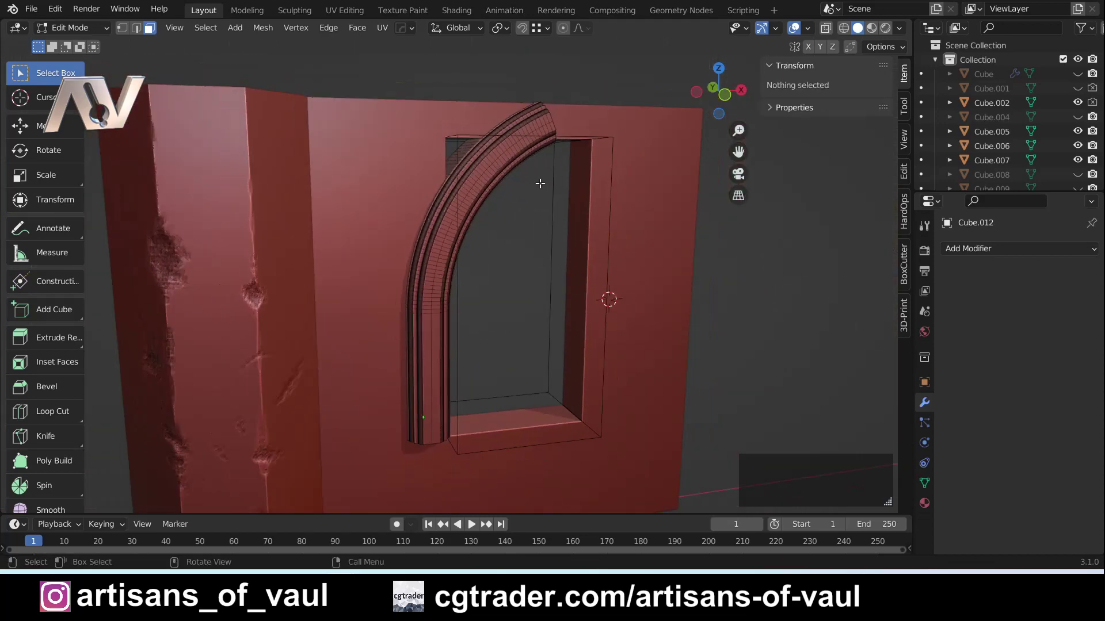
pyautogui.press('Tab')
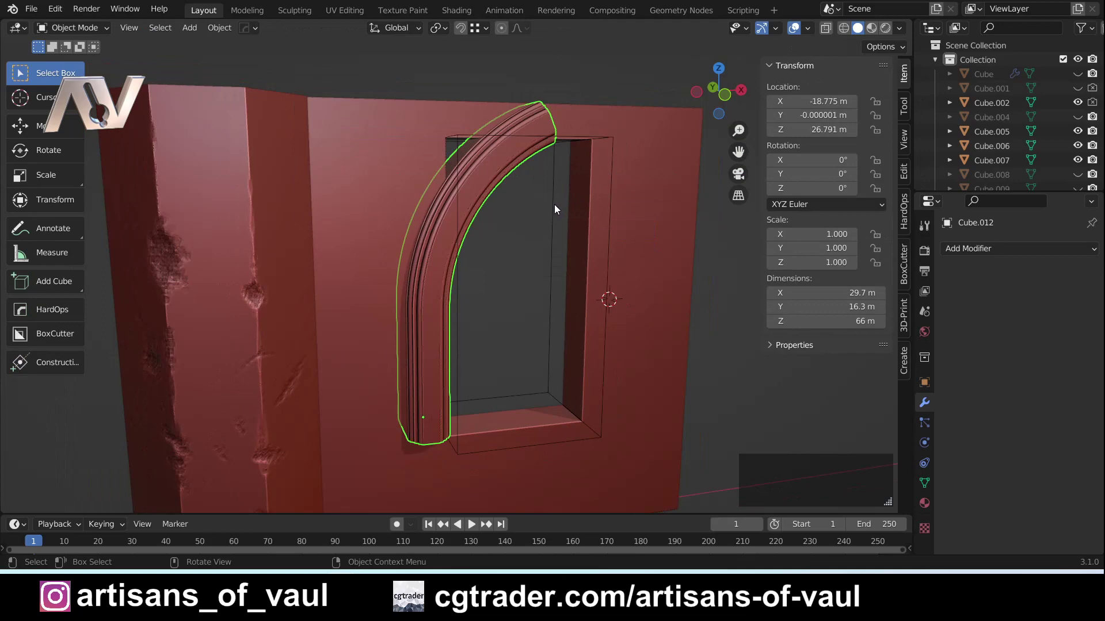
pyautogui.click(554, 205)
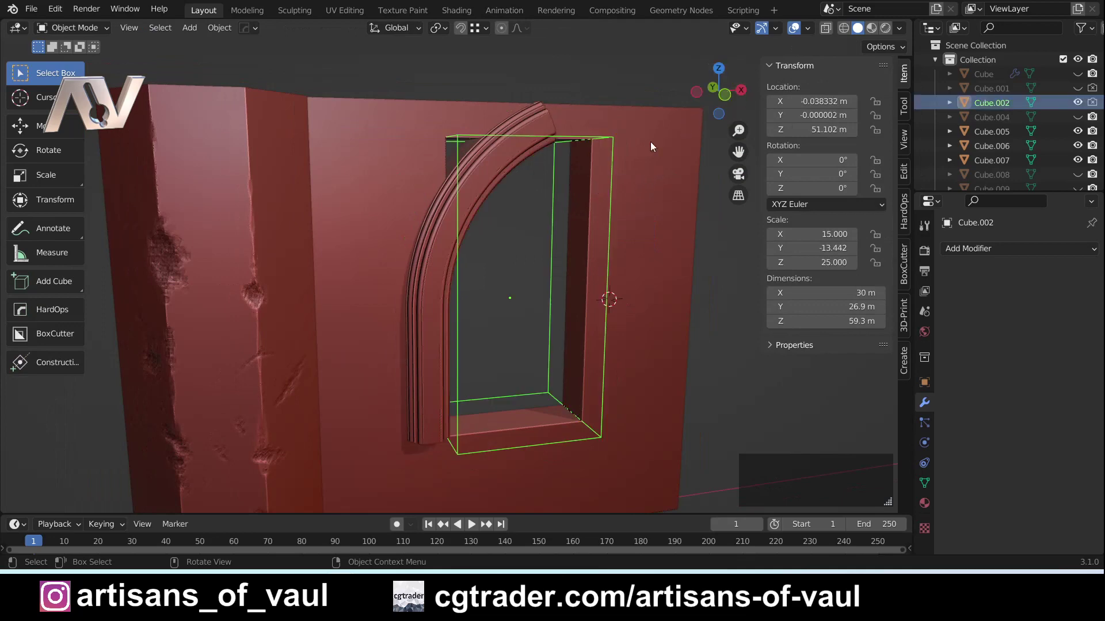
pyautogui.moveTo(550, 175); pyautogui.dragTo(633, 261, button='middle')
pyautogui.press('g')
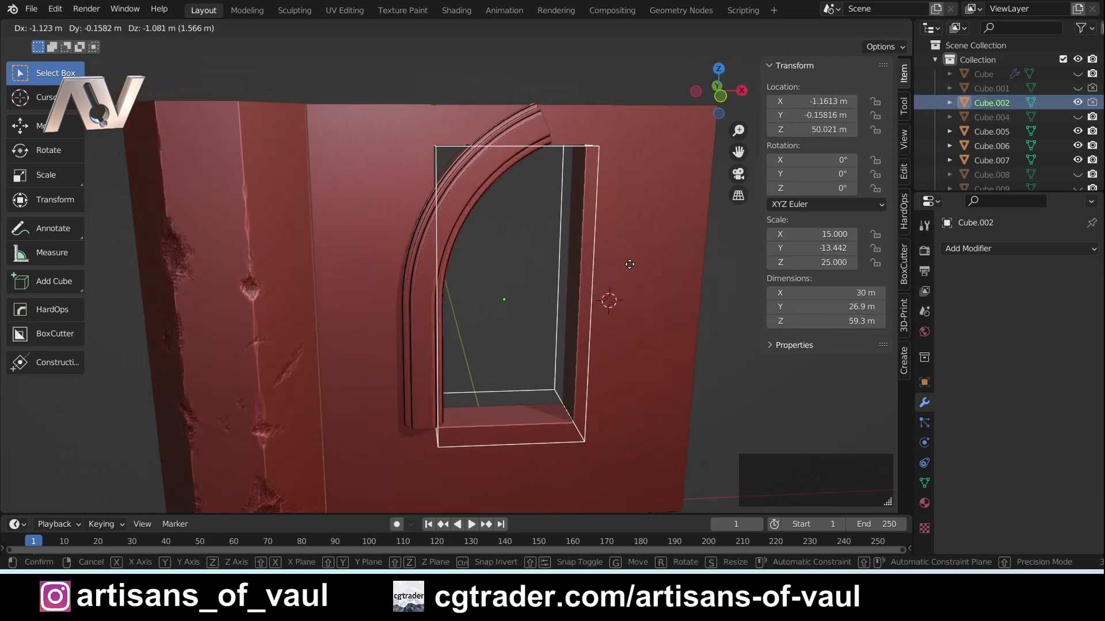
pyautogui.rightClick(609, 281)
# - Add a cube mesh in the front orthographic view and scale it up uniformly by about 35.26
pyautogui.click(721, 95)
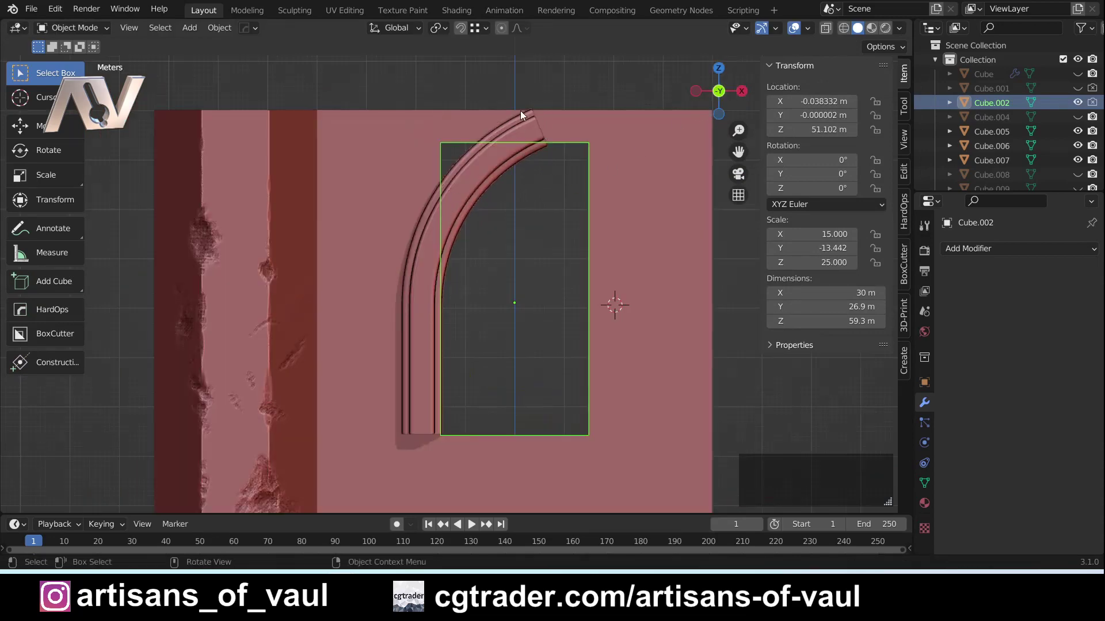
pyautogui.scroll(-1, 472, 173)
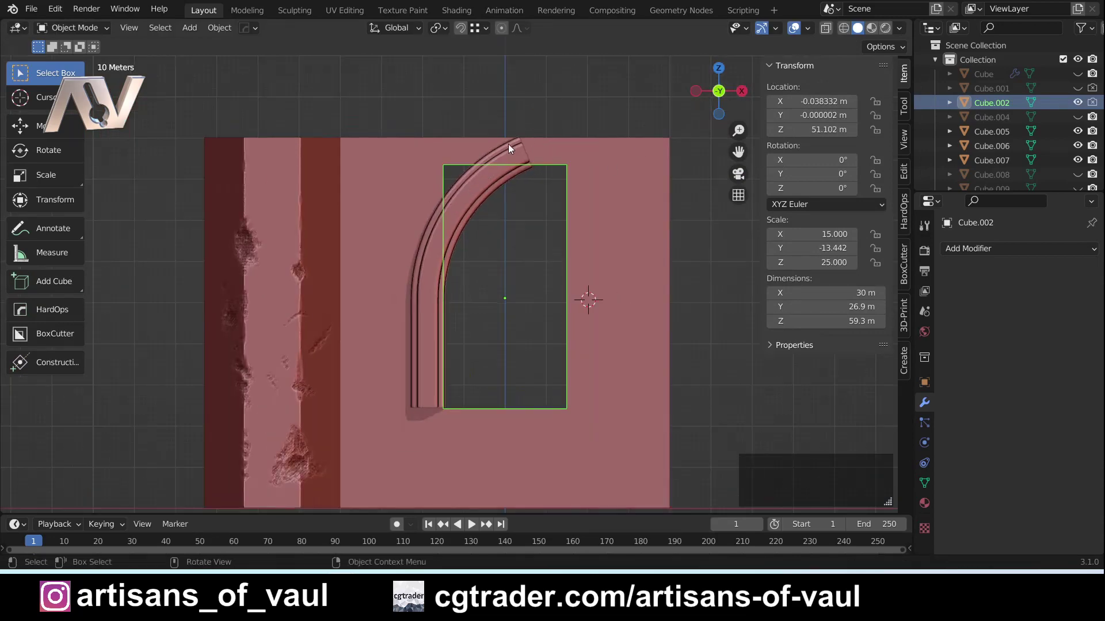
pyautogui.scroll(-1, 531, 208)
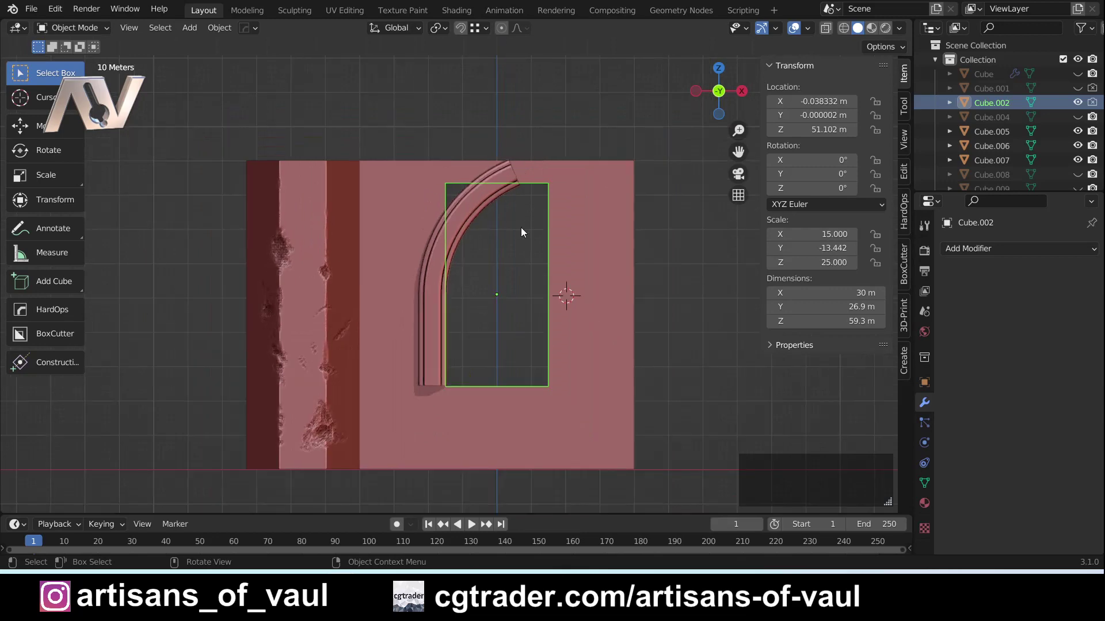
pyautogui.scroll(2, 521, 229)
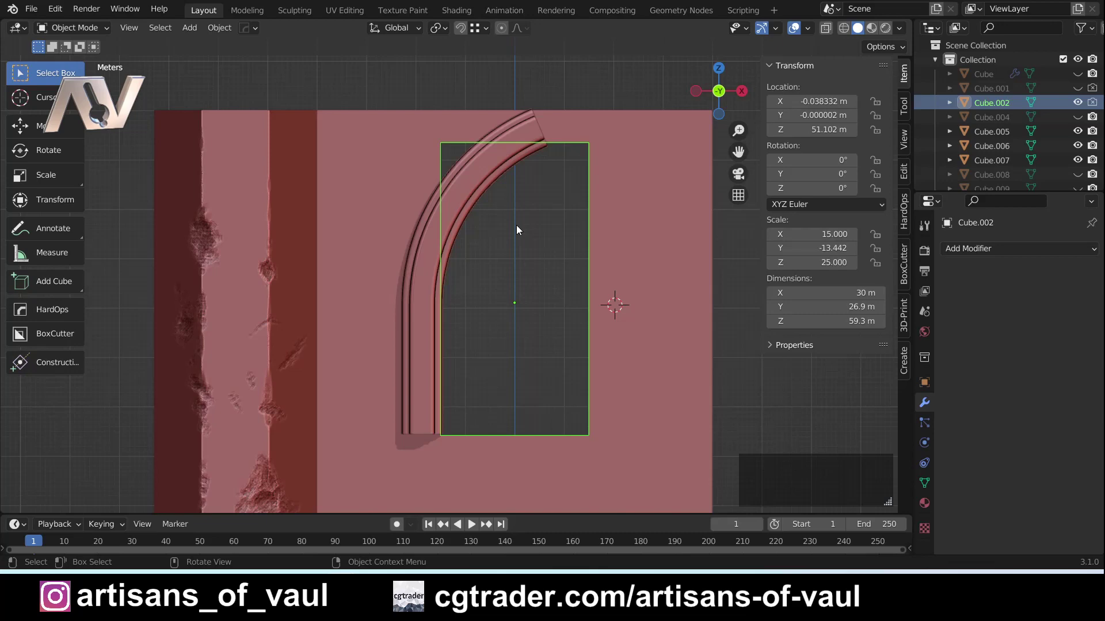
pyautogui.hotkey('shift', 'a')
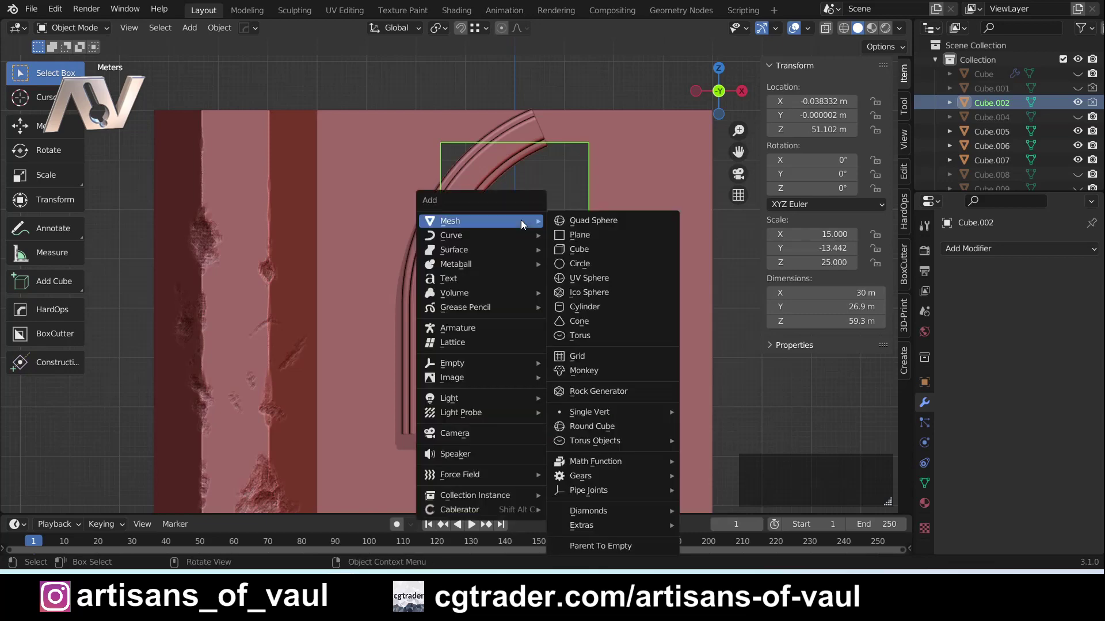
pyautogui.click(578, 250)
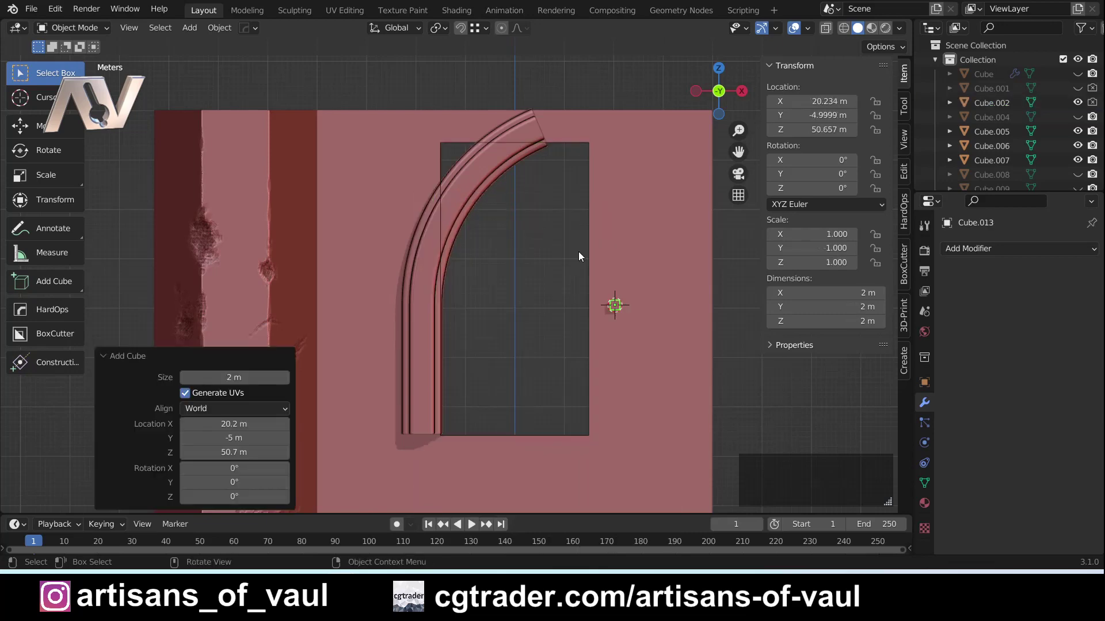
pyautogui.press('s')
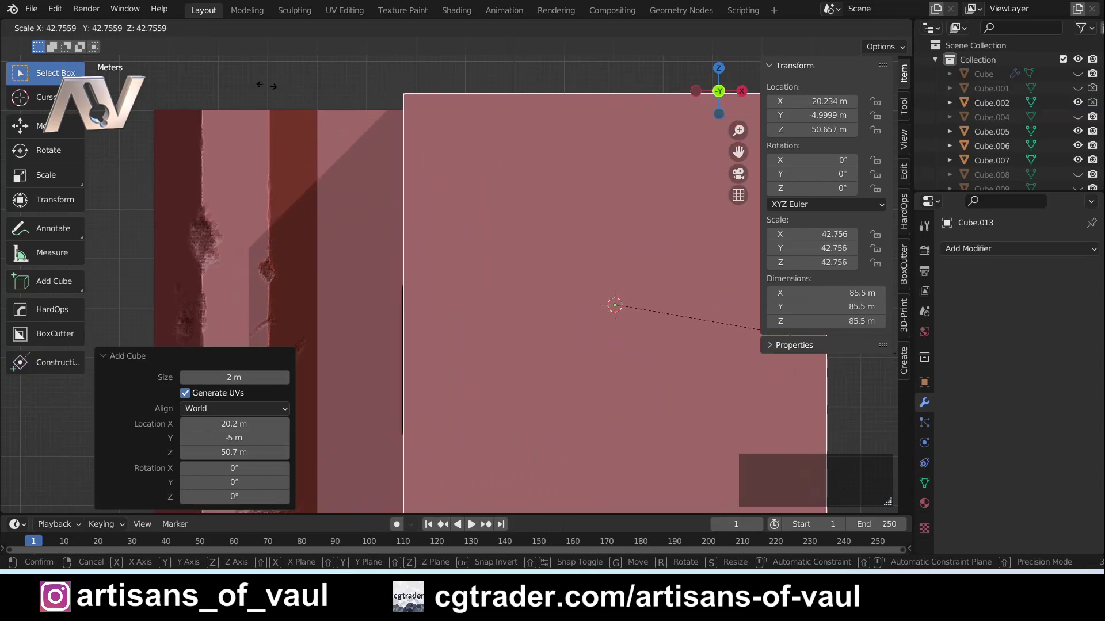
pyautogui.press('Return')
# - Move the large cube over the opening's upper-left corner and rotate it 41.7° so its lower-right face slants across that corner
pyautogui.press('g')
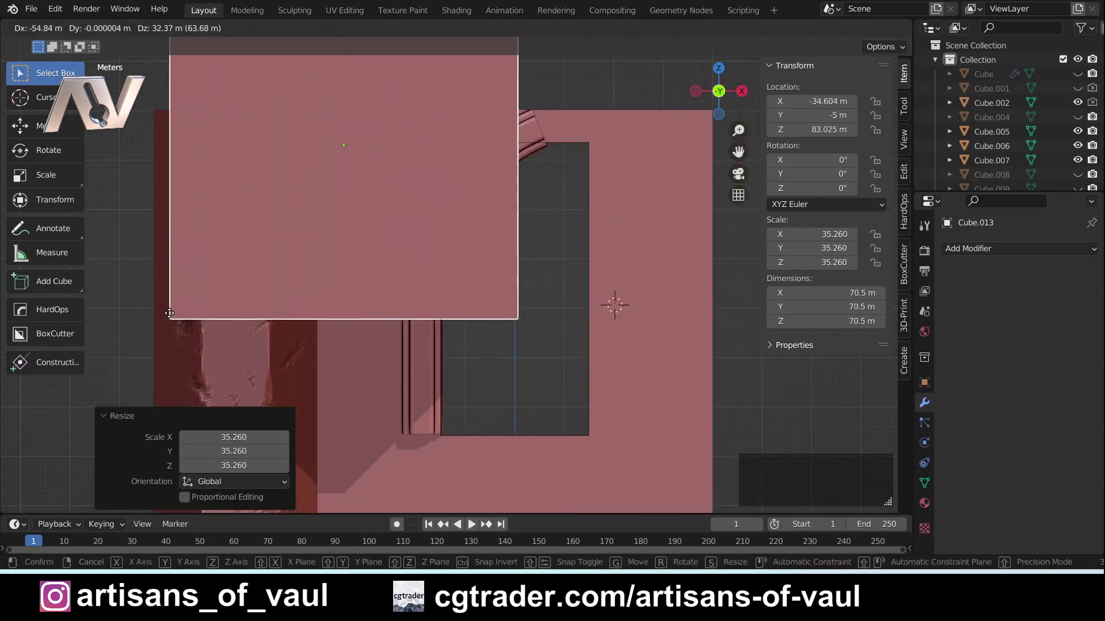
pyautogui.press('Return')
pyautogui.press('r')
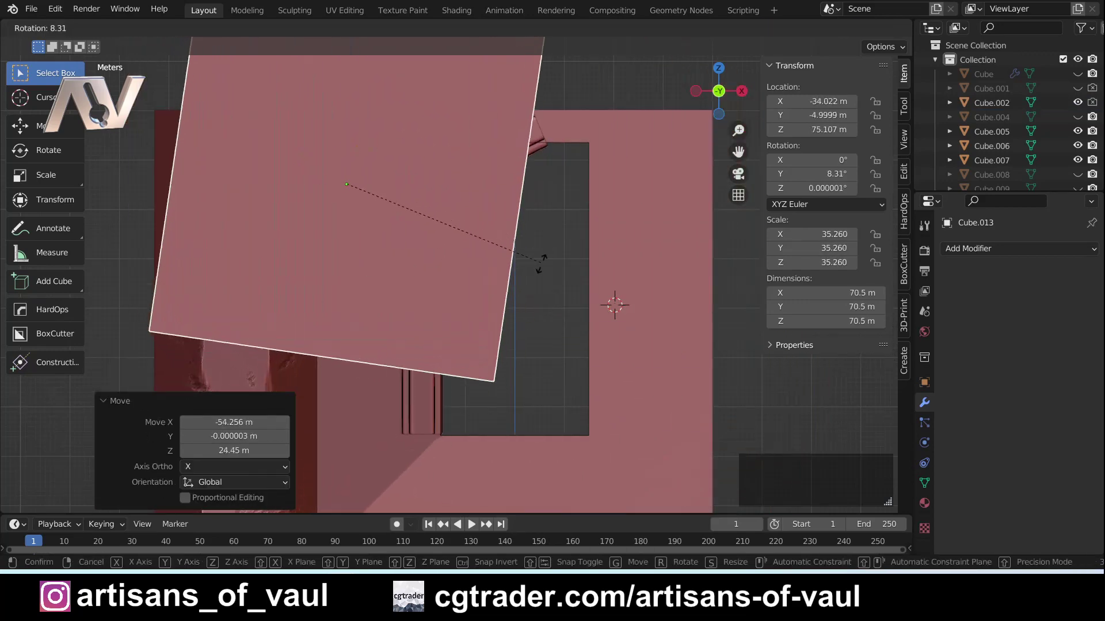
pyautogui.press('Return')
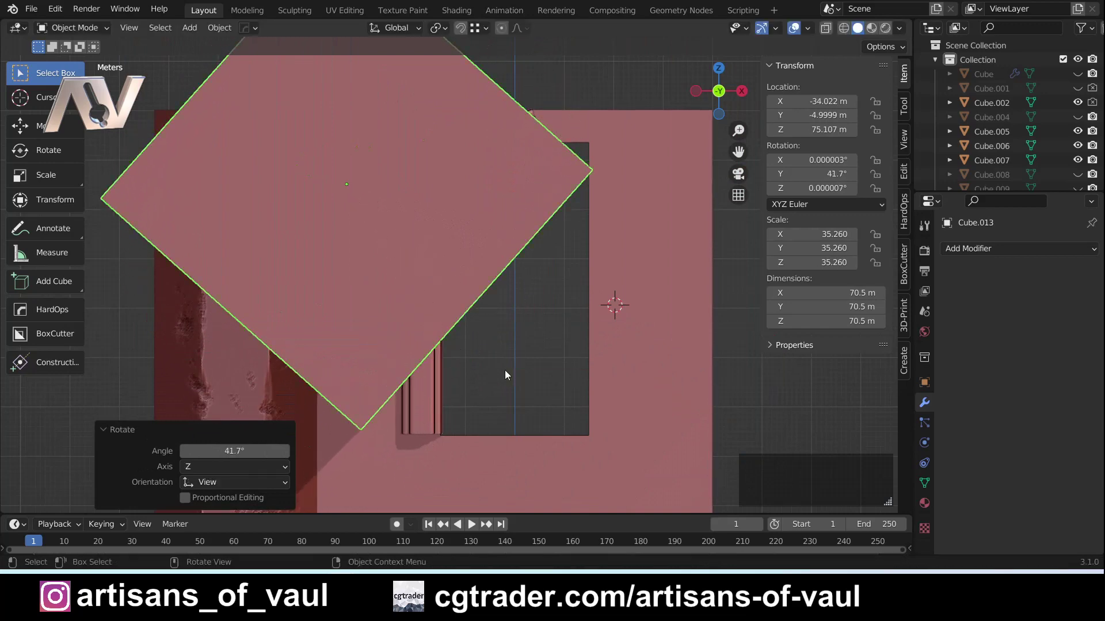
pyautogui.press('g')
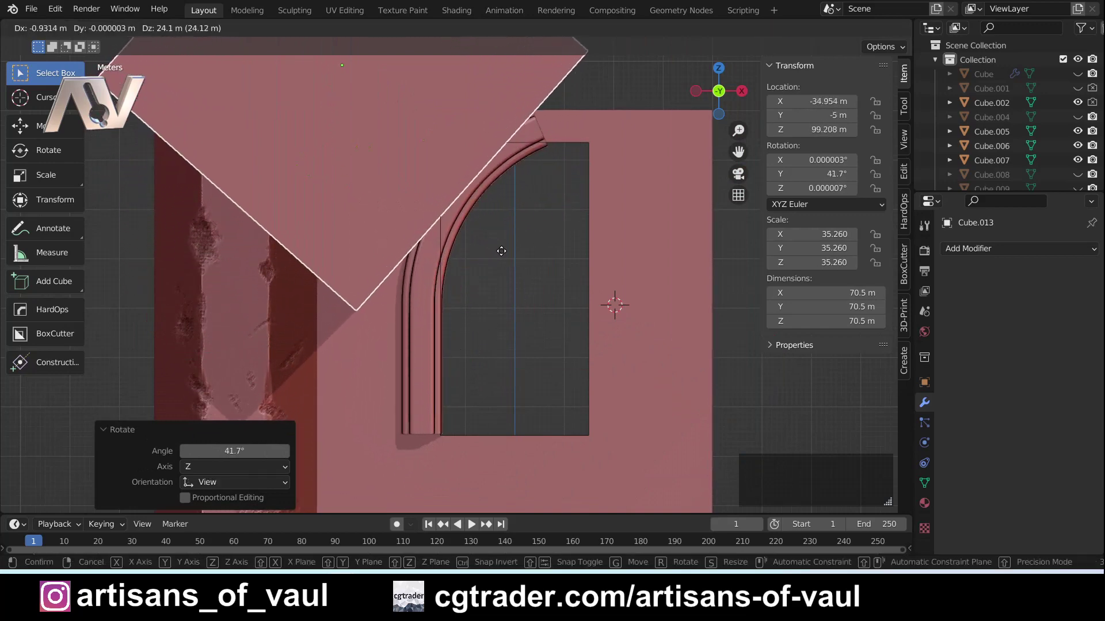
pyautogui.press('Return')
pyautogui.moveTo(502, 256); pyautogui.dragTo(455, 219, button='middle')
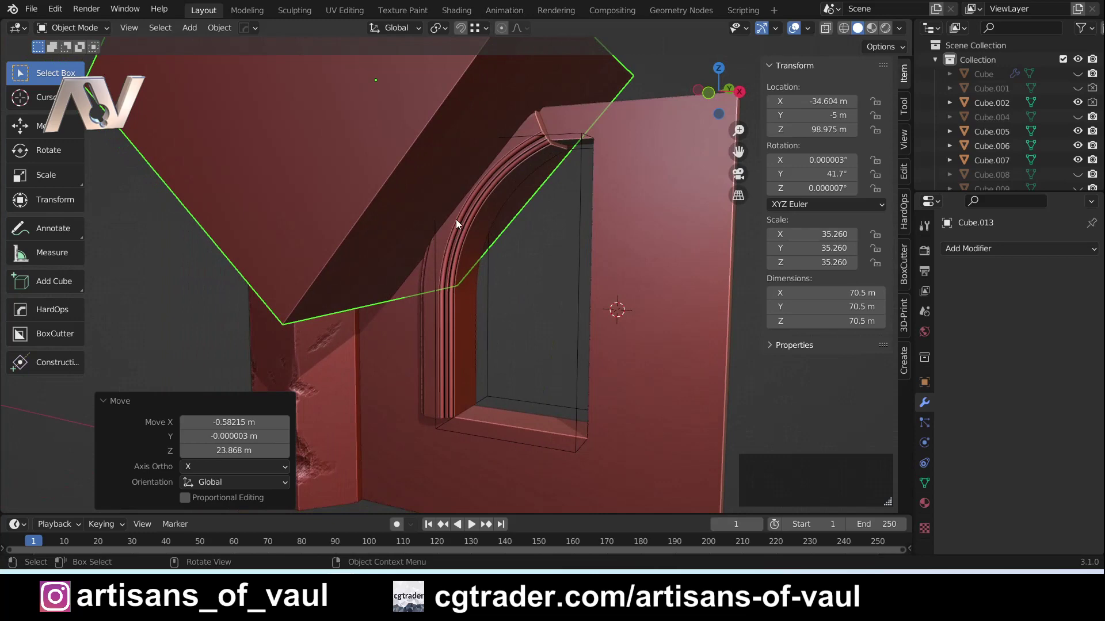
# - Add a Boolean Difference modifier to the window cutter Cube.002, using the rotated cube Cube.013 as its object
pyautogui.click(576, 136)
pyautogui.click(1018, 248)
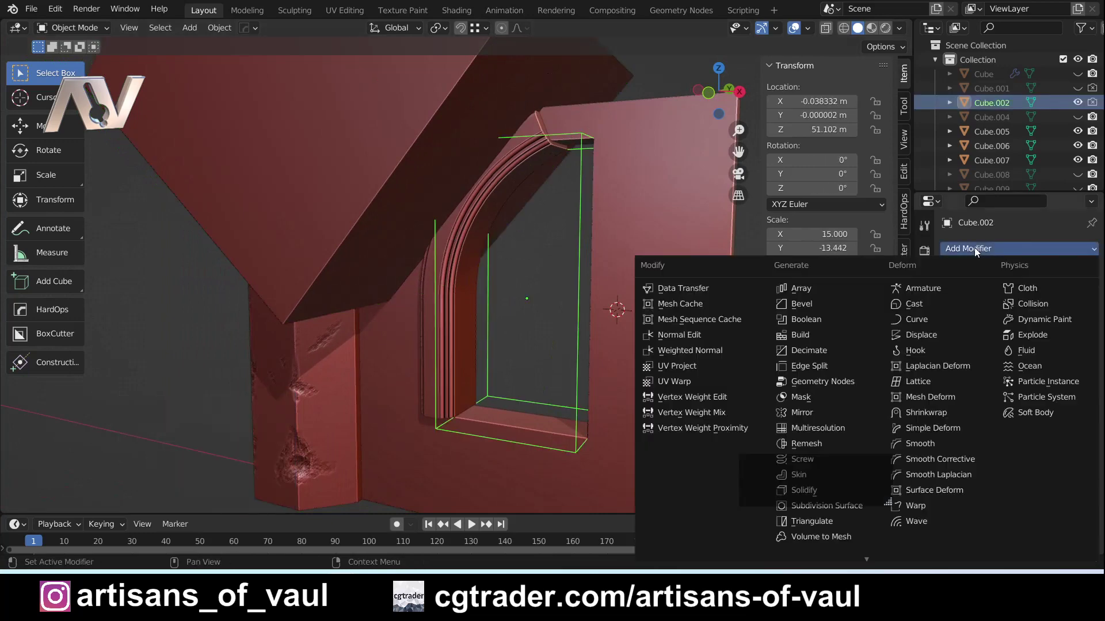
pyautogui.click(804, 319)
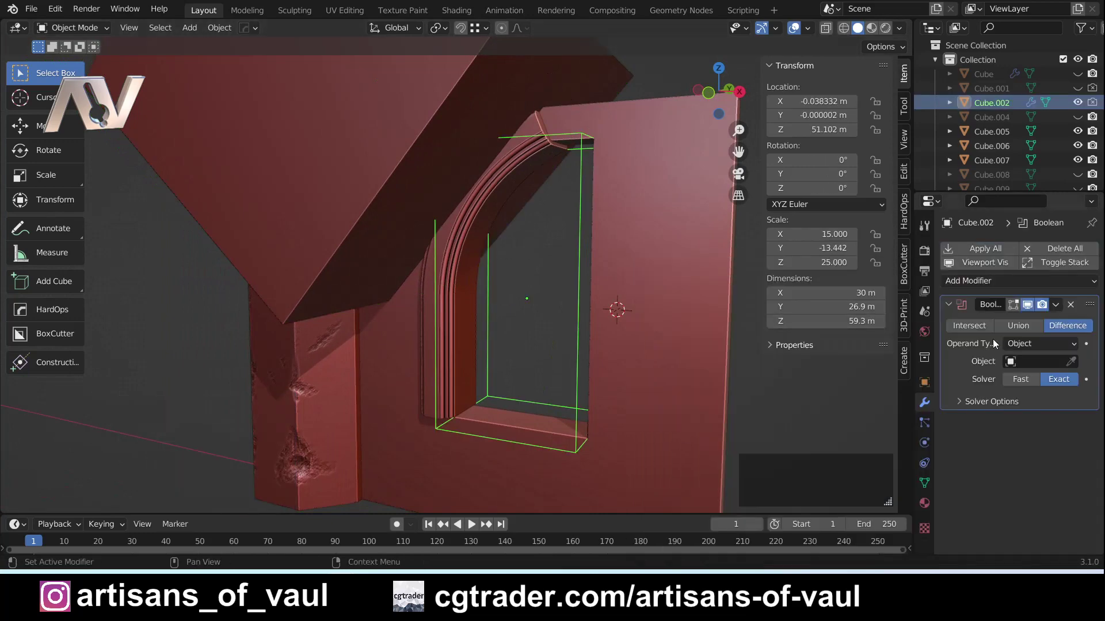
pyautogui.click(1071, 361)
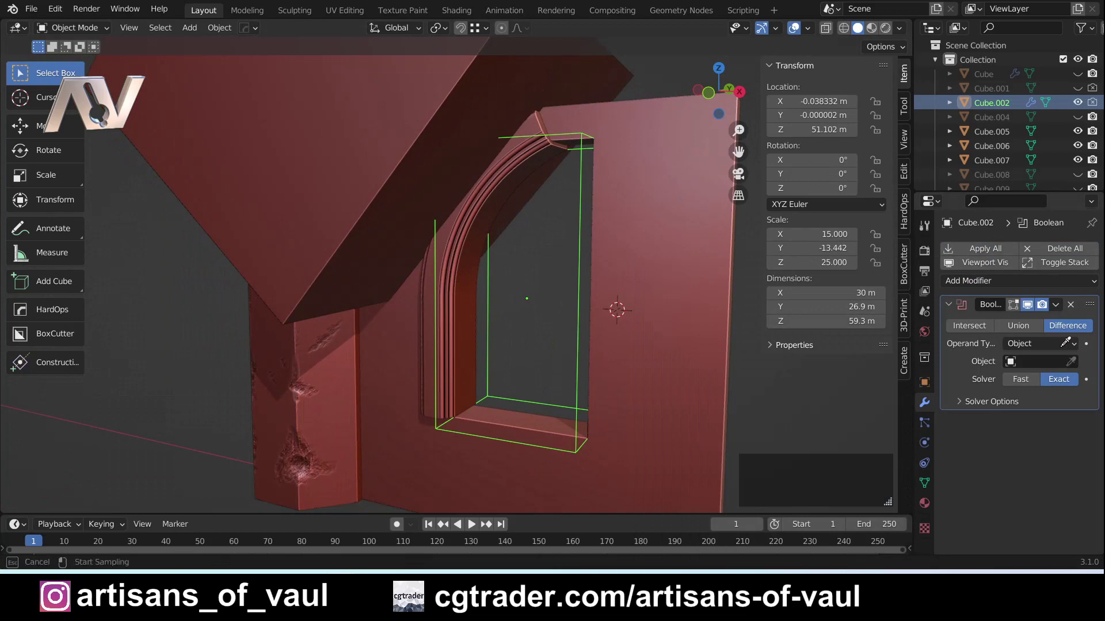
pyautogui.click(585, 81)
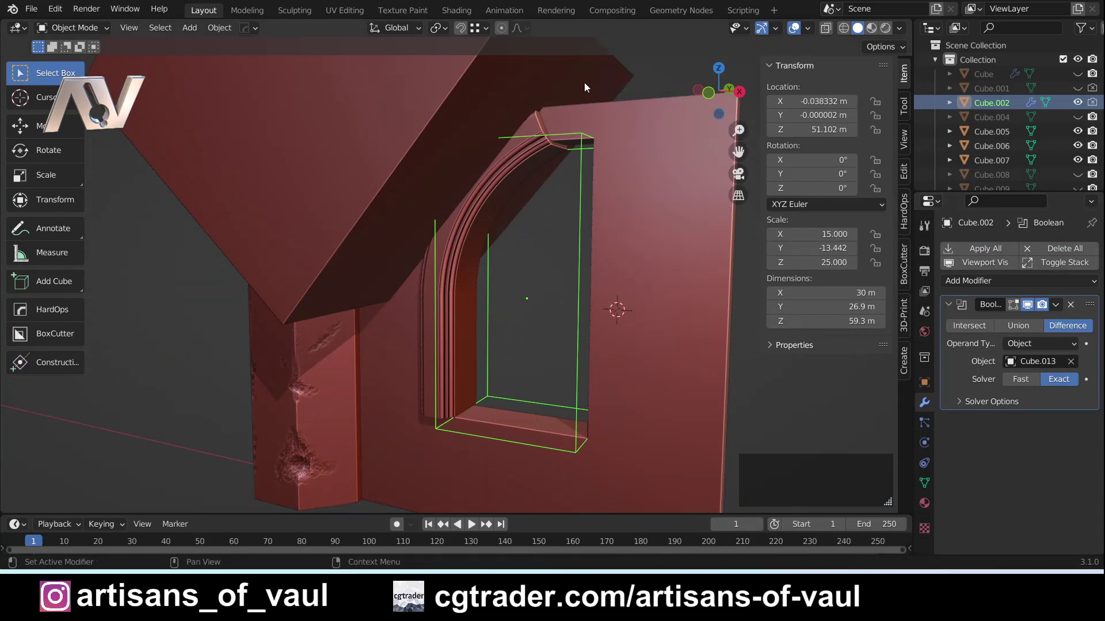
# - Hide the large rotated cube and apply the Boolean modifier on the window cutter
pyautogui.scroll(-5, 564, 109)
pyautogui.click(483, 183)
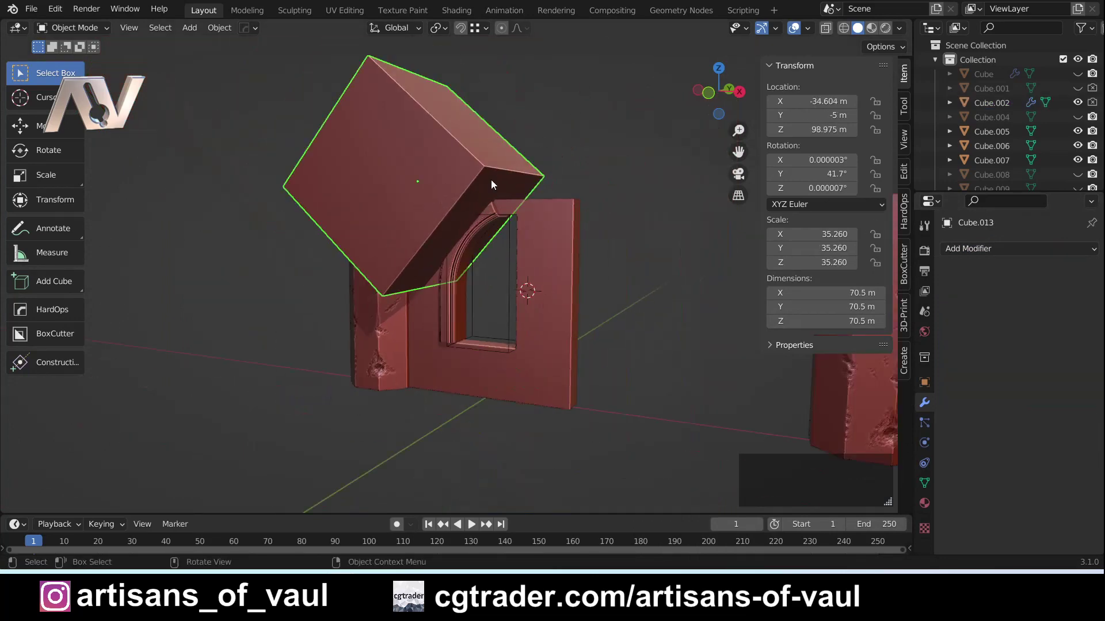
pyautogui.press('h')
pyautogui.scroll(5, 468, 198)
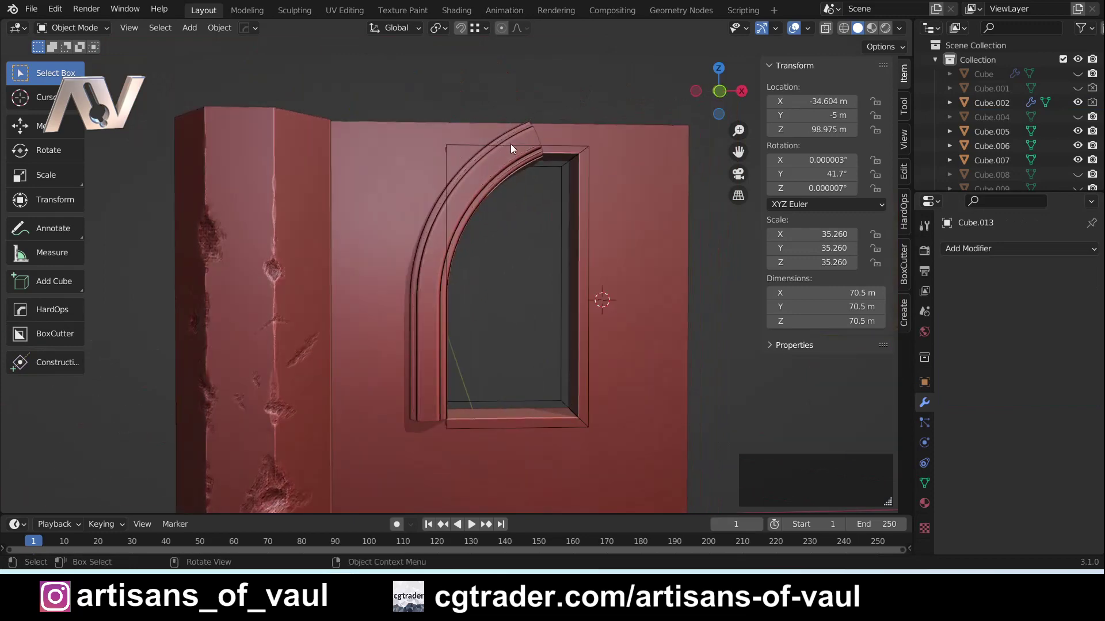
pyautogui.click(544, 146)
pyautogui.moveTo(544, 146); pyautogui.dragTo(568, 181, button='middle')
pyautogui.hotkey('ctrl', 'a')
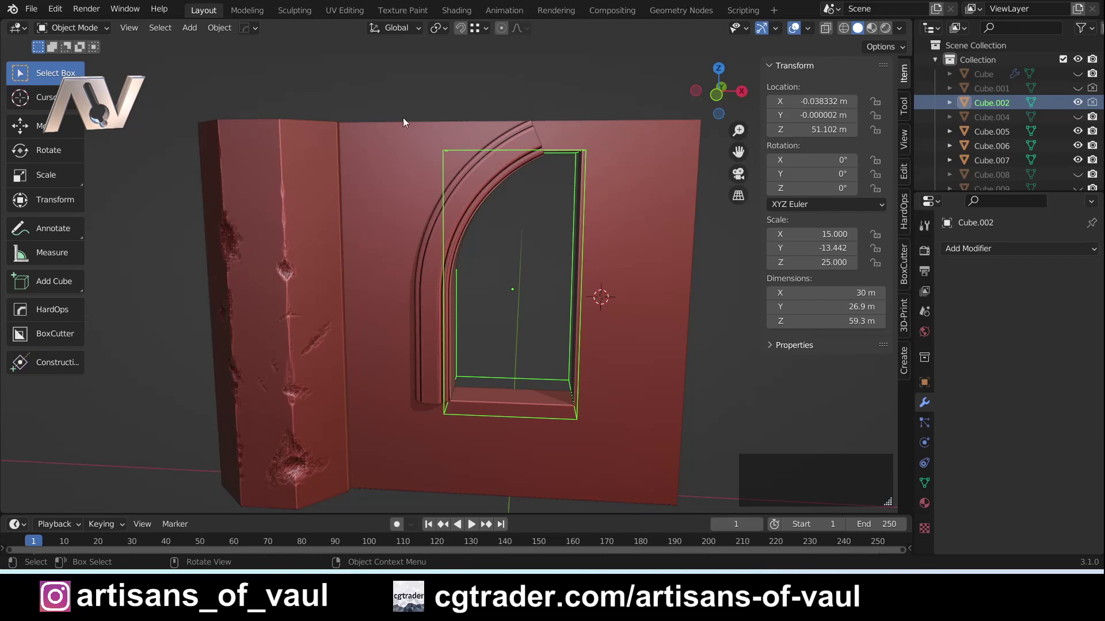
# - Symmetrize the window cutter's entire mesh from -X to +X in Edit Mode and return to Object Mode
pyautogui.press('Tab')
pyautogui.click(414, 136)
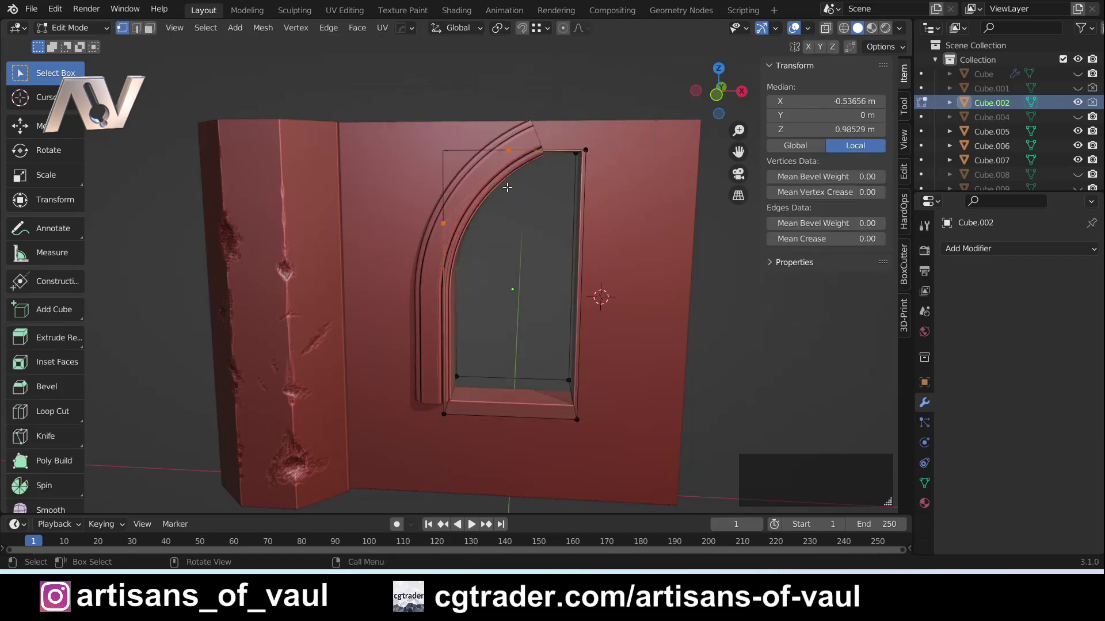
pyautogui.press('a')
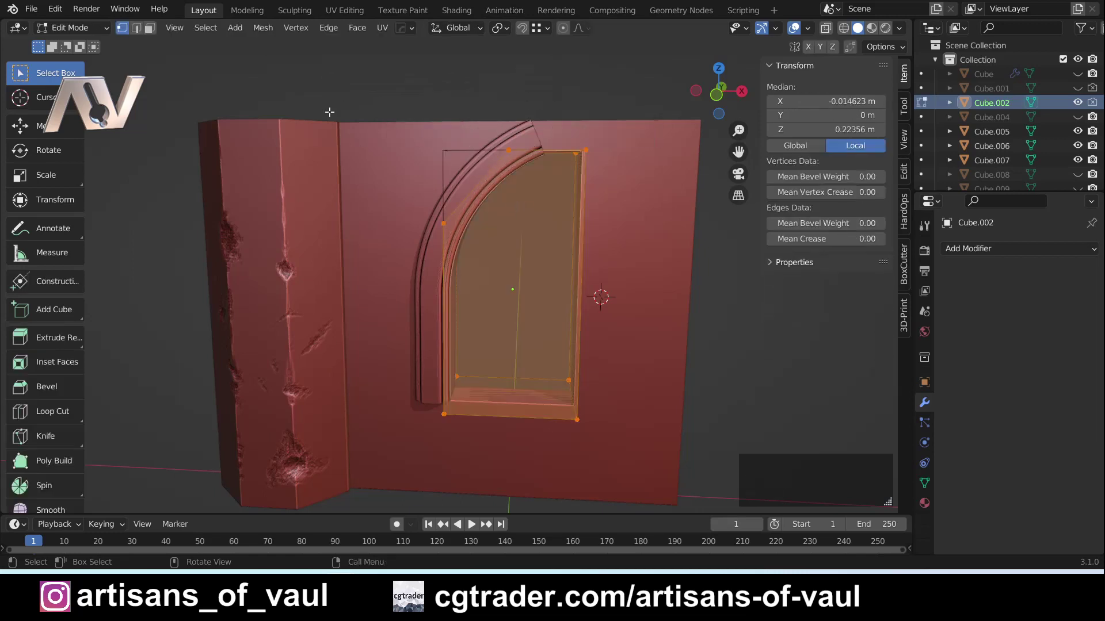
pyautogui.click(257, 29)
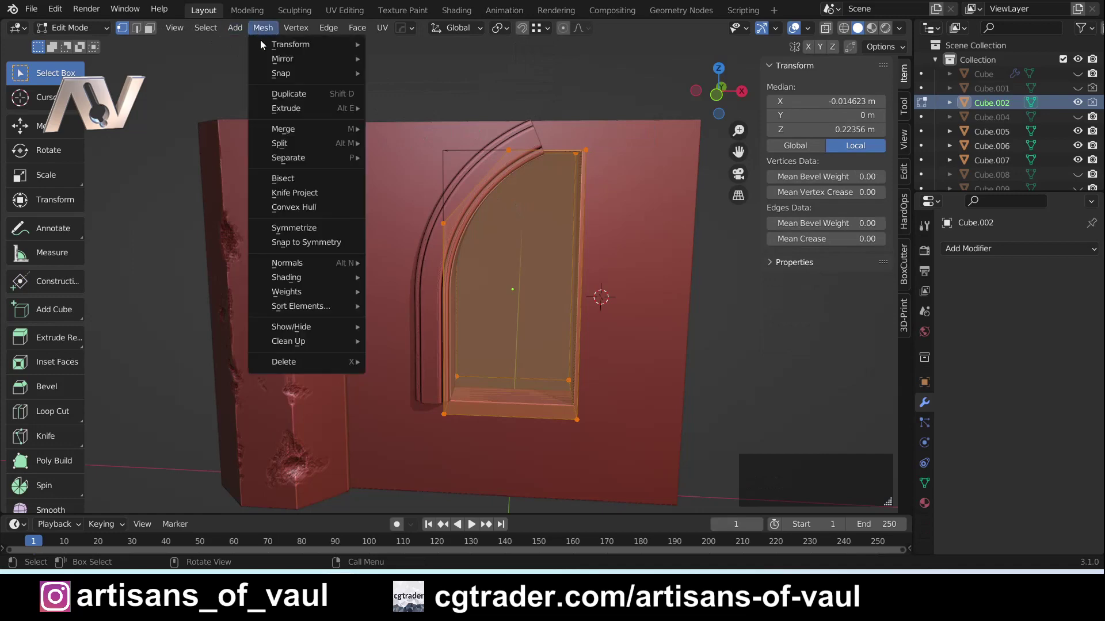
pyautogui.moveTo(305, 312)
pyautogui.click(294, 228)
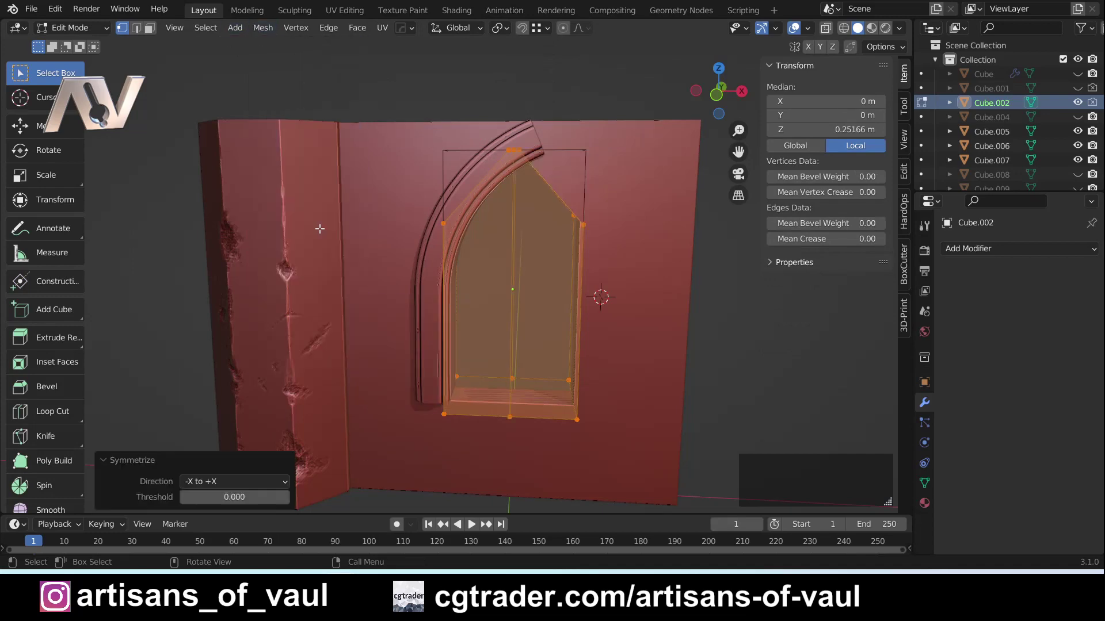
pyautogui.moveTo(368, 345); pyautogui.dragTo(402, 345, button='middle')
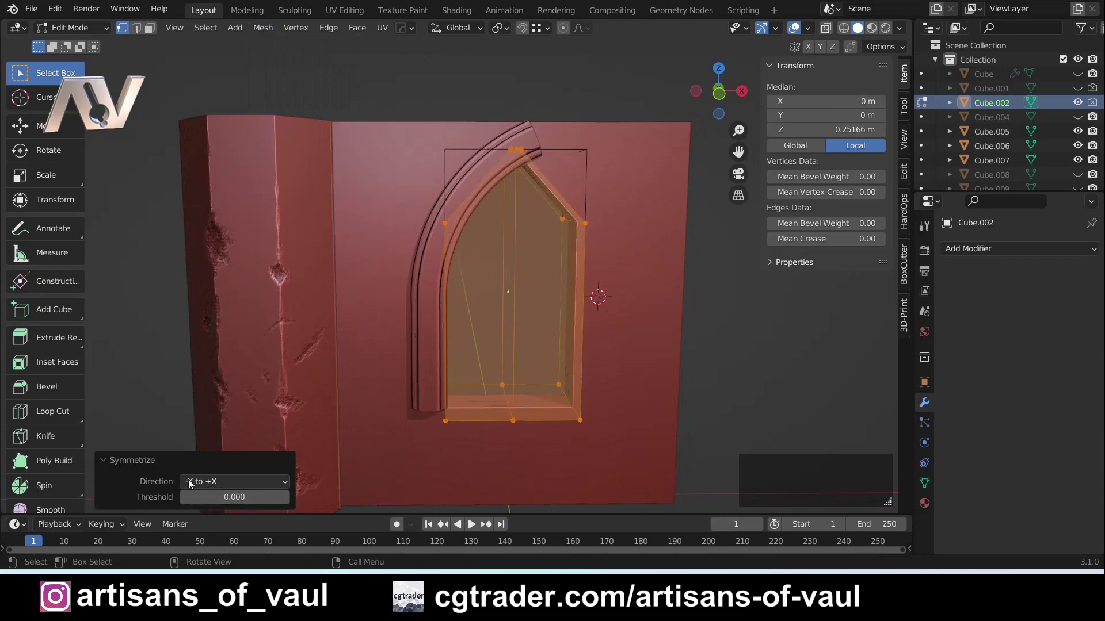
pyautogui.click(232, 482)
pyautogui.press('Tab')
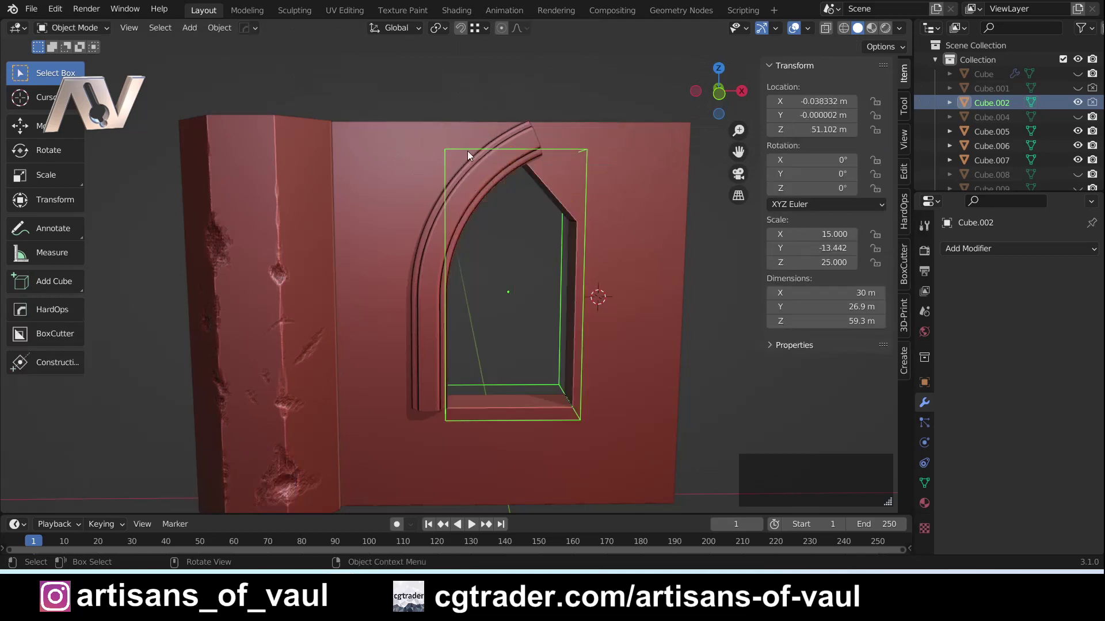
# - Hide the window cutter, then hide the curved trim to inspect the bare opening and undo the trim's hiding
pyautogui.press('h')
pyautogui.click(485, 168)
pyautogui.moveTo(543, 222); pyautogui.dragTo(504, 216, button='middle')
pyautogui.press('h')
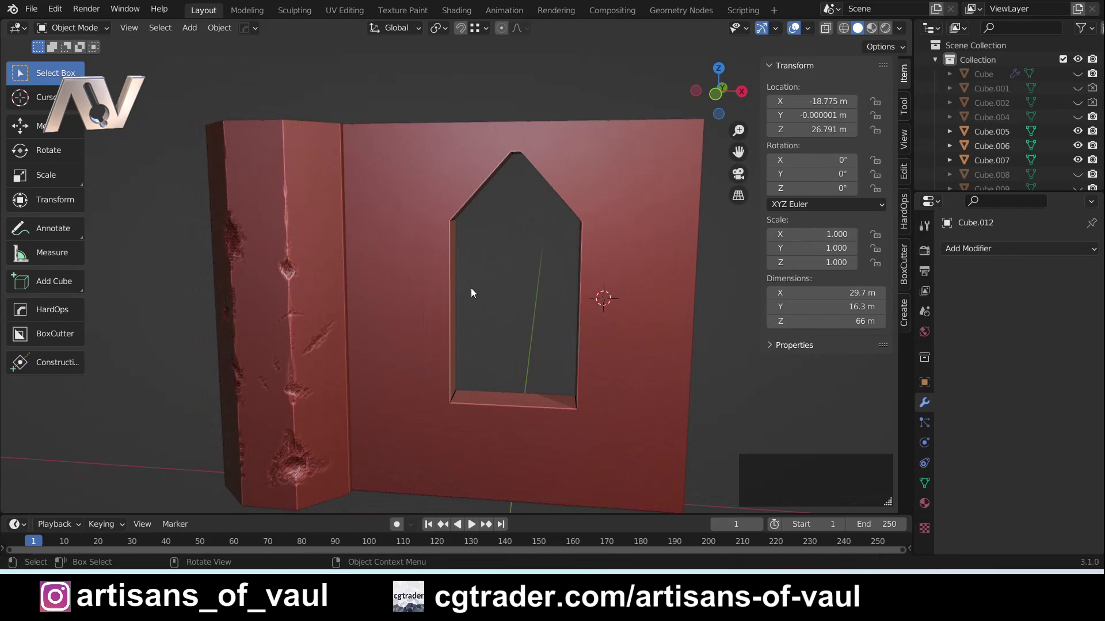
pyautogui.hotkey('ctrl', 'z')
pyautogui.moveTo(430, 199); pyautogui.dragTo(599, 105, button='middle')
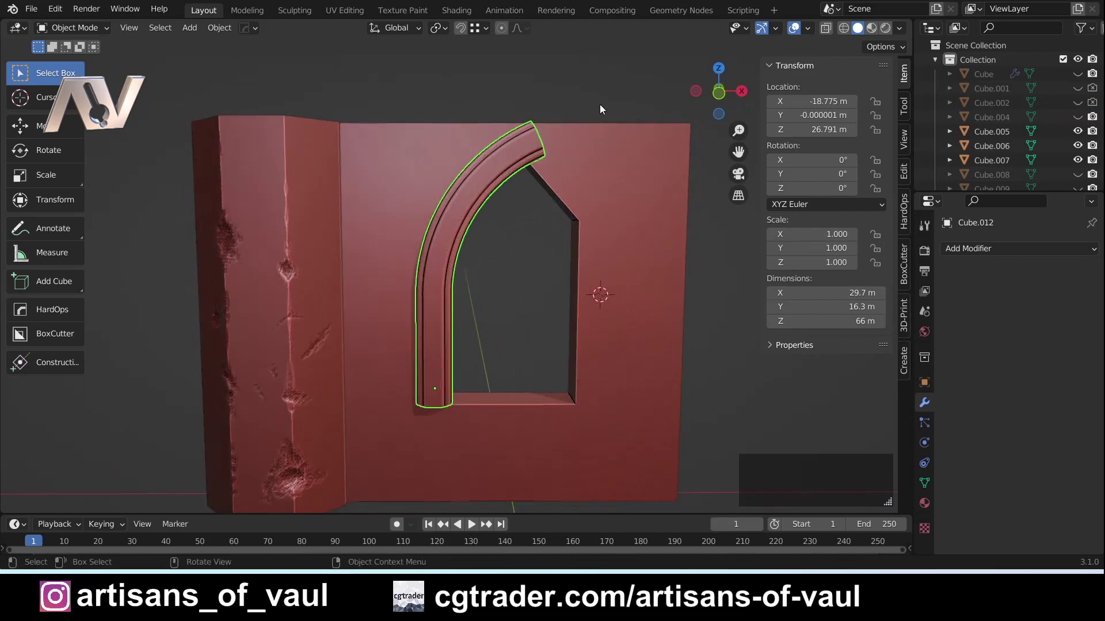
# - Snap the 3D cursor to the world origin in the front orthographic view
pyautogui.press('KP_1')
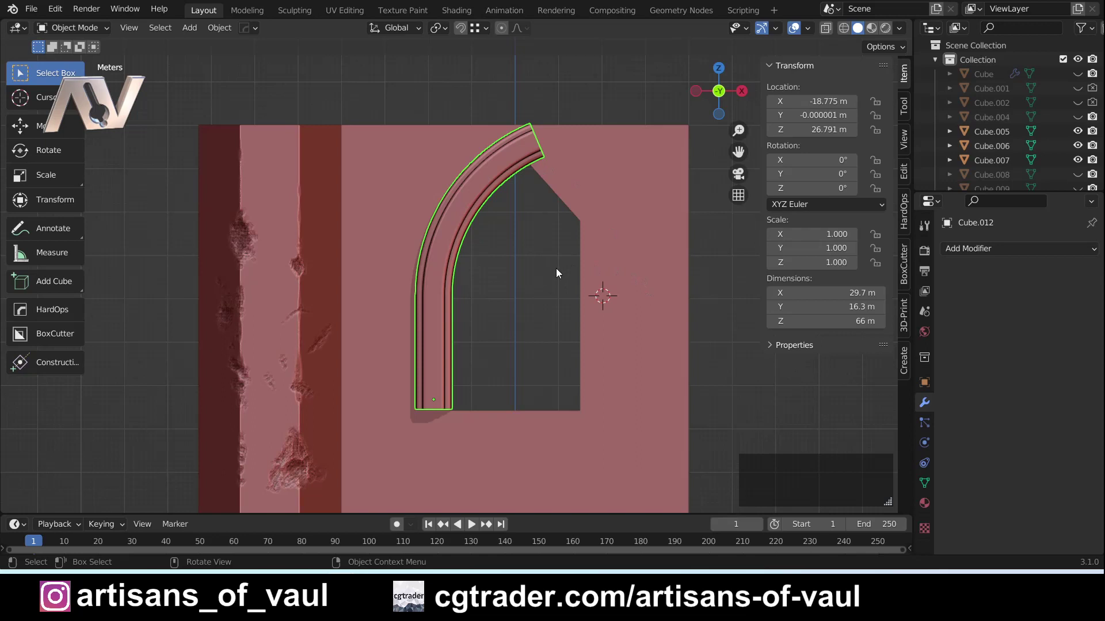
pyautogui.scroll(-2, 556, 268)
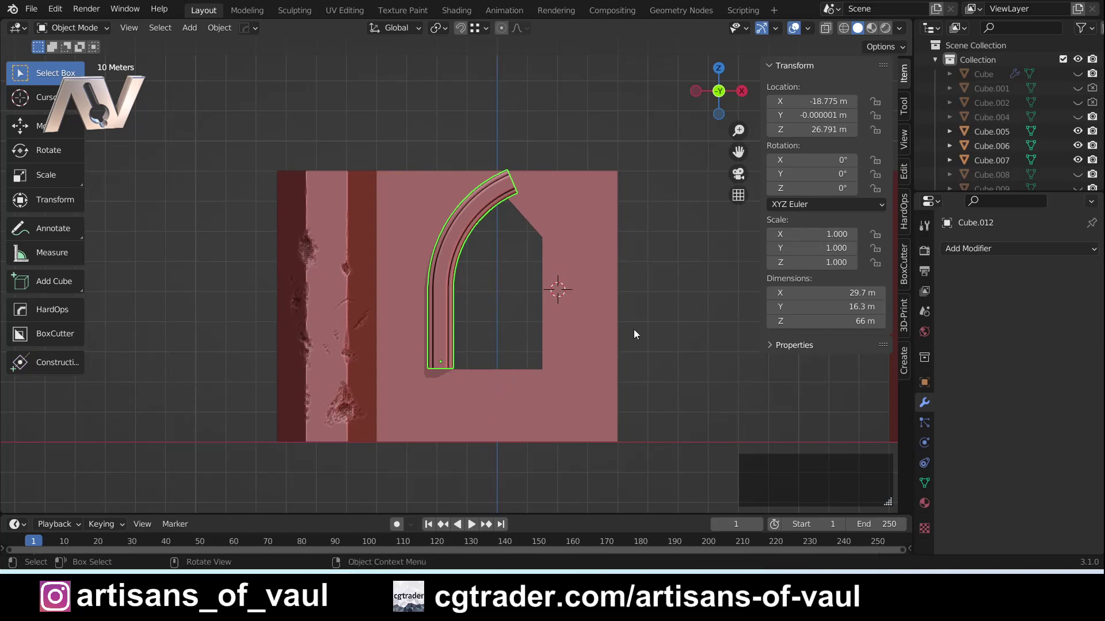
pyautogui.hotkey('shift', 's')
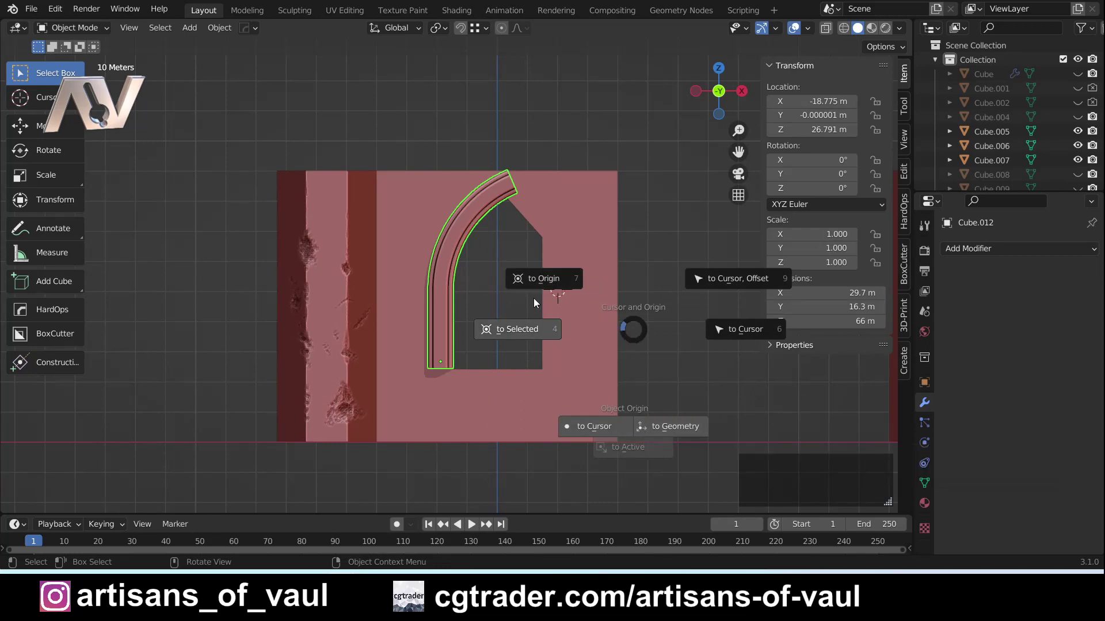
pyautogui.click(543, 279)
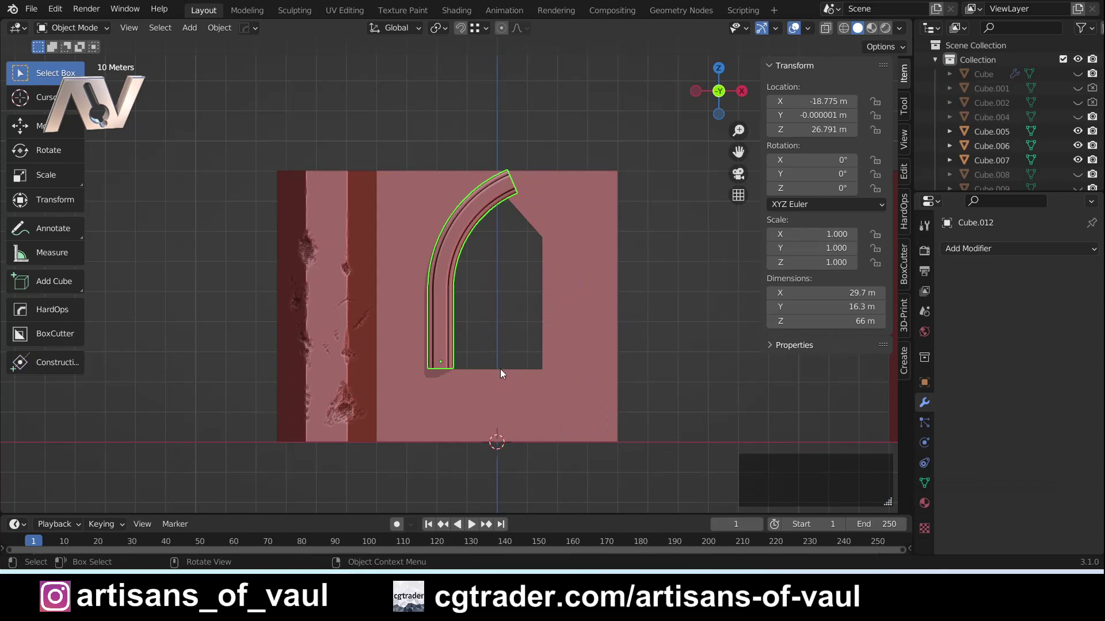
# - Add a plane mesh at the world origin and scale it up uniformly by about 28.56
pyautogui.scroll(1, 500, 371)
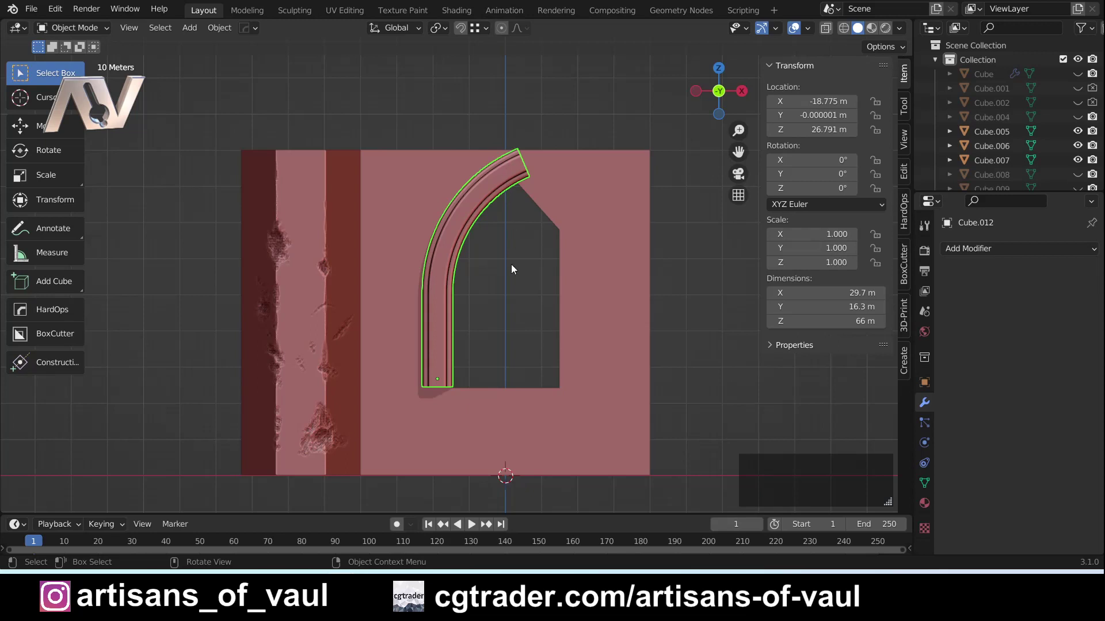
pyautogui.hotkey('shift', 'a')
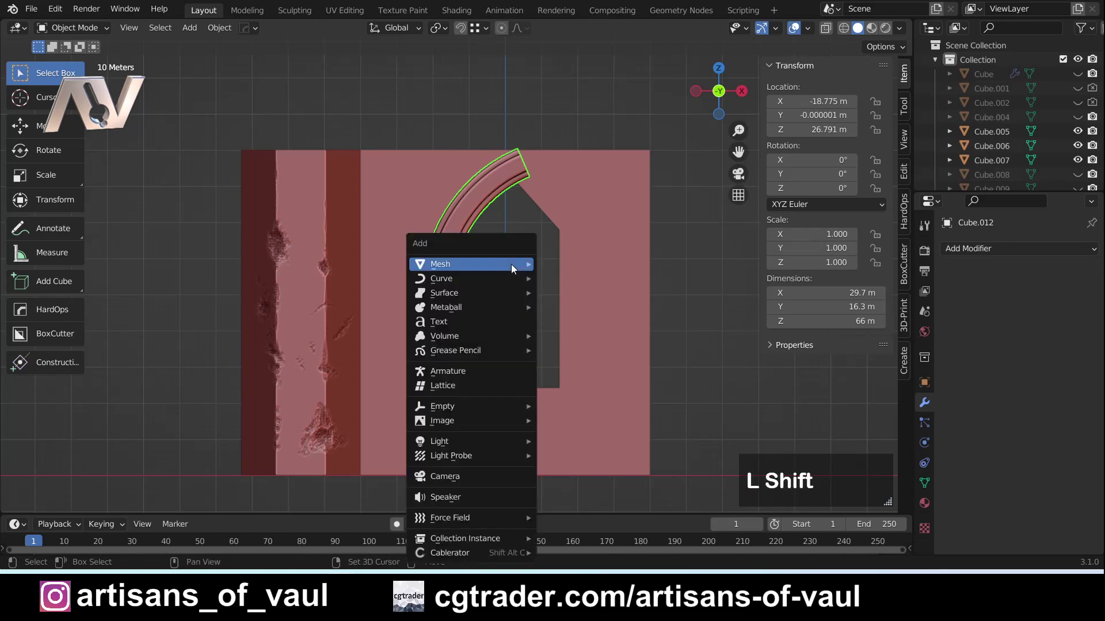
pyautogui.moveTo(510, 264)
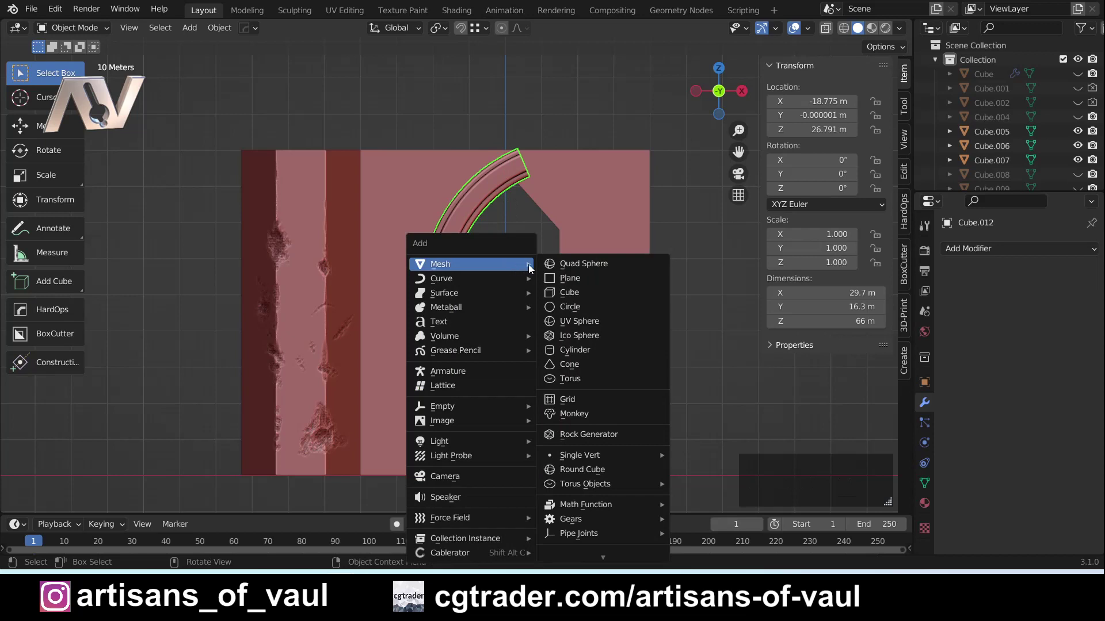
pyautogui.click(584, 279)
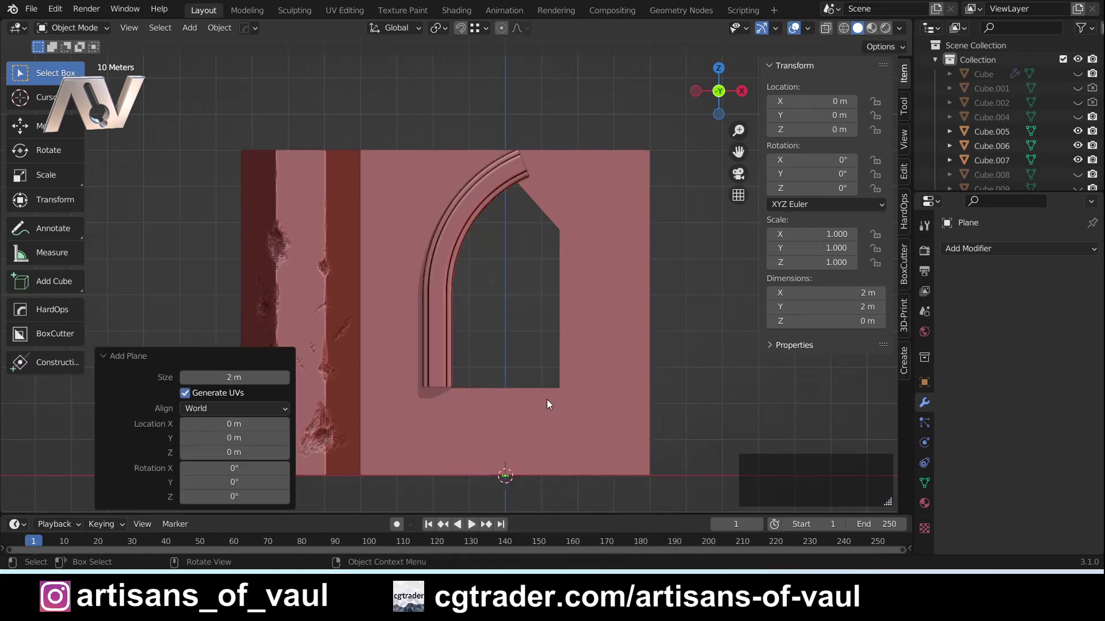
pyautogui.press('s')
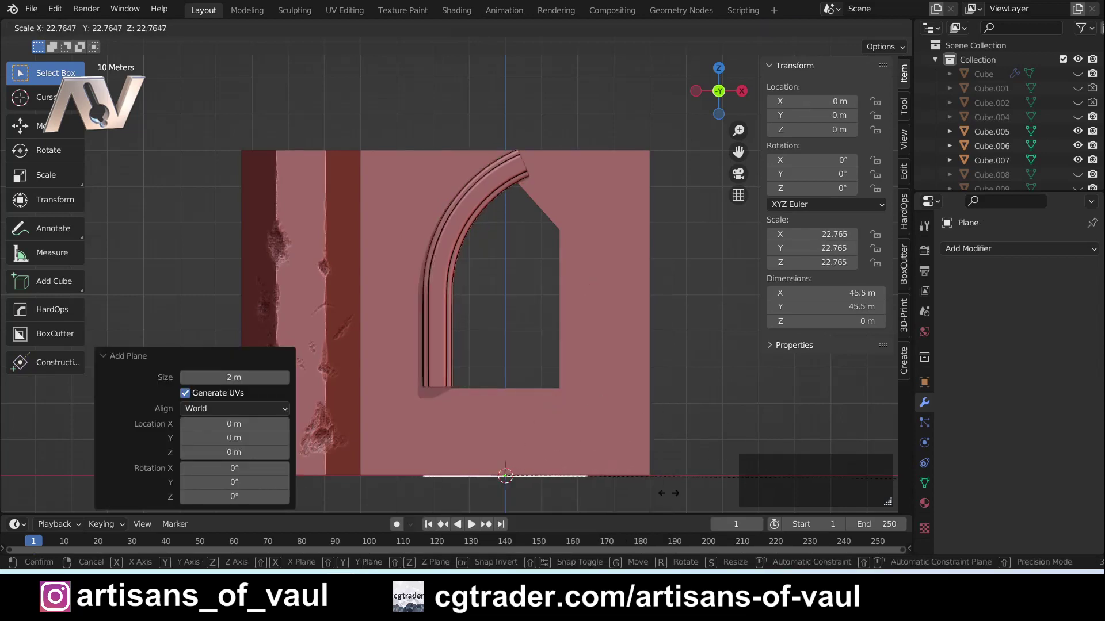
pyautogui.click(189, 502)
# - Rotate the plane 90° in the front view so it stands upright on the wall's centre line
pyautogui.keyDown('shift'); pyautogui.moveTo(609, 434); pyautogui.dragTo(624, 369, button='middle'); pyautogui.keyUp('shift')
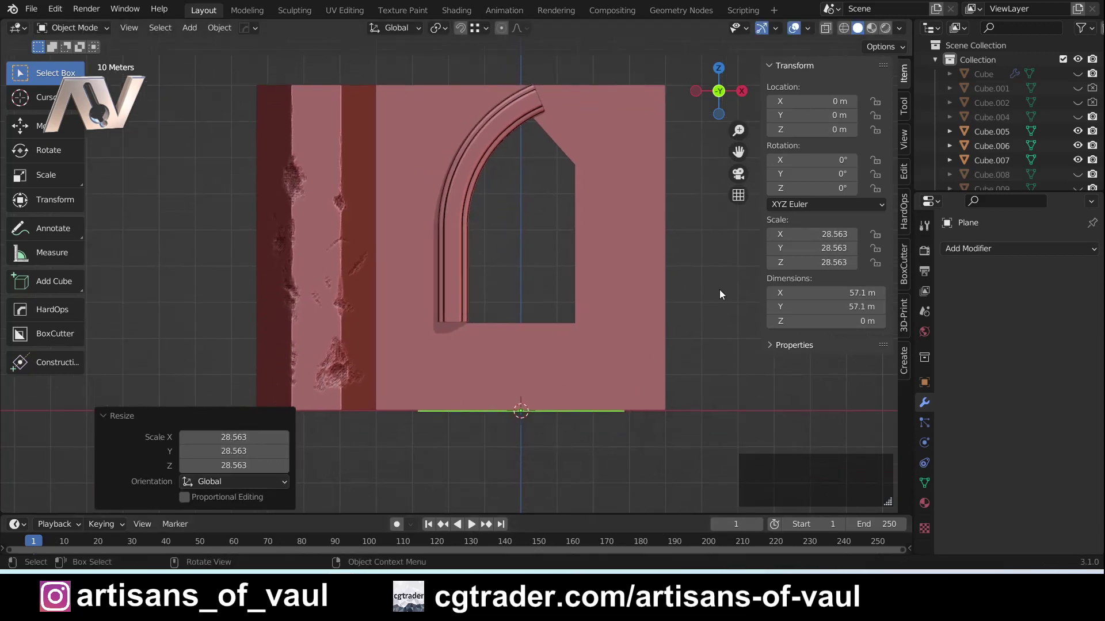
pyautogui.press('r')
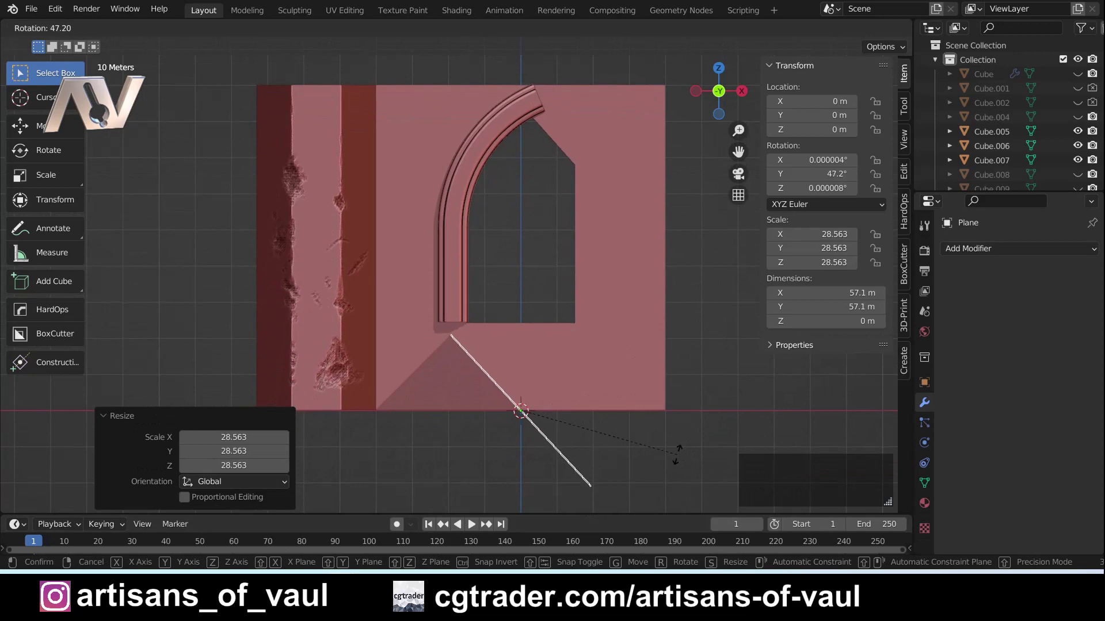
pyautogui.write('90')
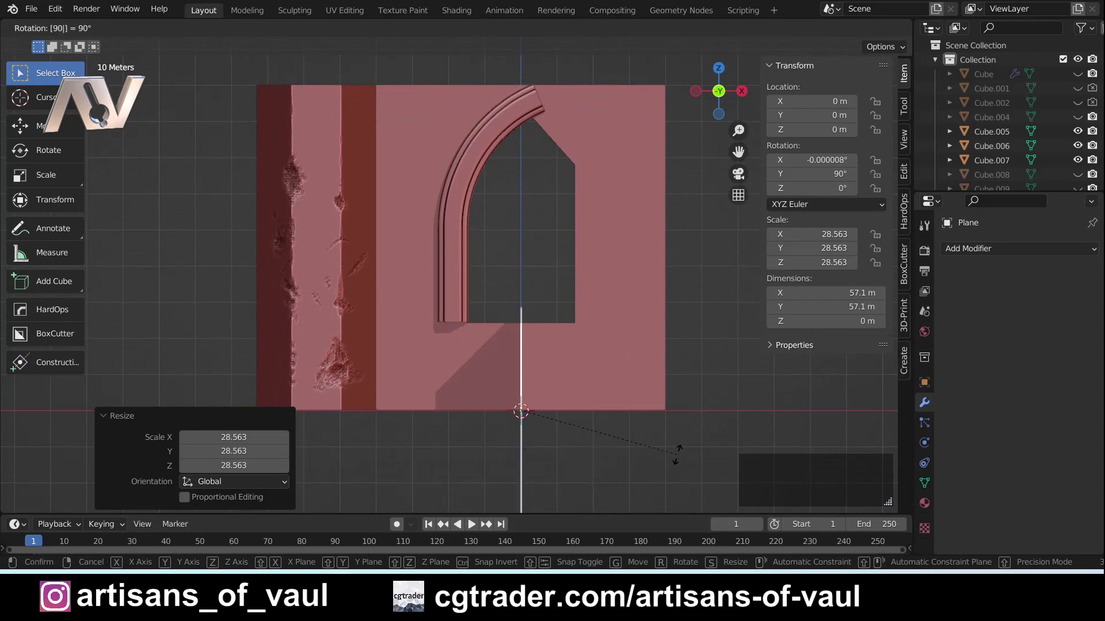
pyautogui.press('Return')
# - Try a cube scaled up by about 16.39 beside the window's centre line over the untrimmed half, and delete it
pyautogui.scroll(-4, 596, 371)
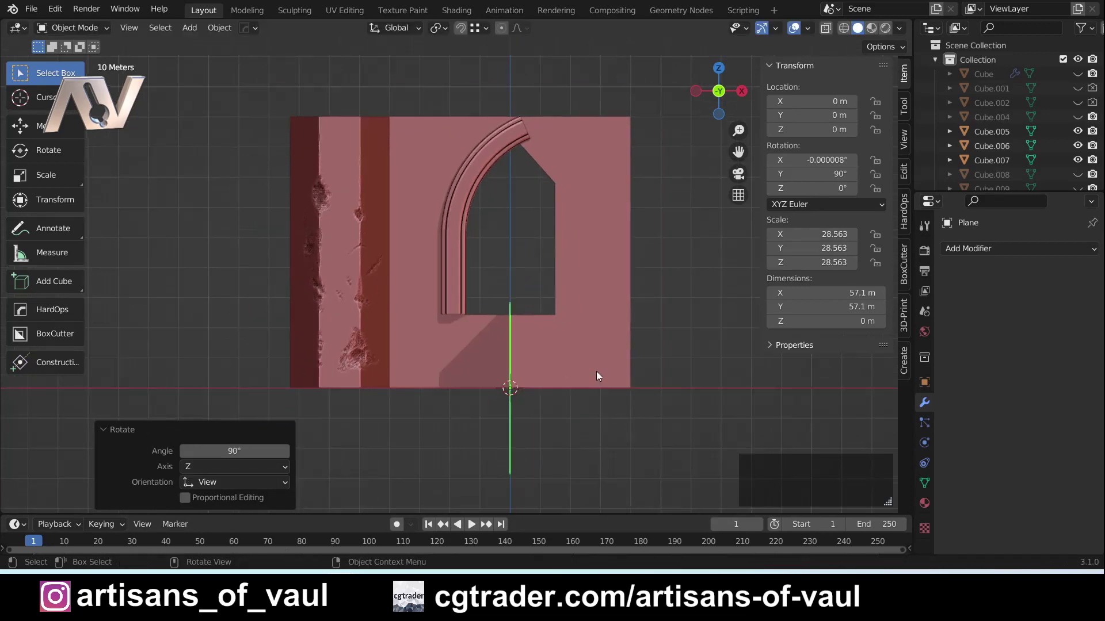
pyautogui.keyDown('shift'); pyautogui.moveTo(561, 319); pyautogui.dragTo(559, 359, button='middle'); pyautogui.keyUp('shift')
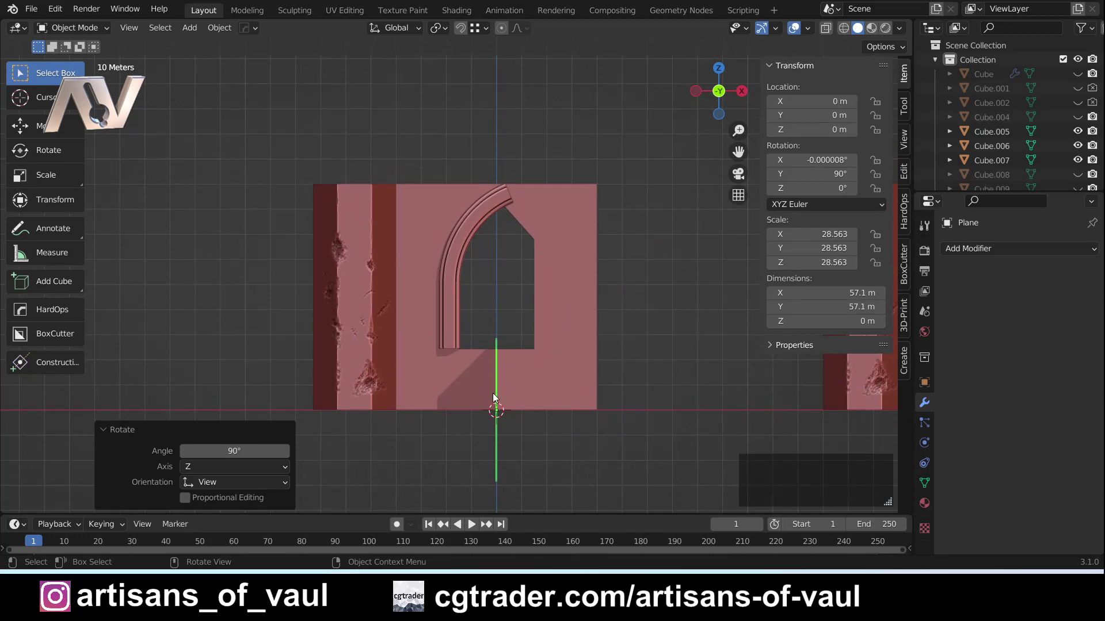
pyautogui.hotkey('shift', 'a')
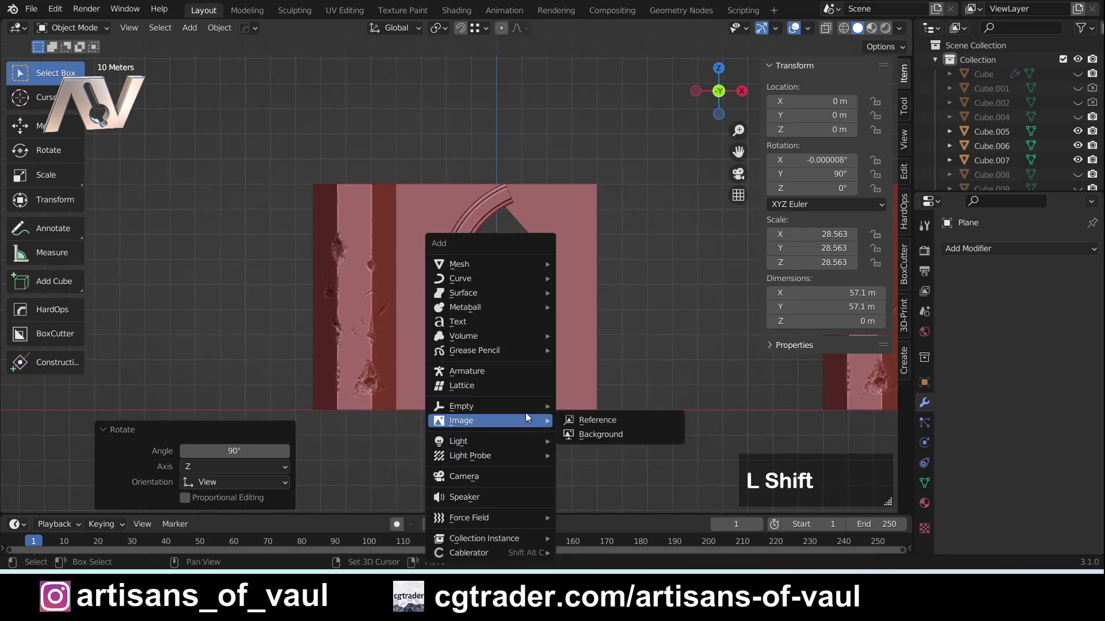
pyautogui.click(578, 292)
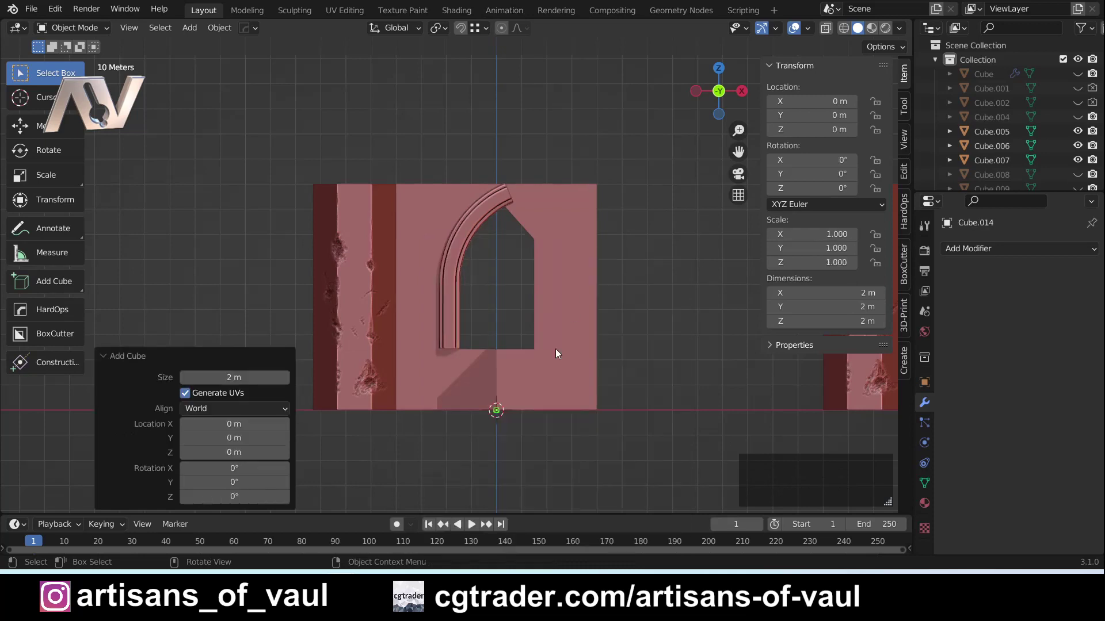
pyautogui.press('s')
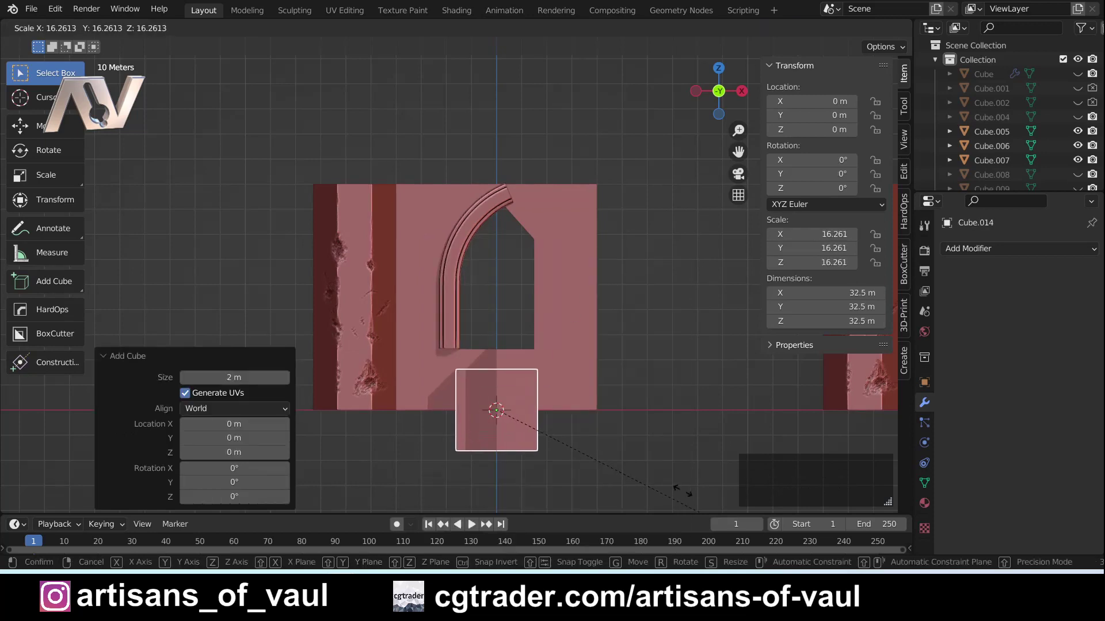
pyautogui.click(641, 468)
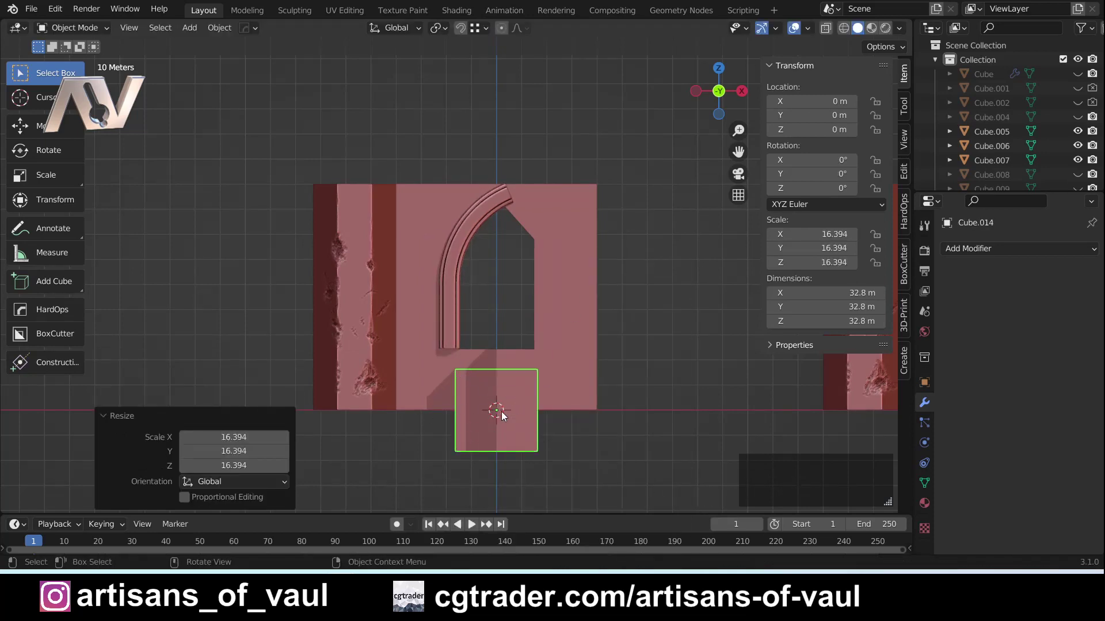
pyautogui.press('g')
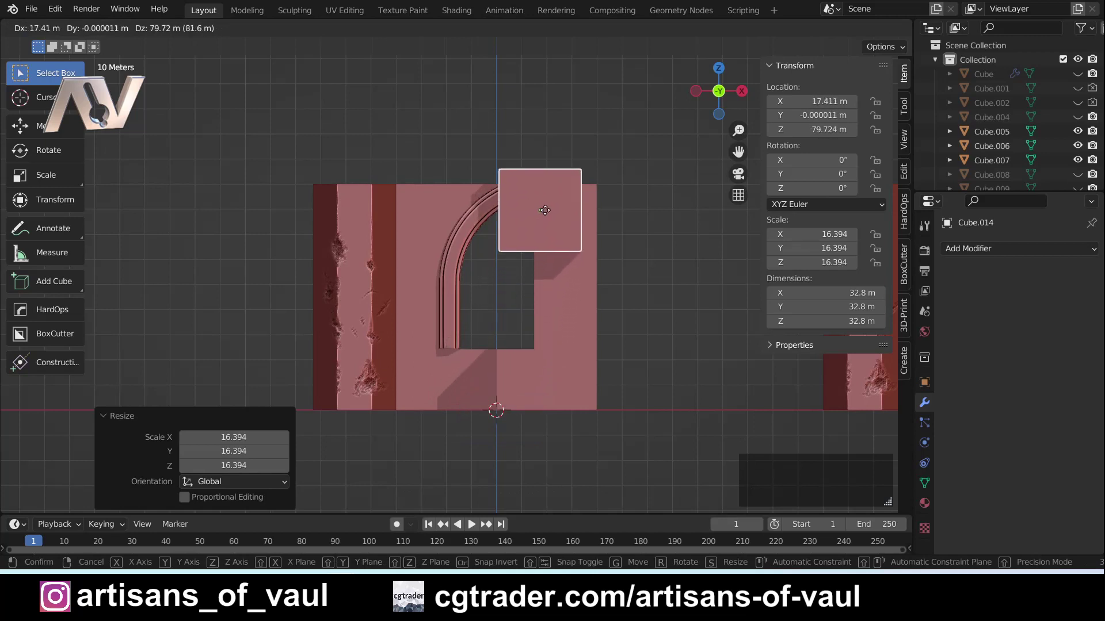
pyautogui.click(541, 206)
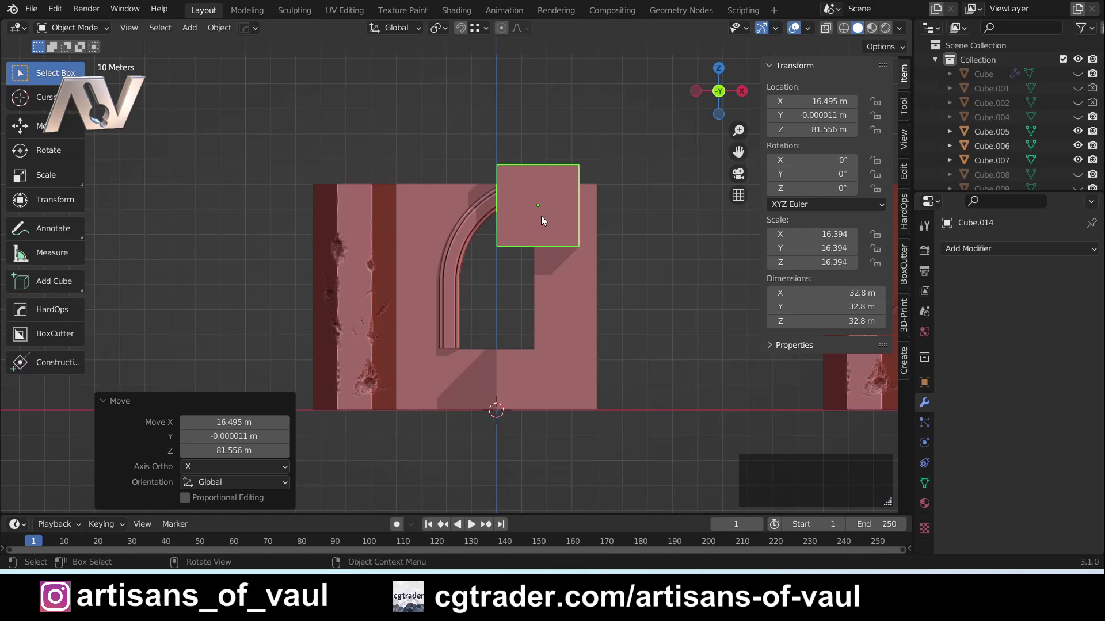
pyautogui.press('Delete')
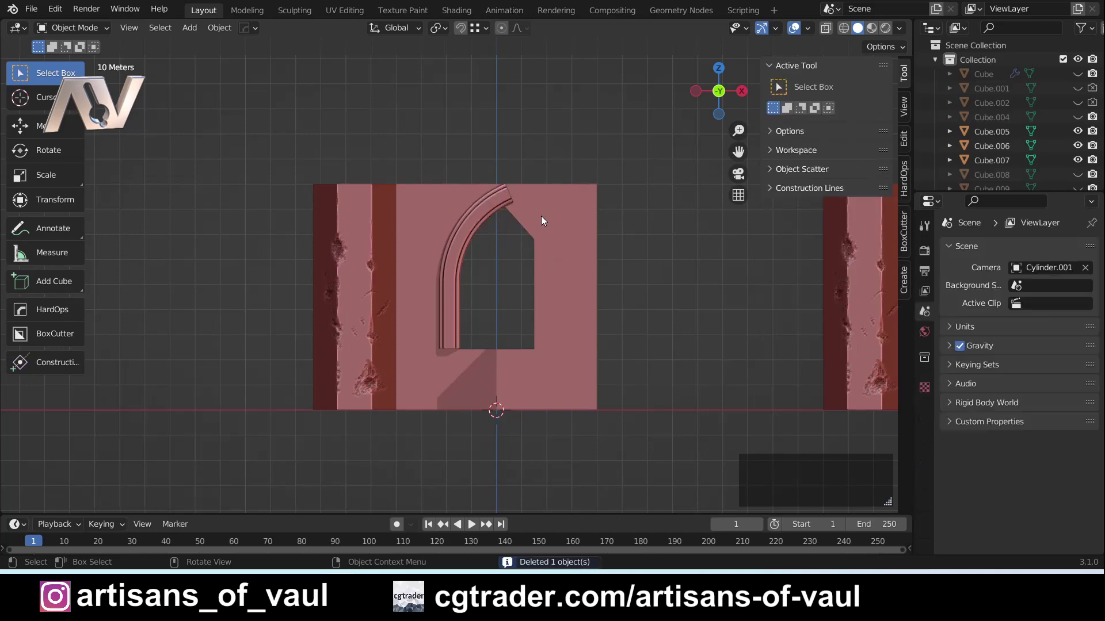
# - Select the upright plane and raise it about 72.85 m along Z to intersect the top of the curved trim
pyautogui.moveTo(496, 415); pyautogui.dragTo(527, 407, button='middle')
pyautogui.click(496, 416)
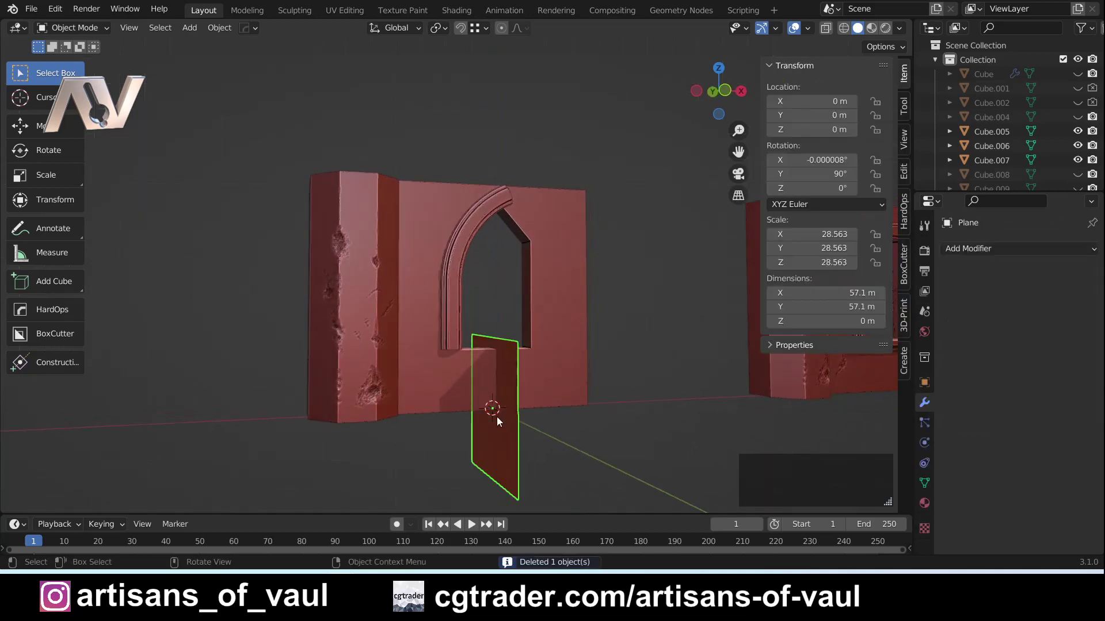
pyautogui.click(725, 91)
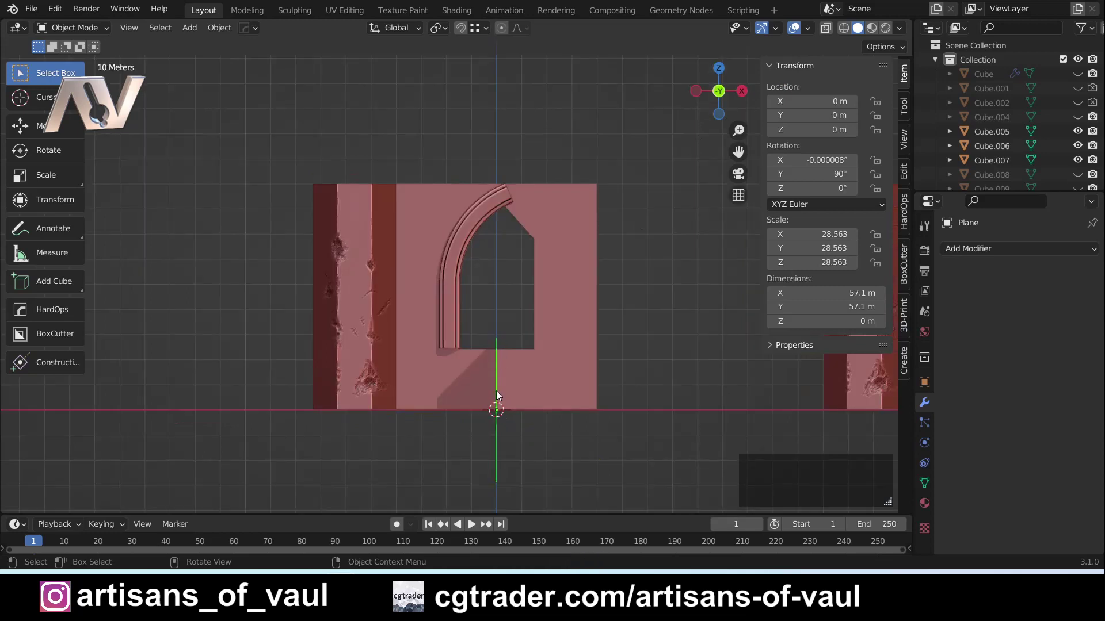
pyautogui.press('g')
pyautogui.press('z')
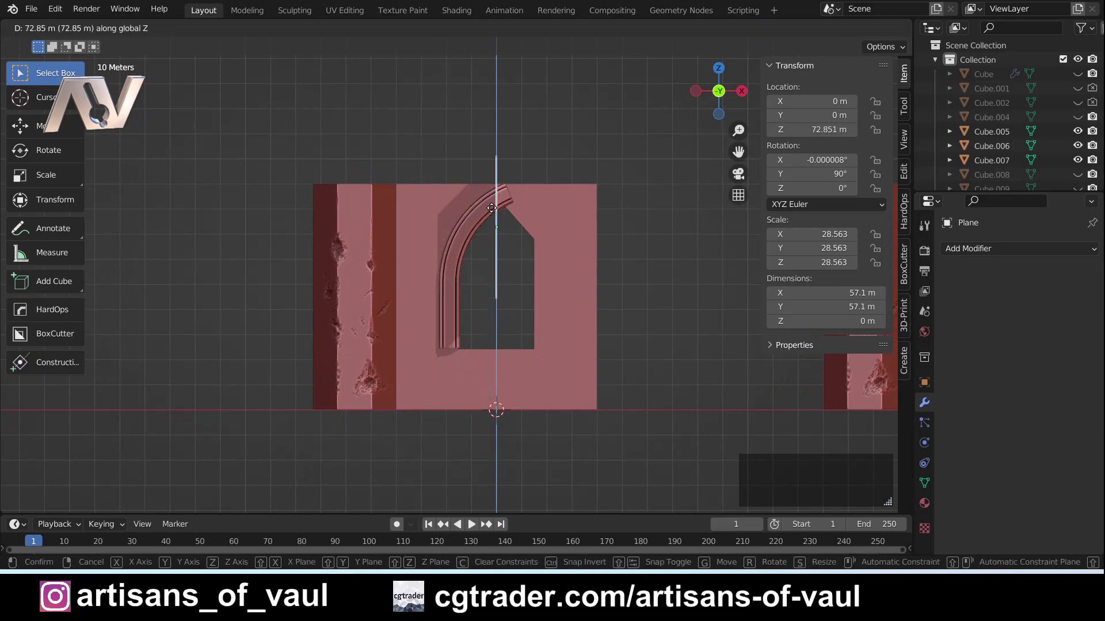
pyautogui.click(492, 209)
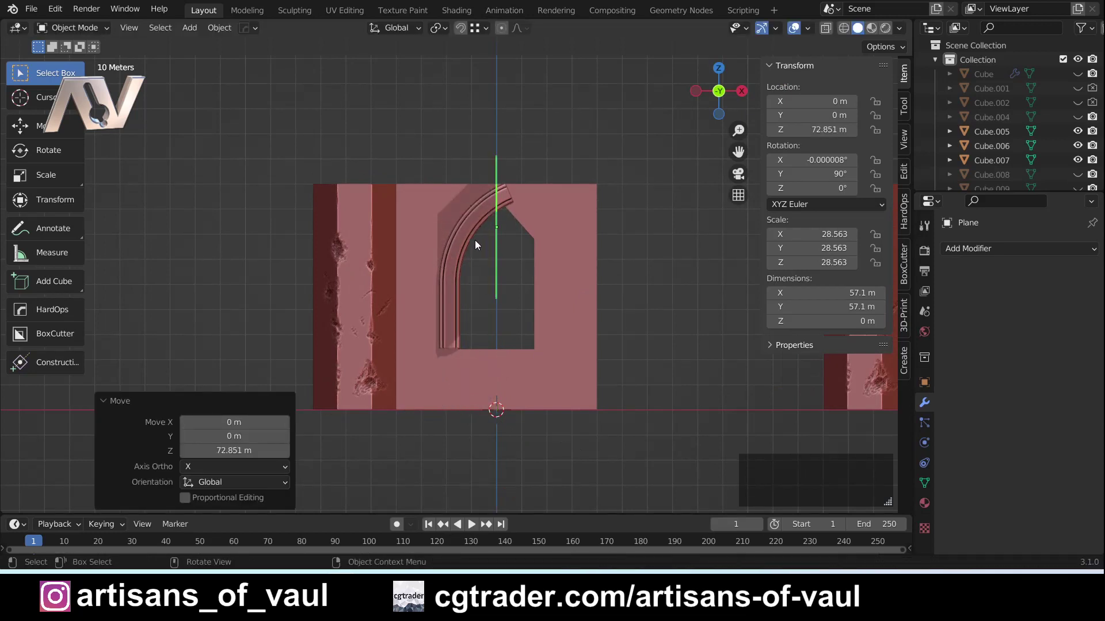
# - Extrude the plane's face about 46.54 m across the untrimmed half of the window and return to Object Mode
pyautogui.moveTo(475, 240); pyautogui.dragTo(516, 243, button='middle')
pyautogui.press('Tab')
pyautogui.click(598, 262)
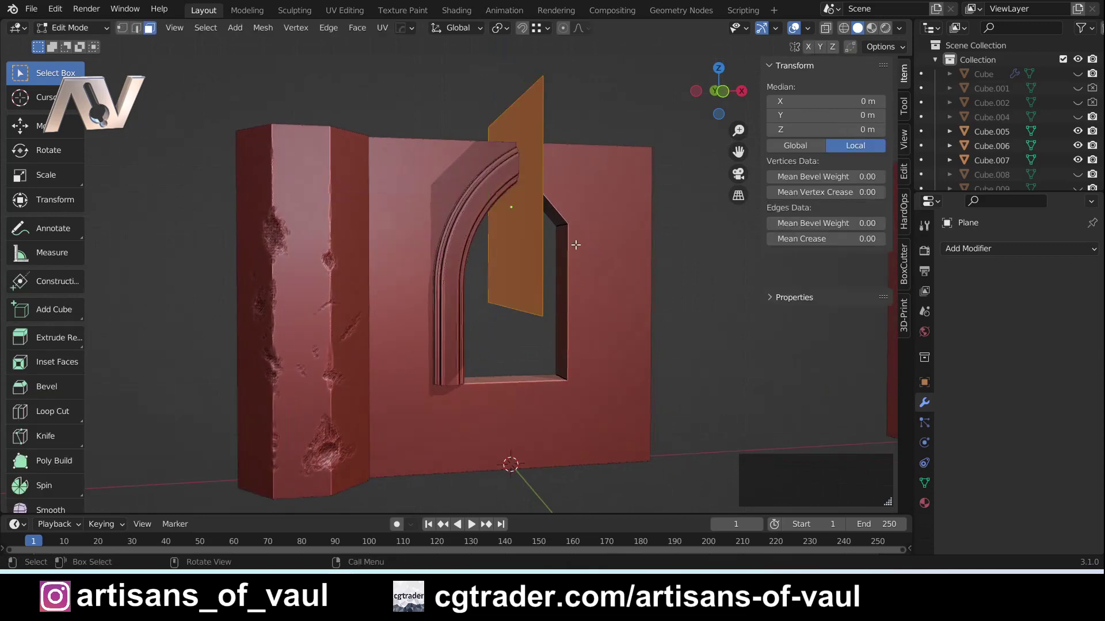
pyautogui.moveTo(598, 262); pyautogui.dragTo(511, 258, button='middle')
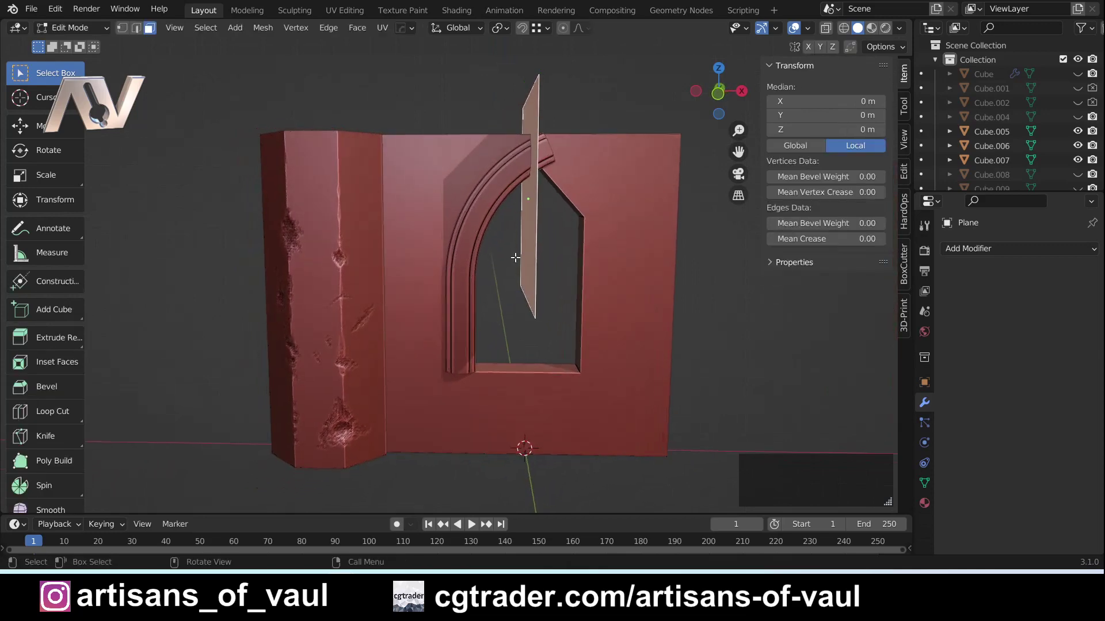
pyautogui.press('e')
pyautogui.click(682, 278)
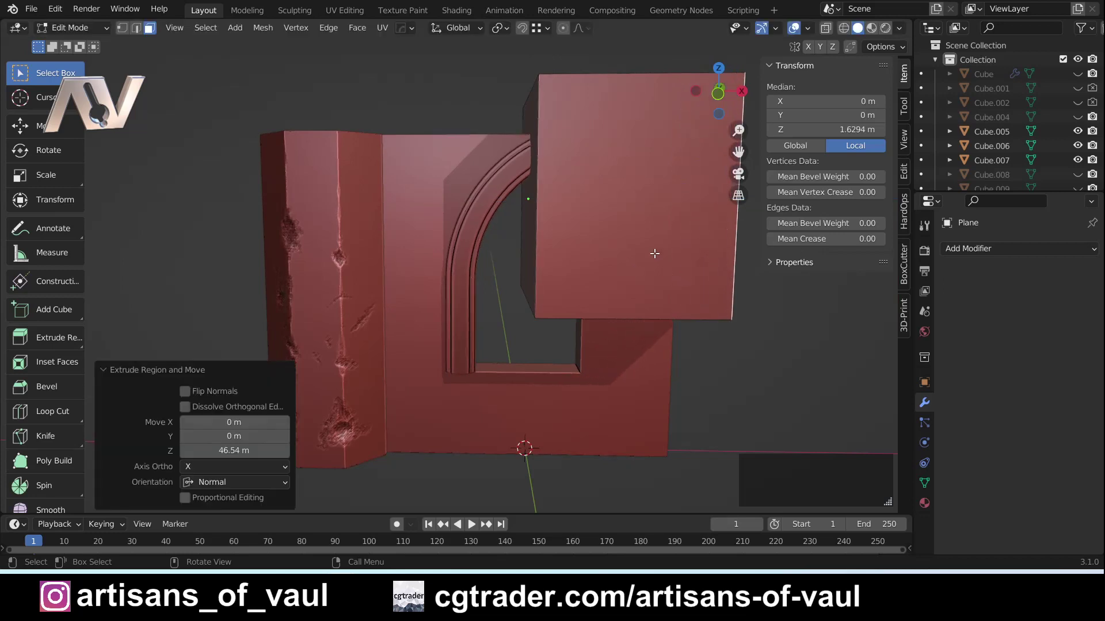
pyautogui.press('Tab')
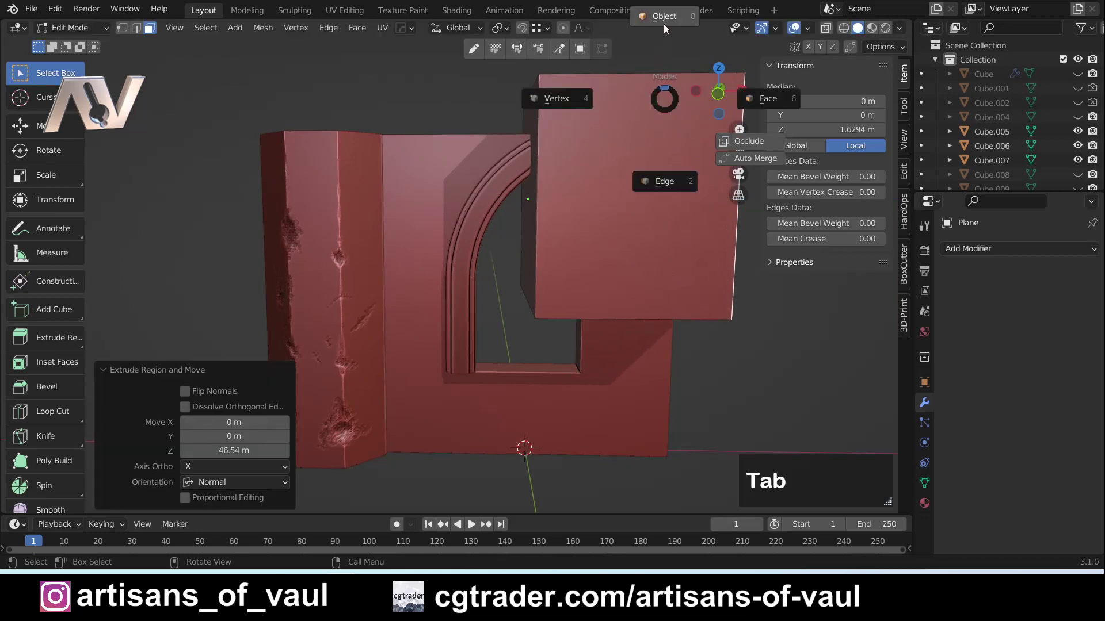
# - Enable the Face Orientation overlay to check the normals of the extruded cutter
pyautogui.moveTo(581, 199); pyautogui.dragTo(478, 236, button='middle')
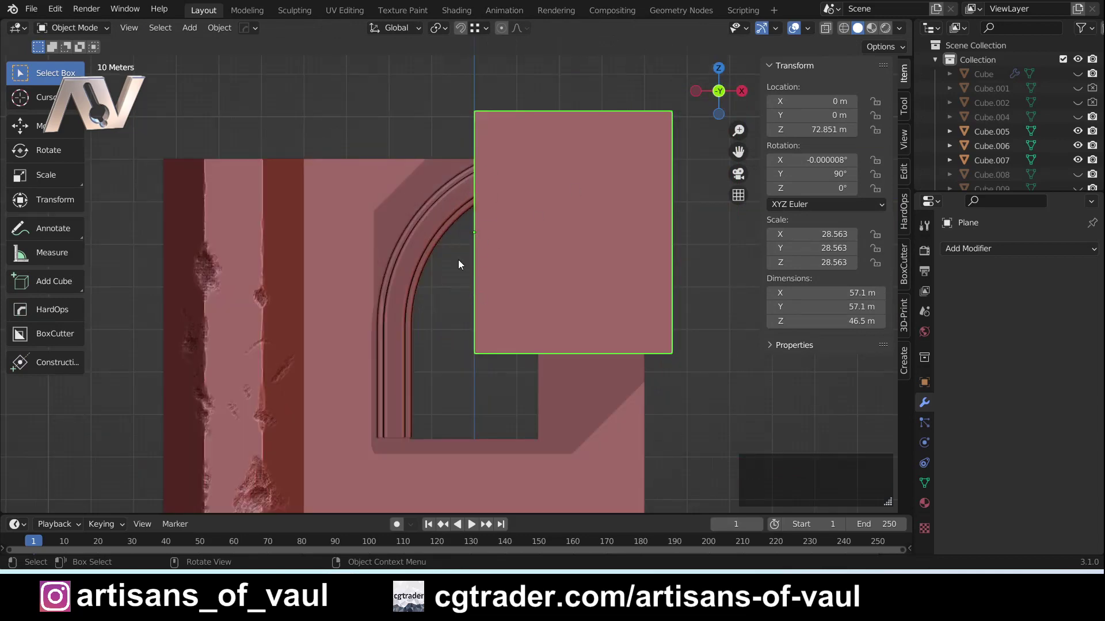
pyautogui.moveTo(458, 260); pyautogui.dragTo(477, 222, button='middle')
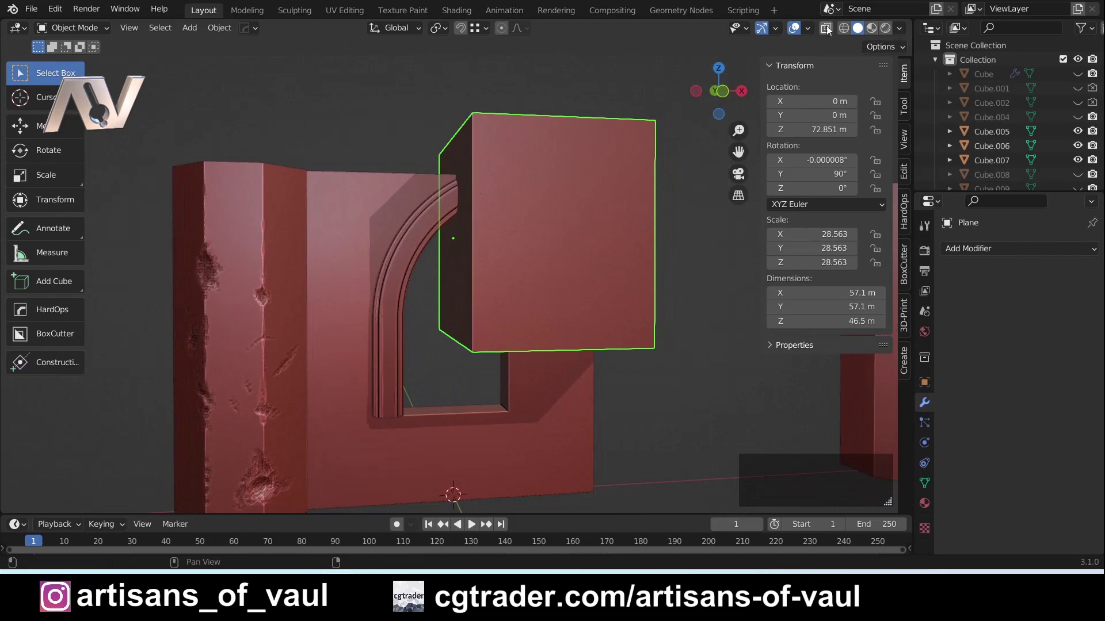
pyautogui.click(808, 27)
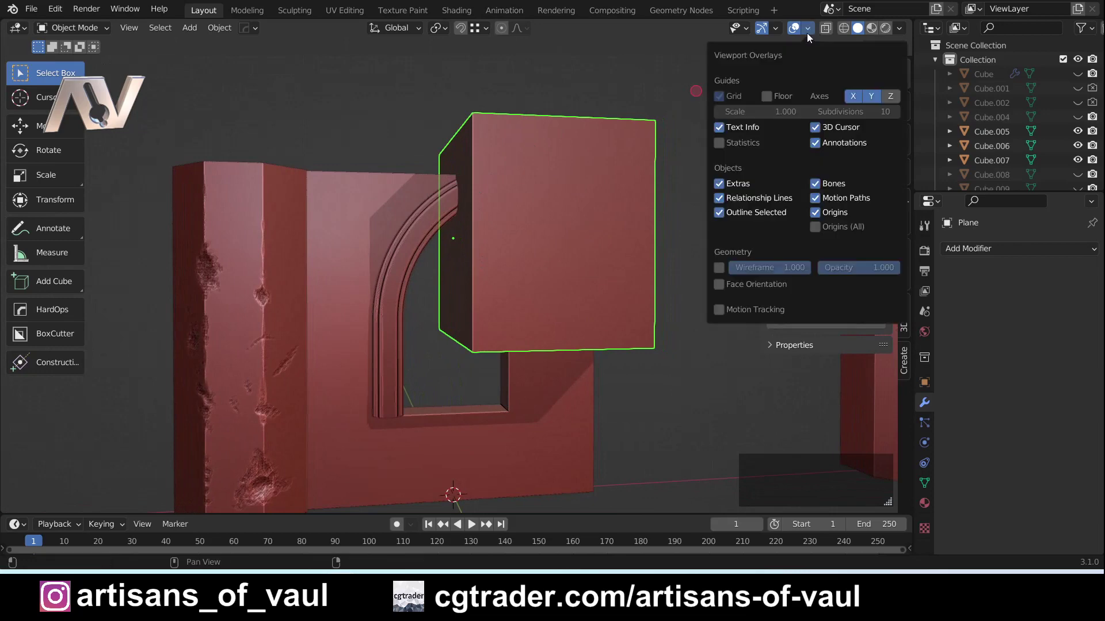
pyautogui.click(808, 27)
pyautogui.click(808, 26)
pyautogui.click(720, 285)
pyautogui.moveTo(575, 85); pyautogui.dragTo(604, 95, button='middle')
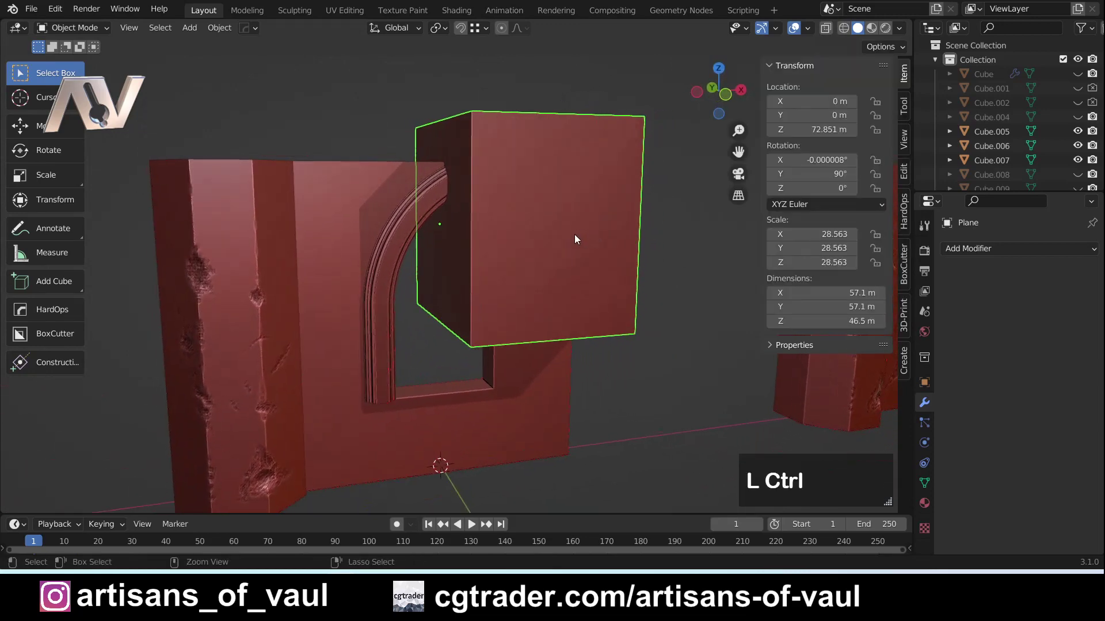
# - Undo the cutter's extrusion and extrude the plane's face about 29.83 m the opposite way, over the trimmed half
pyautogui.hotkey('ctrl', 'z')
pyautogui.moveTo(575, 234); pyautogui.dragTo(521, 236, button='middle')
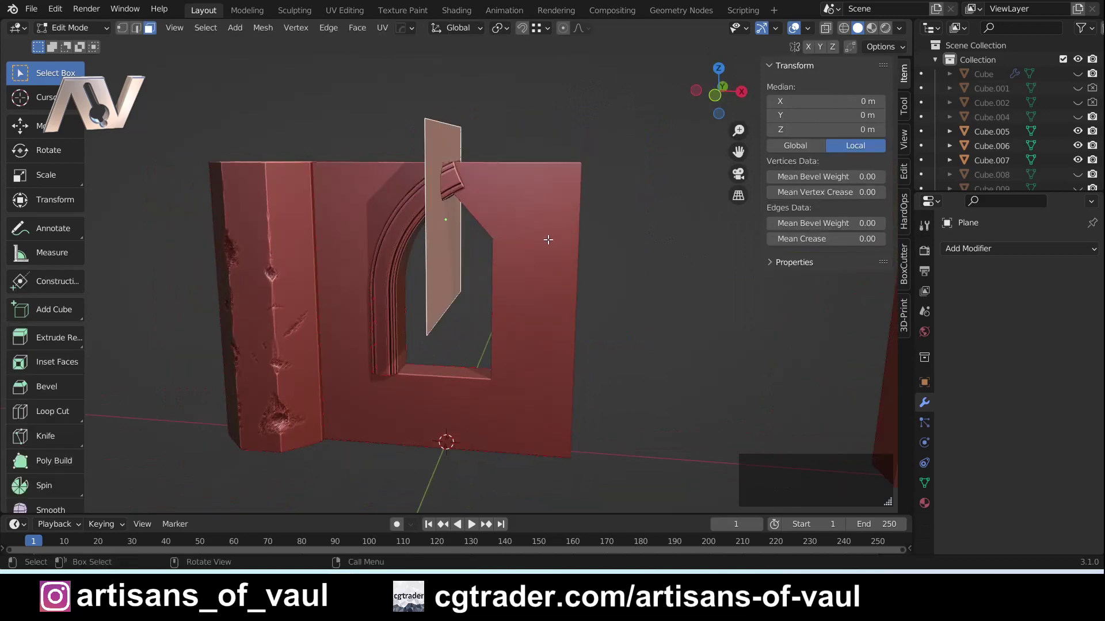
pyautogui.press('e')
pyautogui.click(454, 247)
pyautogui.moveTo(375, 173); pyautogui.dragTo(399, 156, button='middle')
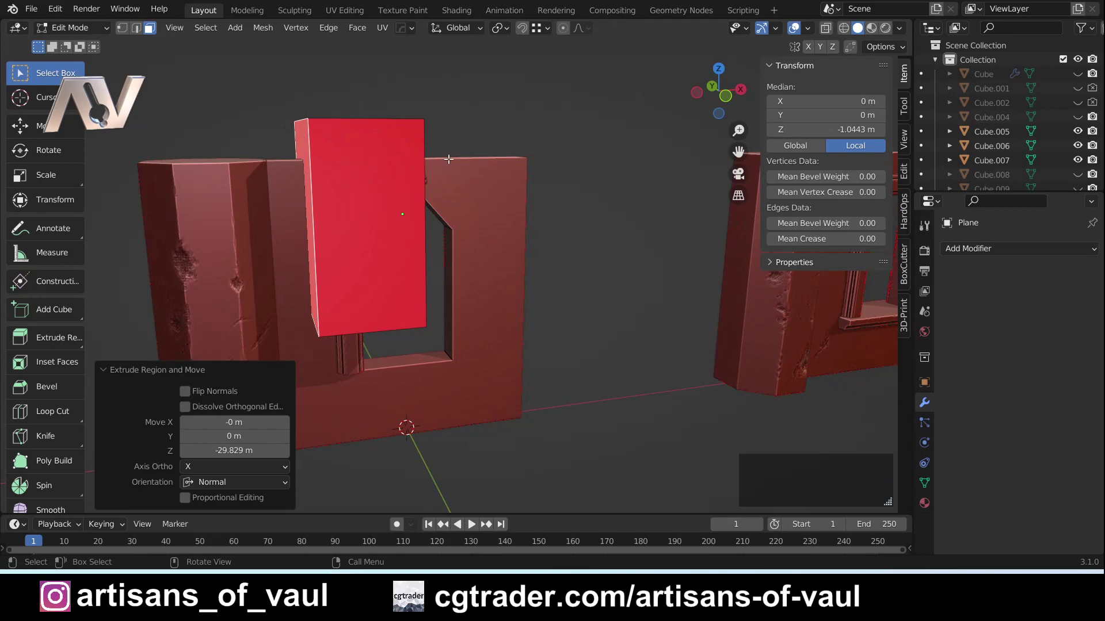
pyautogui.moveTo(462, 152); pyautogui.dragTo(451, 181, button='middle')
pyautogui.scroll(1, 481, 184)
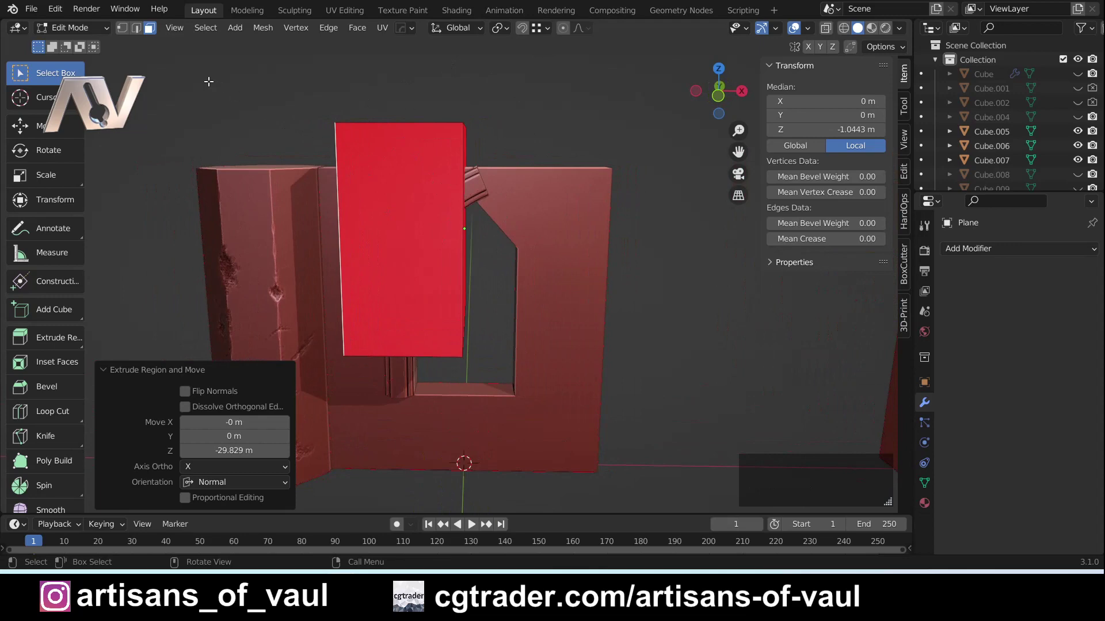
pyautogui.keyDown('shift'); pyautogui.moveTo(197, 98); pyautogui.dragTo(304, 109, button='middle'); pyautogui.keyUp('shift')
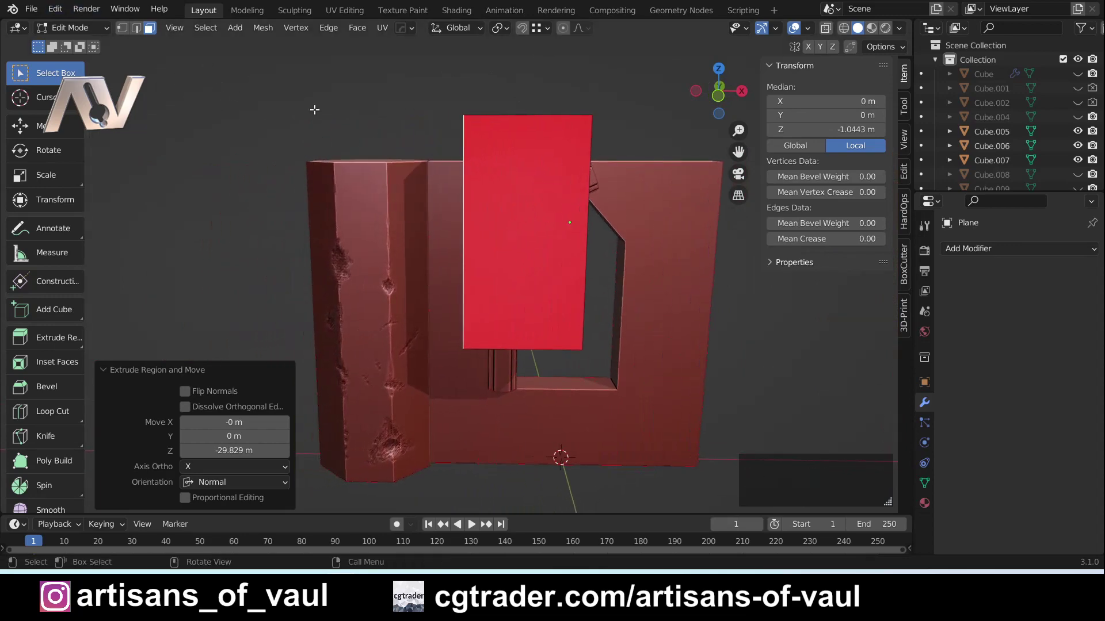
# - Open the Preferences theme settings for the 3D Viewport and find the Face Orientation colours
pyautogui.click(56, 9)
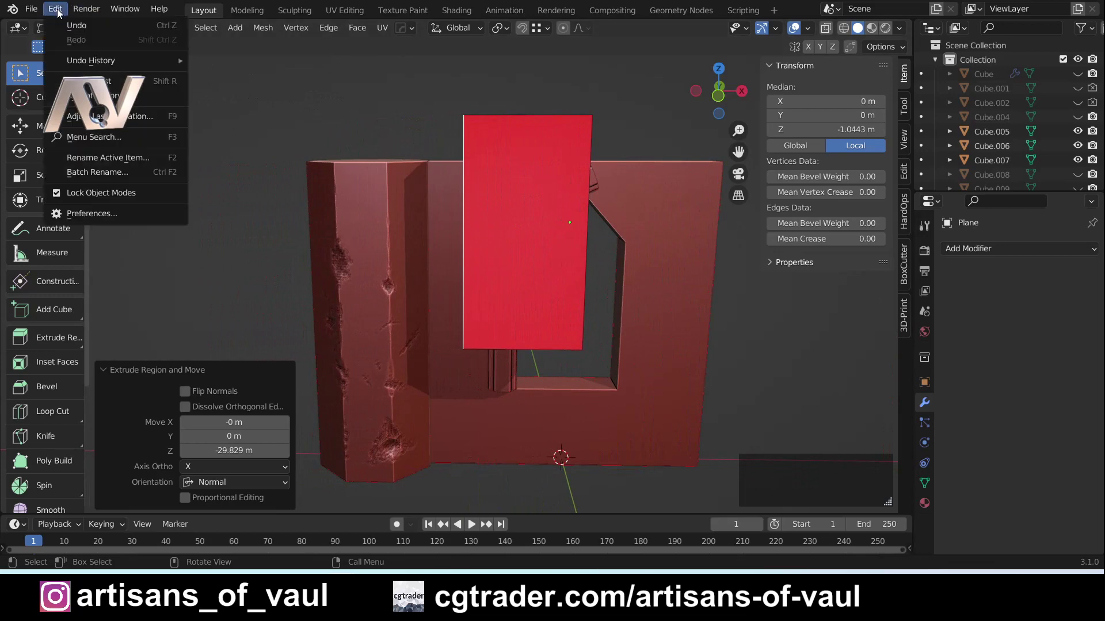
pyautogui.click(90, 214)
pyautogui.moveTo(198, 24); pyautogui.dragTo(346, 125)
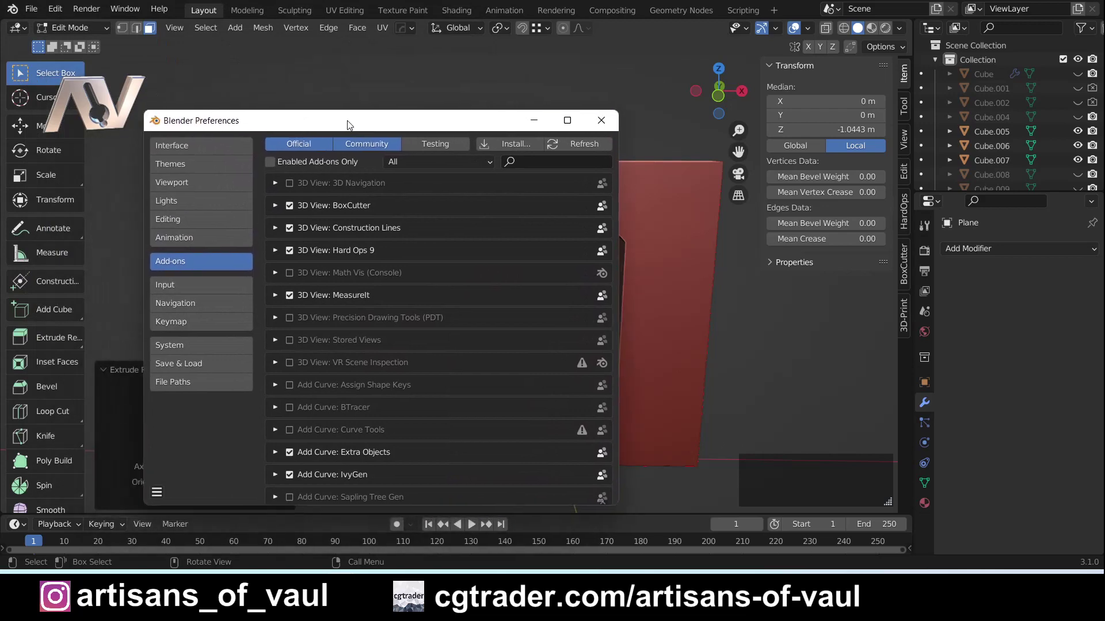
pyautogui.click(186, 160)
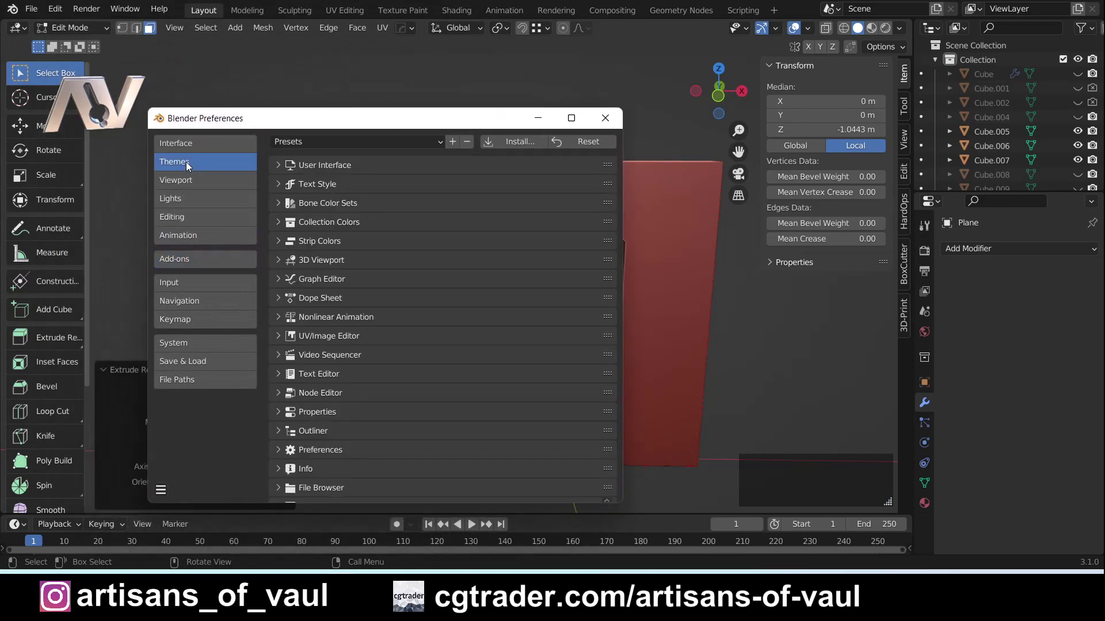
pyautogui.click(278, 260)
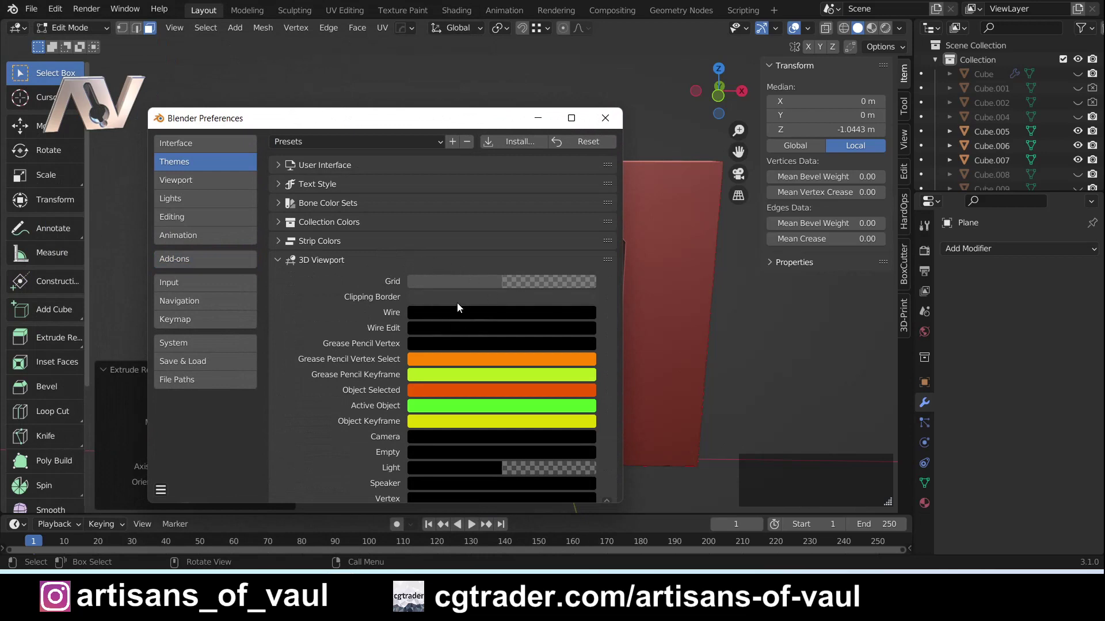
pyautogui.scroll(-8, 456, 303)
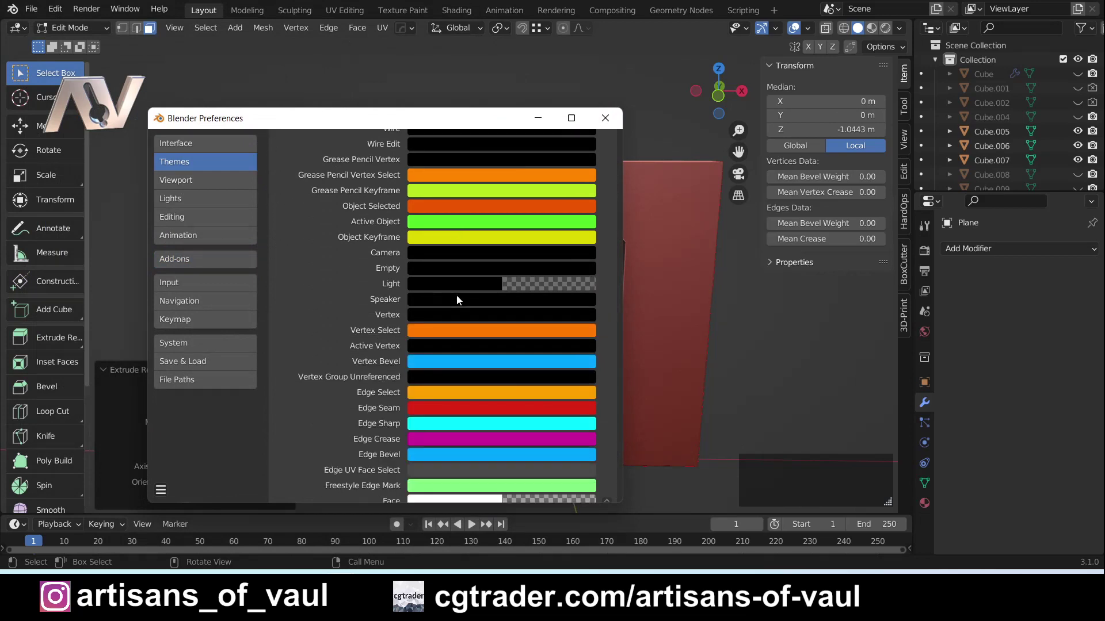
pyautogui.scroll(-7, 456, 294)
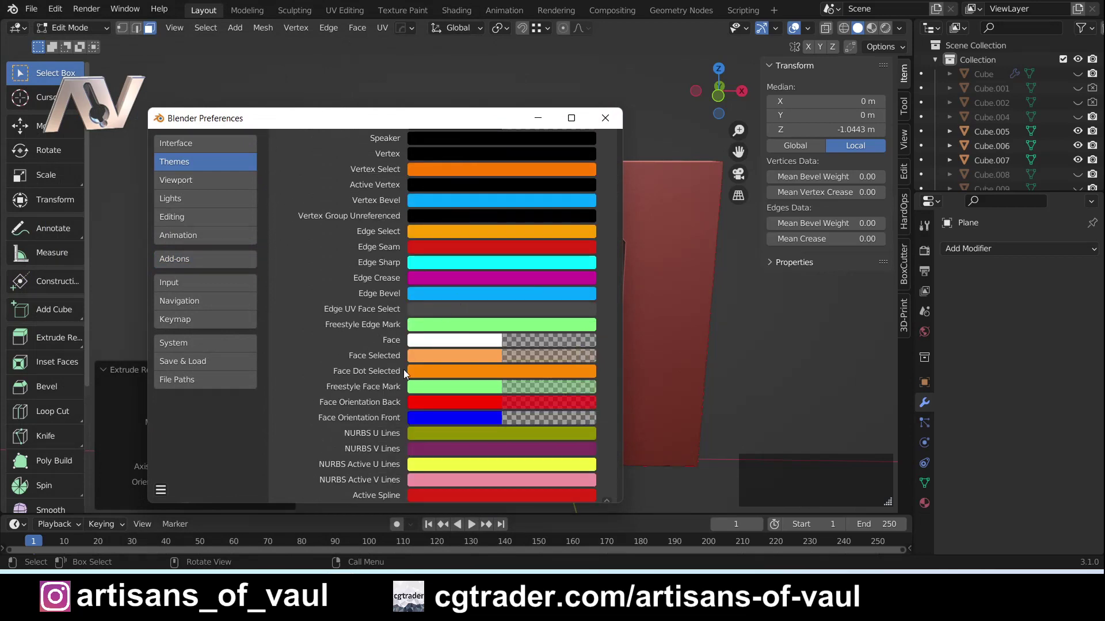
# - Set the alpha of the Face Orientation Front colour to about 0.545 and review the theme's viewport colours
pyautogui.moveTo(399, 118); pyautogui.dragTo(310, 77)
pyautogui.click(407, 377)
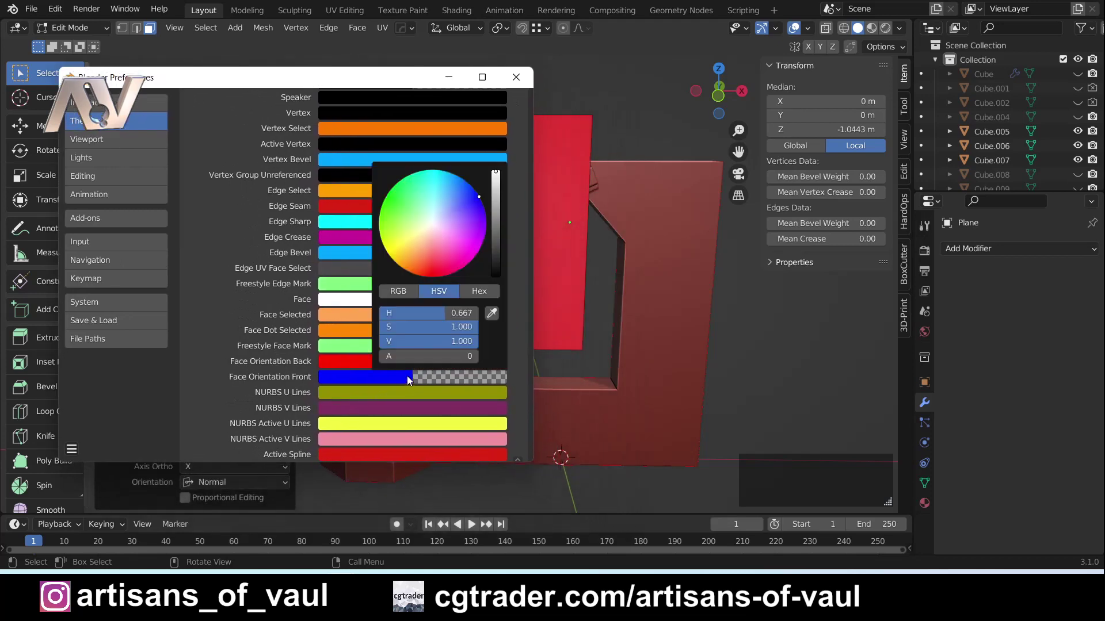
pyautogui.moveTo(385, 357); pyautogui.dragTo(432, 357)
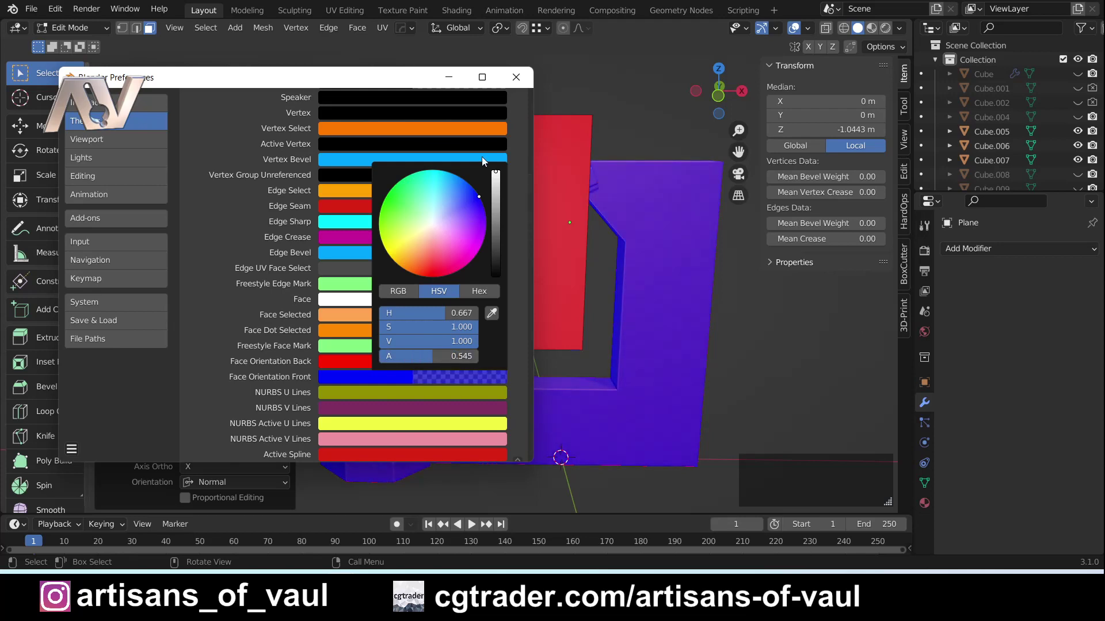
pyautogui.moveTo(401, 78); pyautogui.dragTo(426, 104)
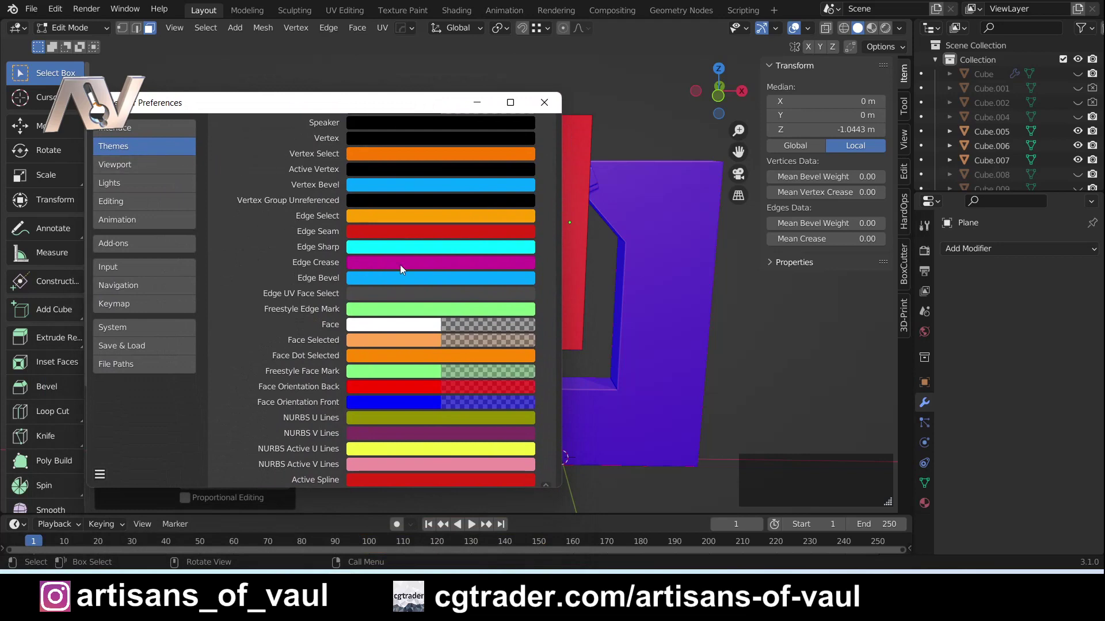
pyautogui.scroll(12, 399, 265)
pyautogui.scroll(-10, 412, 289)
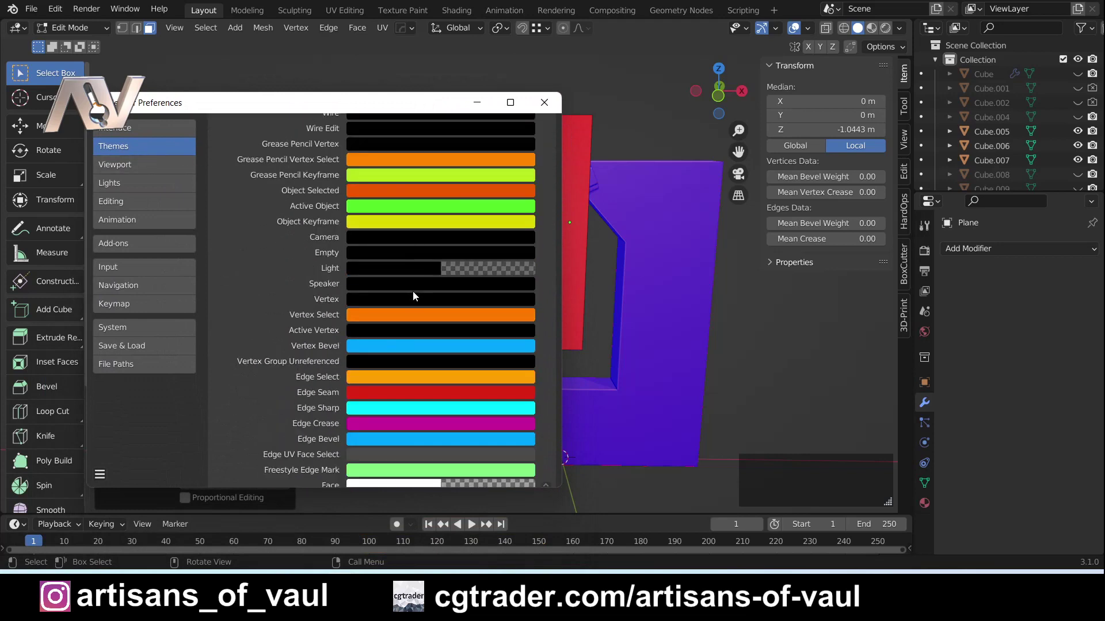
# - Set the alpha of the theme's Face Orientation Front colour to 0, save the preferences and close them
pyautogui.scroll(-5, 413, 291)
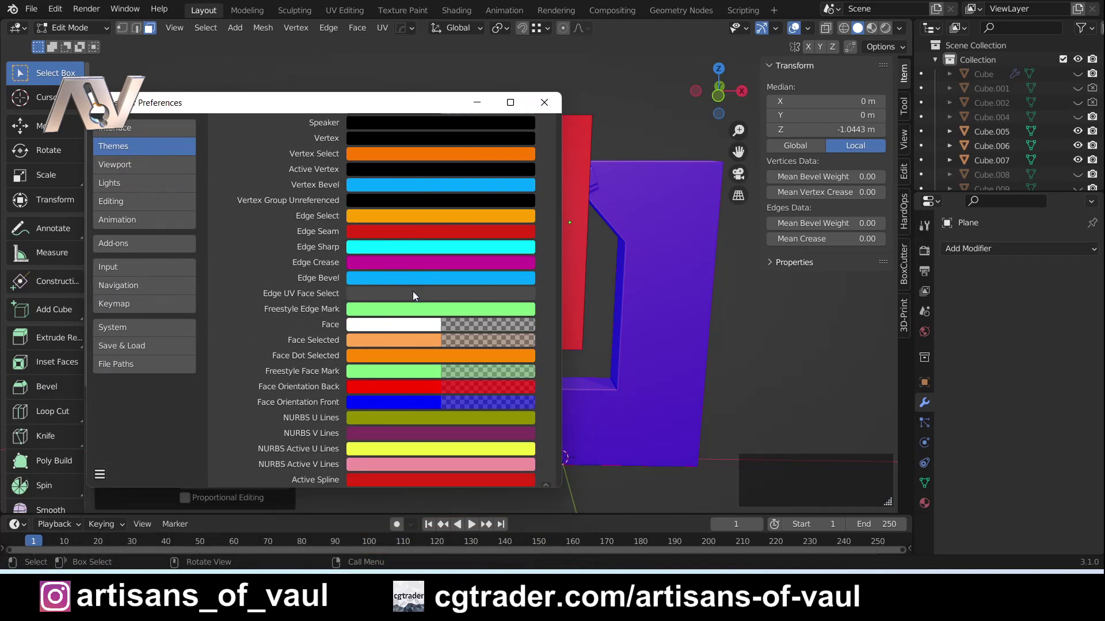
pyautogui.click(441, 406)
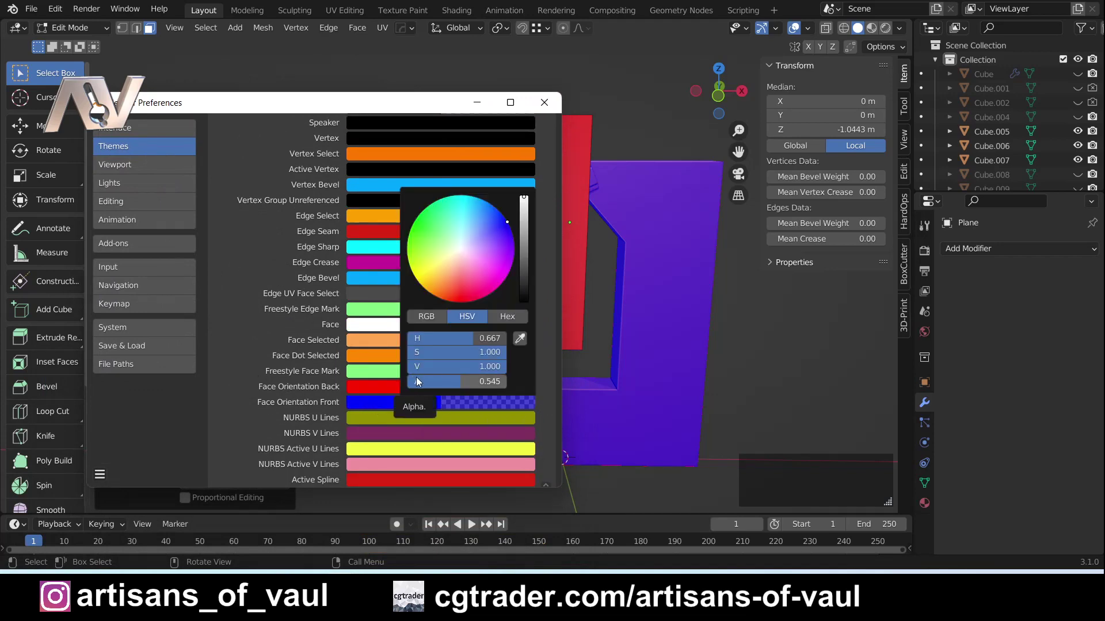
pyautogui.moveTo(460, 381); pyautogui.dragTo(406, 380)
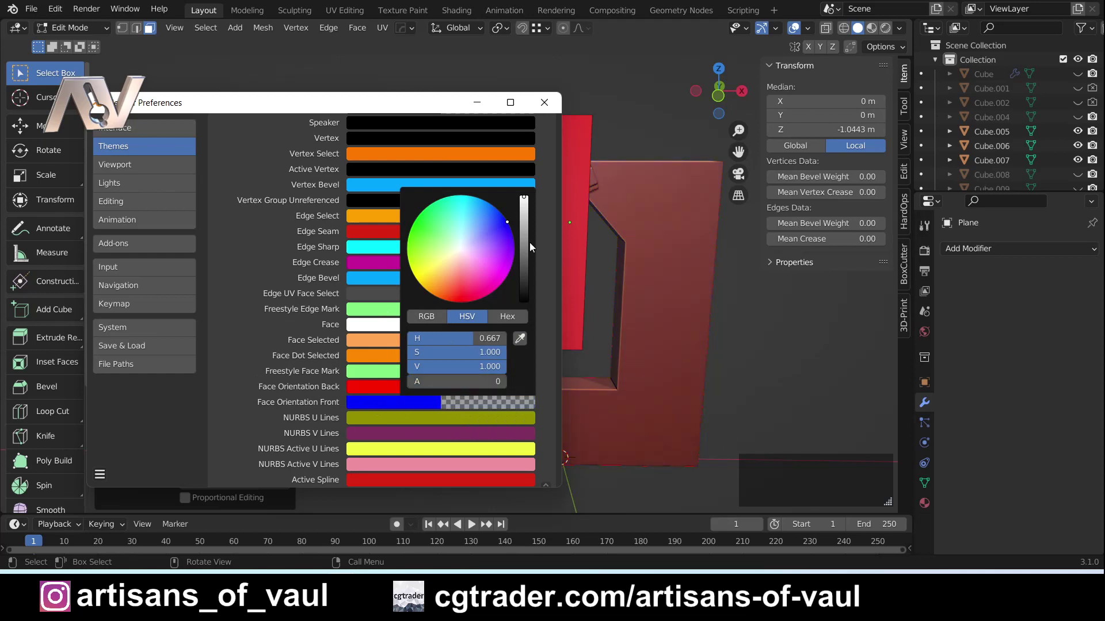
pyautogui.click(100, 474)
pyautogui.click(138, 437)
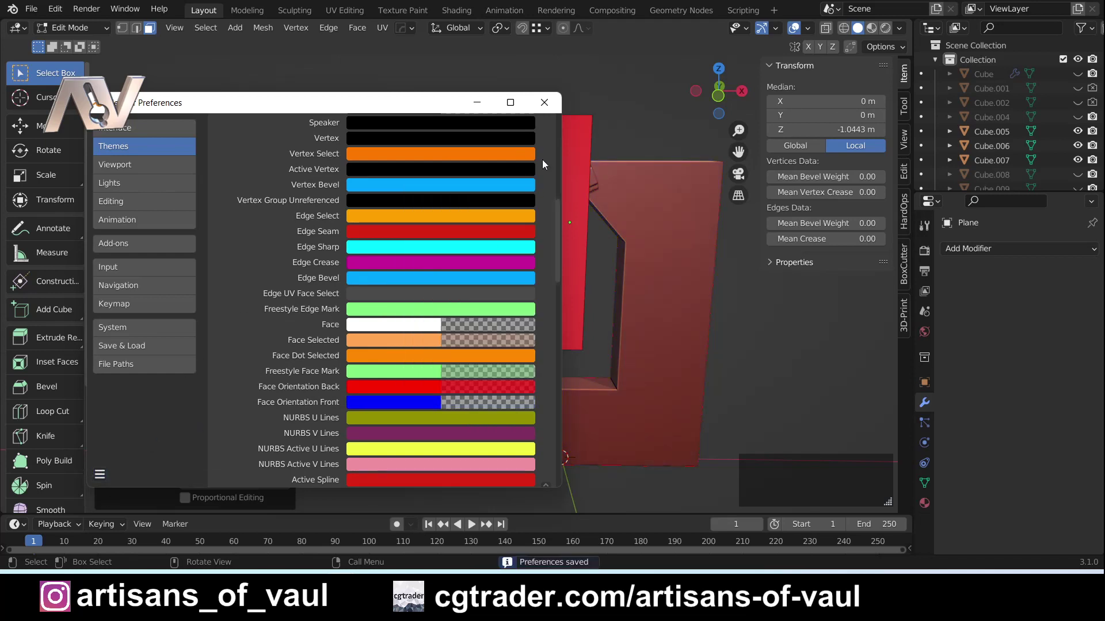
pyautogui.click(544, 103)
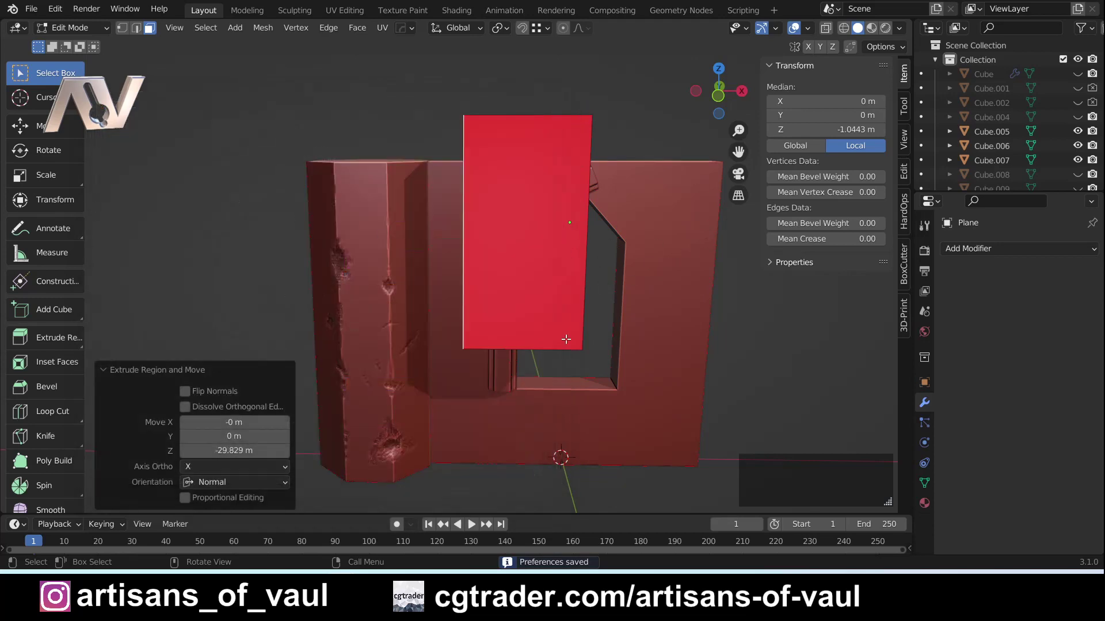
# - Select the whole extruded cutter in vertex mode and recalculate its normals to face outward
pyautogui.moveTo(584, 181)
pyautogui.mouseDown(button='middle')
pyautogui.moveTo(525, 207)
pyautogui.moveTo(575, 183)
pyautogui.mouseUp(button='middle')
pyautogui.moveTo(496, 201); pyautogui.dragTo(505, 174, button='middle')
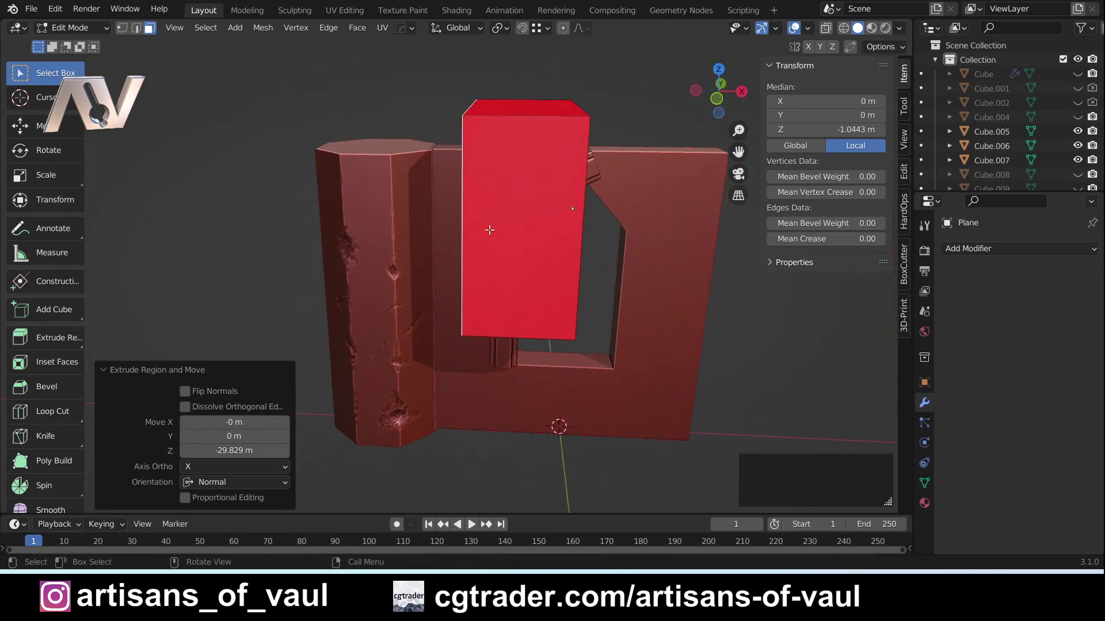
pyautogui.moveTo(490, 229); pyautogui.dragTo(499, 207, button='middle')
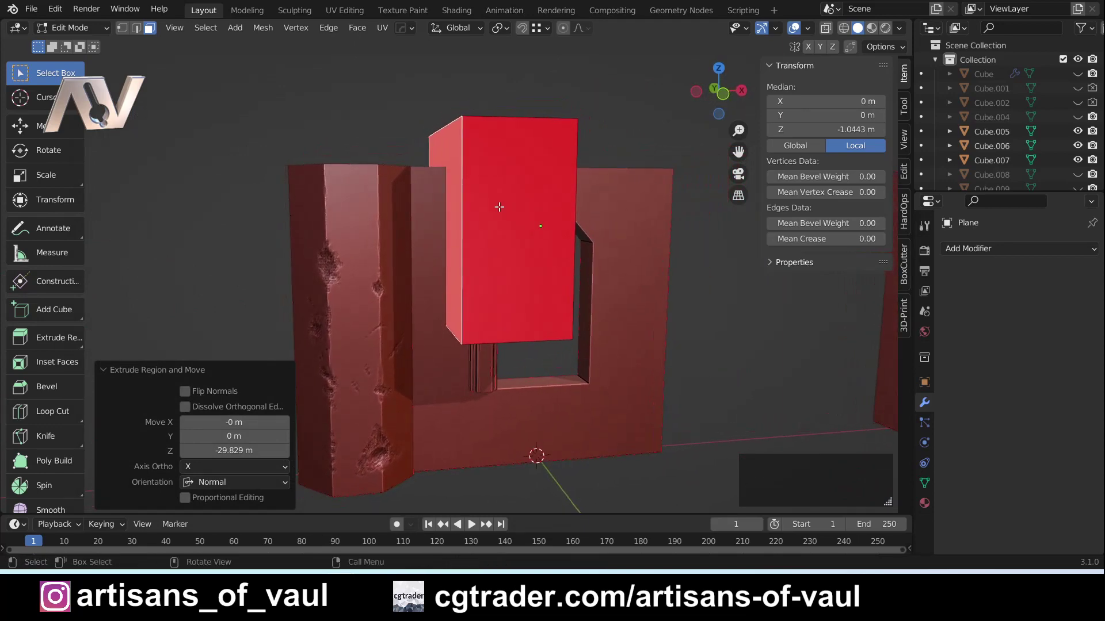
pyautogui.press('Tab')
pyautogui.click(397, 207)
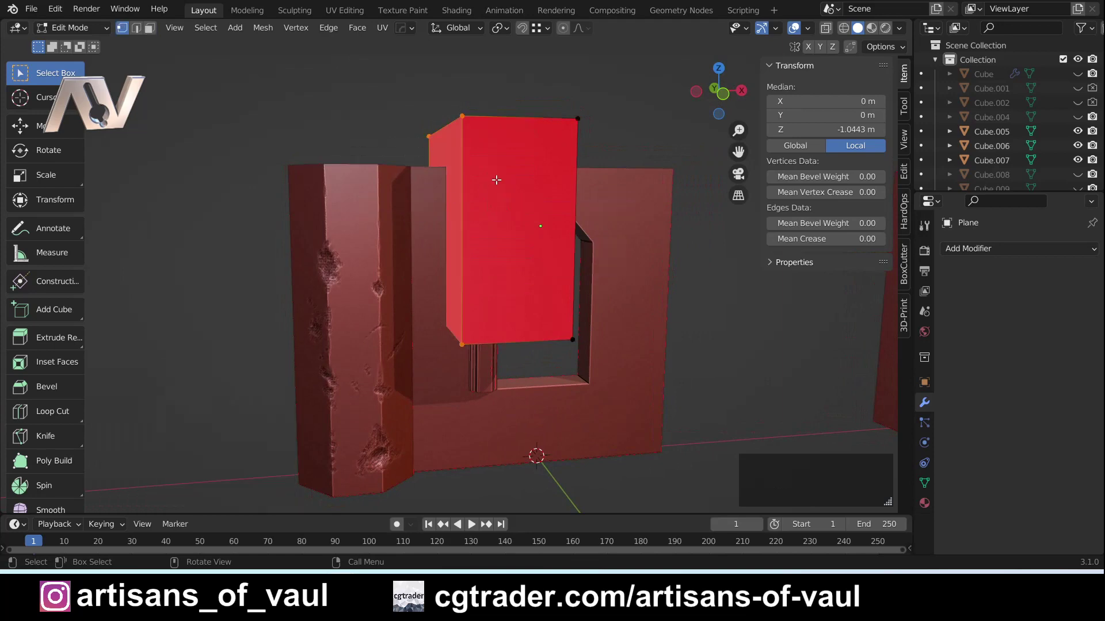
pyautogui.press('a')
pyautogui.hotkey('shift', 'n')
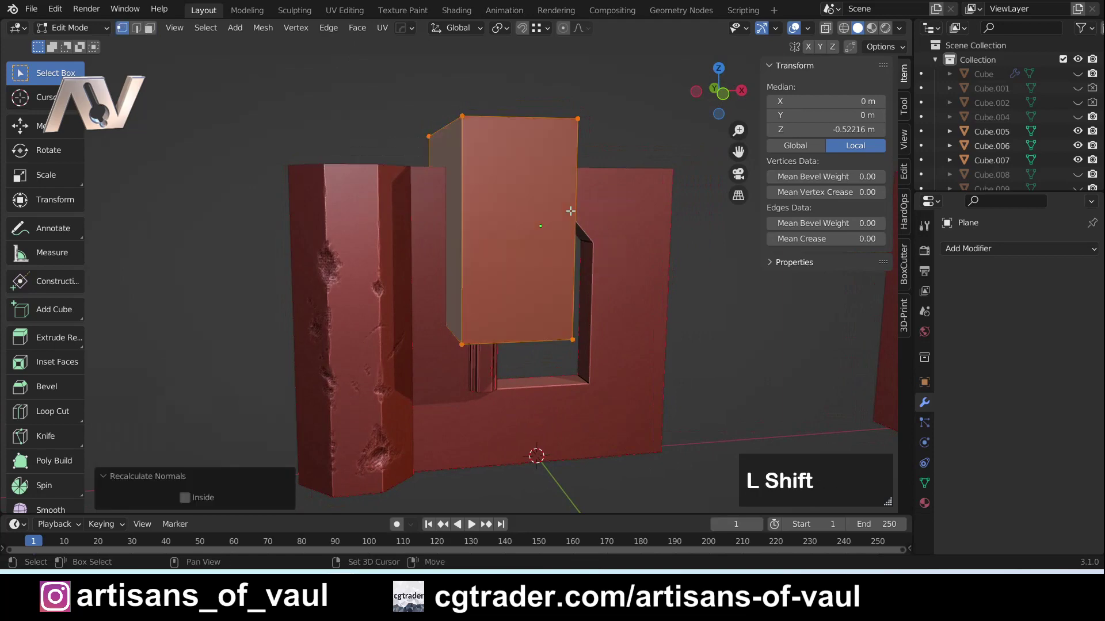
pyautogui.moveTo(492, 146)
pyautogui.mouseDown(button='middle')
pyautogui.moveTo(447, 172)
pyautogui.moveTo(486, 153)
pyautogui.mouseUp(button='middle')
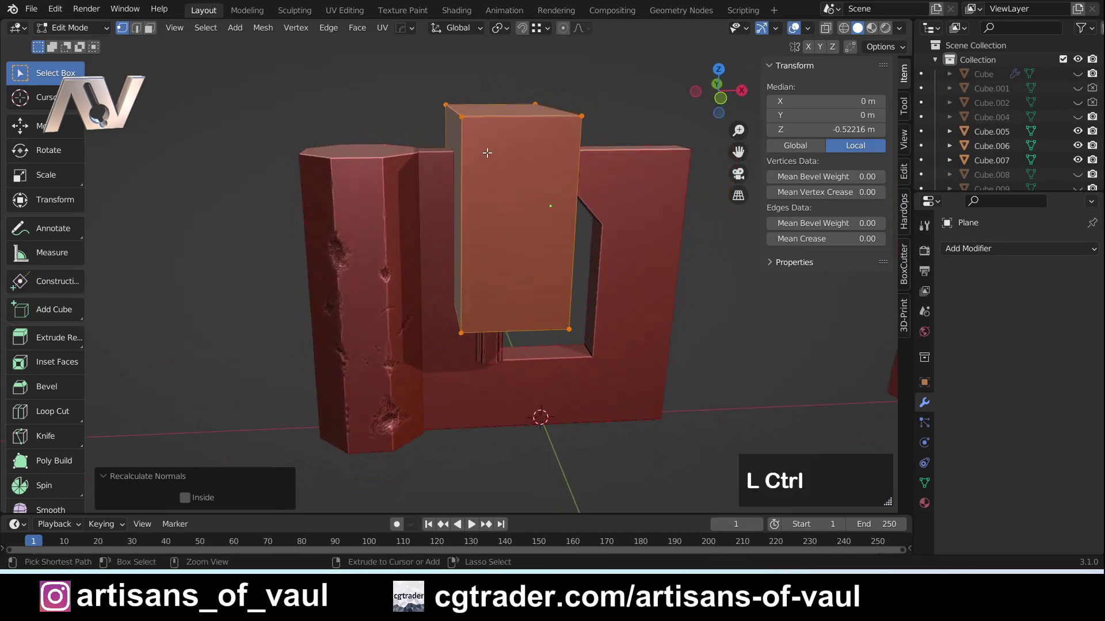
# - Undo the normals recalculation and the cutter's extrusion, and extrude the plane's face about 40.74 m over the window's opposite half
pyautogui.hotkey('ctrl', 'z')
pyautogui.hotkey('ctrl', 'z')
pyautogui.hotkey('ctrl', 'z')
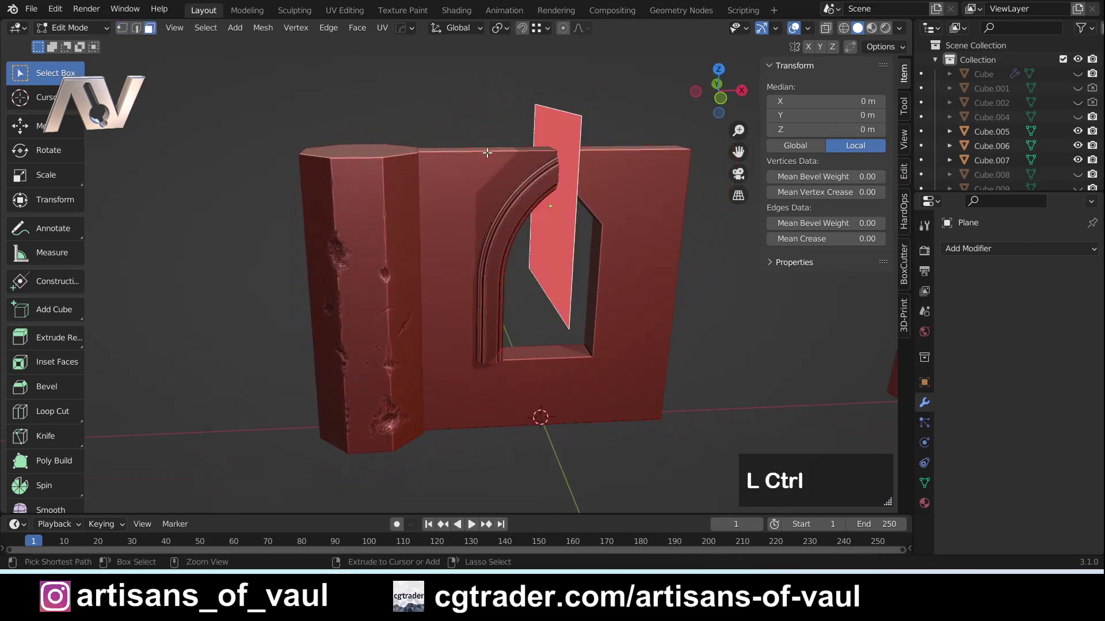
pyautogui.moveTo(591, 187)
pyautogui.mouseDown(button='middle')
pyautogui.moveTo(627, 198)
pyautogui.moveTo(590, 199)
pyautogui.mouseUp(button='middle')
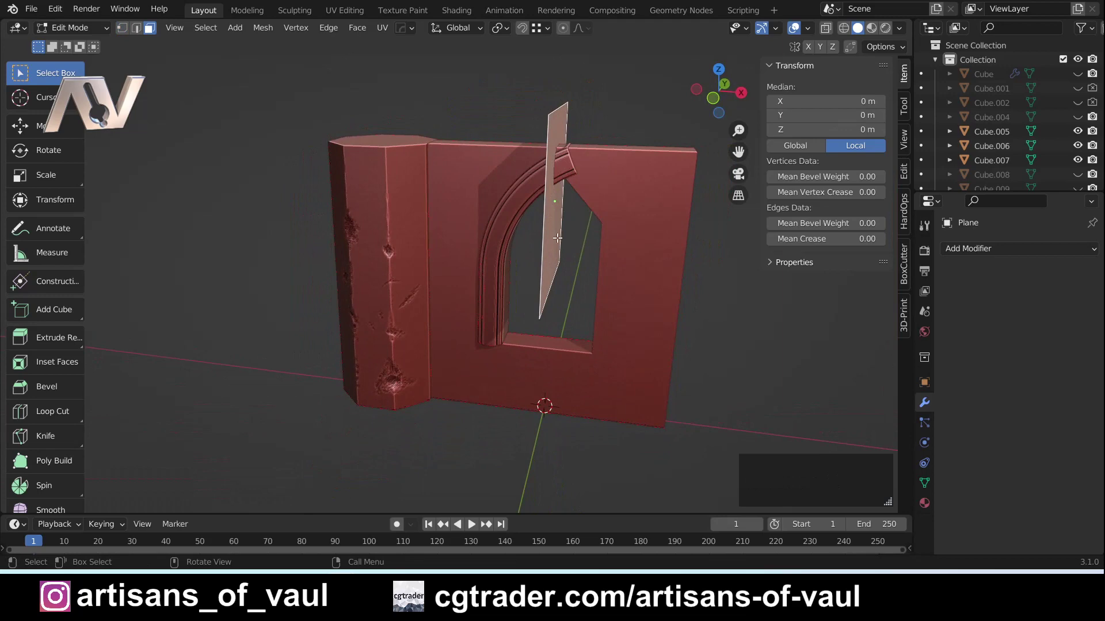
pyautogui.press('g')
pyautogui.press('z')
pyautogui.press('z')
pyautogui.click(692, 262)
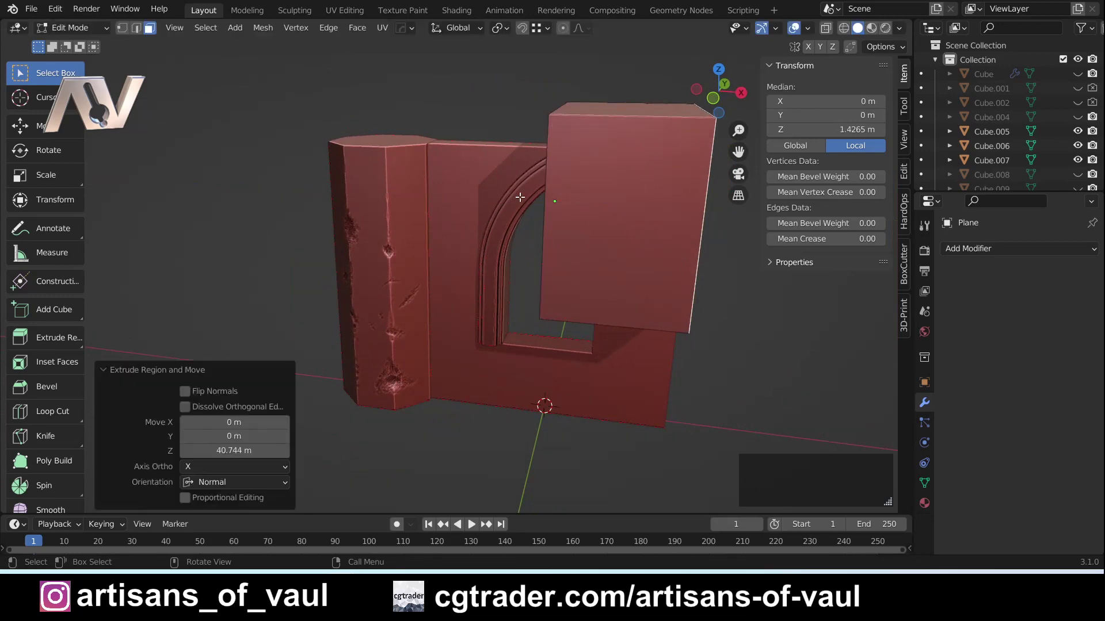
pyautogui.moveTo(520, 197)
pyautogui.mouseDown(button='middle')
pyautogui.moveTo(575, 180)
pyautogui.moveTo(526, 207)
pyautogui.mouseUp(button='middle')
# - In Object Mode, give the curved moulding a Boolean modifier set to Difference with the extruded plane as its object
pyautogui.press('Tab')
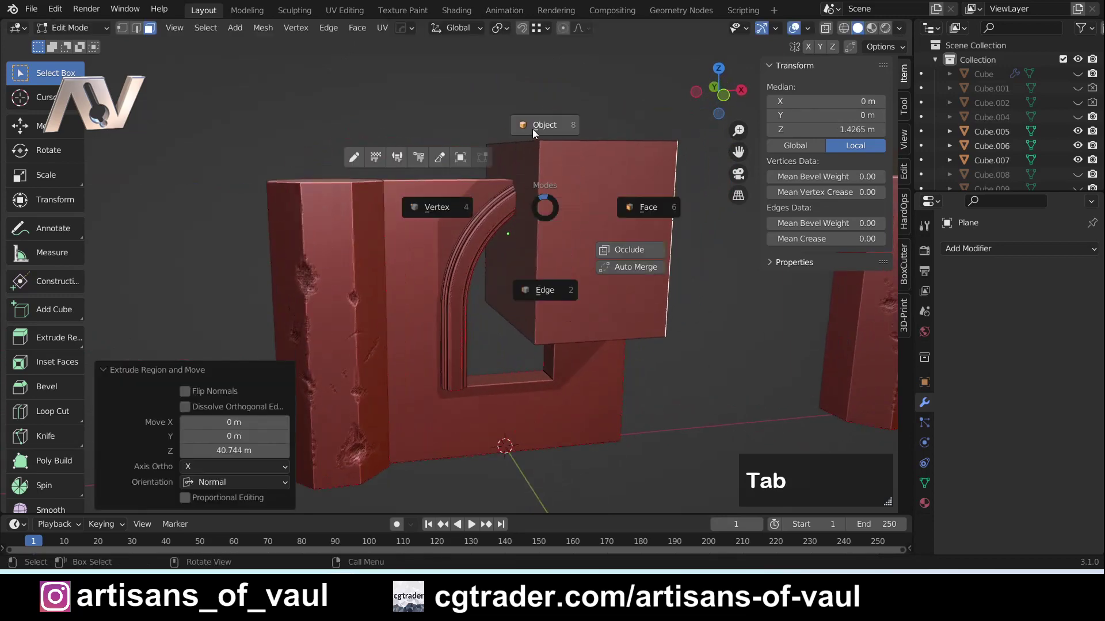
pyautogui.click(533, 129)
pyautogui.click(723, 95)
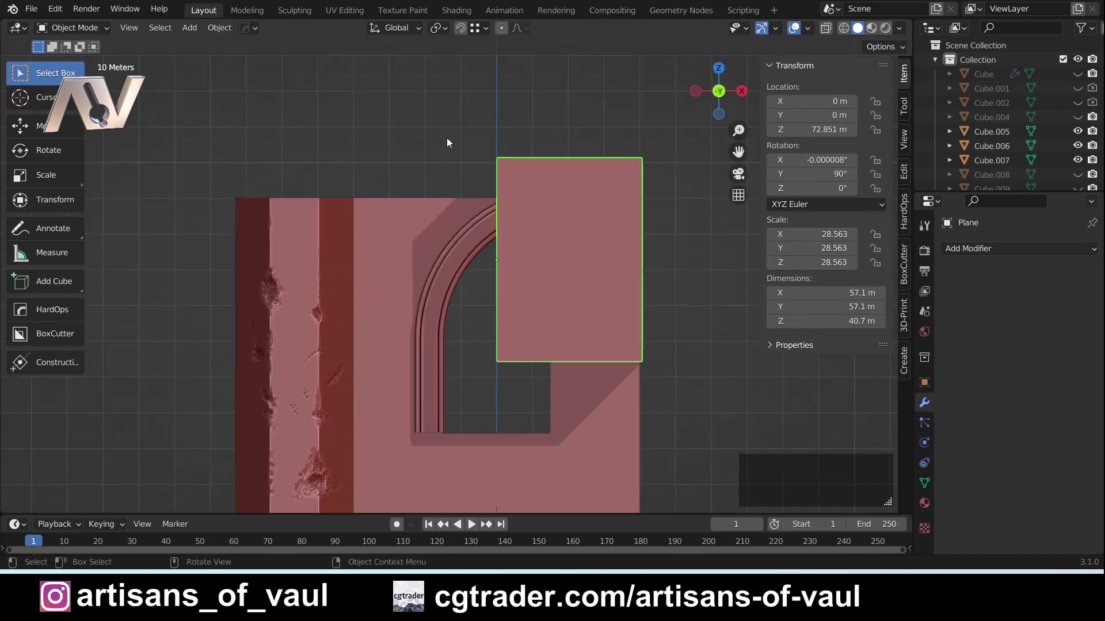
pyautogui.moveTo(543, 222); pyautogui.dragTo(513, 206, button='middle')
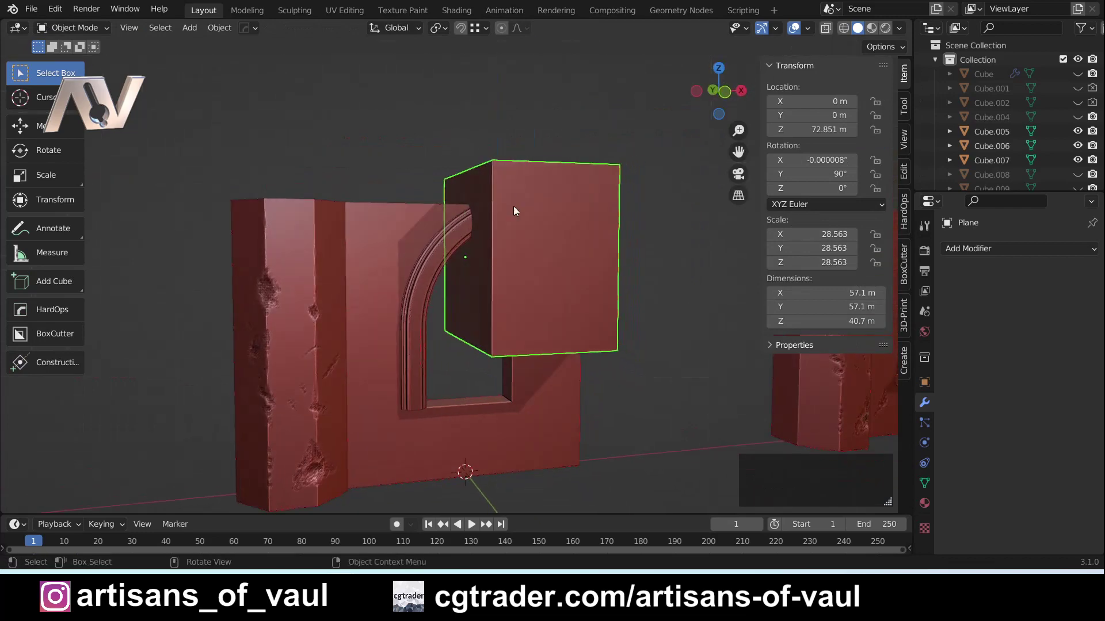
pyautogui.click(447, 257)
pyautogui.click(447, 240)
pyautogui.click(436, 245)
pyautogui.click(519, 182)
pyautogui.click(458, 234)
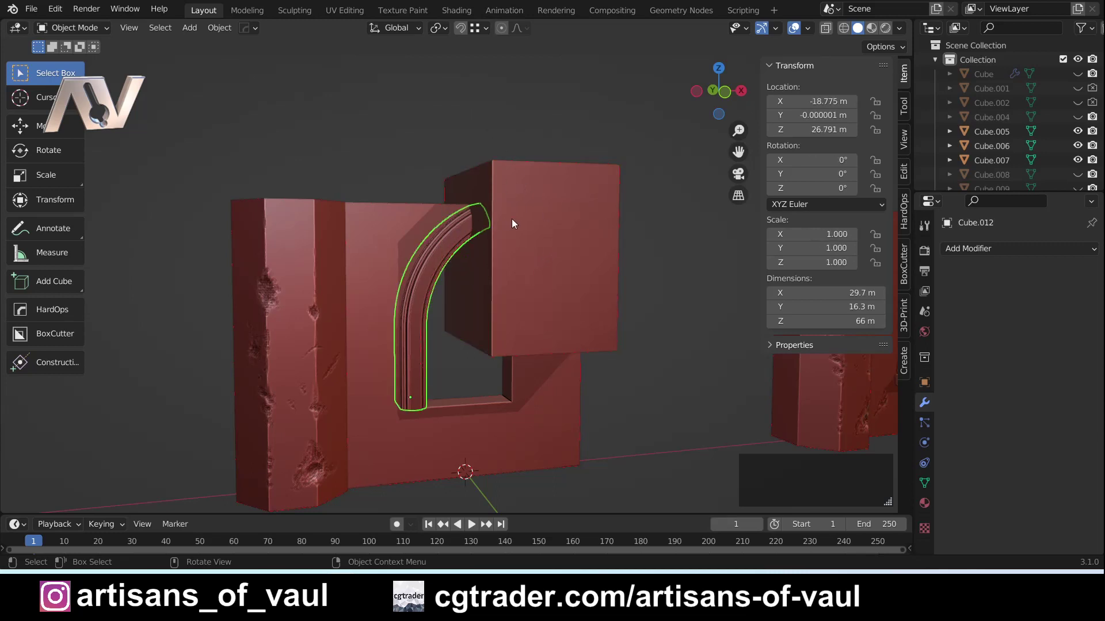
pyautogui.moveTo(509, 219); pyautogui.dragTo(481, 226, button='middle')
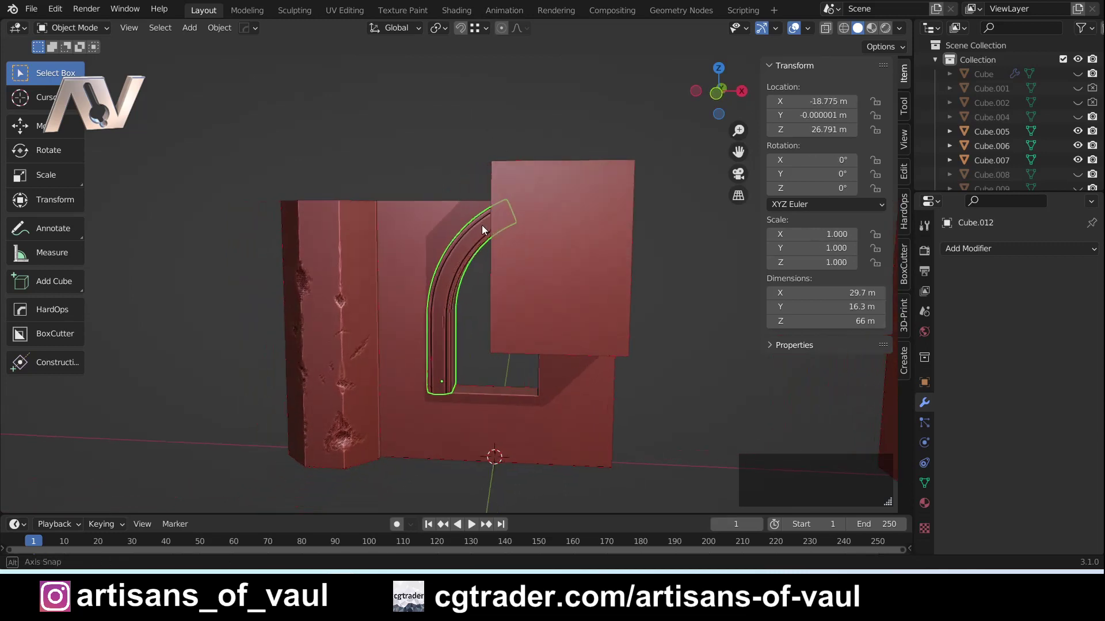
pyautogui.click(974, 253)
pyautogui.click(805, 319)
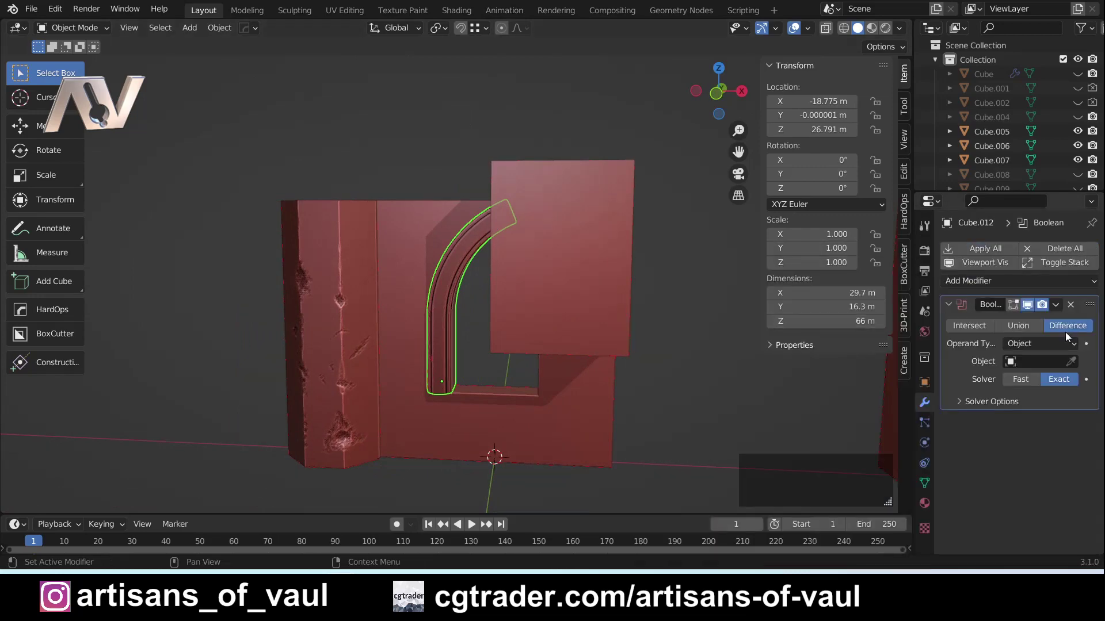
pyautogui.click(1071, 361)
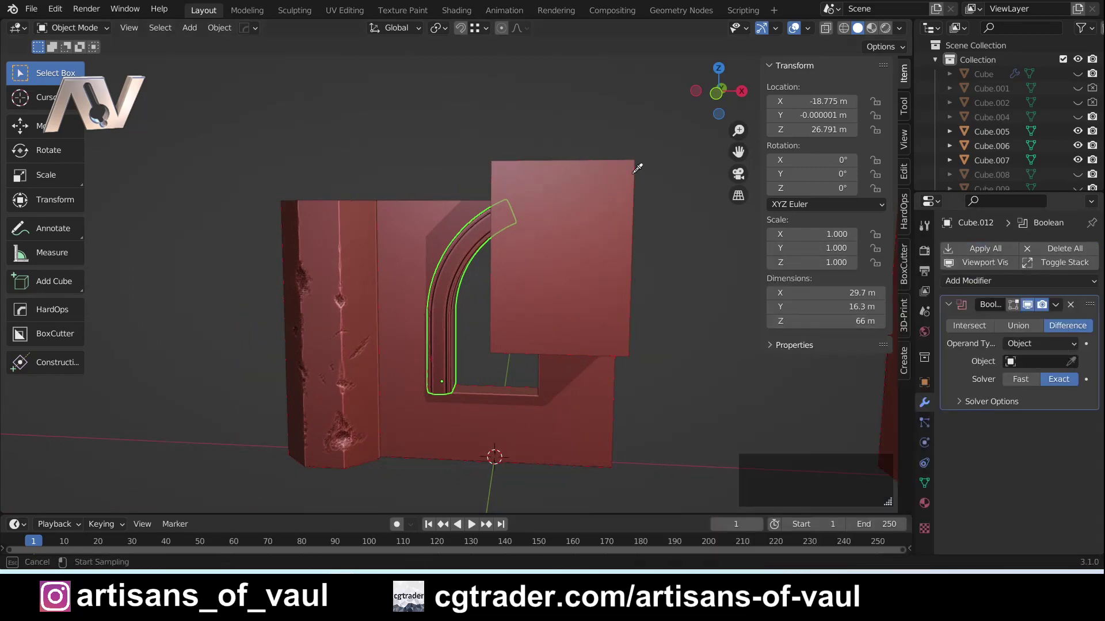
pyautogui.click(595, 180)
# - Hide the plane cutter and check the Face Orientation overlay and the moulding's trimmed end from the front
pyautogui.moveTo(469, 180); pyautogui.dragTo(571, 202, button='middle')
pyautogui.click(523, 177)
pyautogui.press('h')
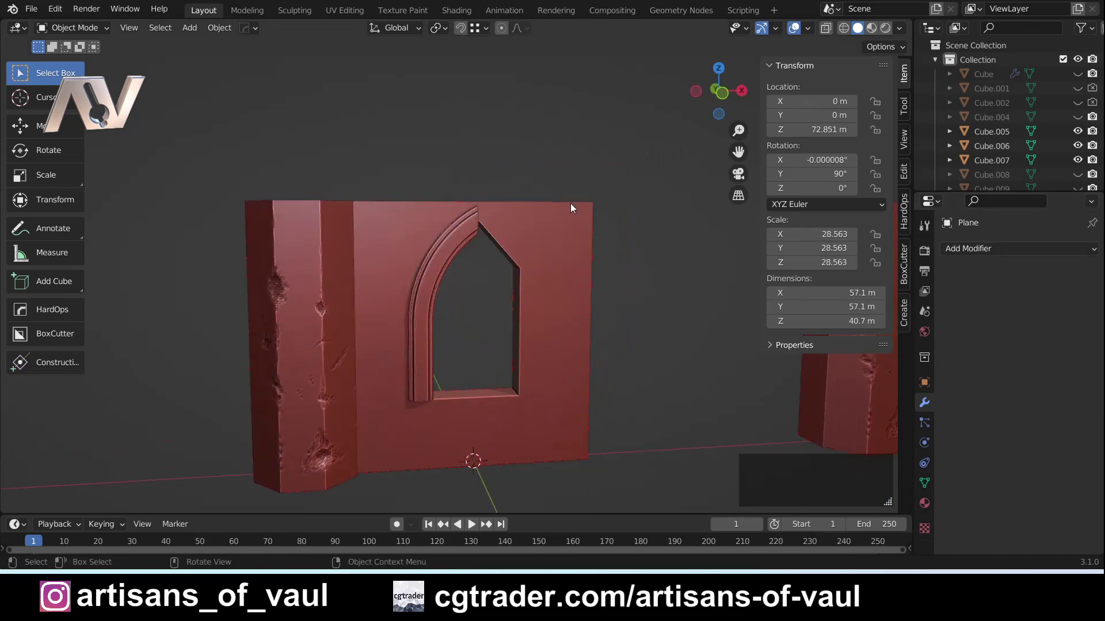
pyautogui.click(806, 28)
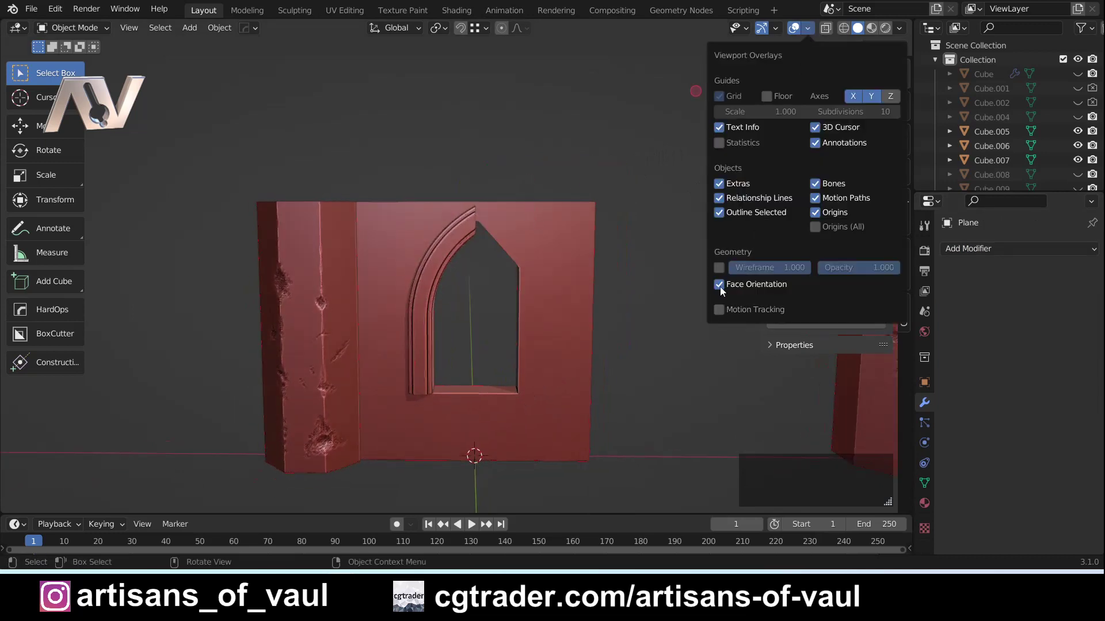
pyautogui.scroll(3, 477, 345)
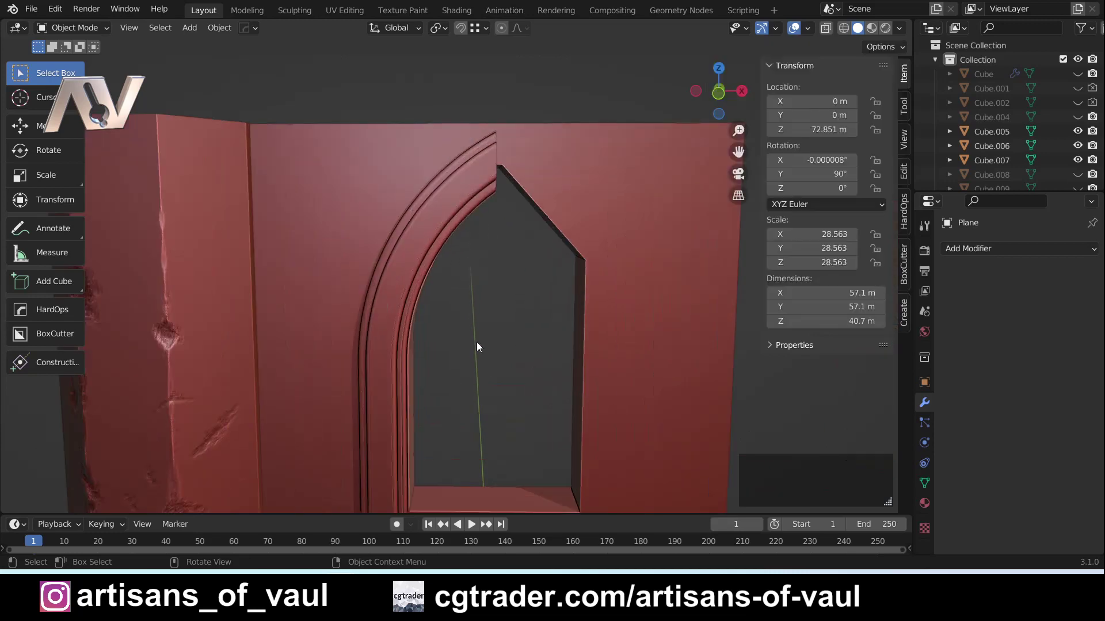
pyautogui.scroll(-1, 479, 181)
pyautogui.click(718, 92)
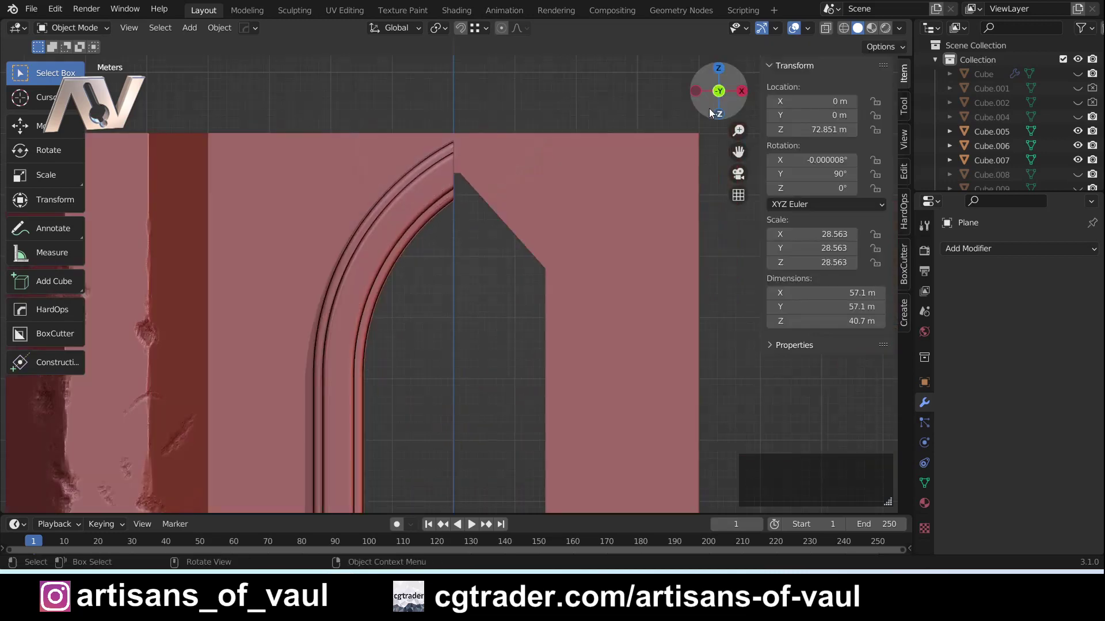
pyautogui.keyDown('shift'); pyautogui.moveTo(472, 310); pyautogui.dragTo(474, 216, button='middle'); pyautogui.keyUp('shift')
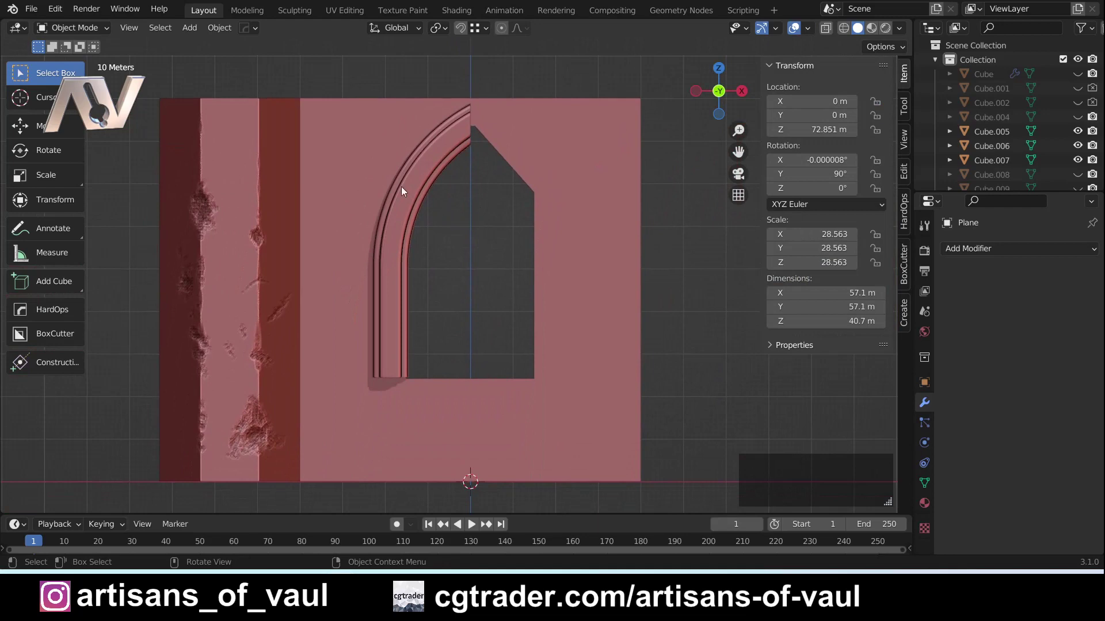
# - Apply the curved moulding's Boolean modifier and add a Mirror modifier on the X axis
pyautogui.click(447, 157)
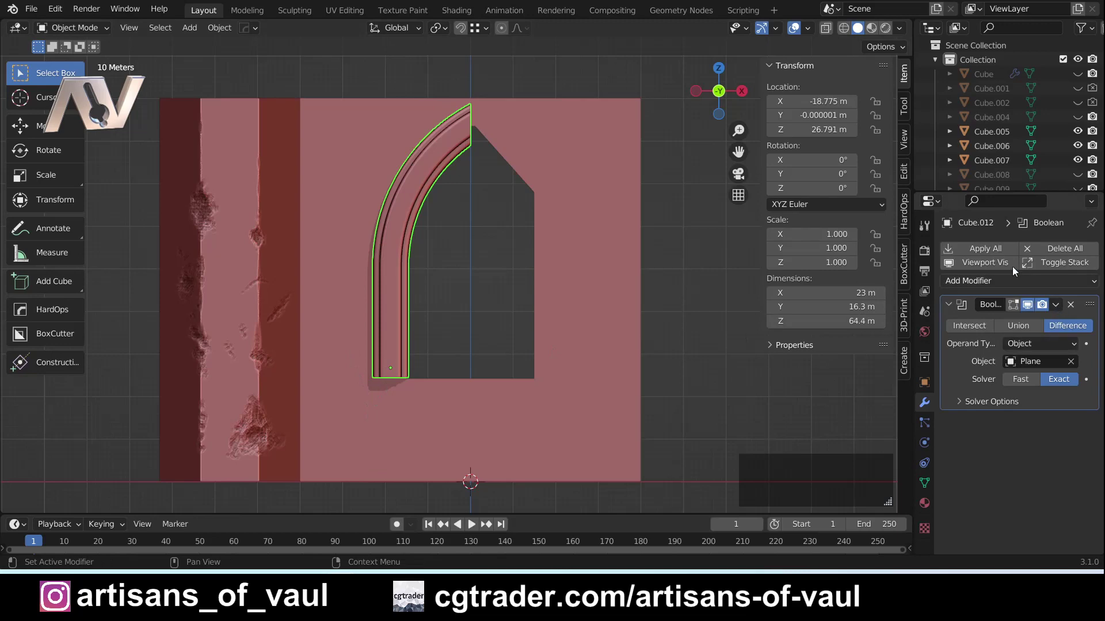
pyautogui.click(1000, 249)
pyautogui.click(960, 247)
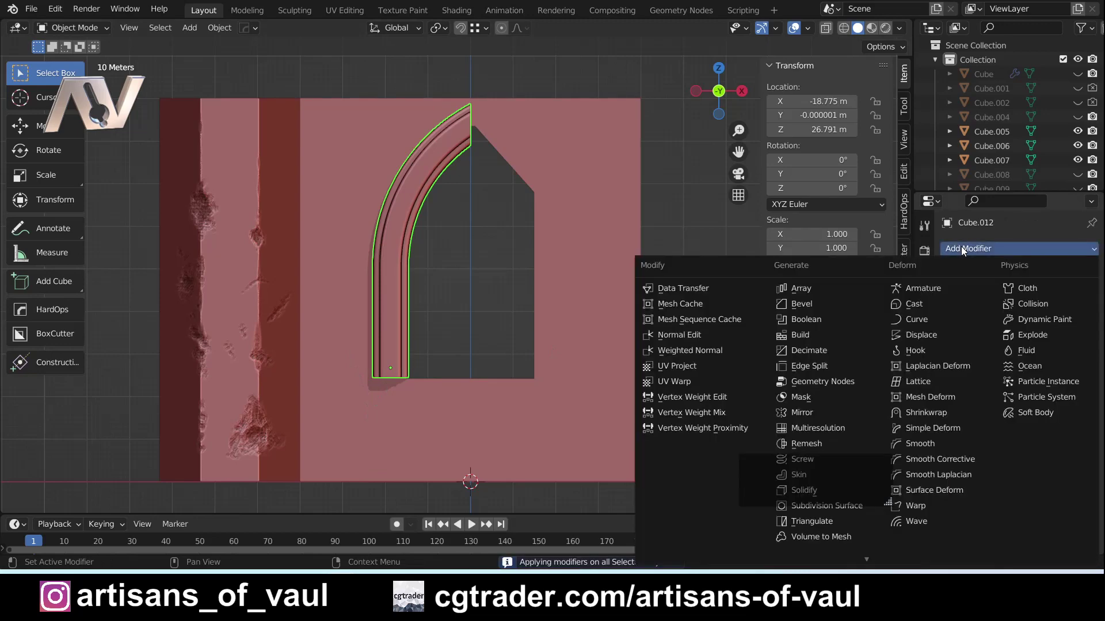
pyautogui.click(808, 413)
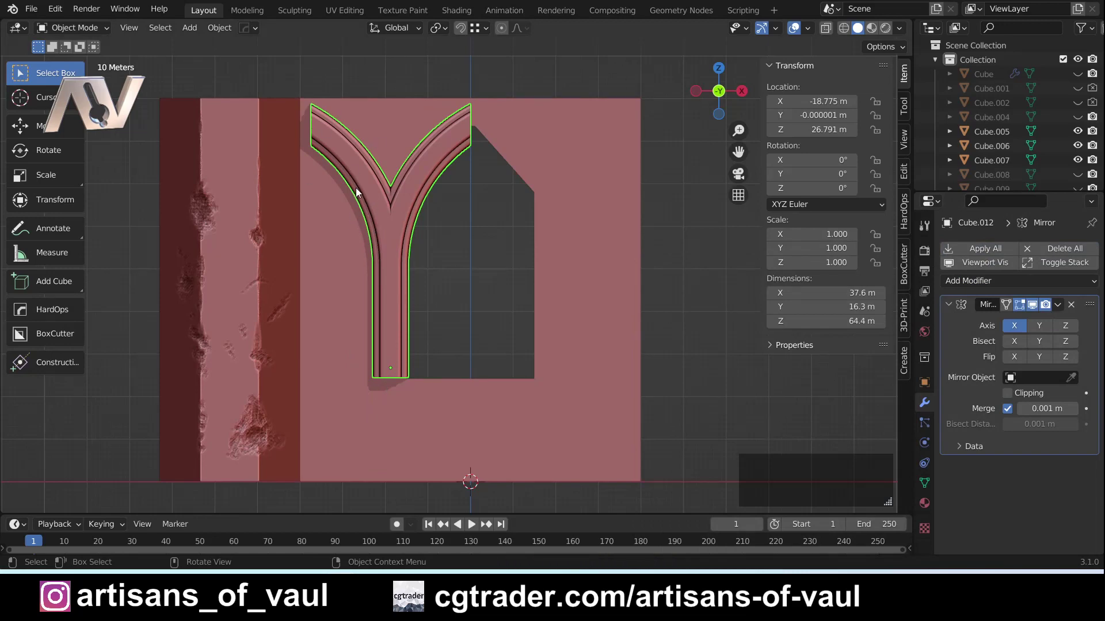
pyautogui.scroll(2, 355, 188)
pyautogui.keyDown('shift'); pyautogui.moveTo(349, 188); pyautogui.dragTo(431, 258, button='middle'); pyautogui.keyUp('shift')
pyautogui.scroll(1, 429, 249)
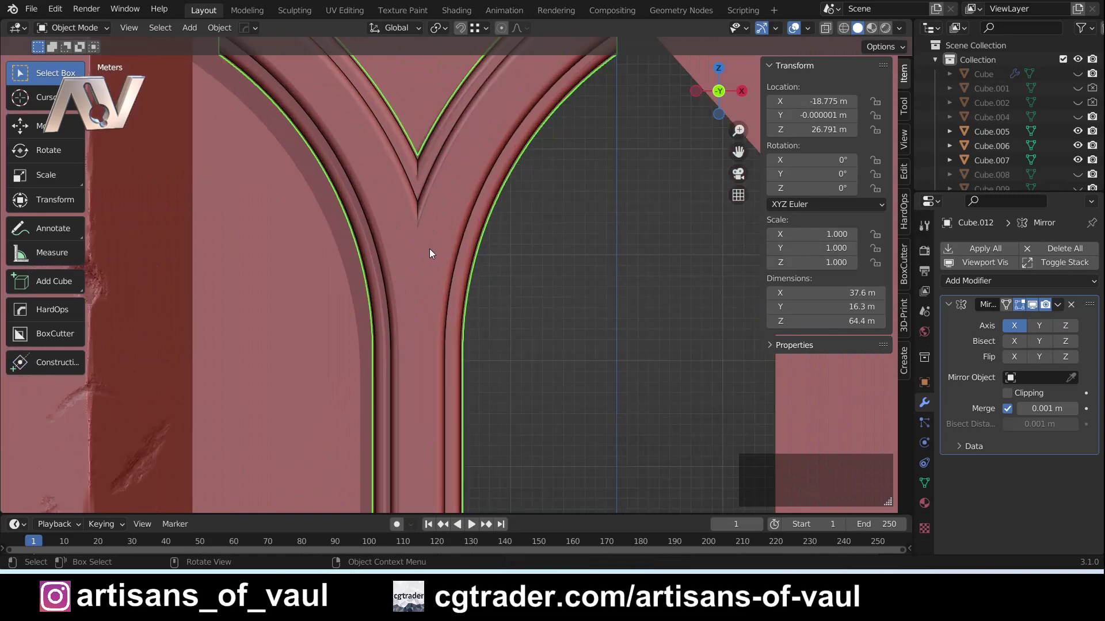
pyautogui.scroll(-4, 429, 248)
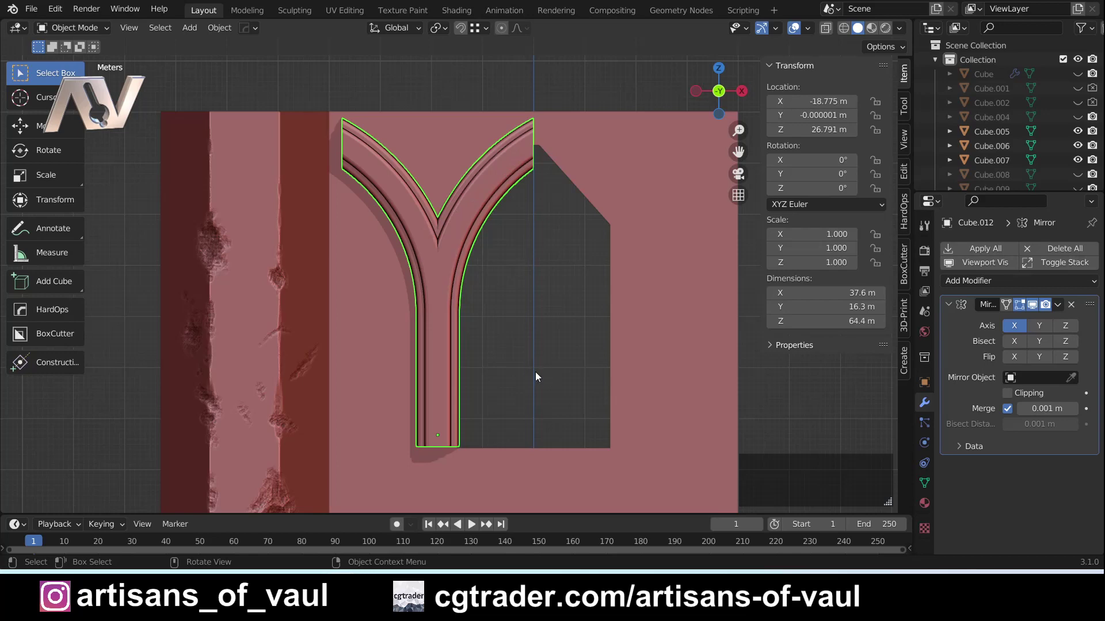
# - Try moving the moulding's origin to the 3D cursor at the wall's base centre, and undo the change
pyautogui.keyDown('shift'); pyautogui.scroll(-5, 536, 264); pyautogui.keyUp('shift')
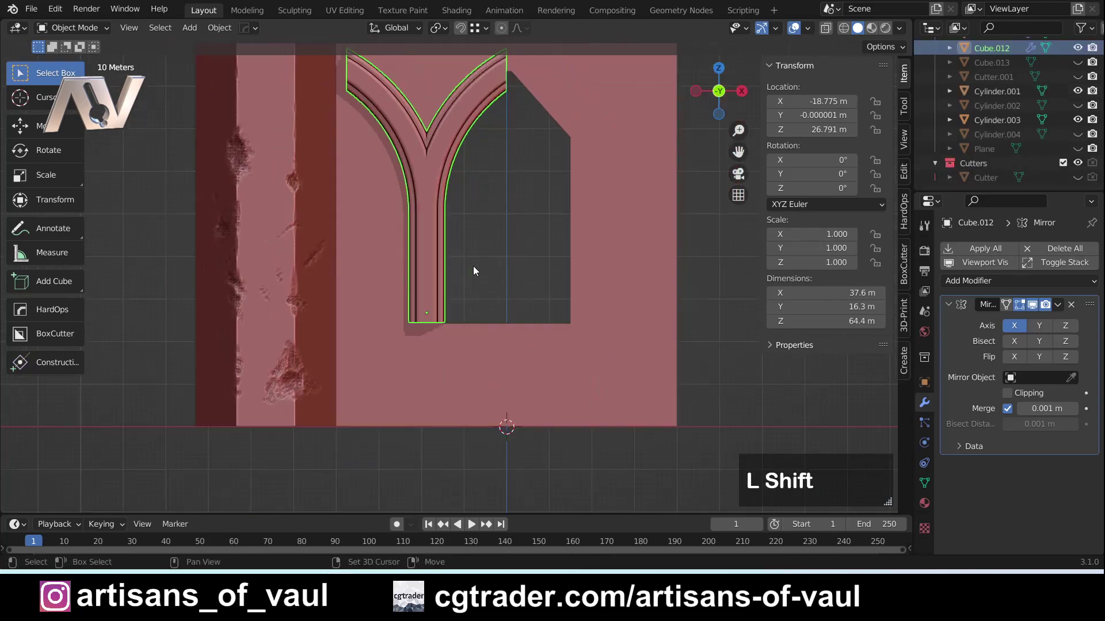
pyautogui.hotkey('shift', 's')
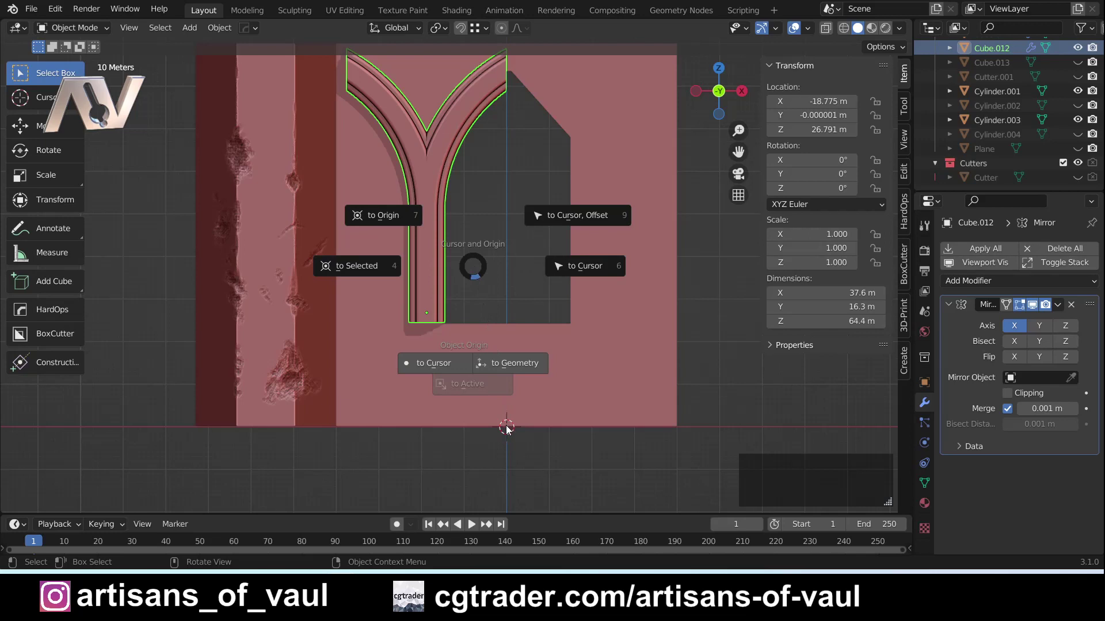
pyautogui.click(448, 363)
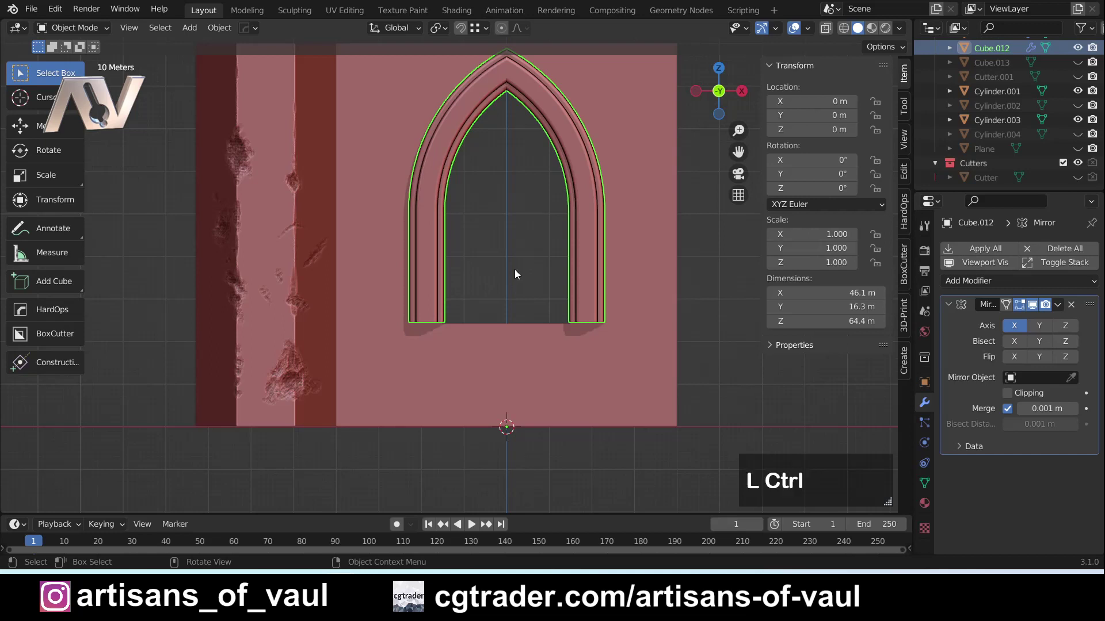
pyautogui.hotkey('ctrl', 'z')
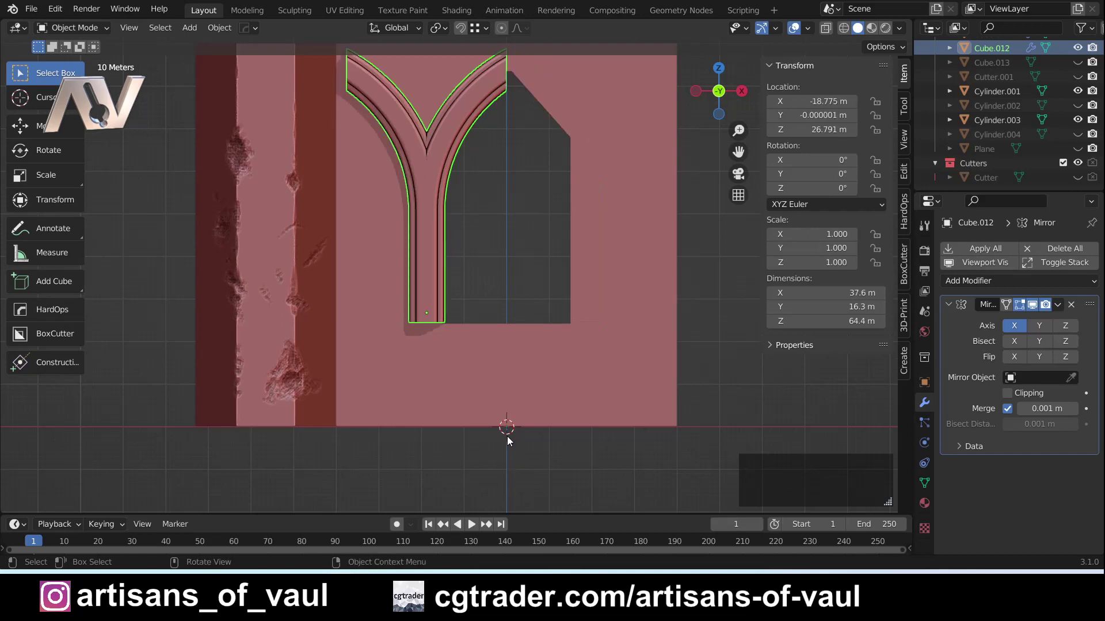
pyautogui.keyDown('shift'); pyautogui.moveTo(499, 240); pyautogui.dragTo(485, 248, button='middle'); pyautogui.keyUp('shift')
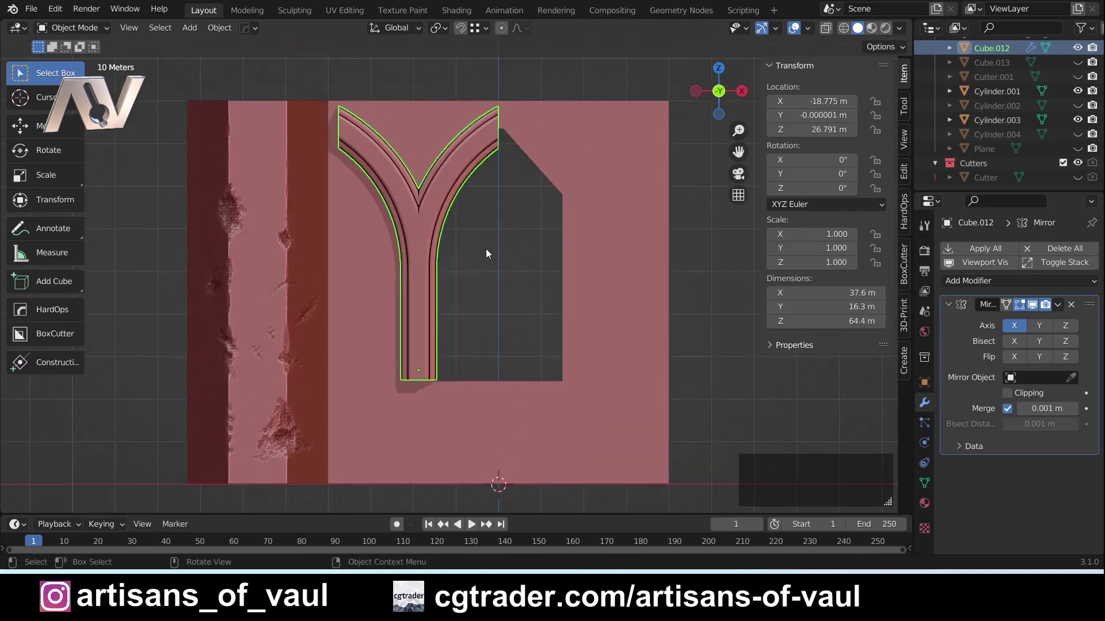
# - Unhide the plane cutter, snap the 3D cursor to it, and hide the cutter again
pyautogui.scroll(-2, 485, 248)
pyautogui.scroll(2, 517, 228)
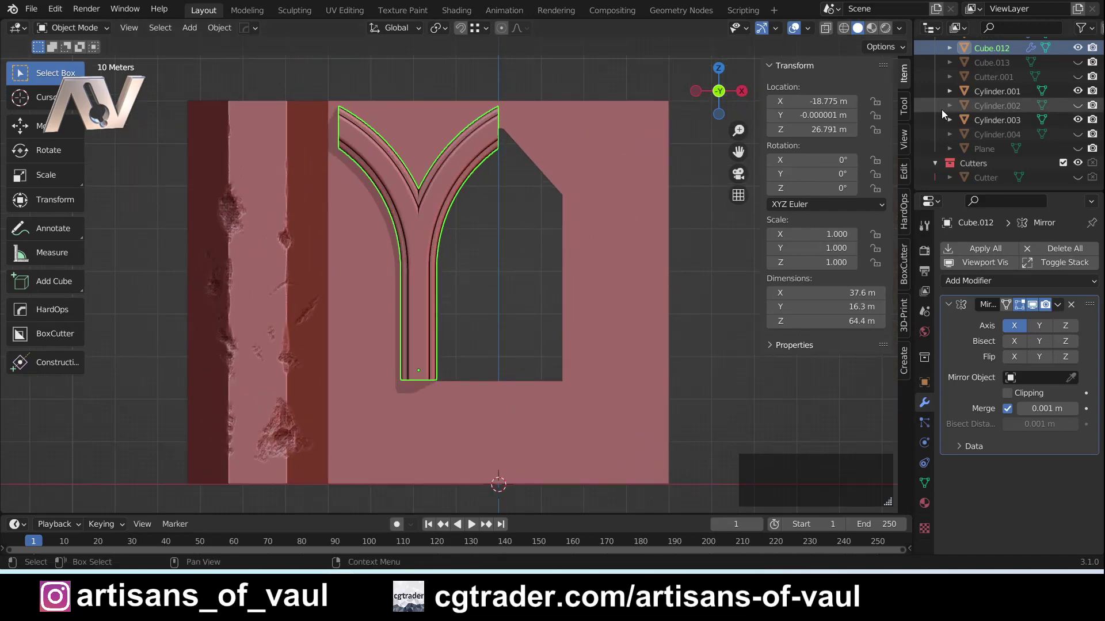
pyautogui.click(1077, 148)
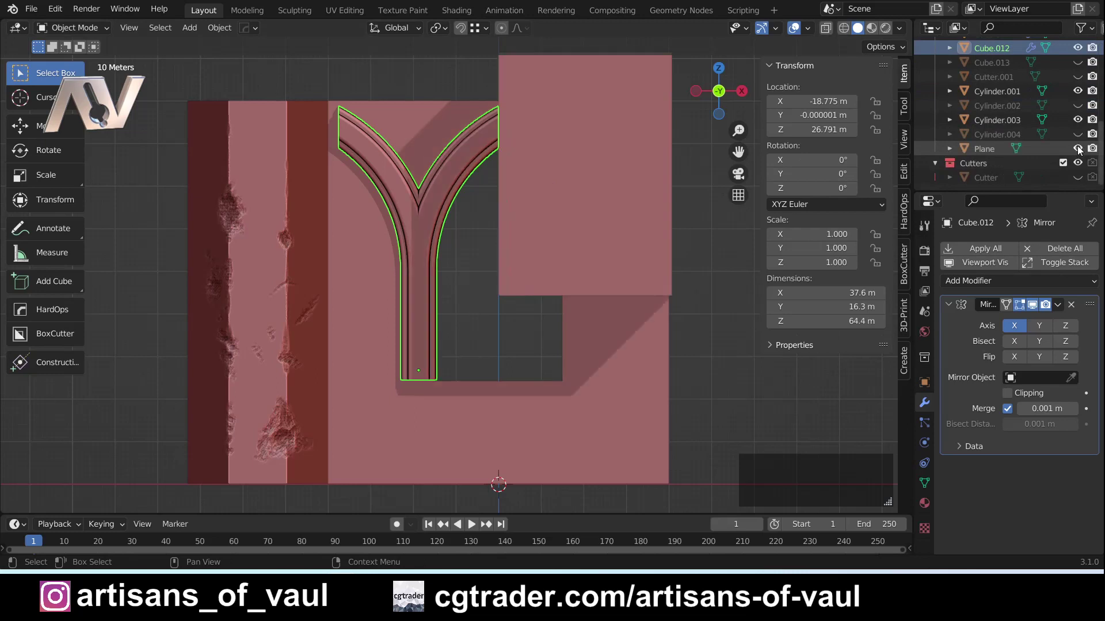
pyautogui.click(518, 220)
pyautogui.moveTo(519, 220)
pyautogui.mouseDown(button='middle')
pyautogui.moveTo(499, 220)
pyautogui.moveTo(515, 216)
pyautogui.mouseUp(button='middle')
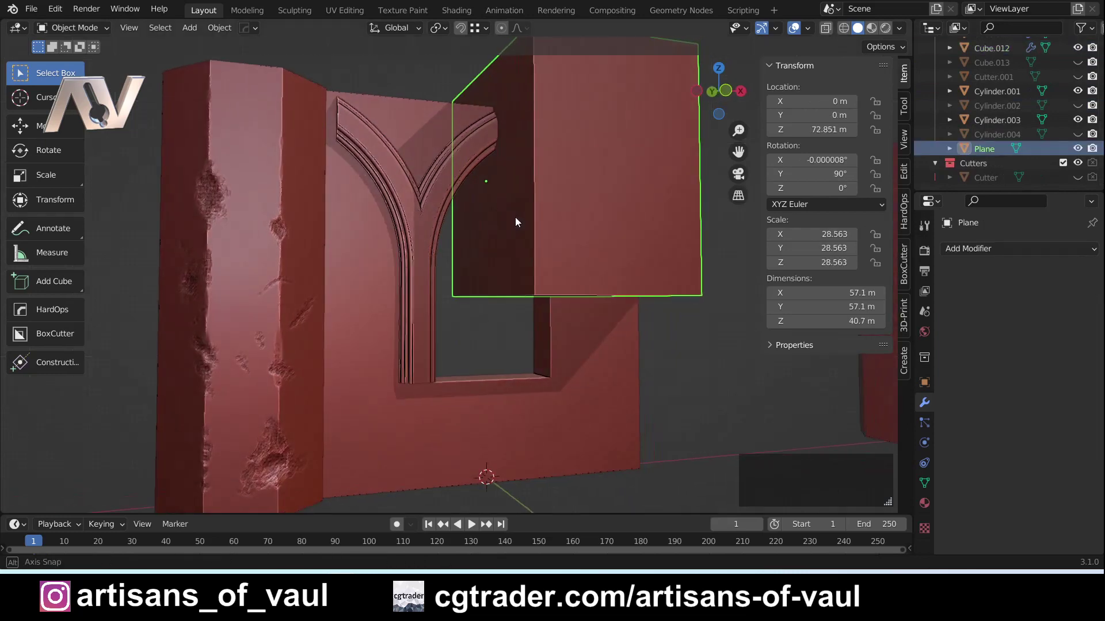
pyautogui.click(726, 92)
pyautogui.keyDown('shift'); pyautogui.moveTo(540, 236); pyautogui.dragTo(558, 211, button='middle'); pyautogui.keyUp('shift')
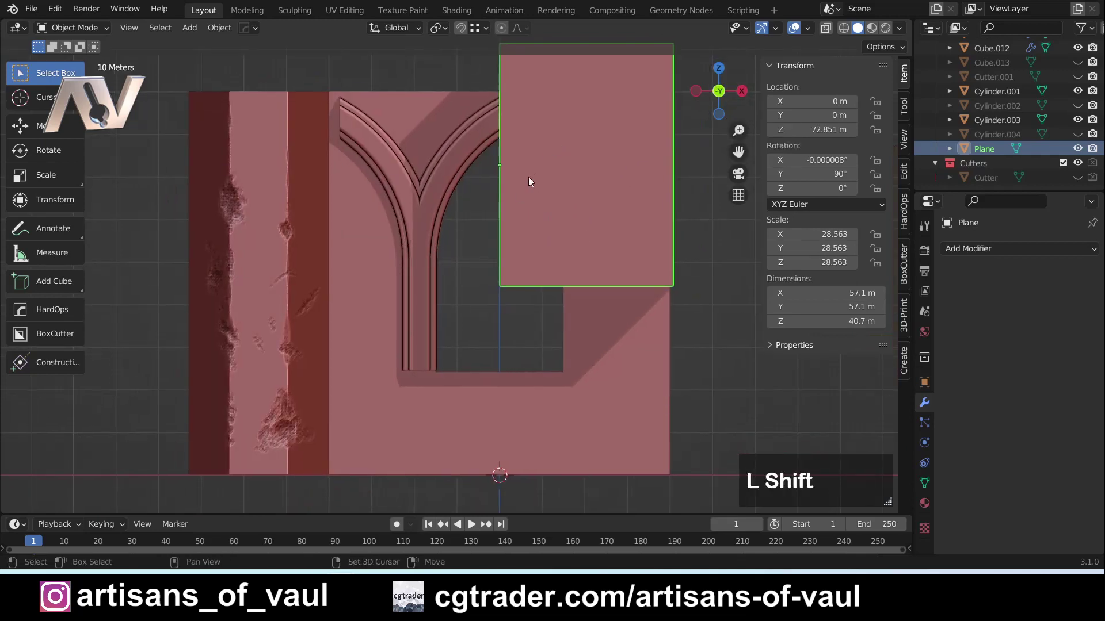
pyautogui.hotkey('shift', 's')
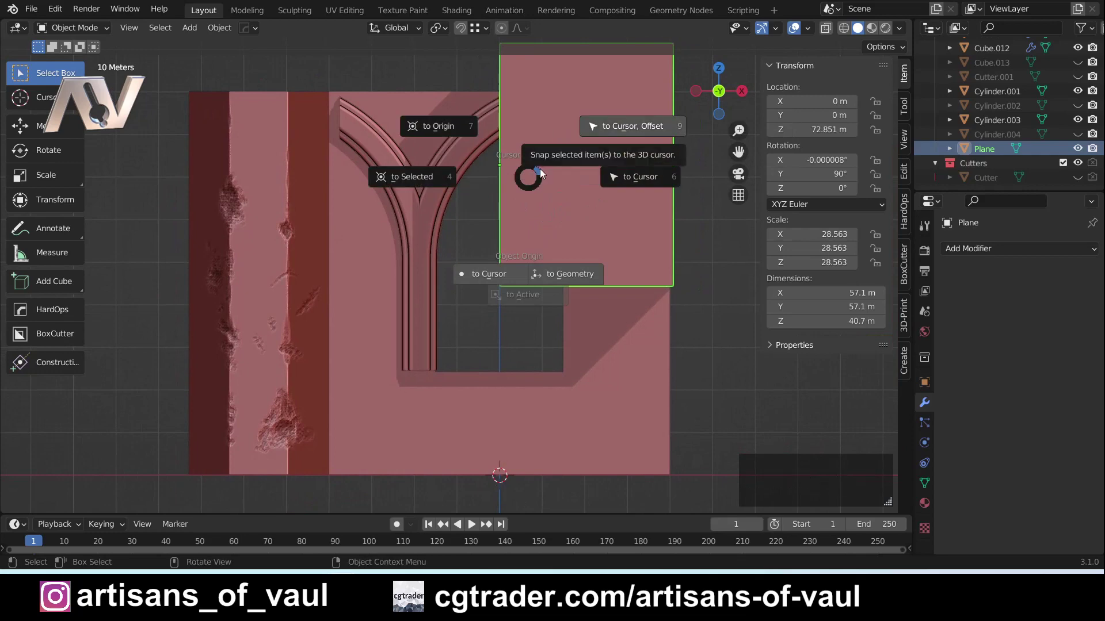
pyautogui.click(428, 179)
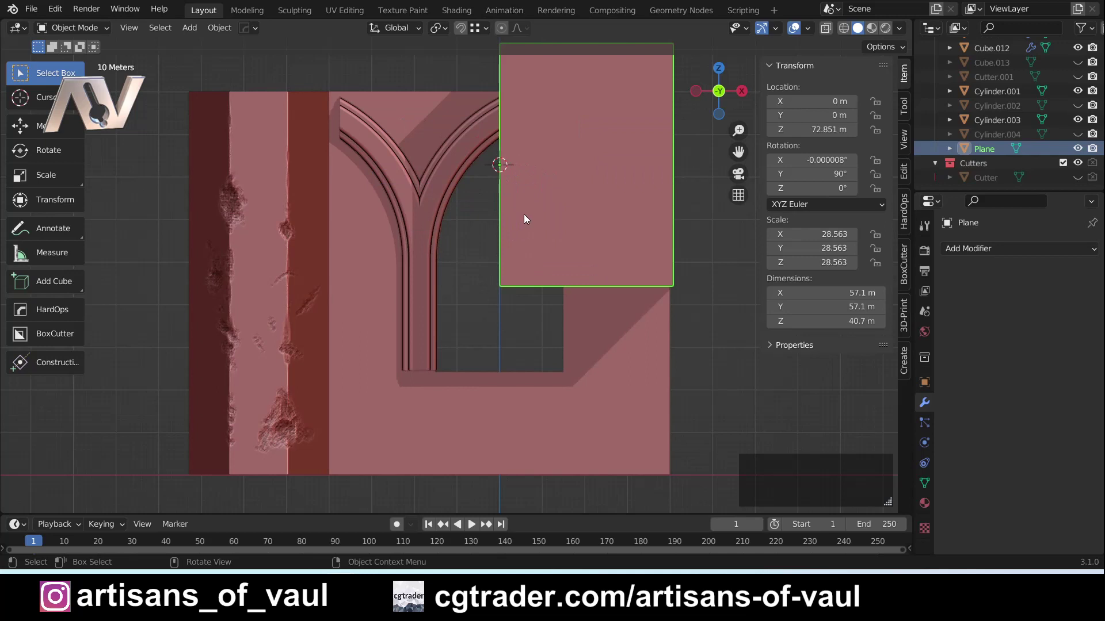
pyautogui.press('h')
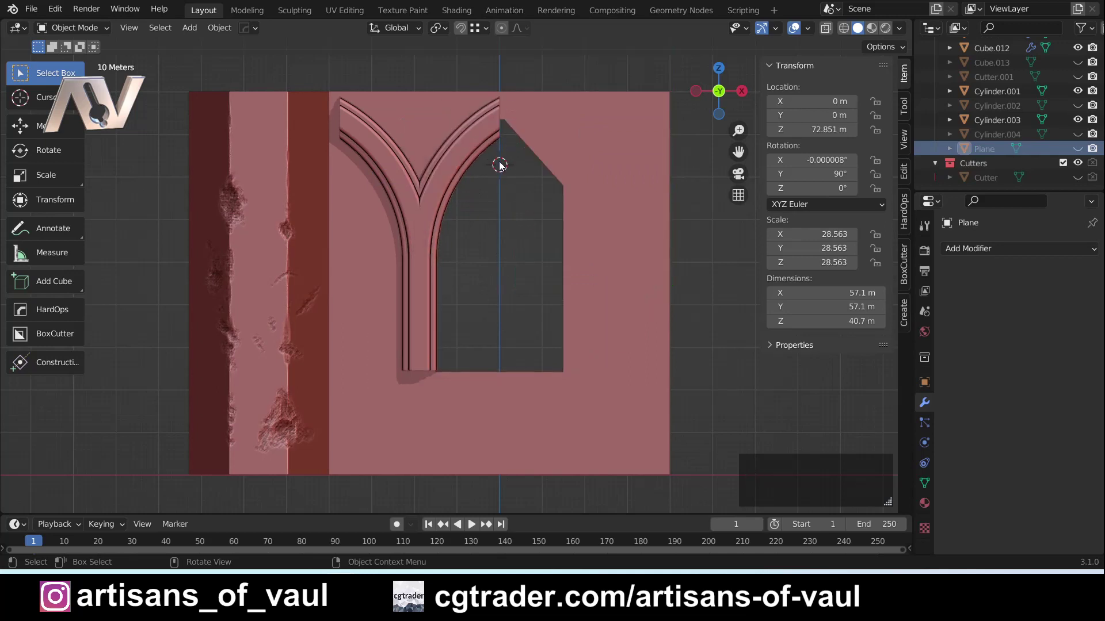
# - Move the curved moulding's origin to the 3D cursor and switch its Mirror modifier from the X axis to Z
pyautogui.click(471, 160)
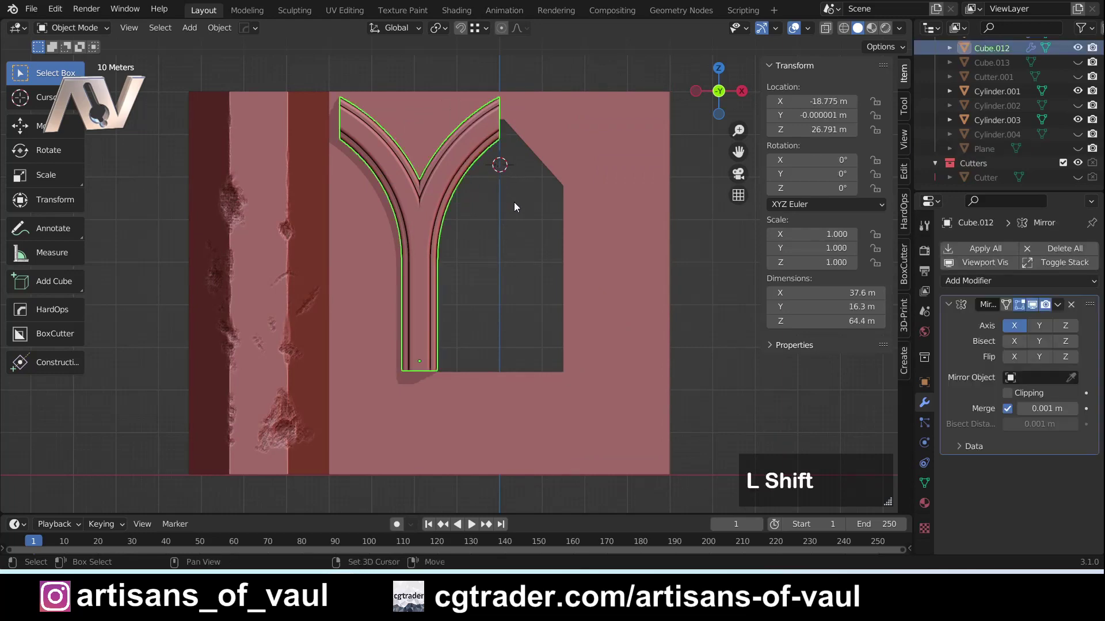
pyautogui.hotkey('shift', 's')
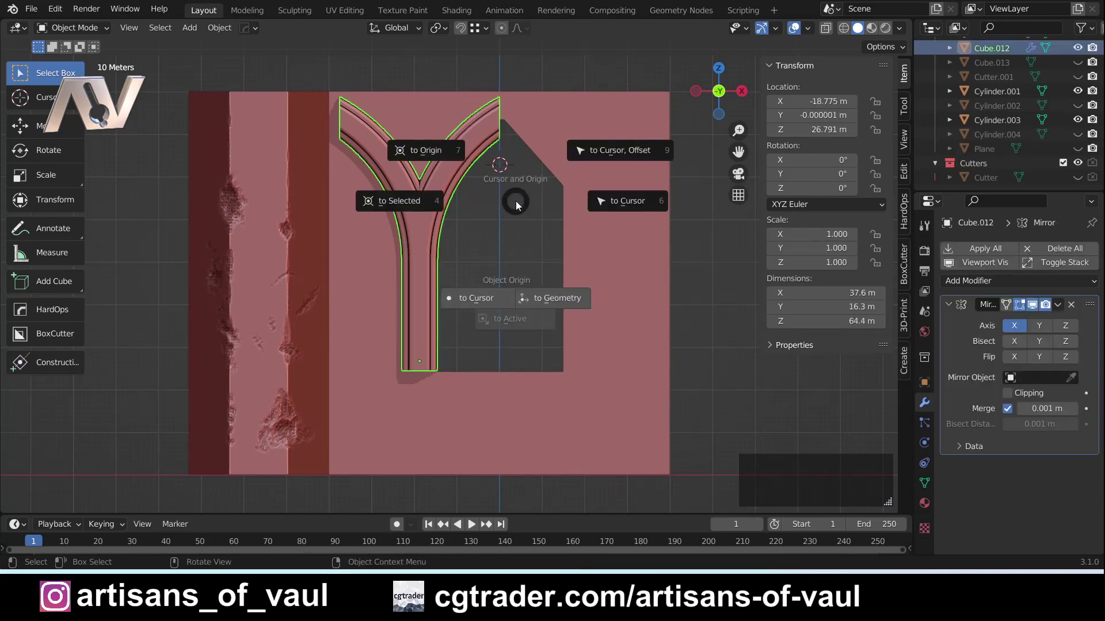
pyautogui.click(481, 296)
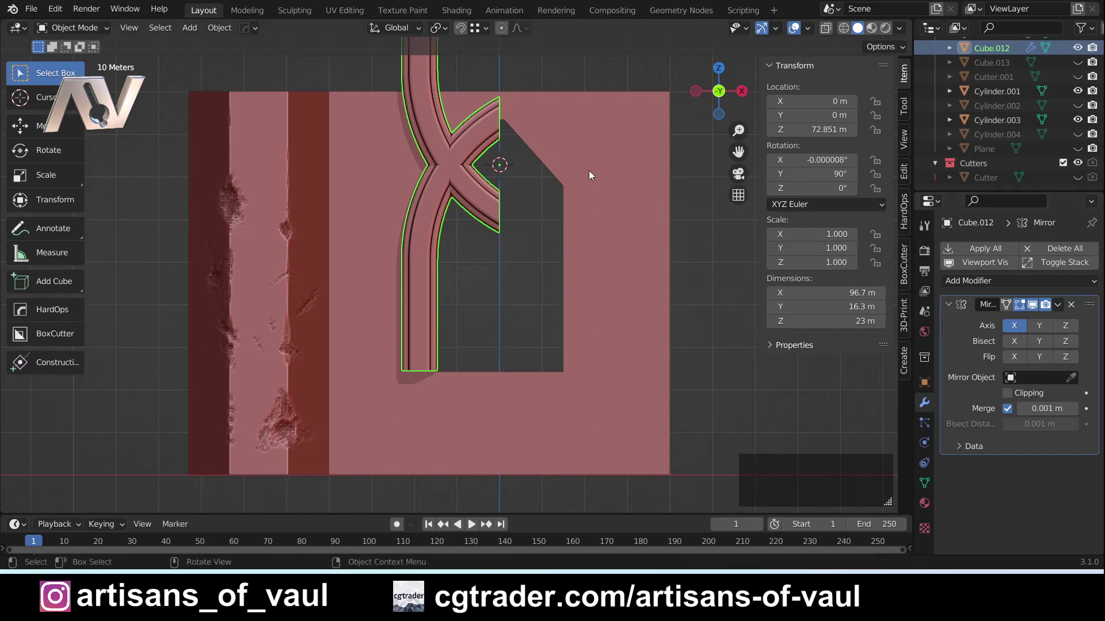
pyautogui.keyDown('shift'); pyautogui.moveTo(502, 84); pyautogui.dragTo(497, 118, button='middle'); pyautogui.keyUp('shift')
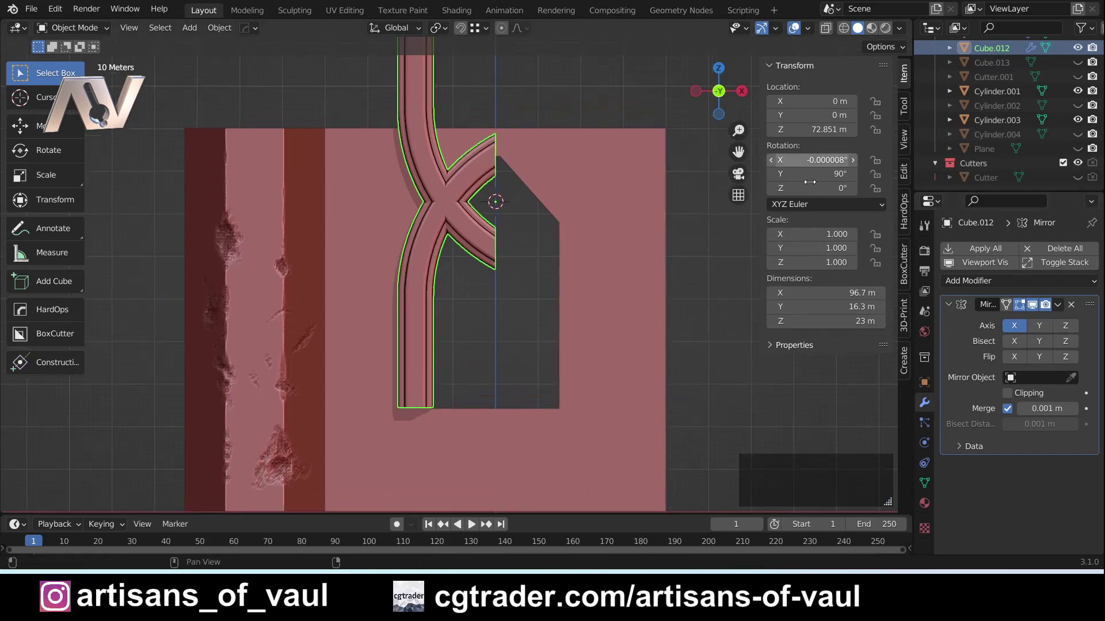
pyautogui.click(1064, 326)
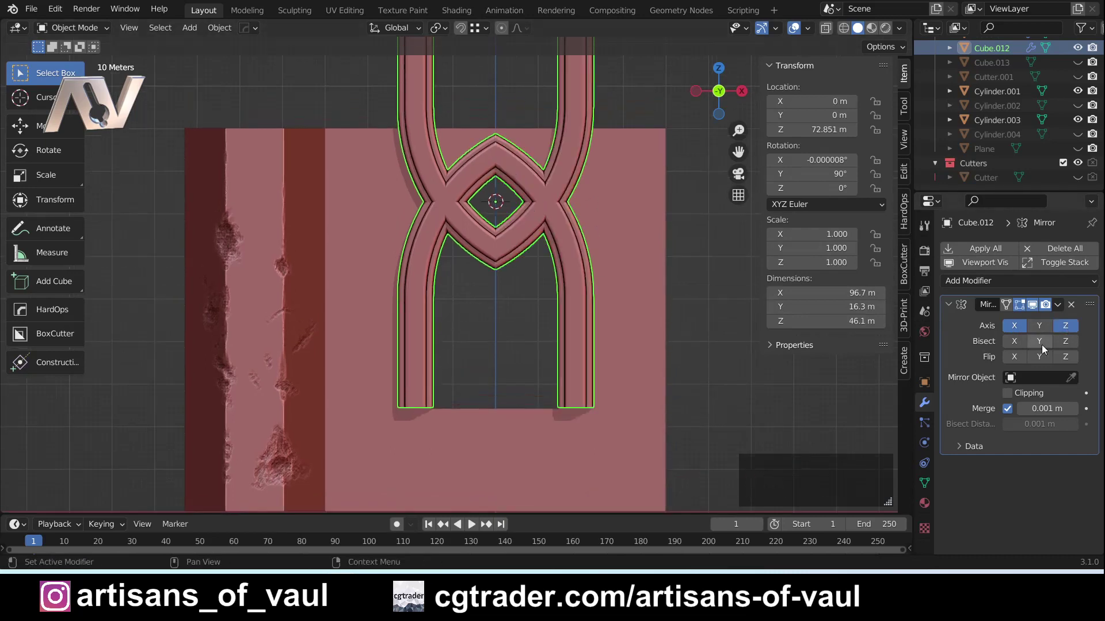
pyautogui.click(1015, 327)
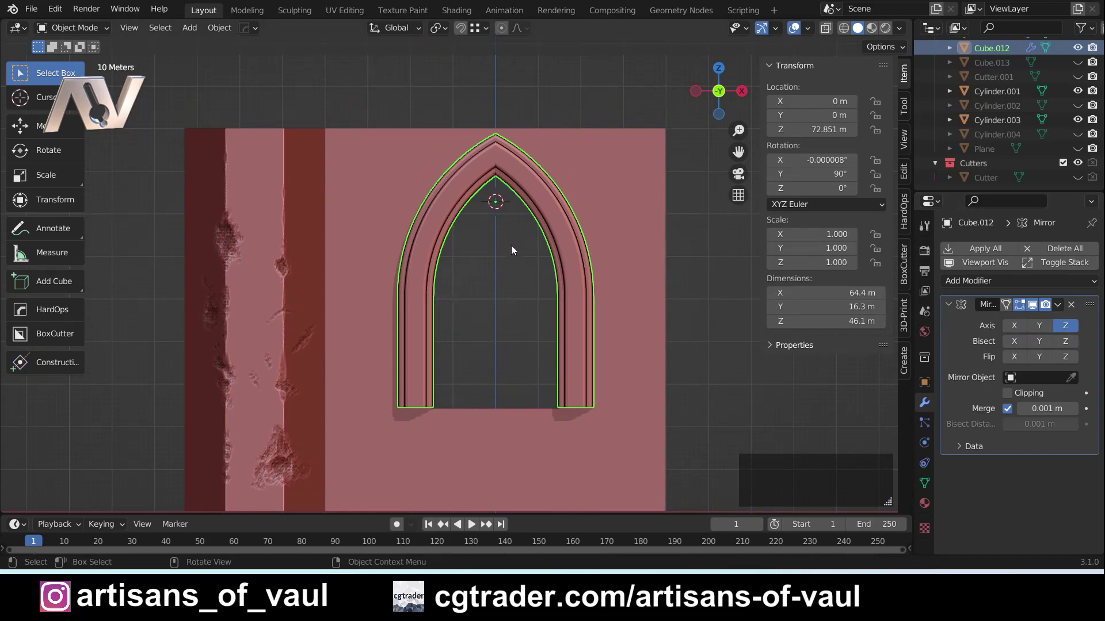
# - Remove the moulding's Mirror modifier and set the moulding's origin back to its geometry
pyautogui.hotkey('ctrl', 'z')
pyautogui.hotkey('ctrl', 'z')
pyautogui.hotkey('ctrl', 'z')
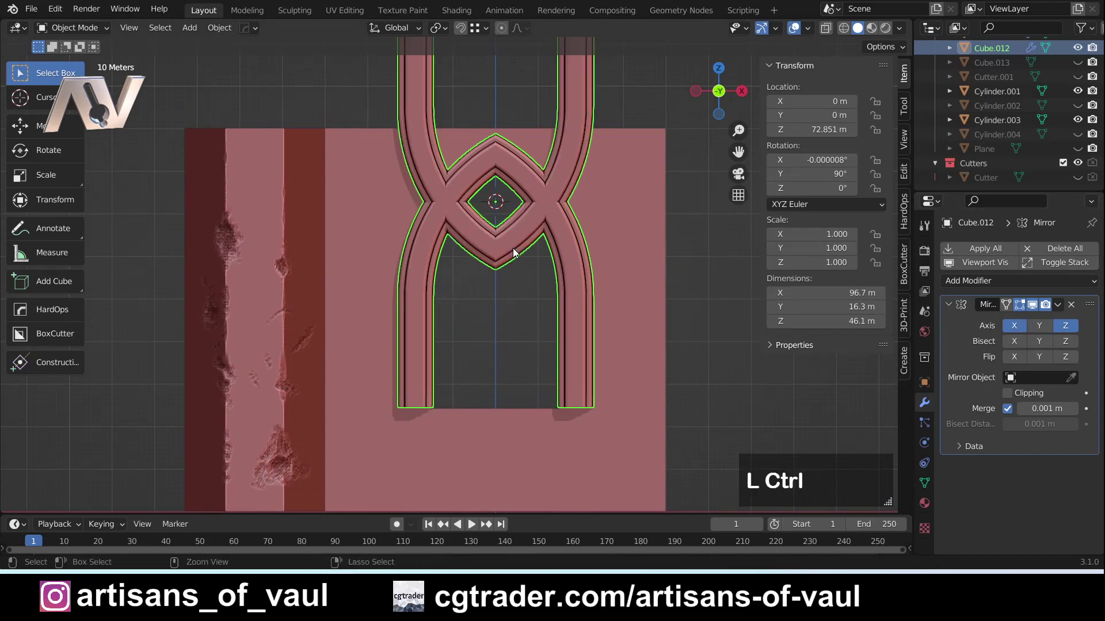
pyautogui.click(1071, 305)
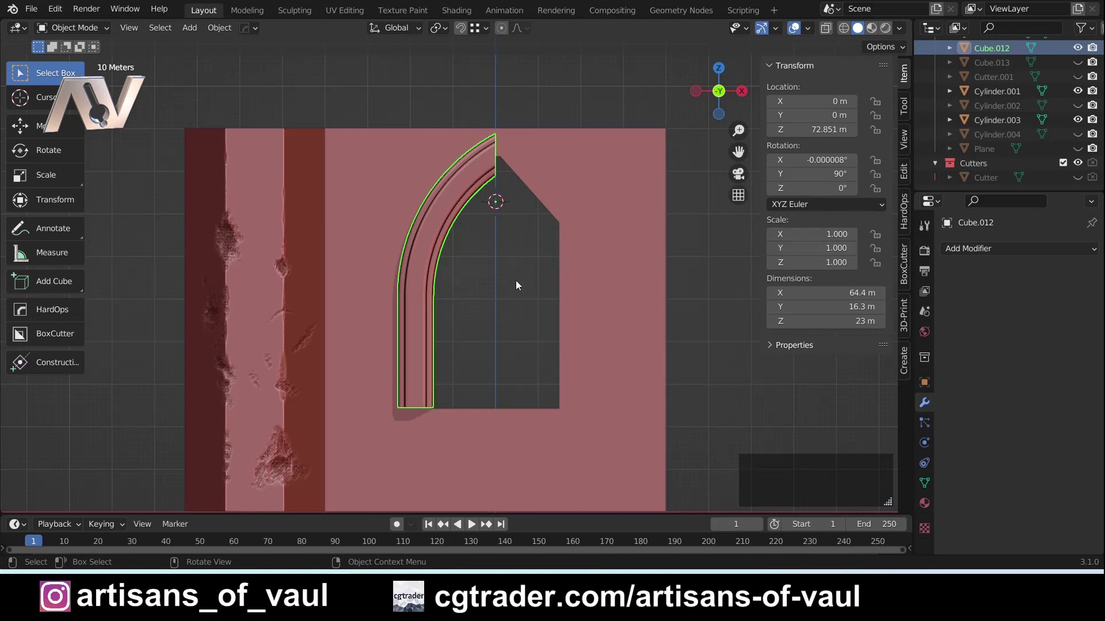
pyautogui.hotkey('shift', 's')
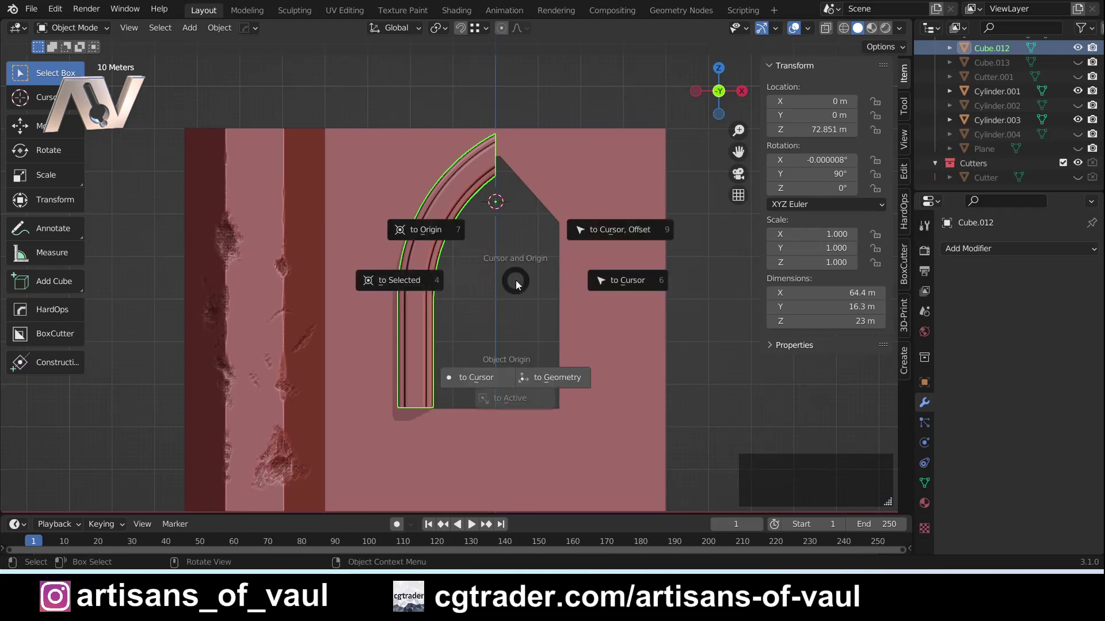
pyautogui.click(546, 376)
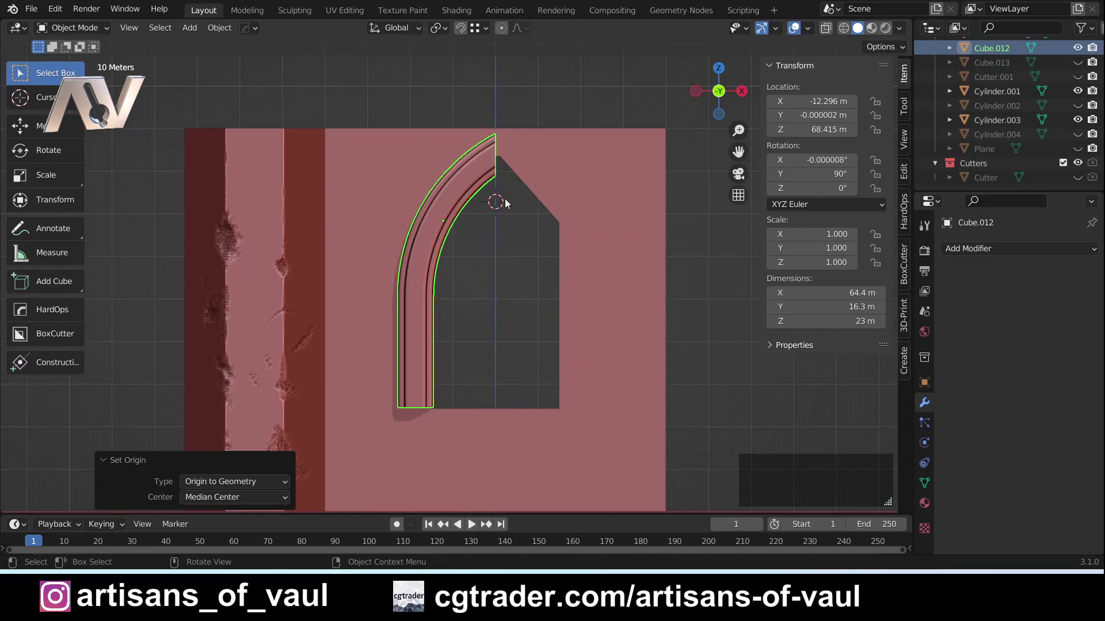
# - Unhide the plane cutter and give the moulding a Mirror modifier on the Z axis only, with Plane as the mirror object
pyautogui.click(1077, 149)
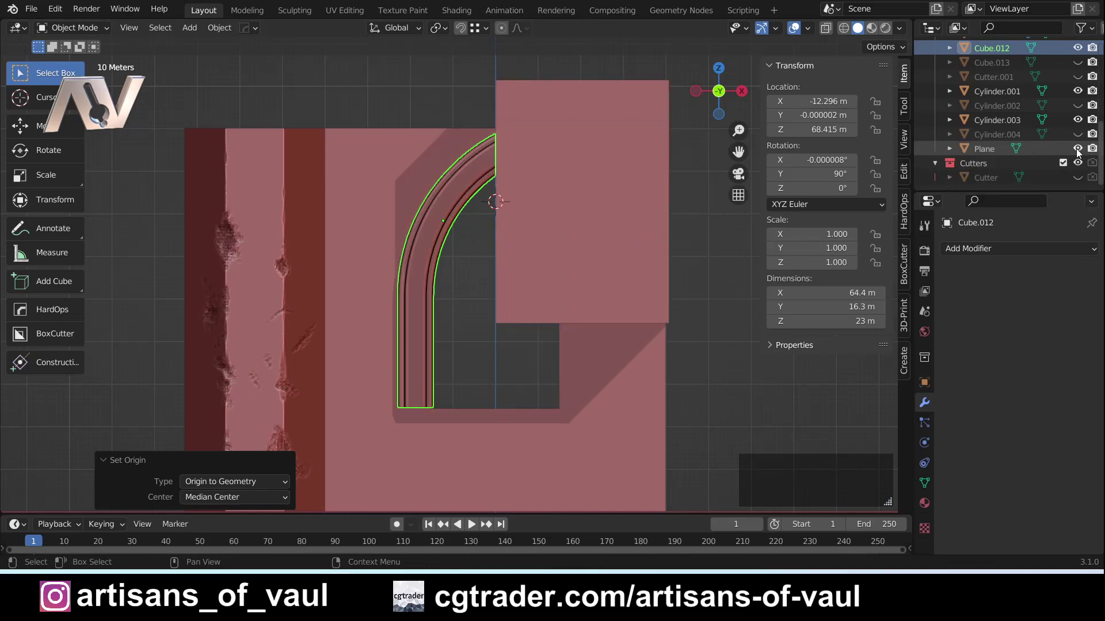
pyautogui.click(976, 250)
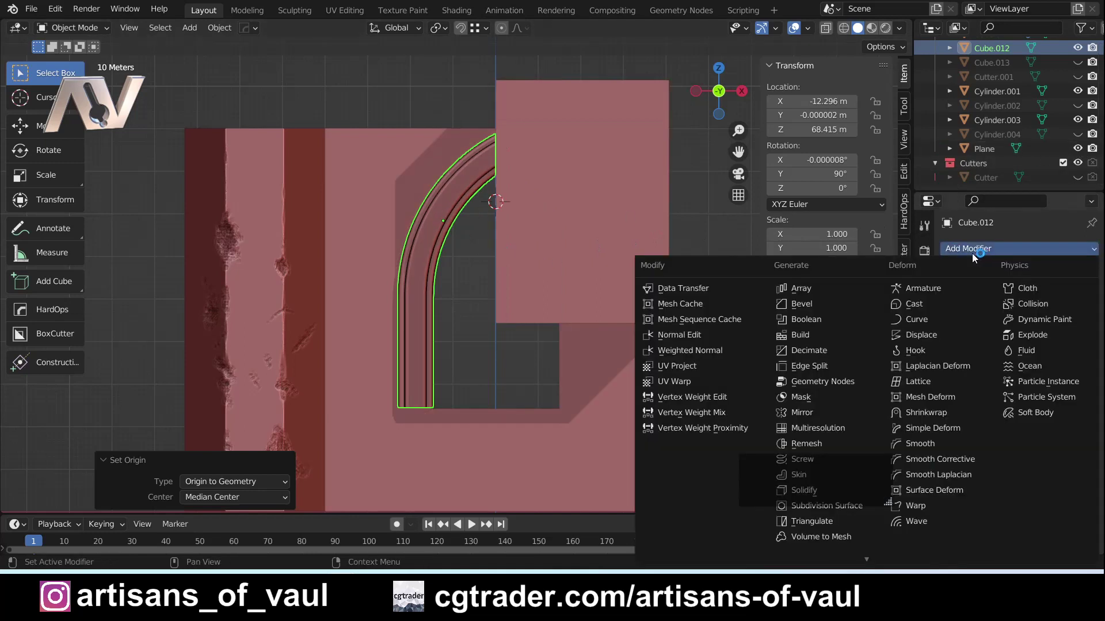
pyautogui.click(801, 412)
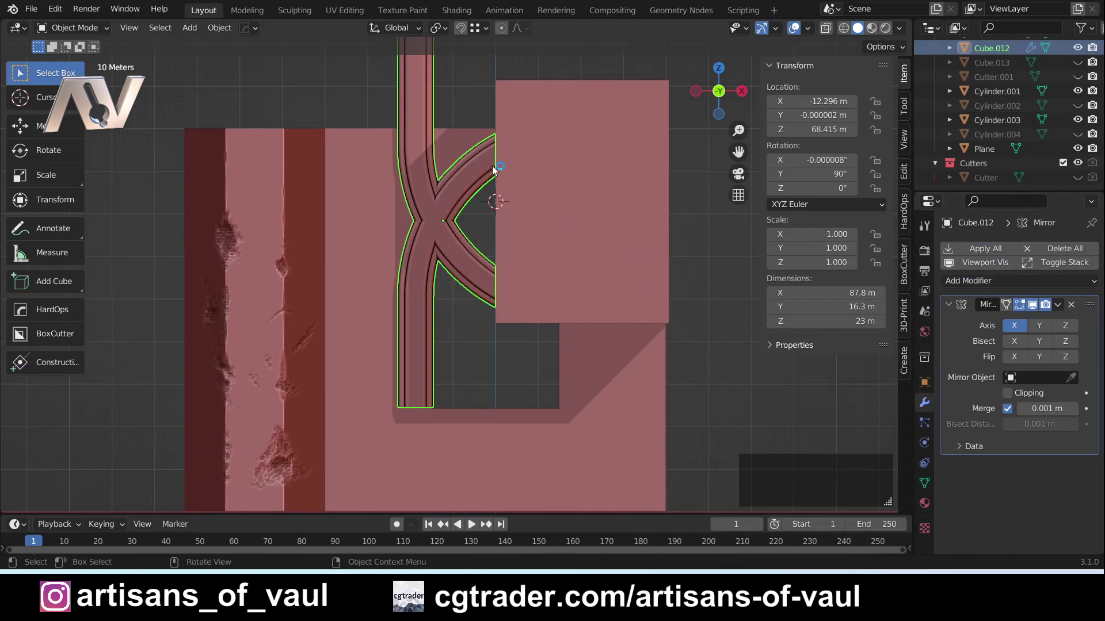
pyautogui.click(1071, 377)
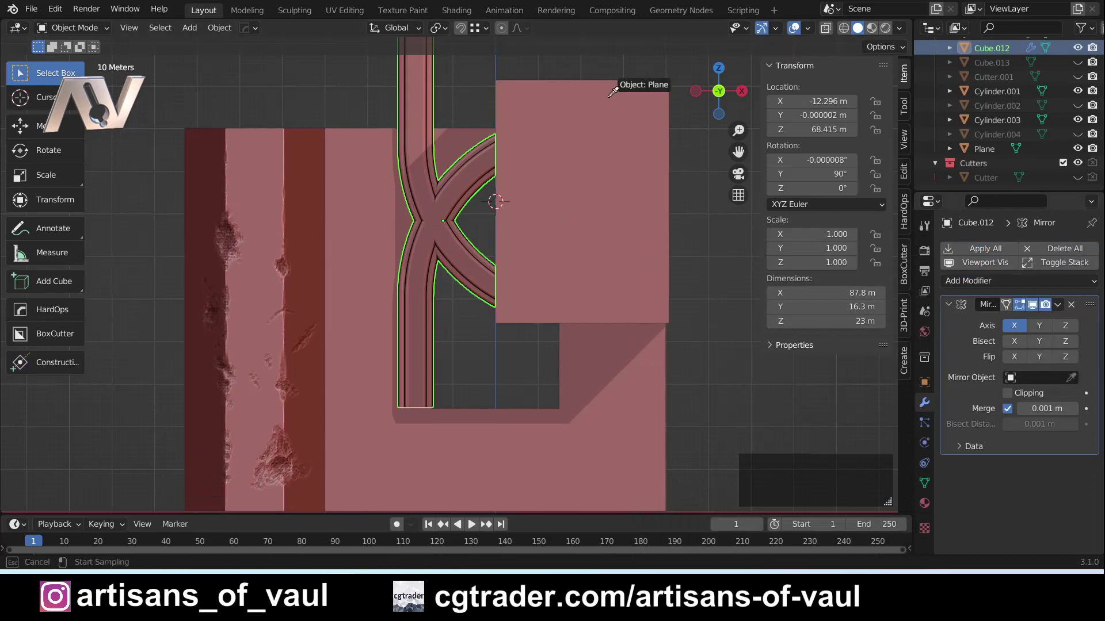
pyautogui.click(525, 85)
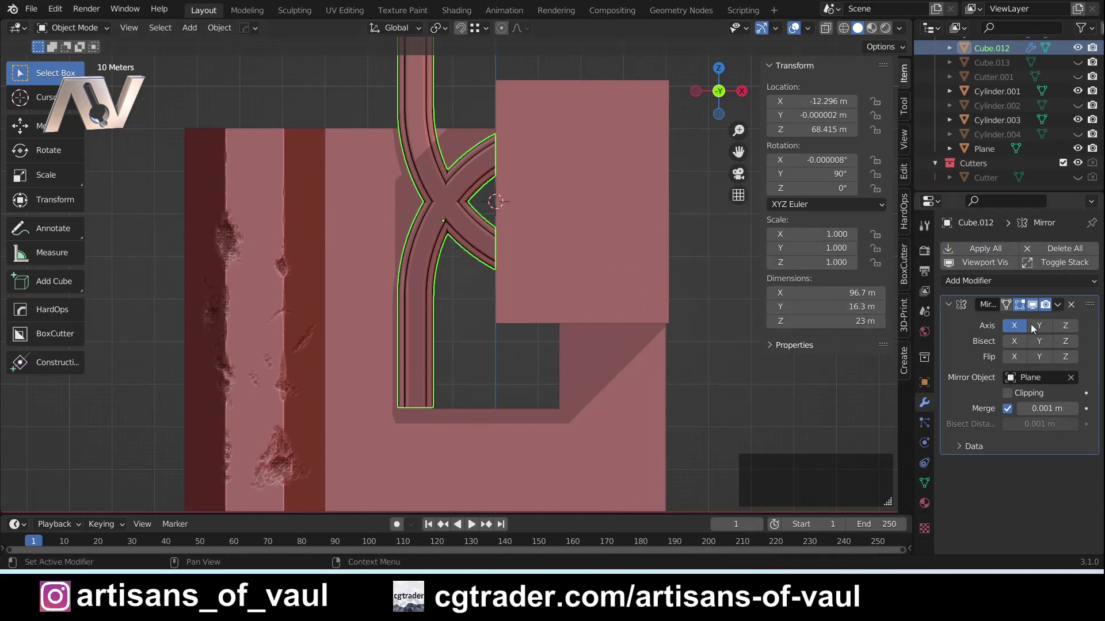
pyautogui.click(1014, 325)
pyautogui.click(1065, 326)
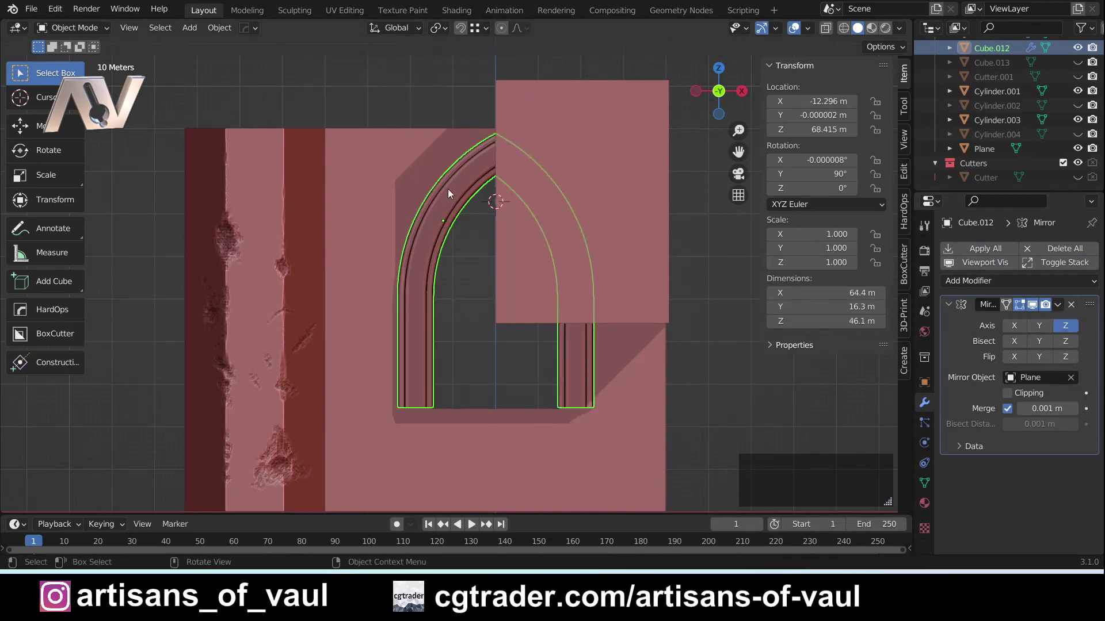
# - Select the plane cutter, check its origin against the arch from an angle and the front, and hide it
pyautogui.moveTo(498, 191); pyautogui.dragTo(448, 217, button='middle')
pyautogui.click(481, 128)
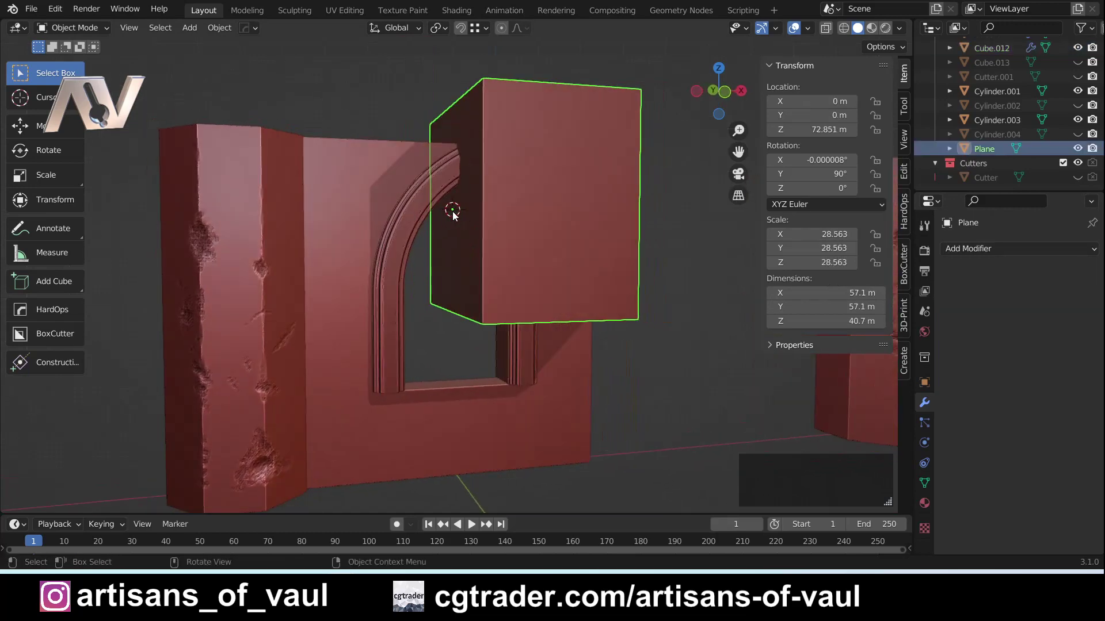
pyautogui.moveTo(448, 209); pyautogui.dragTo(449, 212, button='middle')
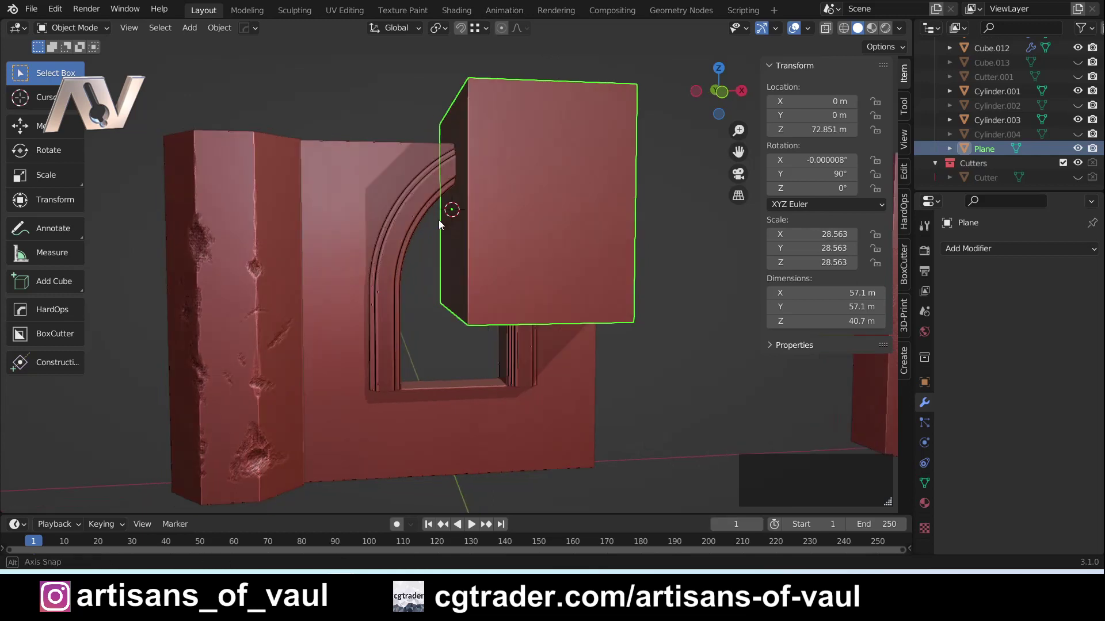
pyautogui.click(722, 91)
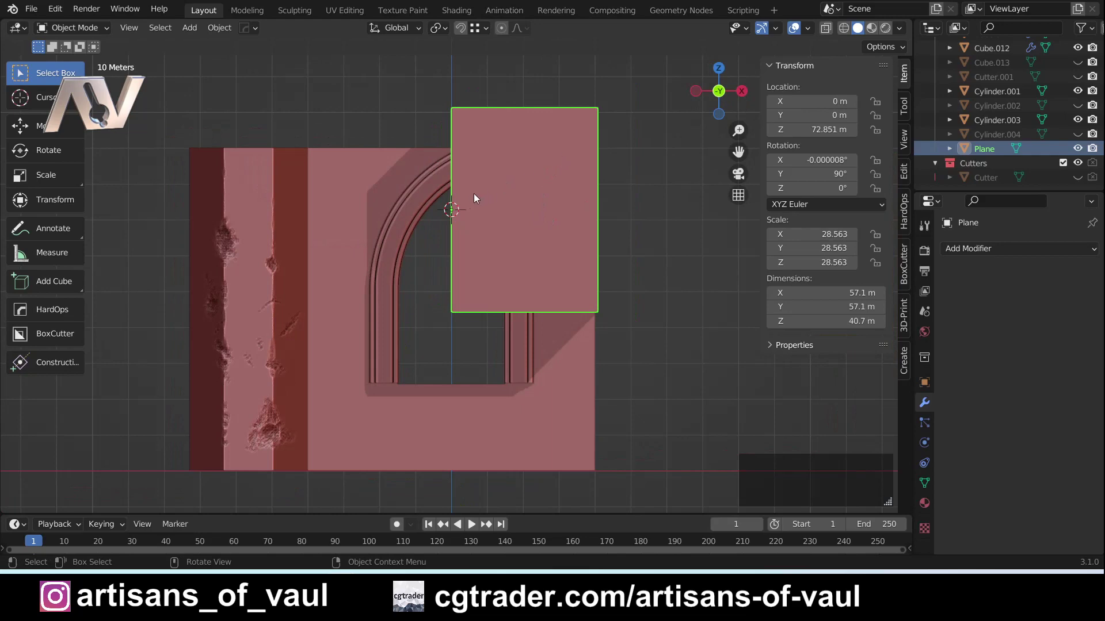
pyautogui.moveTo(474, 195); pyautogui.dragTo(410, 222, button='middle')
pyautogui.moveTo(594, 161); pyautogui.dragTo(557, 168, button='middle')
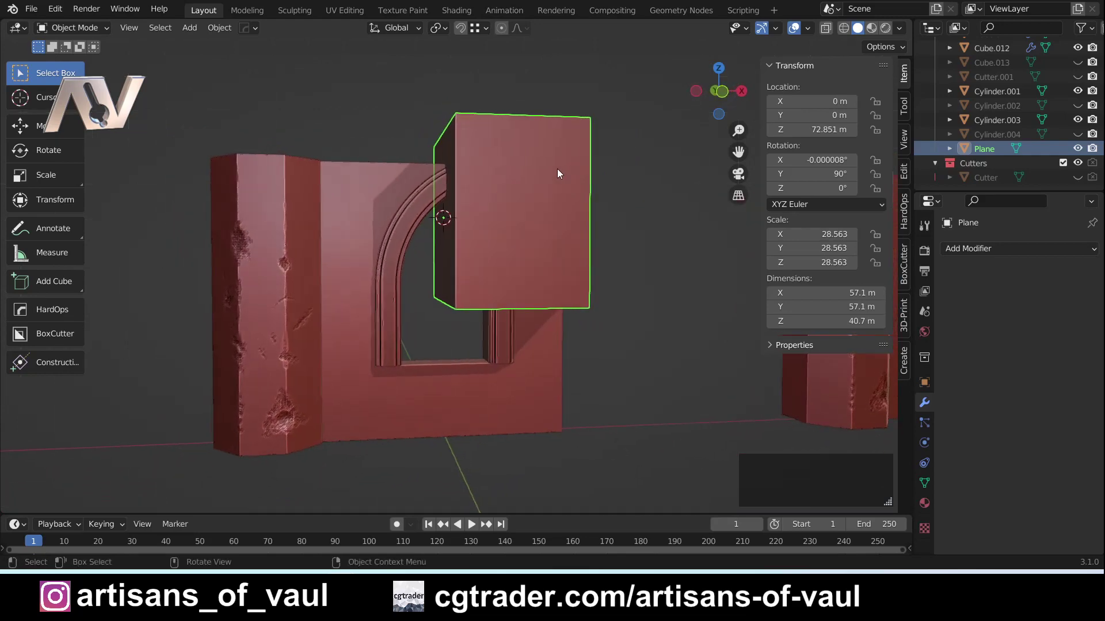
pyautogui.click(723, 95)
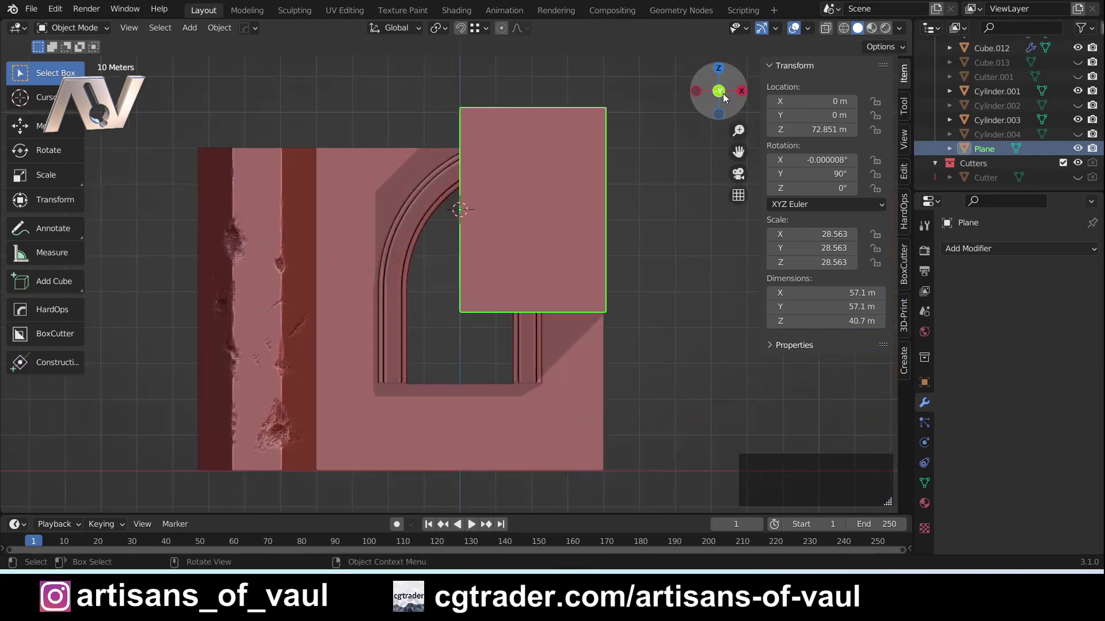
pyautogui.press('h')
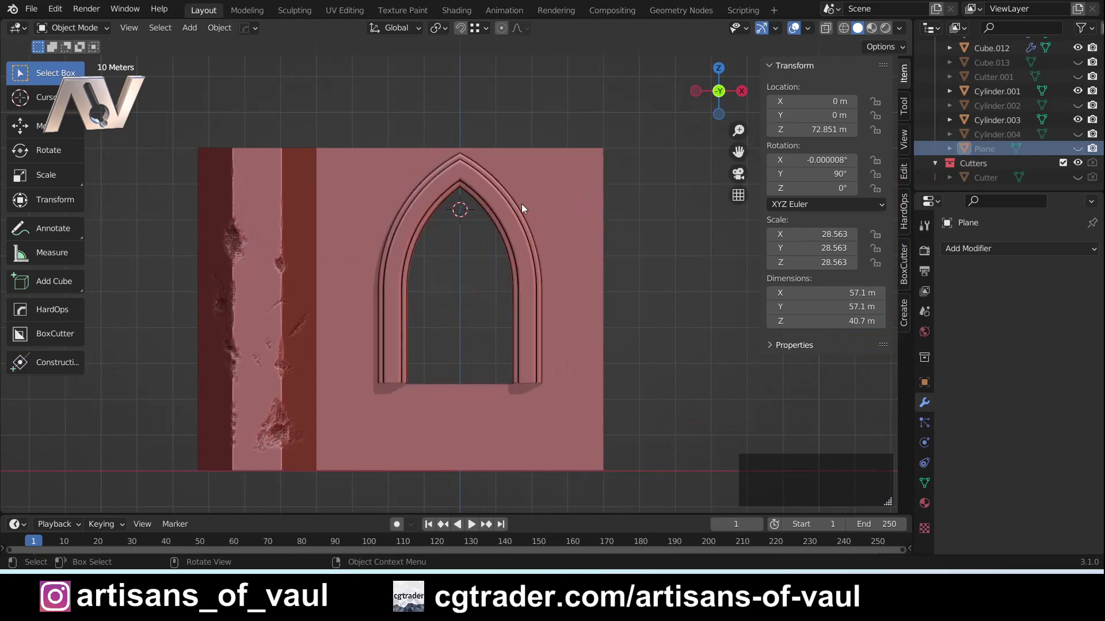
# - Select the arch moulding and examine the vertices along the mirrored seam at its apex in Edit Mode
pyautogui.click(492, 188)
pyautogui.scroll(3, 449, 188)
pyautogui.keyDown('shift'); pyautogui.moveTo(456, 167); pyautogui.dragTo(460, 190, button='middle'); pyautogui.keyUp('shift')
pyautogui.scroll(1, 453, 222)
pyautogui.scroll(-2, 455, 199)
pyautogui.scroll(-1, 461, 267)
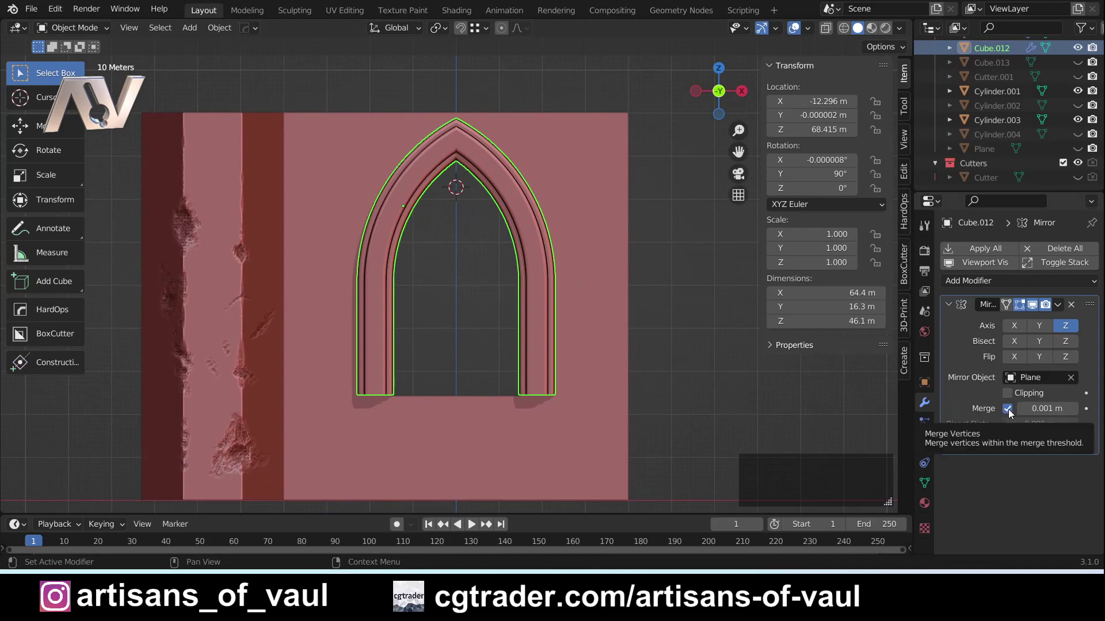
pyautogui.press('Tab')
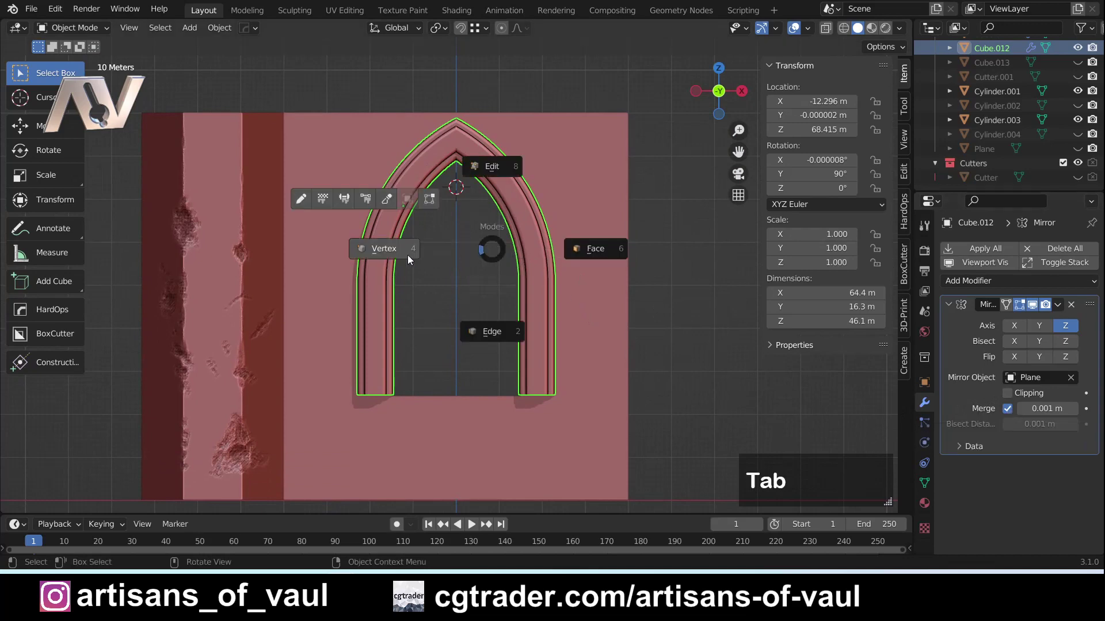
pyautogui.scroll(5, 453, 185)
pyautogui.keyDown('shift'); pyautogui.moveTo(470, 262); pyautogui.dragTo(518, 307, button='middle'); pyautogui.keyUp('shift')
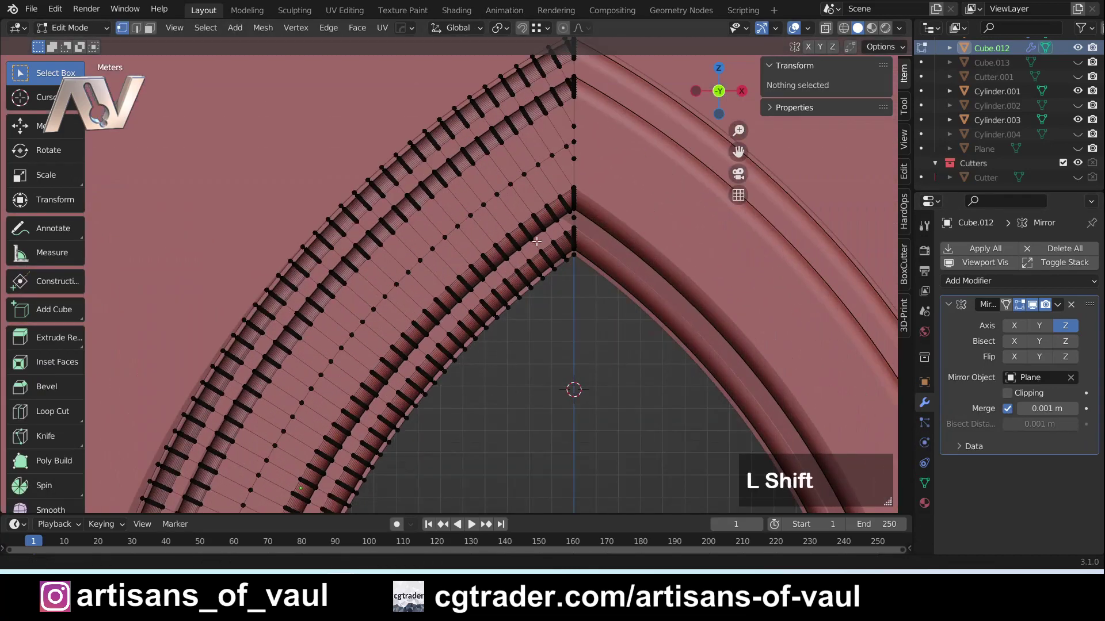
pyautogui.scroll(4, 575, 316)
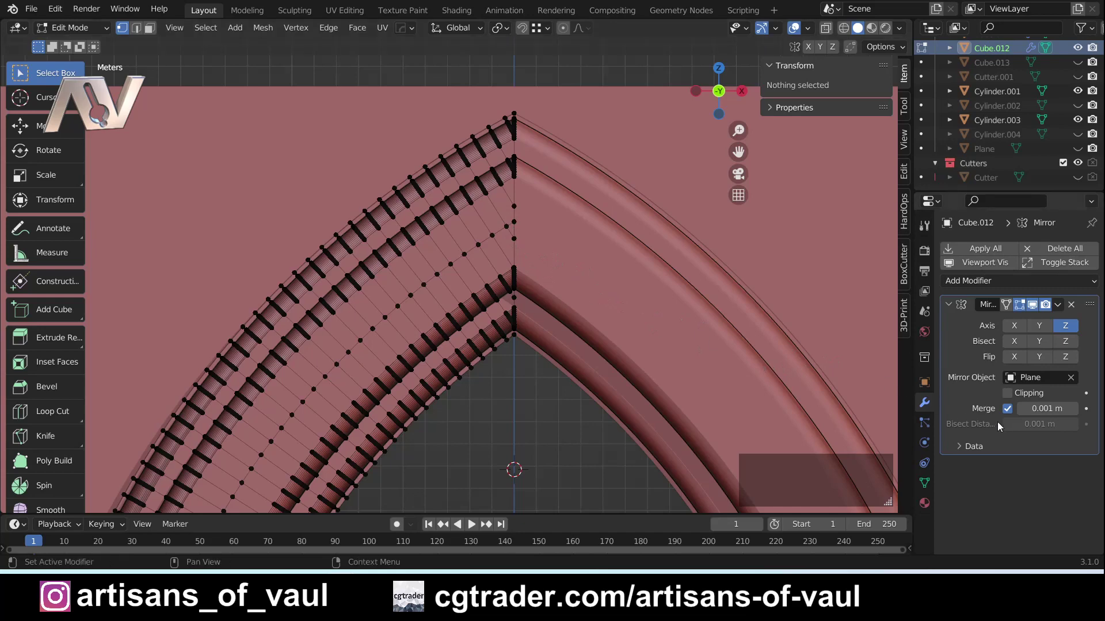
# - Apply all modifiers on the arch moulding in Object Mode so the mirrored half becomes real geometry
pyautogui.click(986, 250)
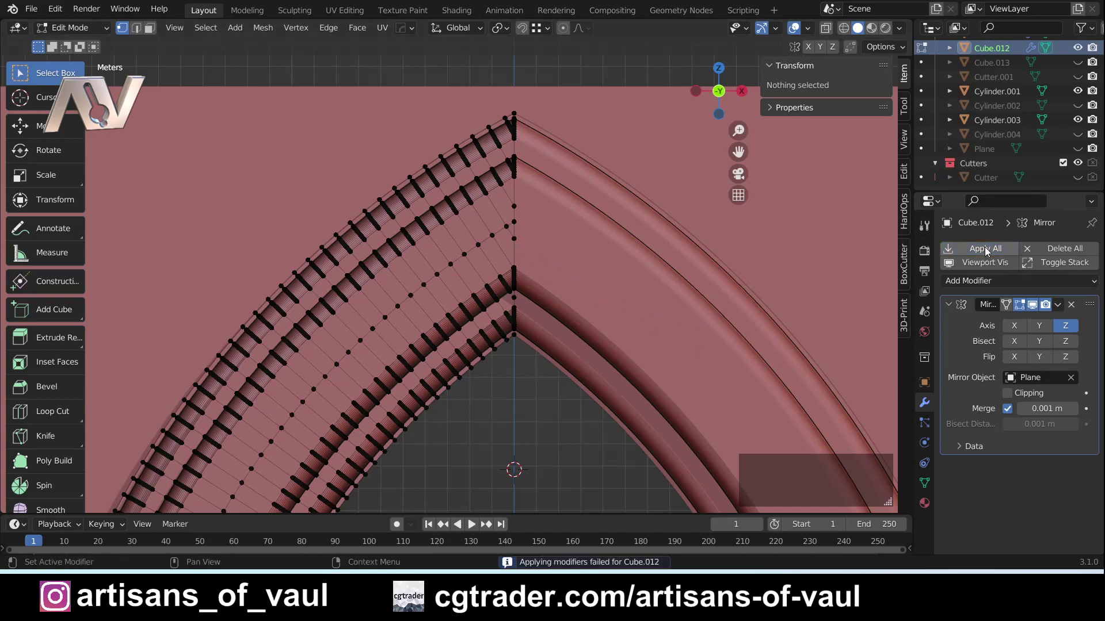
pyautogui.press('Tab')
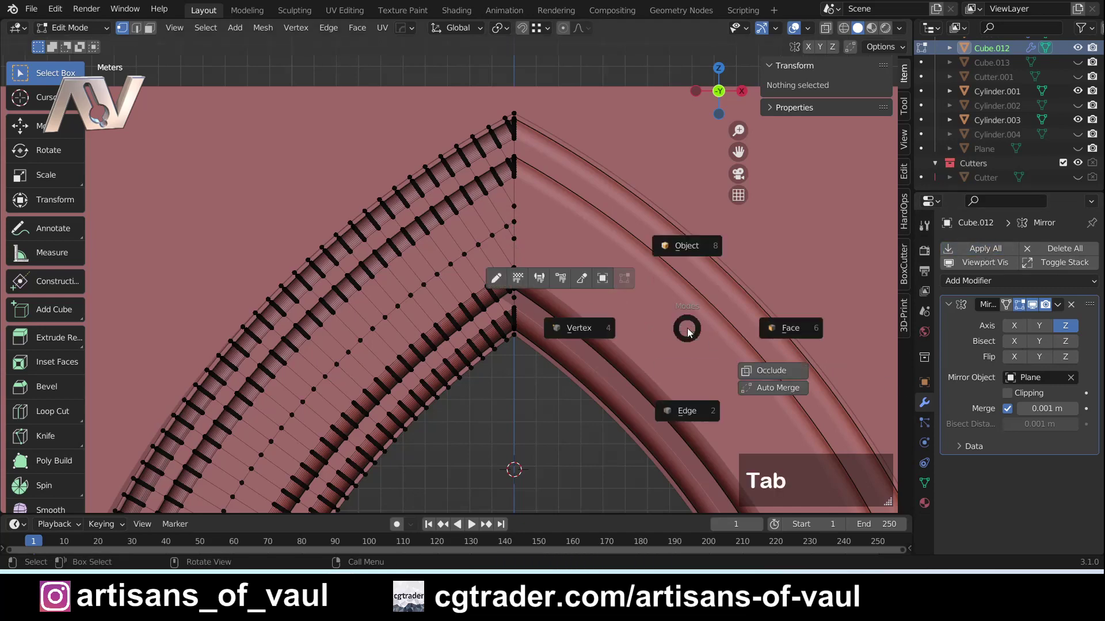
pyautogui.click(695, 248)
pyautogui.click(975, 248)
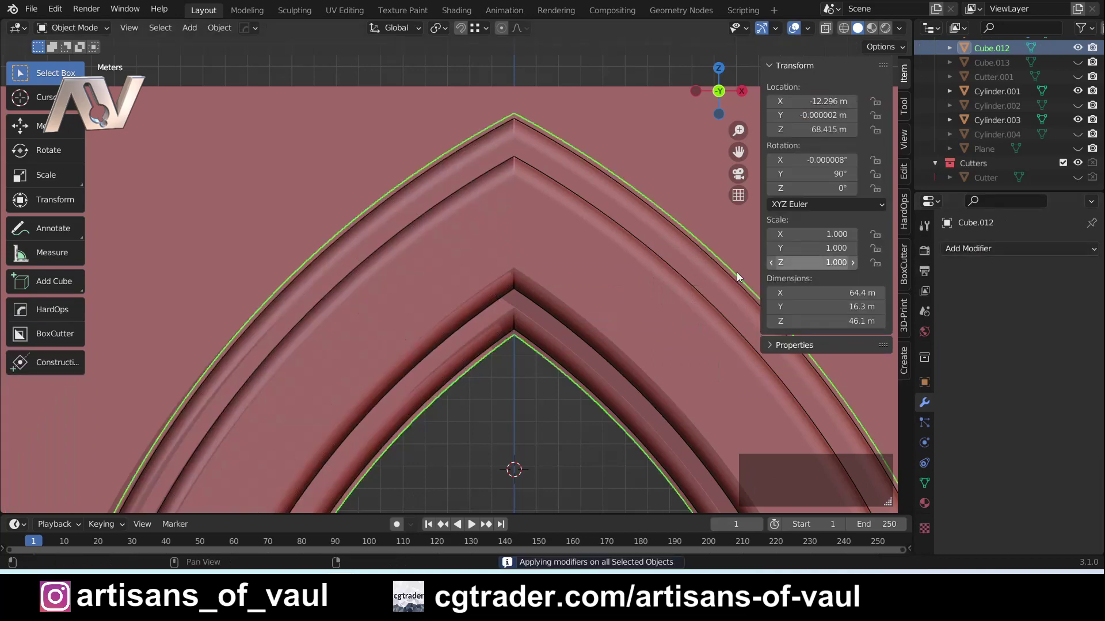
# - Test whether the mirrored halves are joined by moving a seam vertex near the arch's apex in Edit Mode, and return to Object Mode
pyautogui.press('Tab')
pyautogui.click(518, 284)
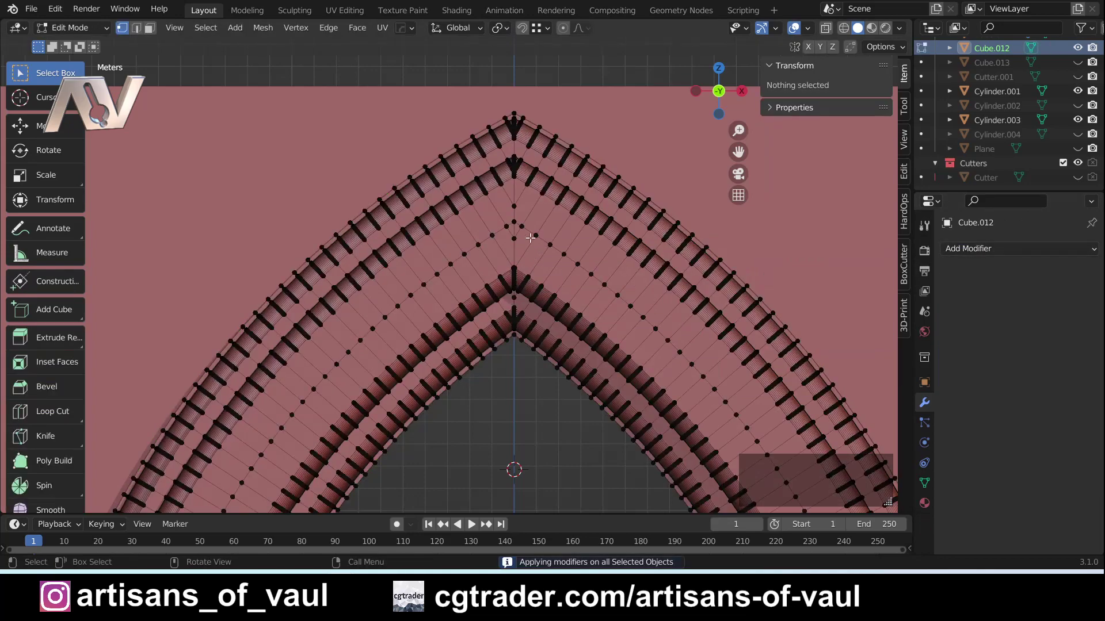
pyautogui.scroll(5, 530, 238)
pyautogui.click(598, 344)
pyautogui.press('g')
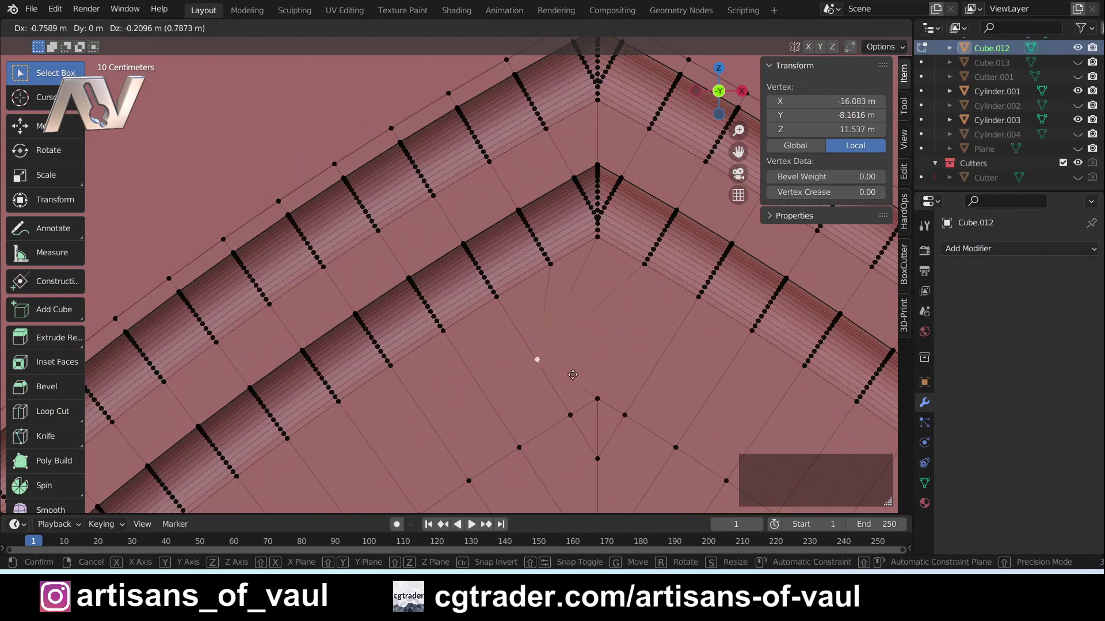
pyautogui.click(622, 356)
pyautogui.scroll(-5, 618, 363)
pyautogui.press('Tab')
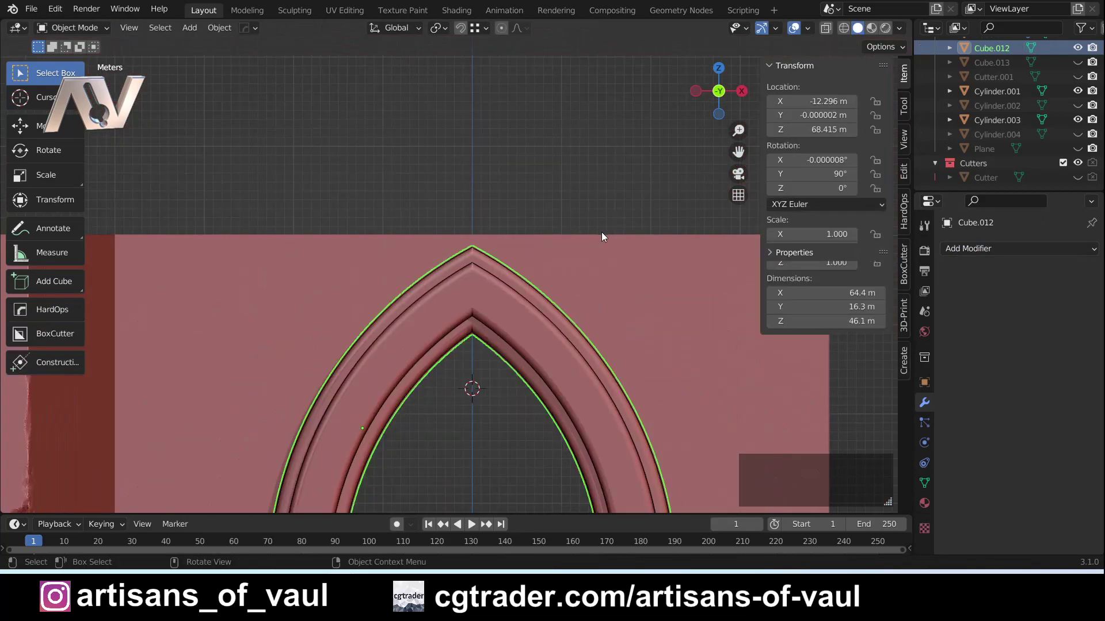
# - Duplicate the bottom end face of the arch moulding's left leg in place in face mode
pyautogui.scroll(-4, 602, 233)
pyautogui.keyDown('shift'); pyautogui.moveTo(552, 288); pyautogui.dragTo(550, 232, button='middle'); pyautogui.keyUp('shift')
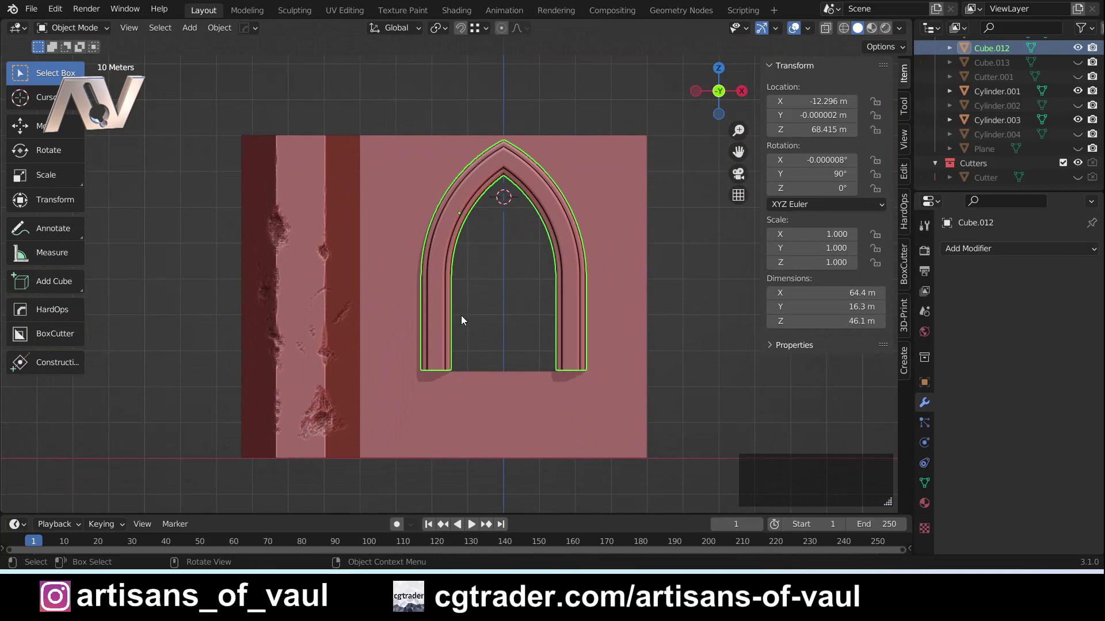
pyautogui.scroll(3, 453, 343)
pyautogui.keyDown('shift'); pyautogui.moveTo(490, 336); pyautogui.dragTo(470, 361, button='middle'); pyautogui.keyUp('shift')
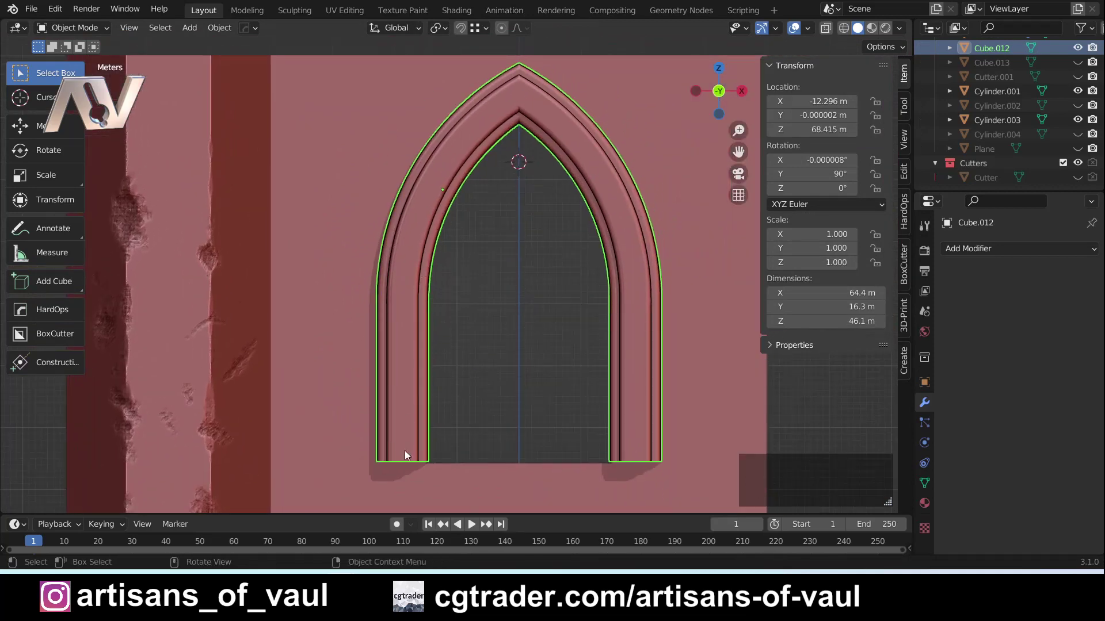
pyautogui.keyDown('shift'); pyautogui.moveTo(525, 299); pyautogui.dragTo(524, 311, button='middle'); pyautogui.keyUp('shift')
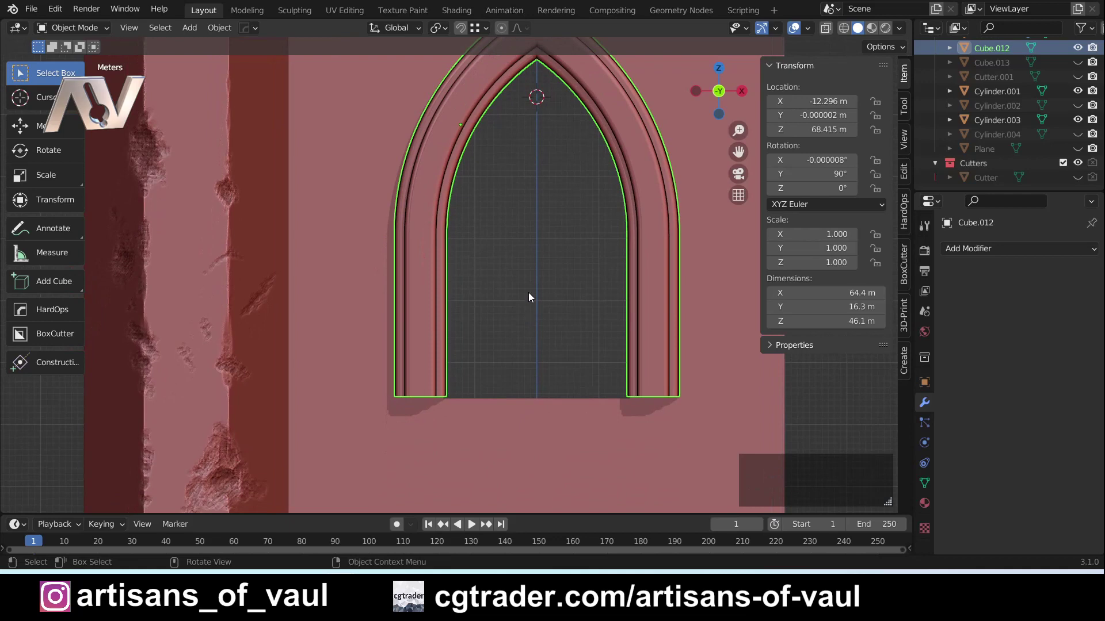
pyautogui.moveTo(528, 292); pyautogui.dragTo(464, 355, button='middle')
pyautogui.press('Tab')
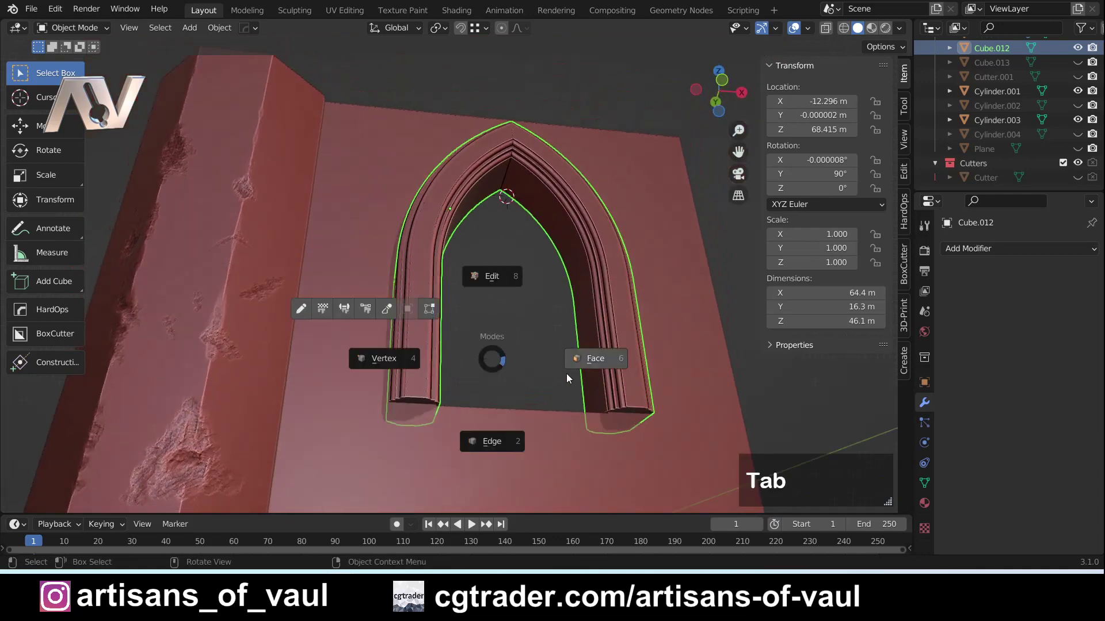
pyautogui.click(590, 360)
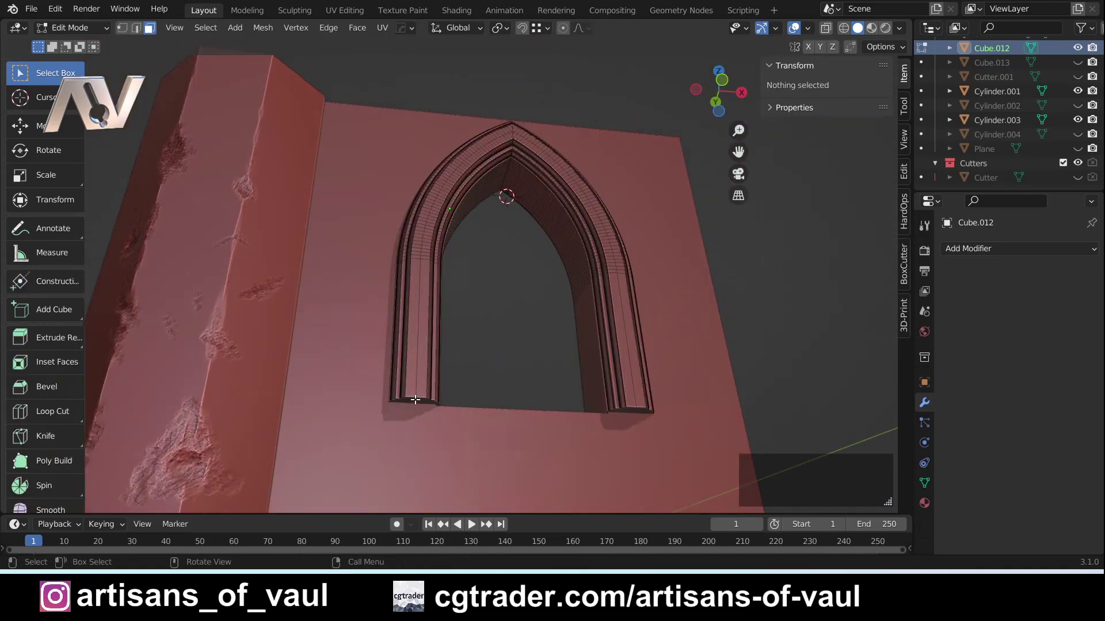
pyautogui.click(416, 399)
pyautogui.moveTo(522, 377); pyautogui.dragTo(508, 390, button='middle')
pyautogui.hotkey('shift', 'd')
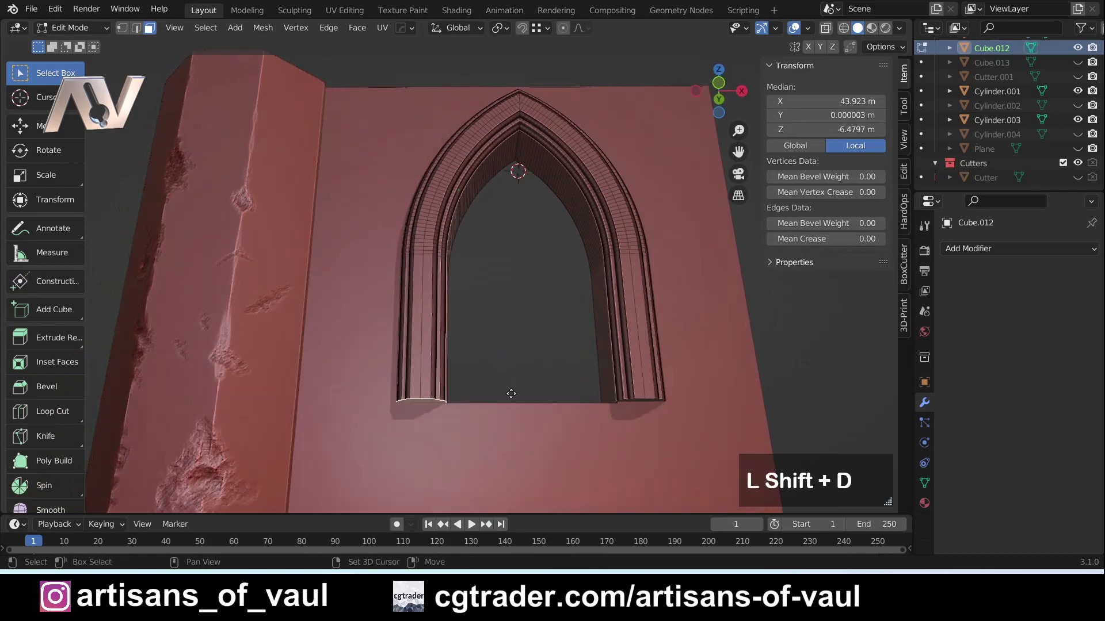
pyautogui.rightClick(589, 331)
# - Separate the duplicated end face into its own object and return to Object Mode
pyautogui.moveTo(504, 326); pyautogui.dragTo(519, 354, button='middle')
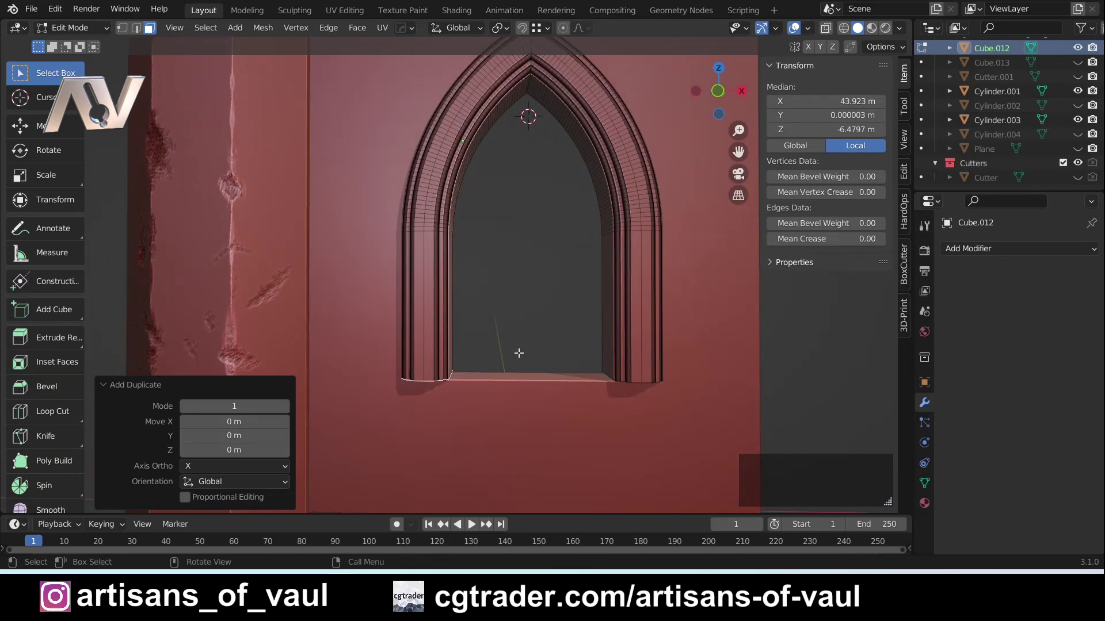
pyautogui.press('p')
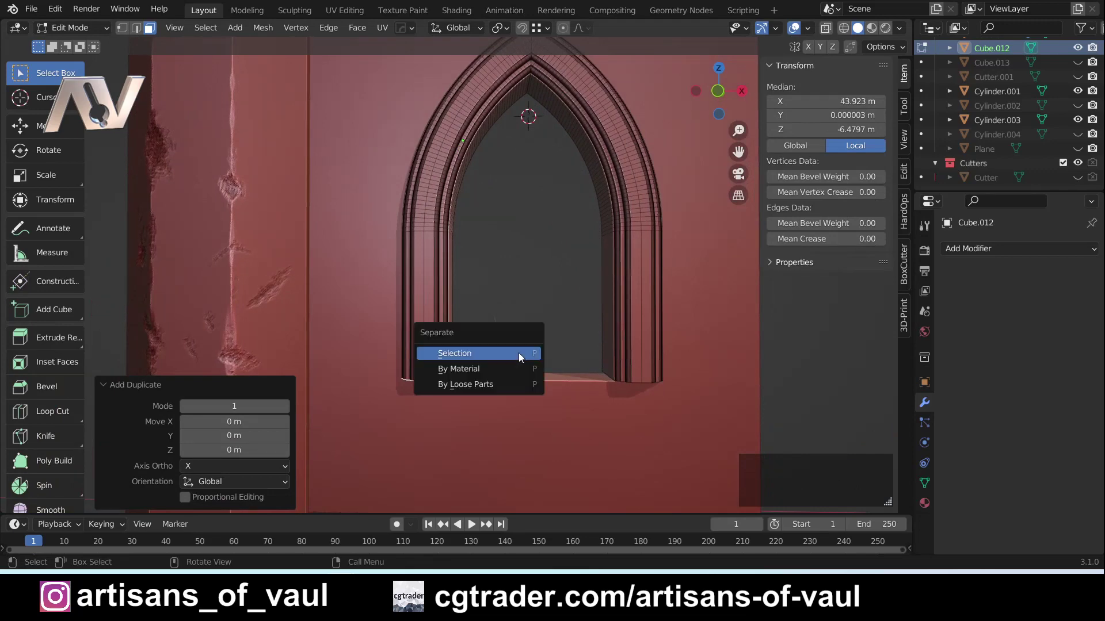
pyautogui.click(456, 353)
pyautogui.press('Tab')
# - Select the separated end-face object and move it into the window opening, about 19 m along X, 1.9 m along Y and 4.2 m along Z
pyautogui.click(482, 209)
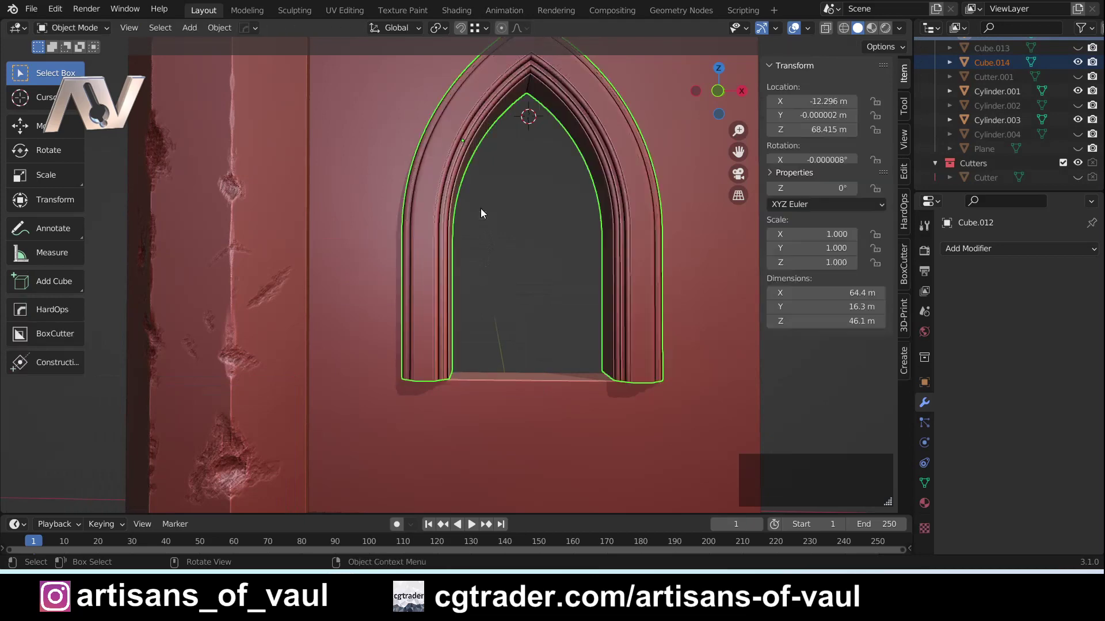
pyautogui.click(430, 380)
pyautogui.click(433, 343)
pyautogui.moveTo(430, 382); pyautogui.dragTo(467, 345, button='middle')
pyautogui.click(425, 372)
pyautogui.click(718, 87)
pyautogui.moveTo(425, 230); pyautogui.dragTo(451, 249, button='middle')
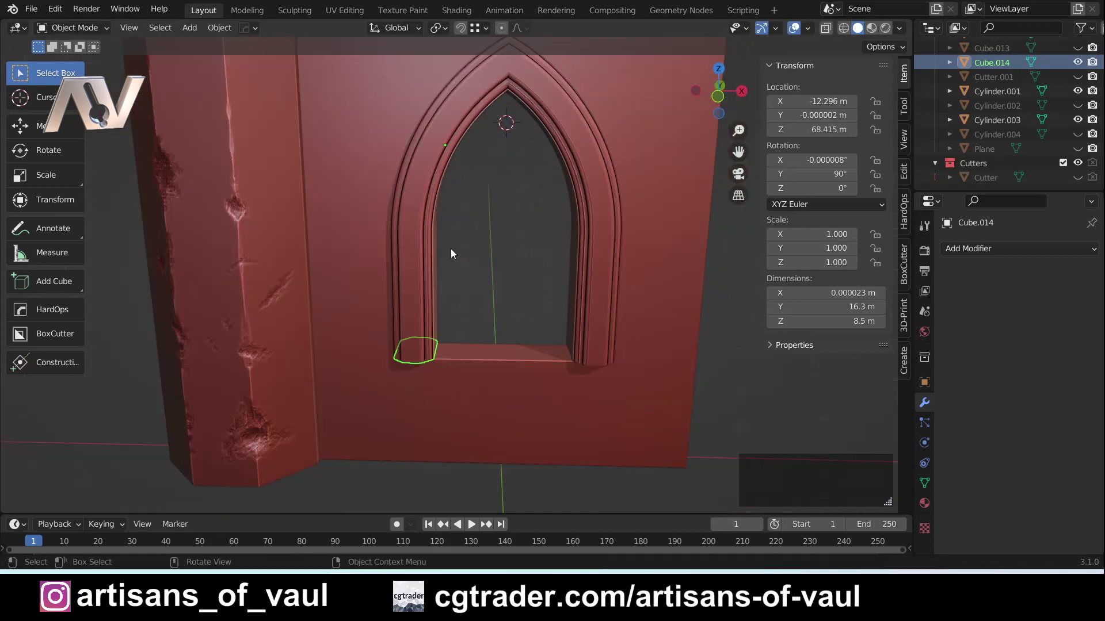
pyautogui.press('g')
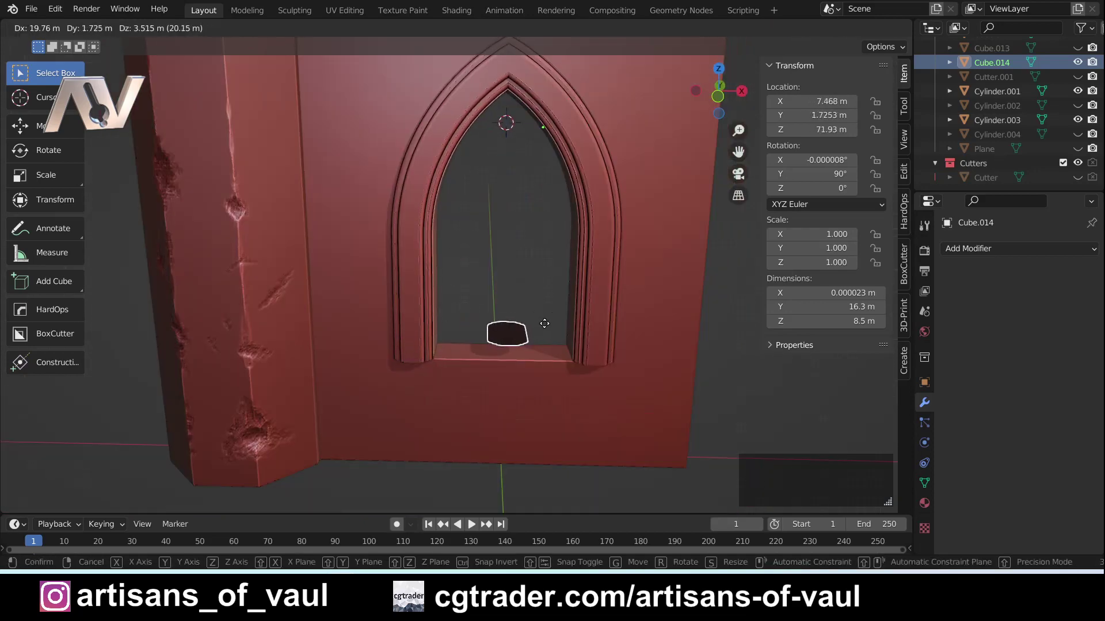
pyautogui.click(583, 291)
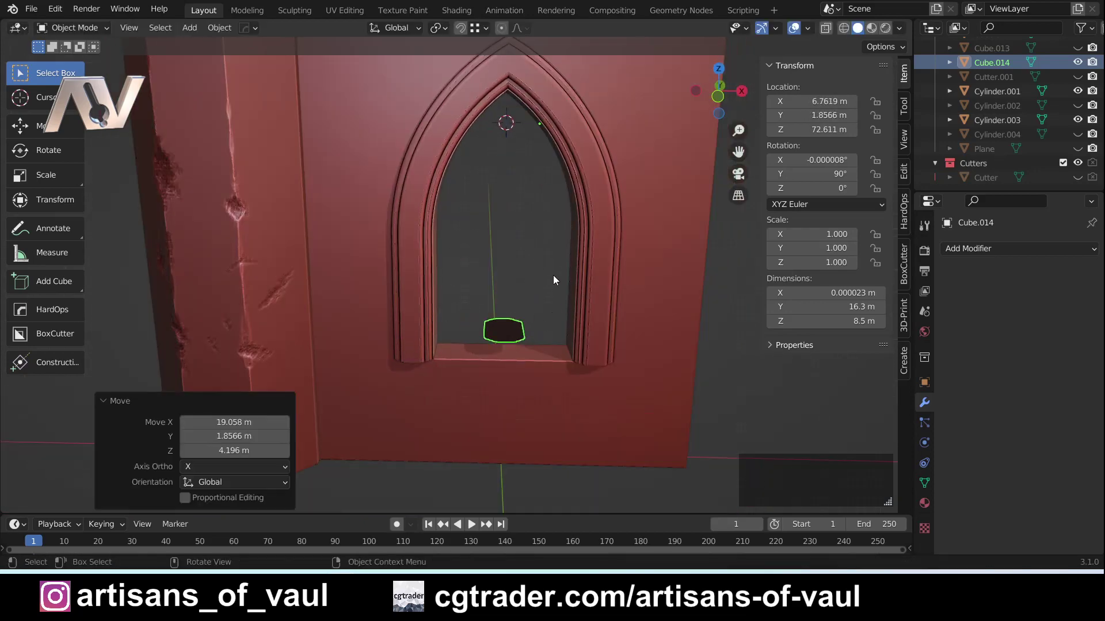
# - Set the separated face's origin to its geometry and snap the object to the 3D cursor with offset
pyautogui.moveTo(554, 275); pyautogui.dragTo(529, 317, button='middle')
pyautogui.scroll(2, 531, 317)
pyautogui.hotkey('shift', 's')
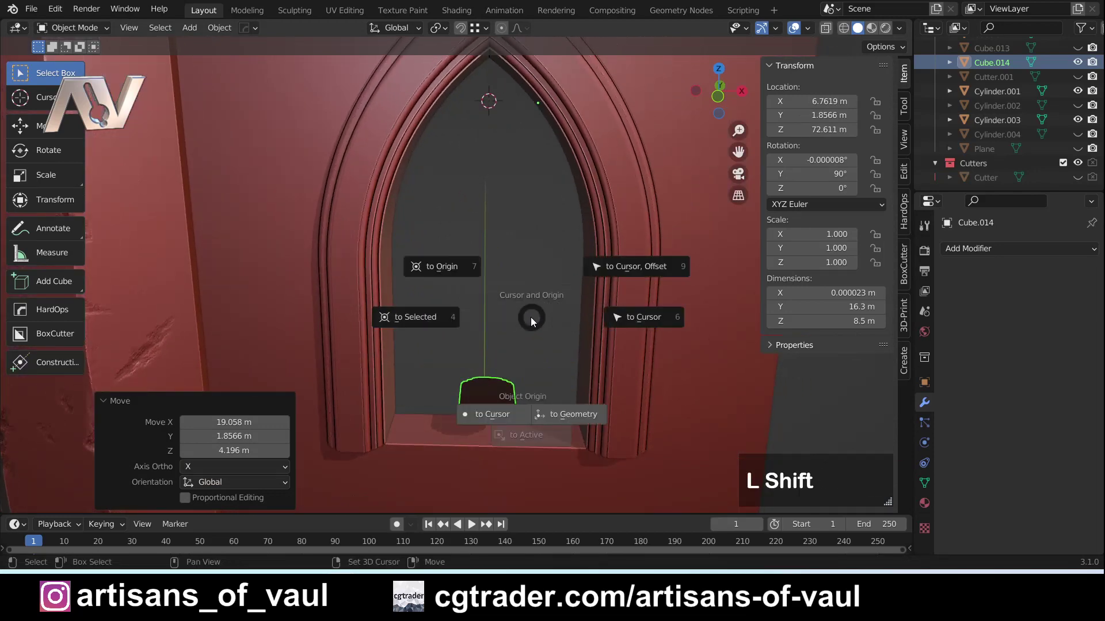
pyautogui.click(570, 423)
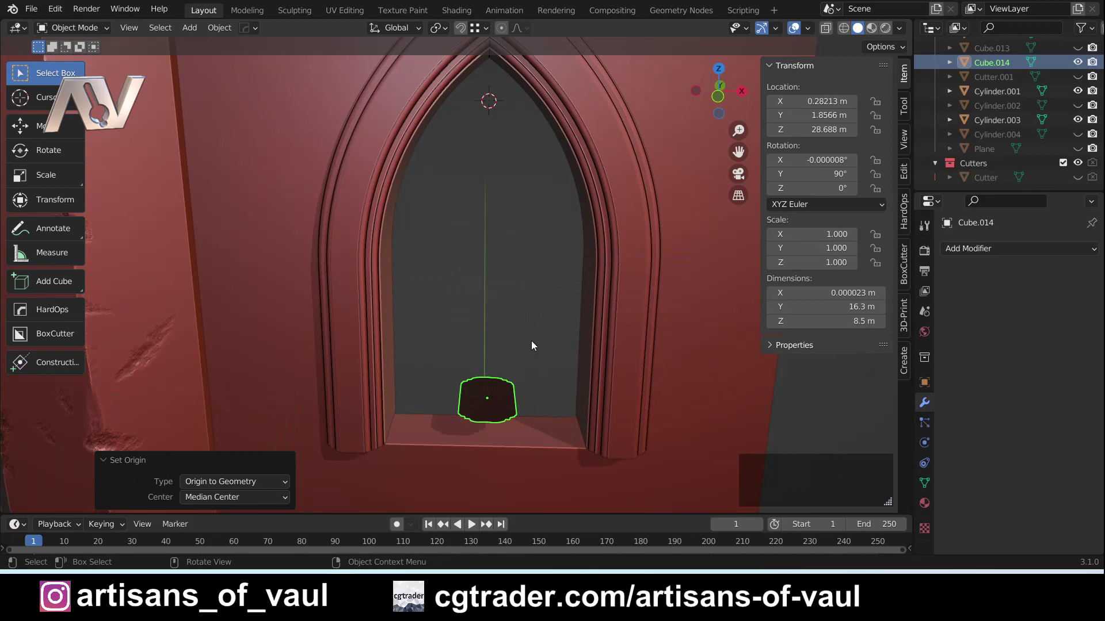
pyautogui.hotkey('shift', 's')
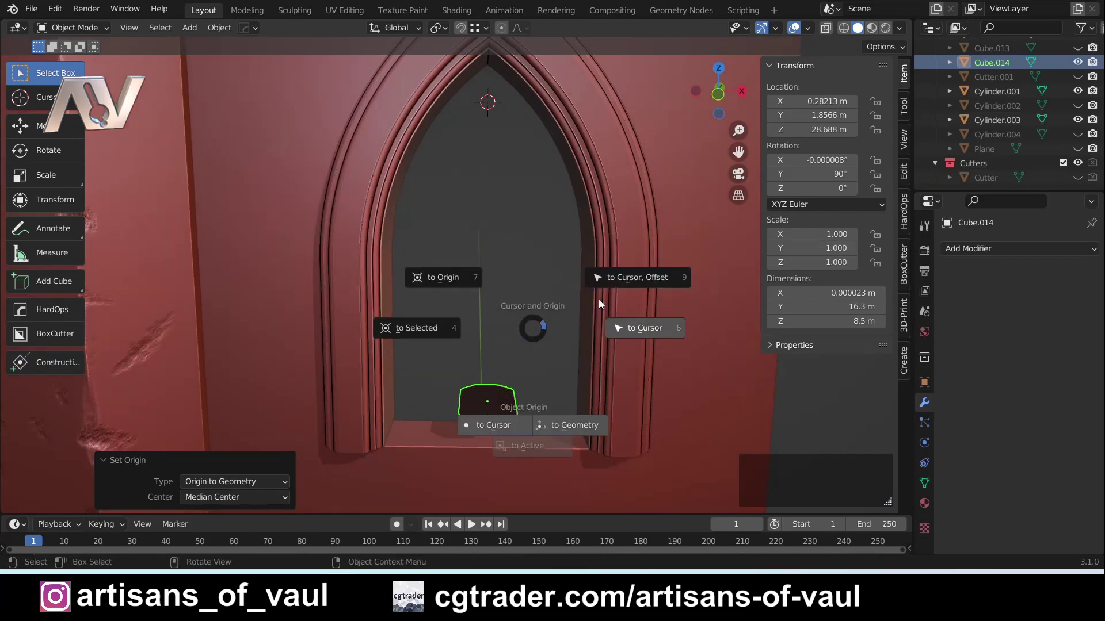
pyautogui.click(636, 277)
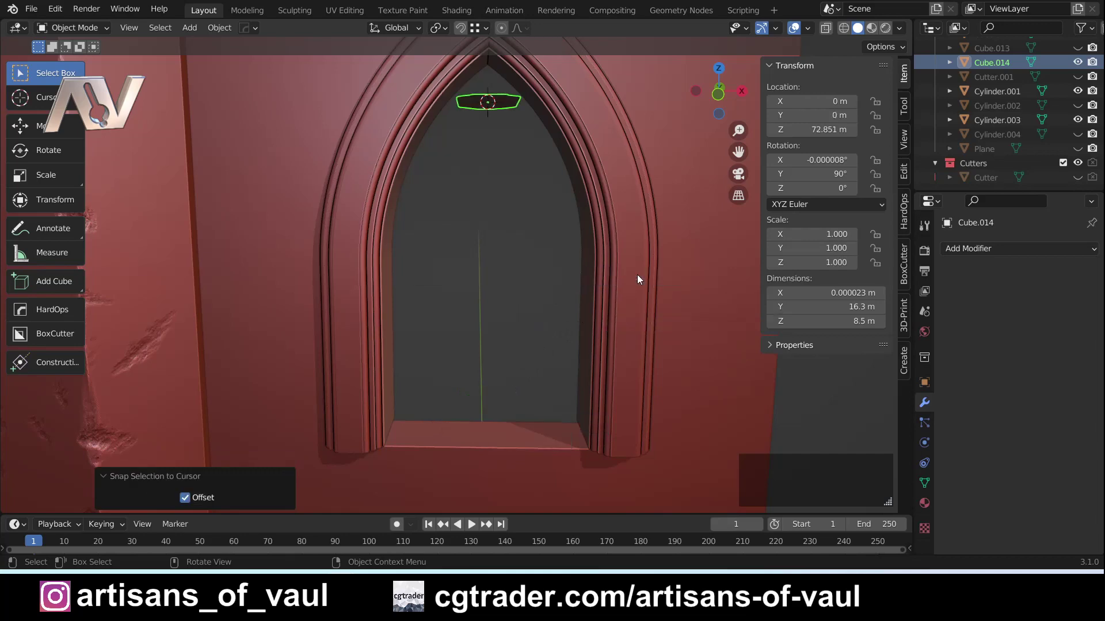
# - Lower the separated face about 45 m along the Z axis to just above the window sill
pyautogui.click(718, 94)
pyautogui.scroll(2, 524, 185)
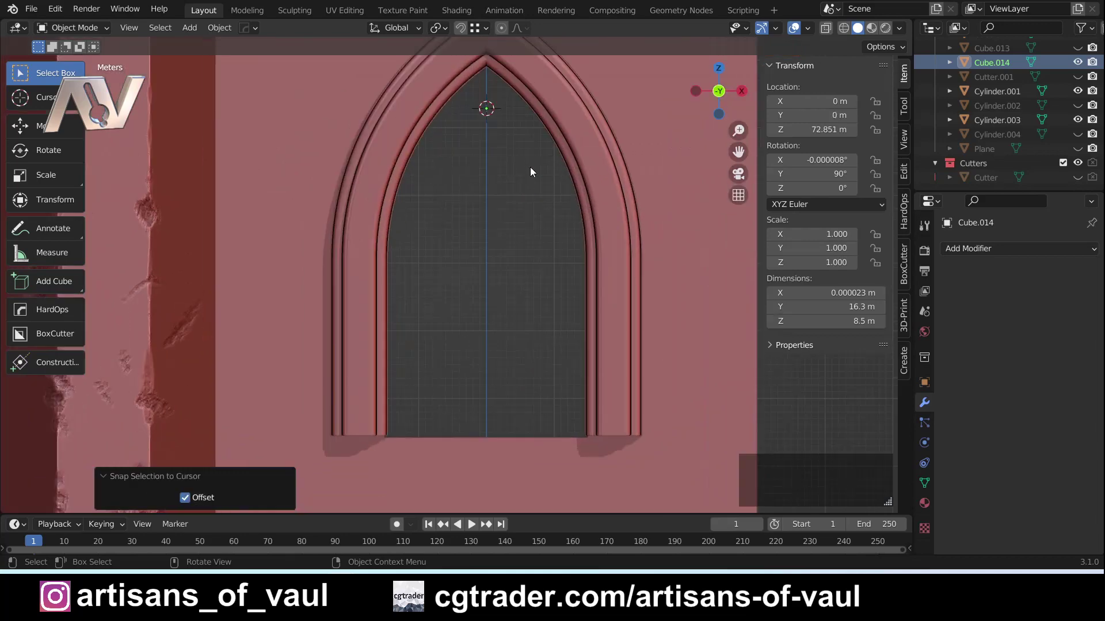
pyautogui.press('g')
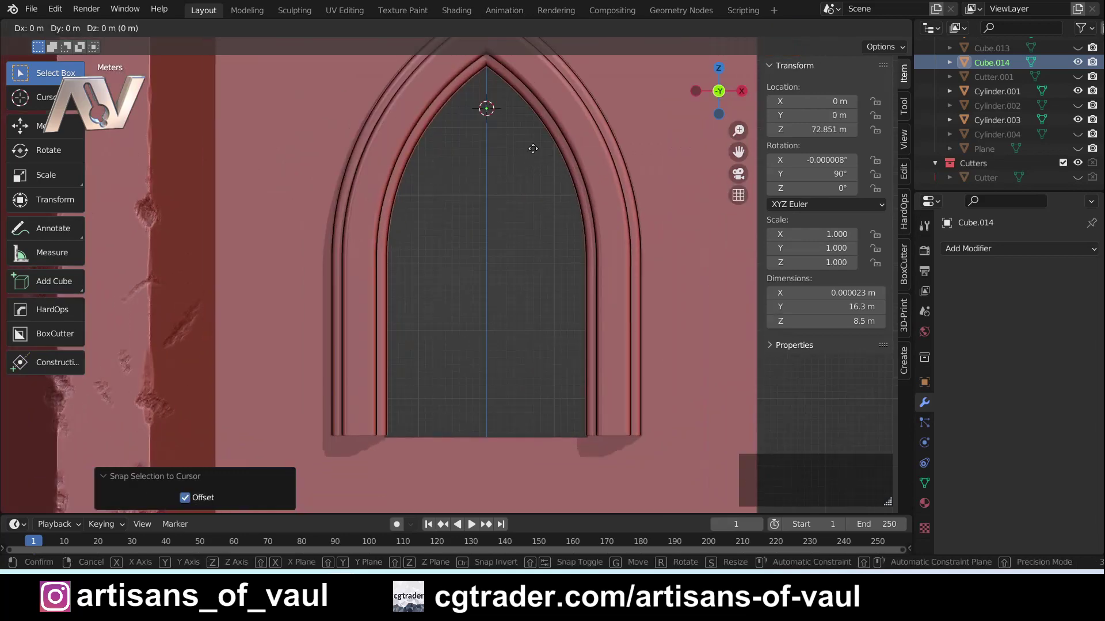
pyautogui.press('z')
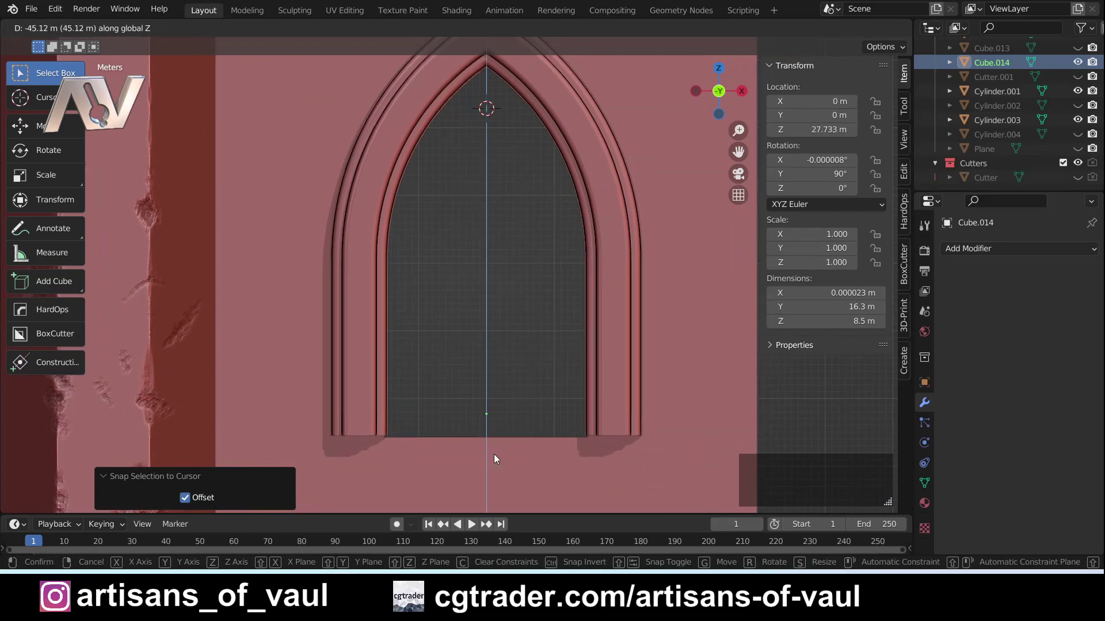
pyautogui.click(494, 454)
# - Extrude the separated face about 7.7 m upward into a short pillar block
pyautogui.moveTo(494, 454); pyautogui.dragTo(522, 406, button='middle')
pyautogui.press('Tab')
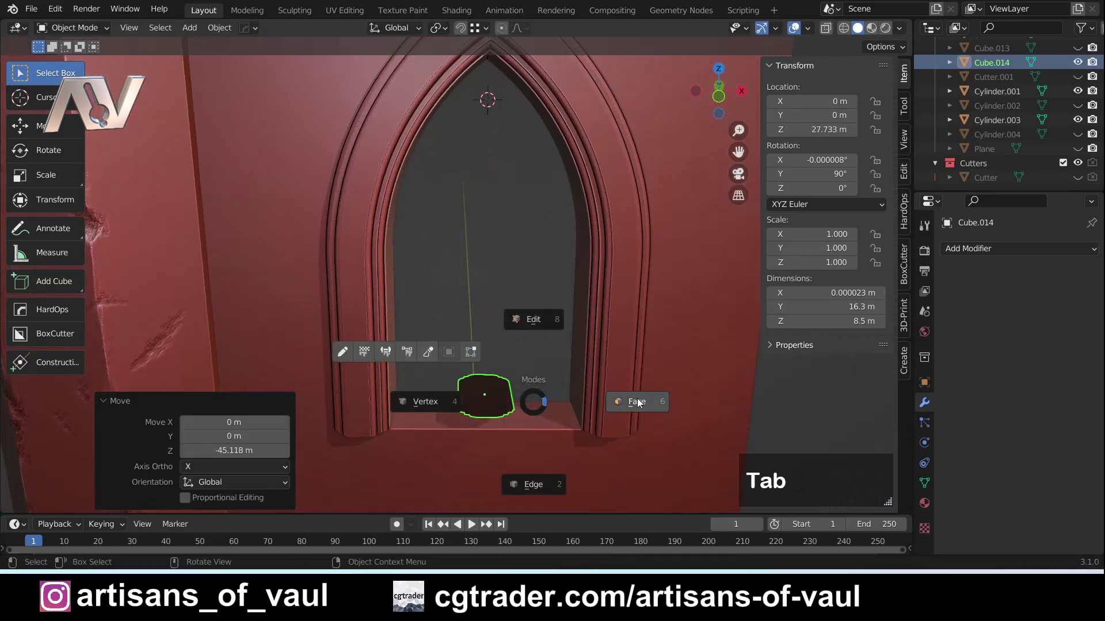
pyautogui.click(636, 403)
pyautogui.press('e')
pyautogui.click(564, 362)
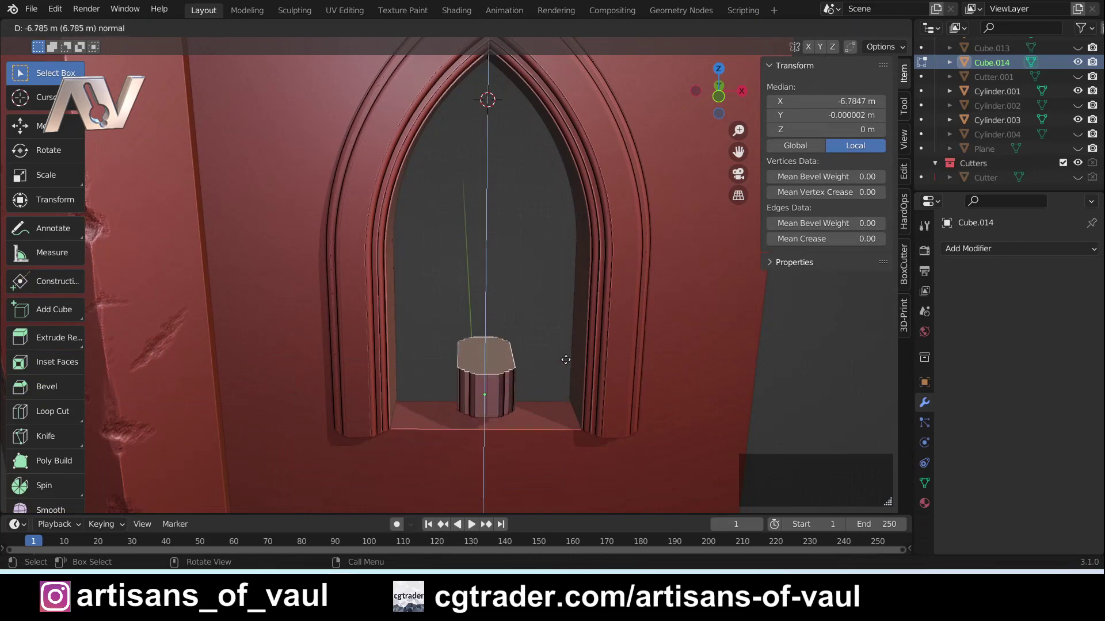
# - Turn on the Face Orientation overlay and examine the extruded block's face directions
pyautogui.click(808, 27)
pyautogui.click(719, 299)
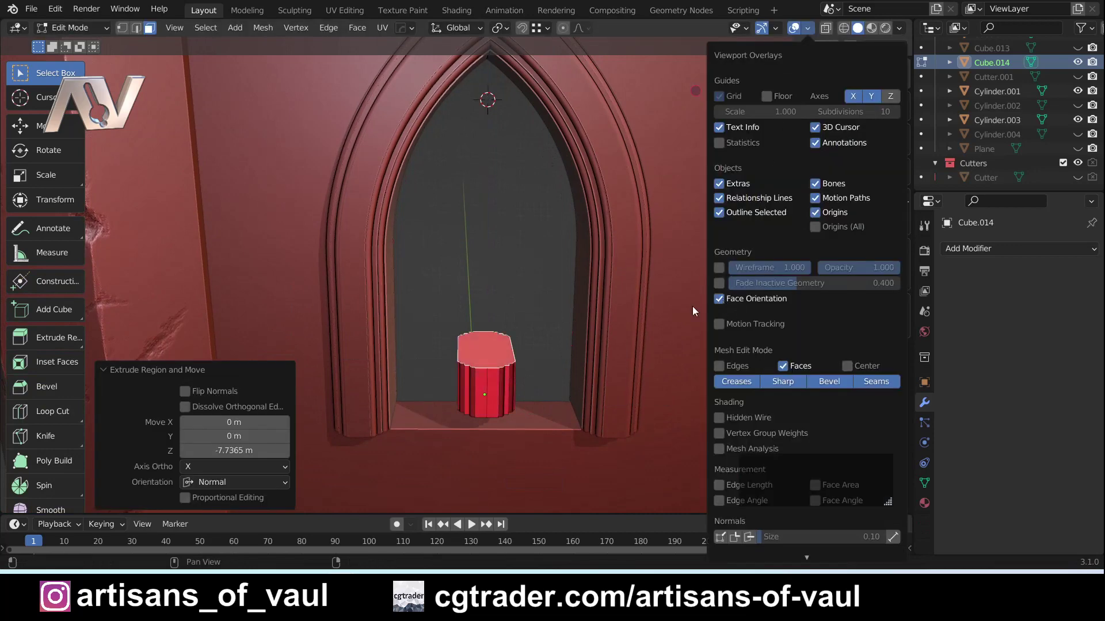
pyautogui.scroll(4, 495, 398)
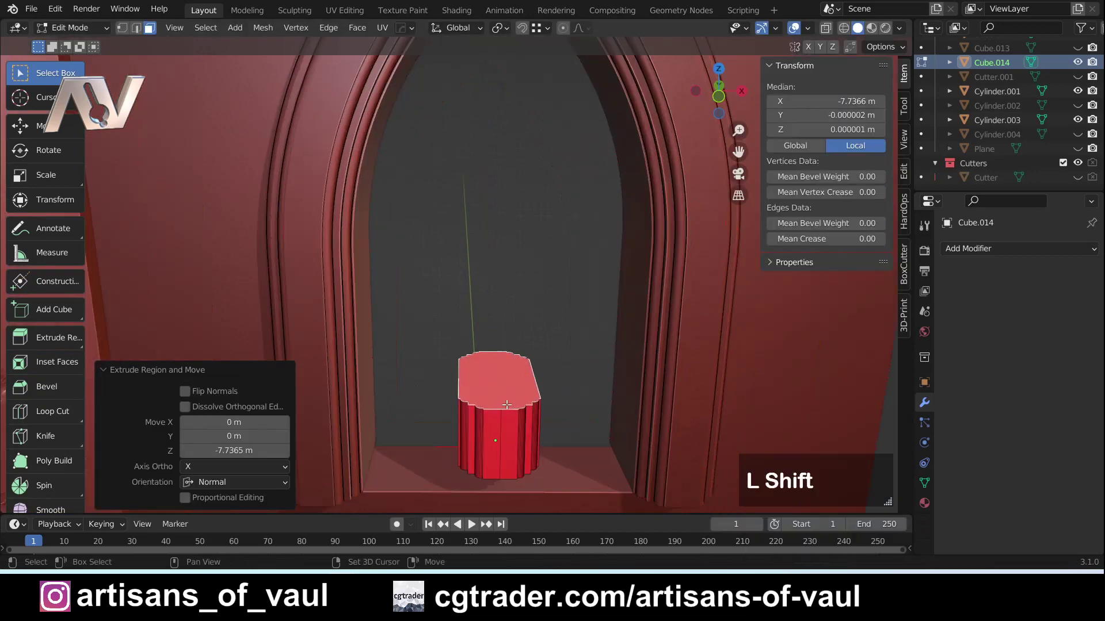
pyautogui.moveTo(495, 399); pyautogui.dragTo(513, 307, button='middle')
# - Recalculate the normals of all the block's faces to the outside and turn the Face Orientation overlay off
pyautogui.press('a')
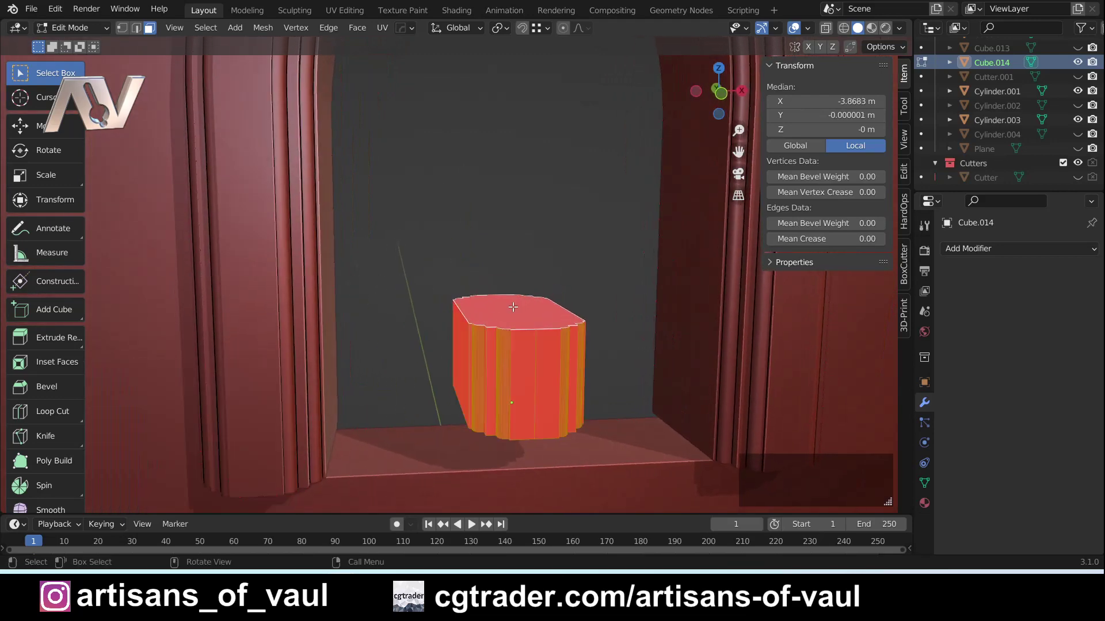
pyautogui.click(263, 28)
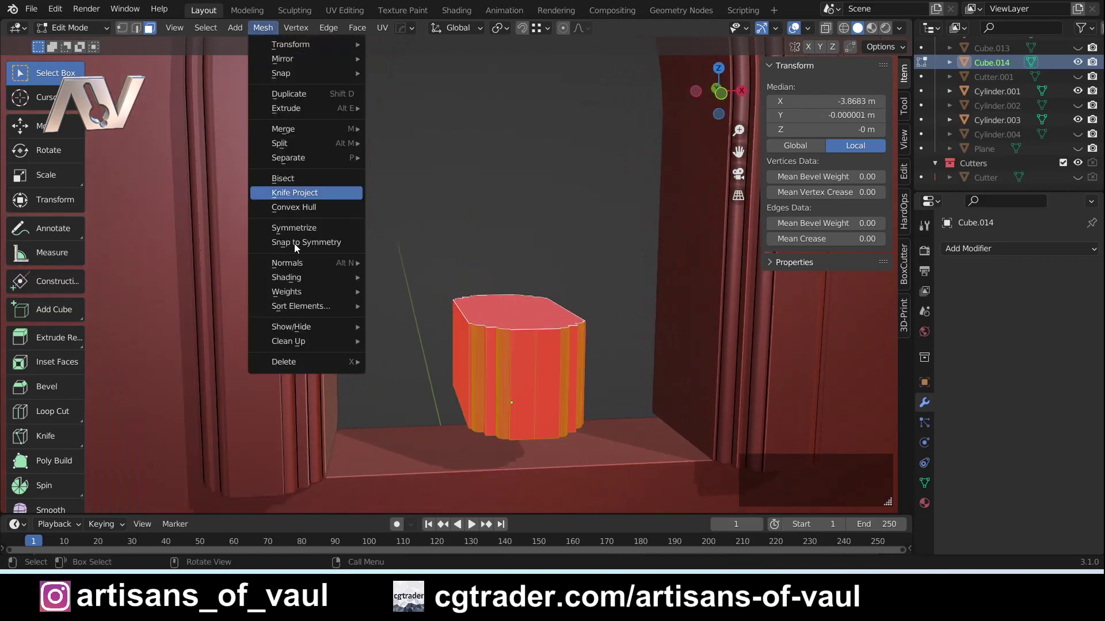
pyautogui.moveTo(326, 261)
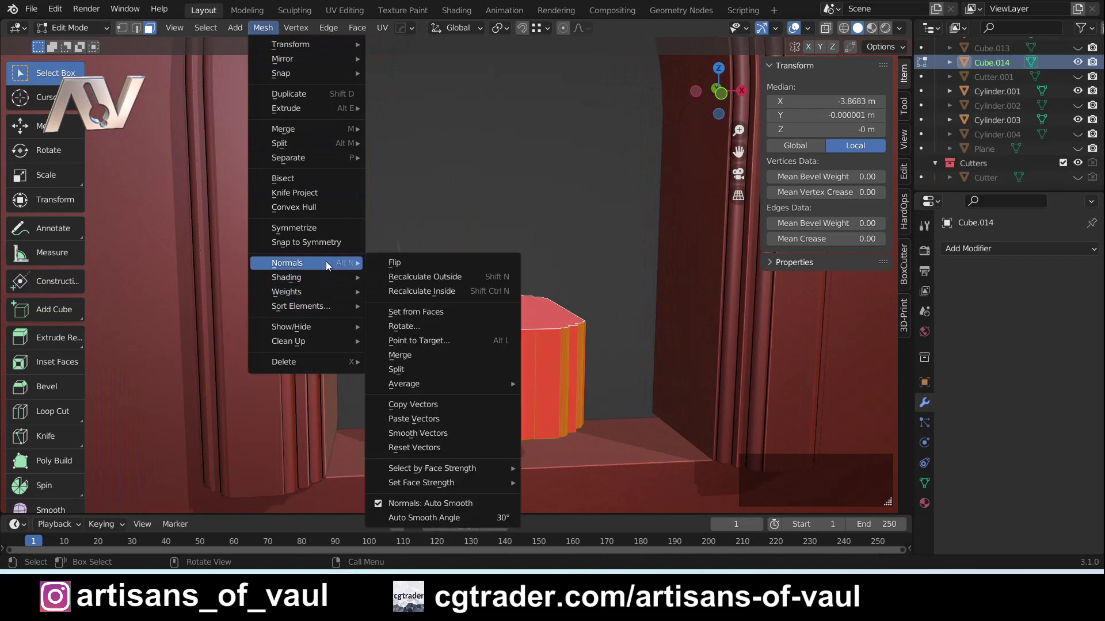
pyautogui.click(407, 279)
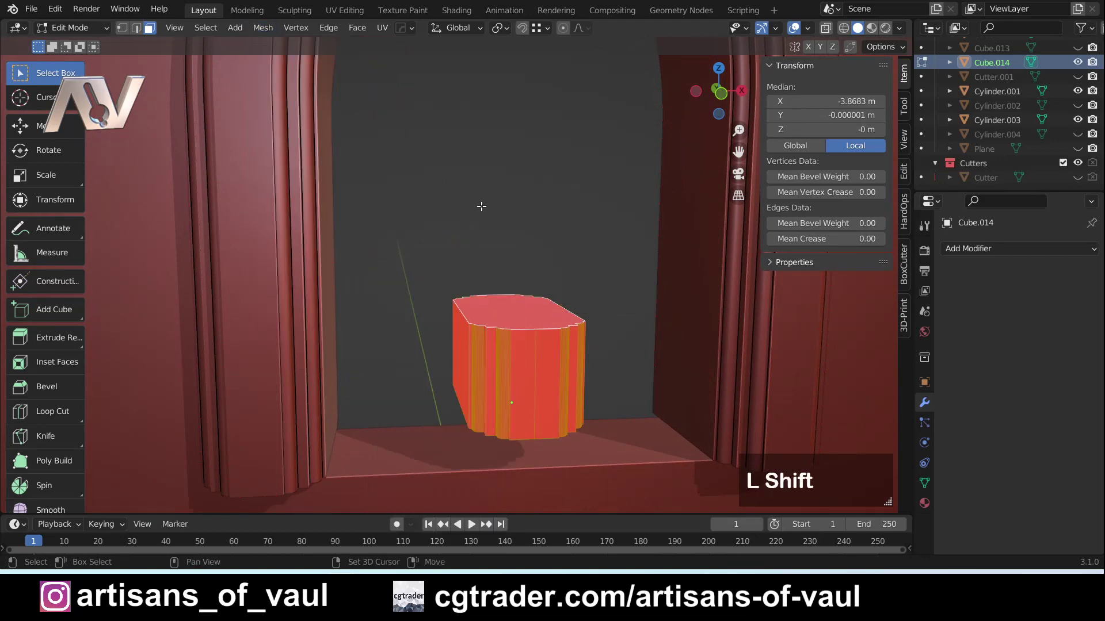
pyautogui.click(807, 28)
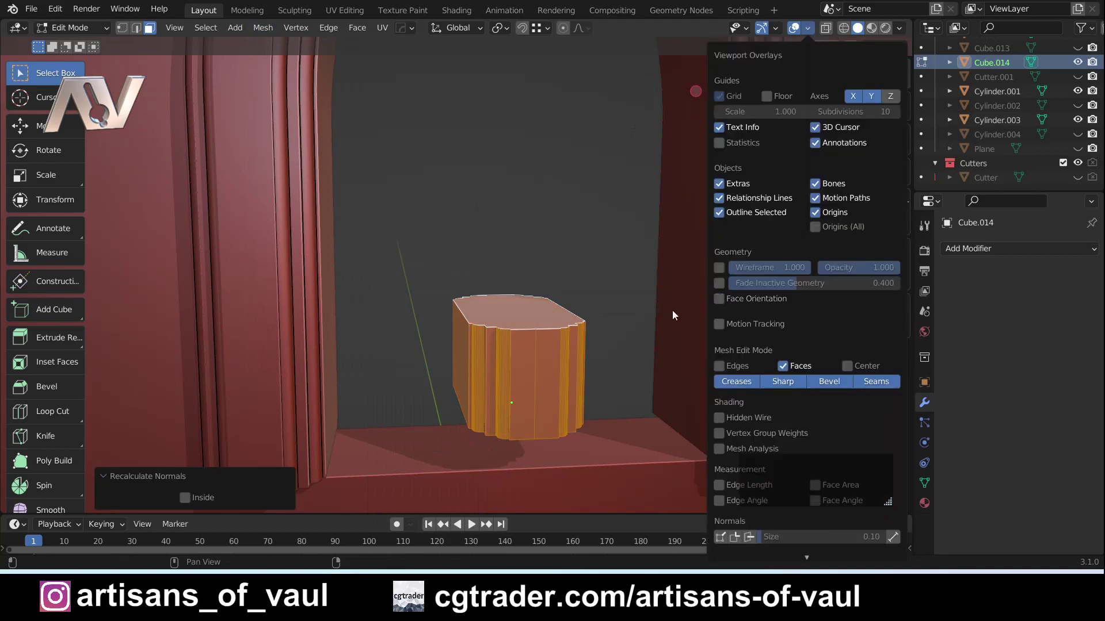
pyautogui.press('n')
pyautogui.scroll(-2, 606, 255)
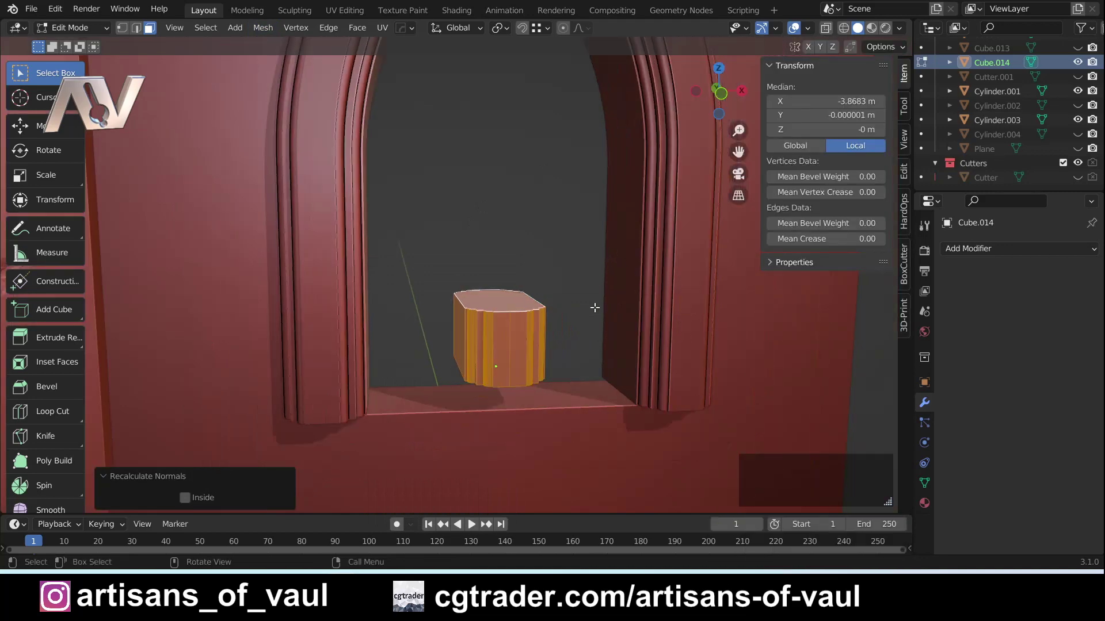
# - Return to Object Mode and lower the pillar block about 3.7 m along the Z axis onto the window sill
pyautogui.moveTo(594, 308); pyautogui.dragTo(577, 264, button='middle')
pyautogui.press('Tab')
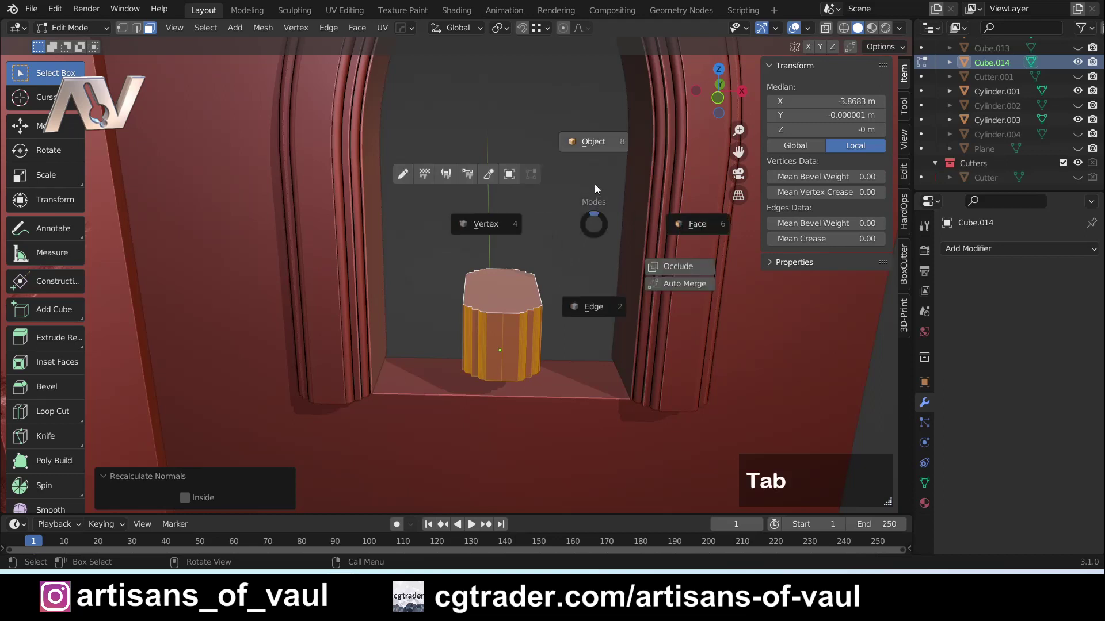
pyautogui.click(589, 144)
pyautogui.click(719, 98)
pyautogui.press('g')
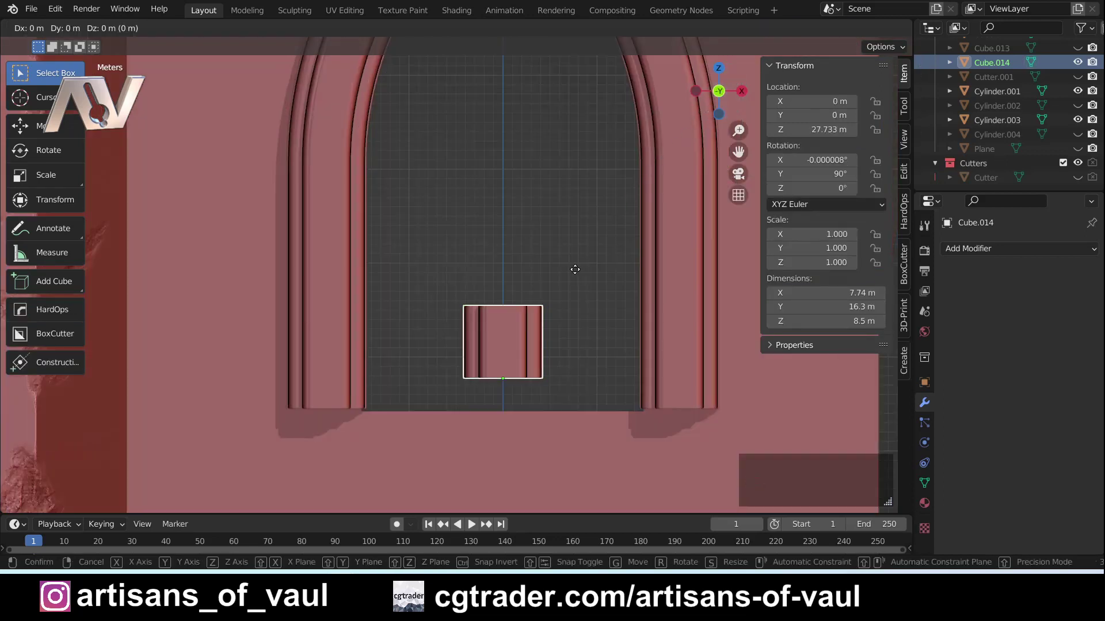
pyautogui.press('z')
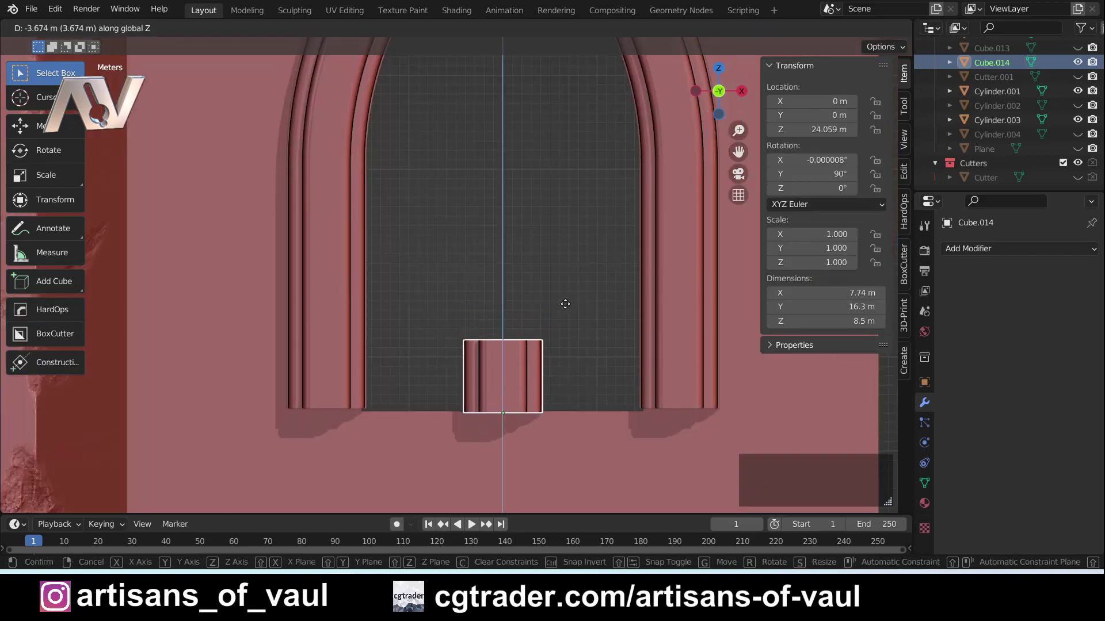
pyautogui.click(562, 303)
# - Scale the pillar block uniformly down to about 0.49 of its size
pyautogui.moveTo(557, 274); pyautogui.dragTo(527, 283, button='middle')
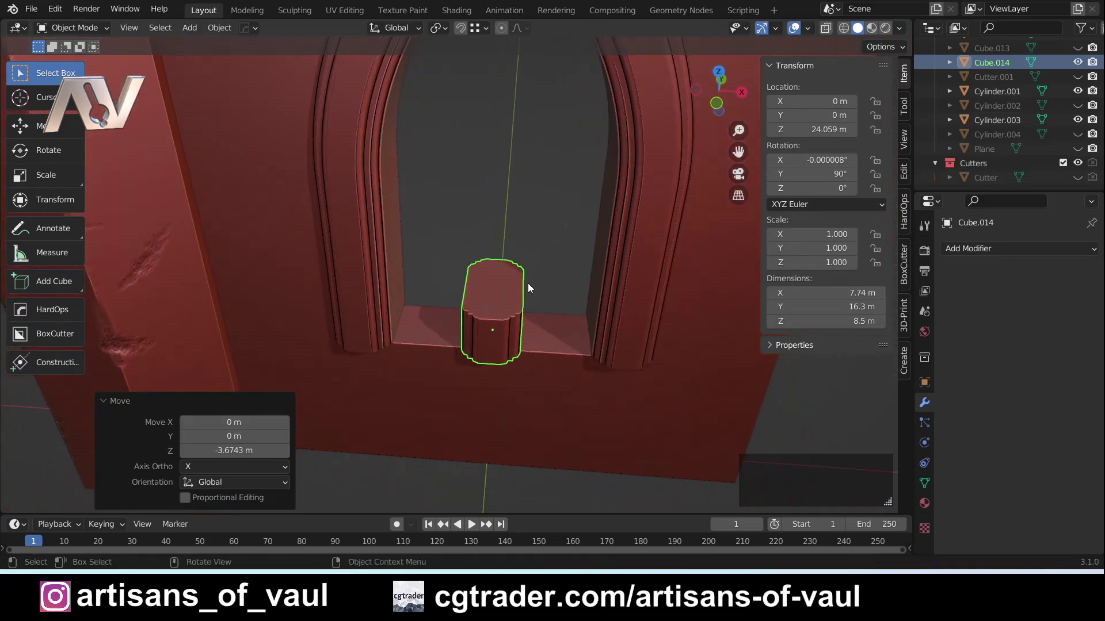
pyautogui.scroll(2, 527, 283)
pyautogui.moveTo(600, 318); pyautogui.dragTo(652, 253, button='middle')
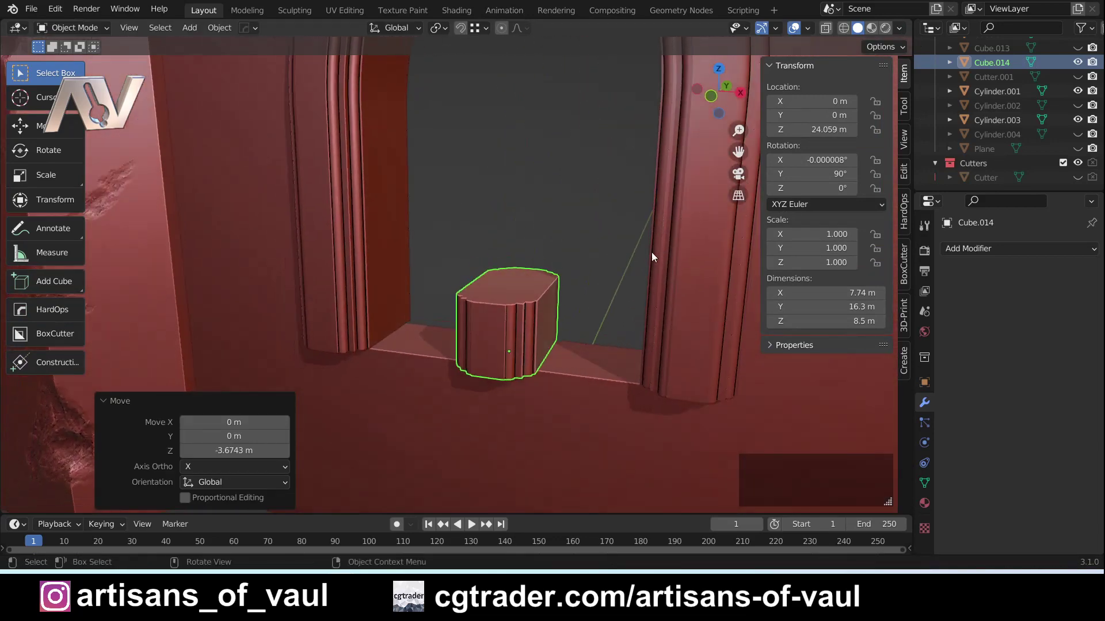
pyautogui.keyDown('shift'); pyautogui.moveTo(586, 265); pyautogui.dragTo(533, 311, button='middle'); pyautogui.keyUp('shift')
pyautogui.scroll(-3, 653, 253)
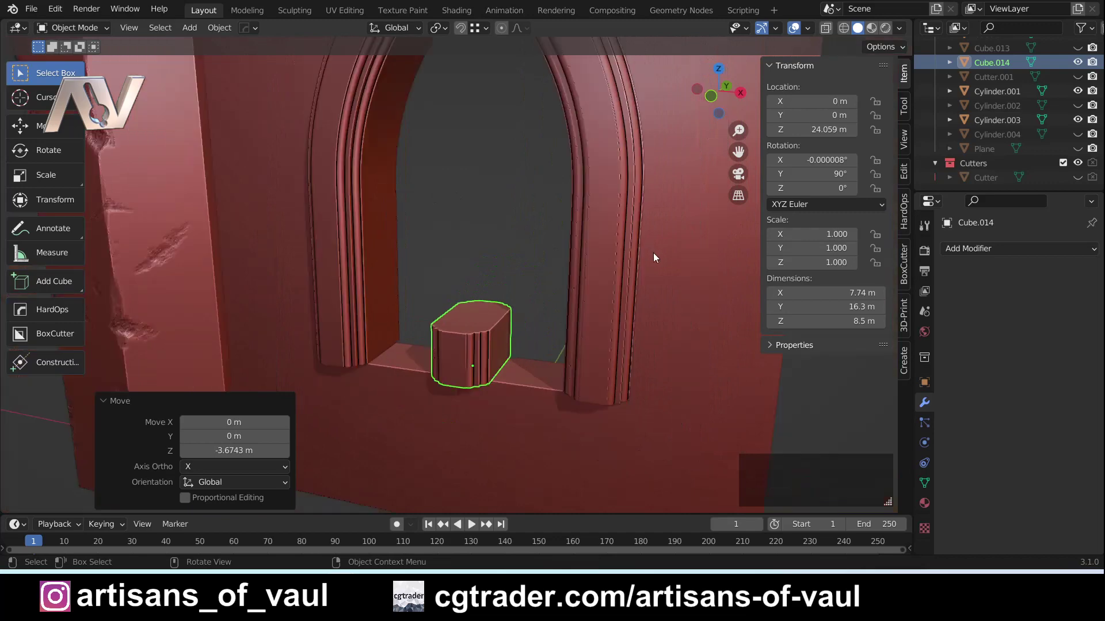
pyautogui.moveTo(653, 253); pyautogui.dragTo(706, 359, button='middle')
pyautogui.scroll(3, 553, 253)
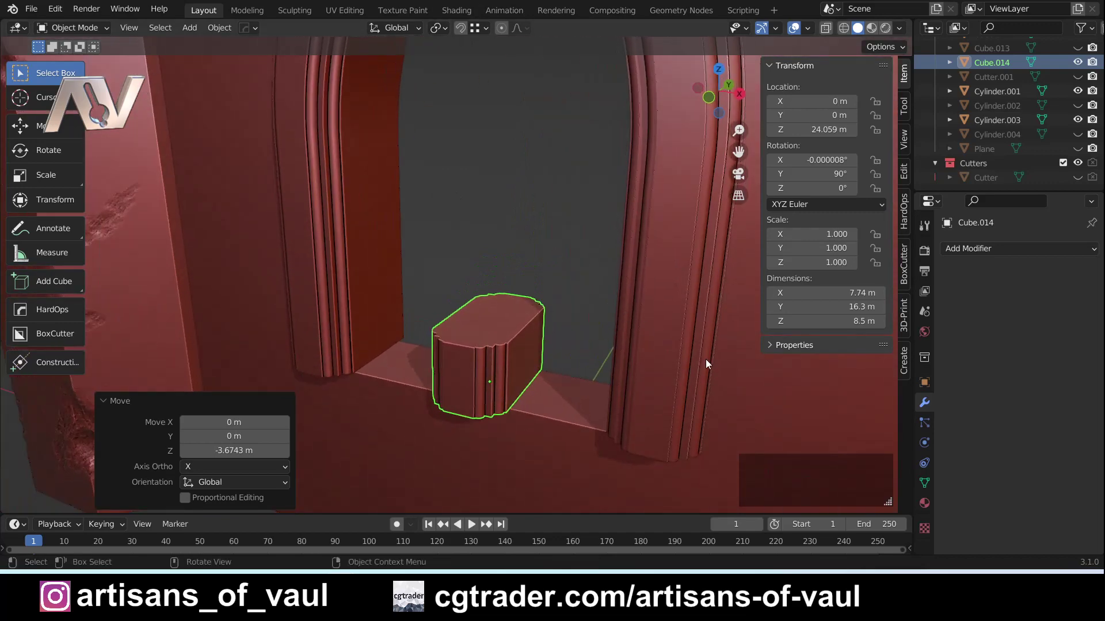
pyautogui.press('s')
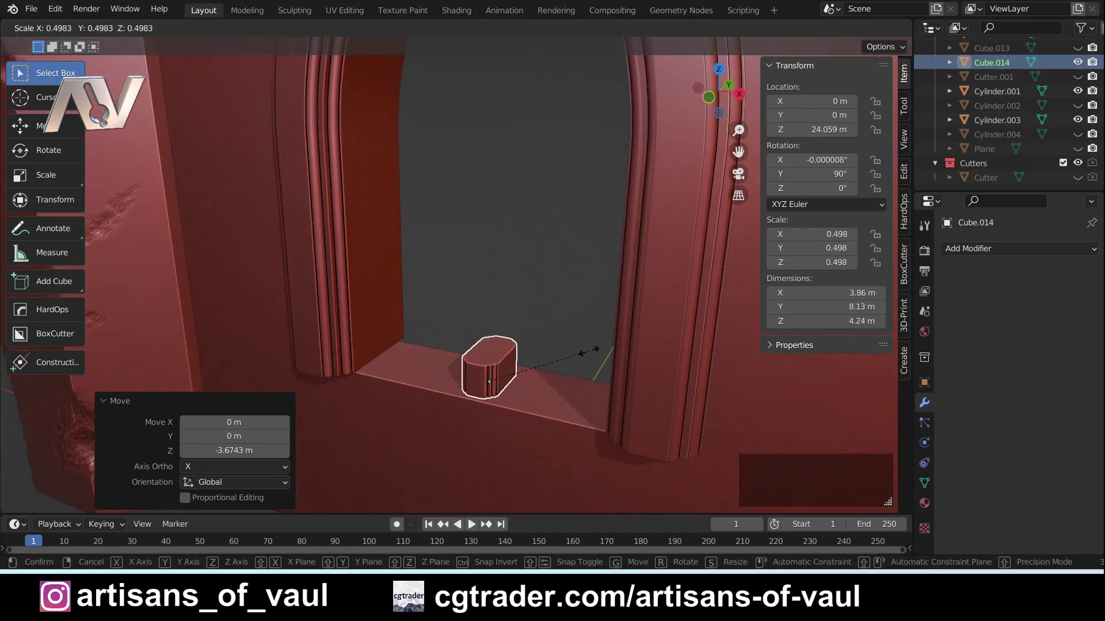
pyautogui.click(585, 353)
# - Raise the top face of the pillar block about 38 local metres, 18.8 m along the global Z axis
pyautogui.moveTo(585, 353); pyautogui.dragTo(520, 284, button='middle')
pyautogui.press('Tab')
pyautogui.click(603, 282)
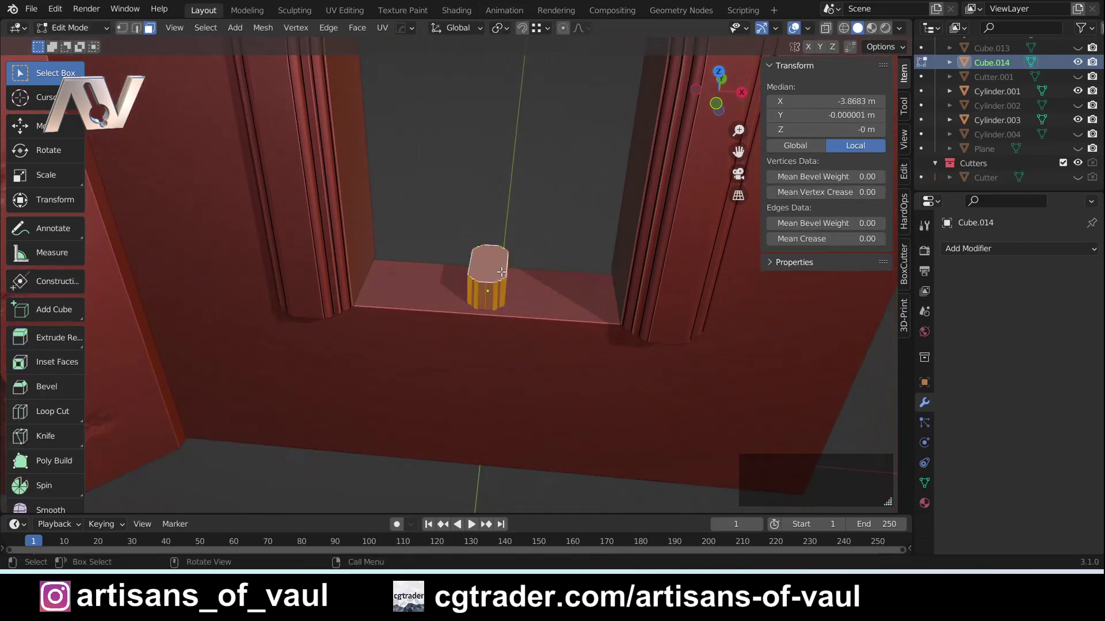
pyautogui.click(715, 104)
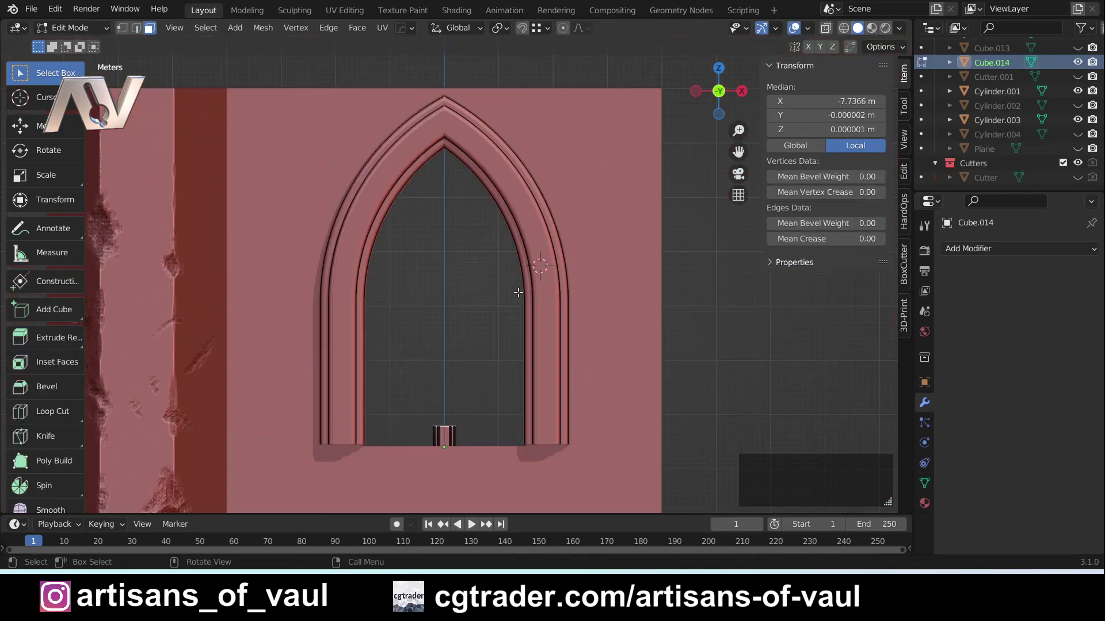
pyautogui.hotkey('shift', 'z')
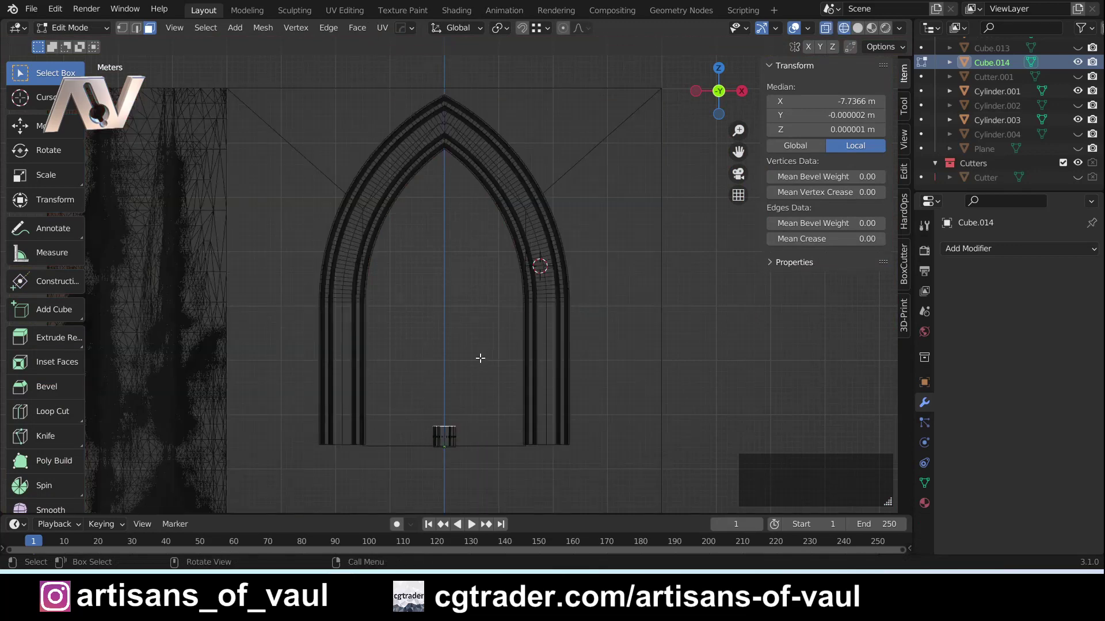
pyautogui.press('g')
pyautogui.press('z')
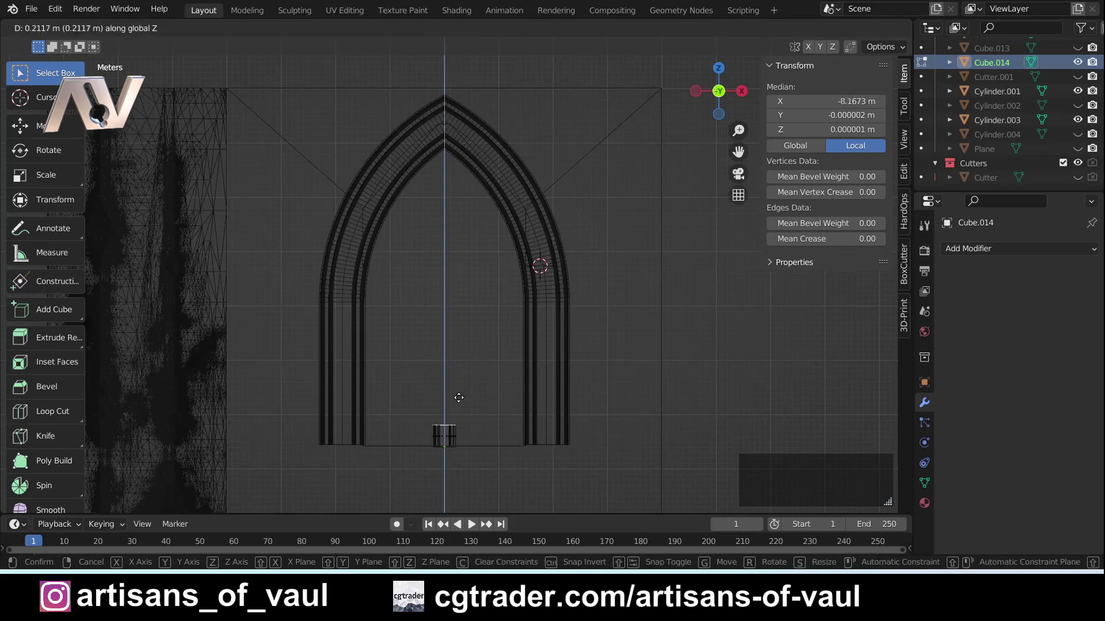
pyautogui.click(555, 296)
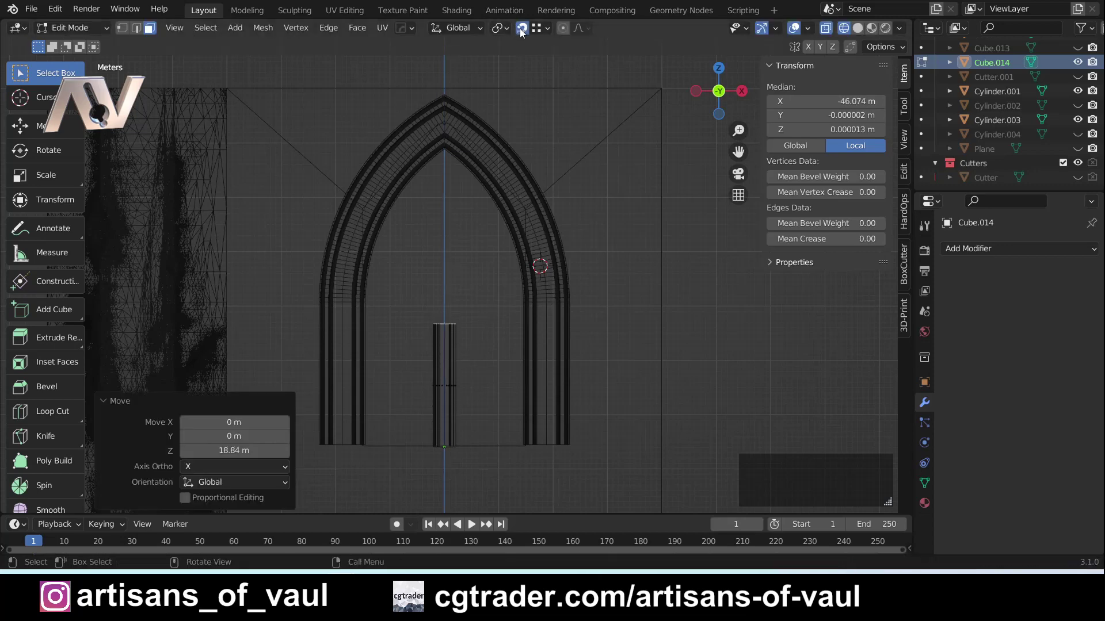
# - Raise the pillar's top face about 4 m along Z with edge snapping, level with the start of the moulding's curve
pyautogui.click(539, 27)
pyautogui.click(504, 103)
pyautogui.press('g')
pyautogui.press('z')
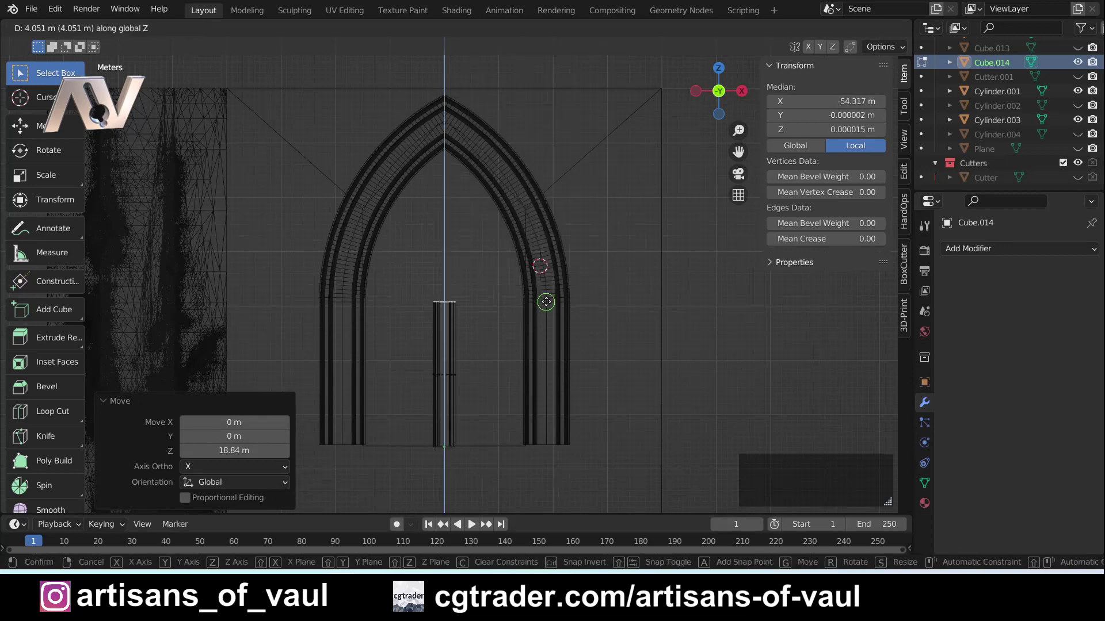
pyautogui.click(546, 301)
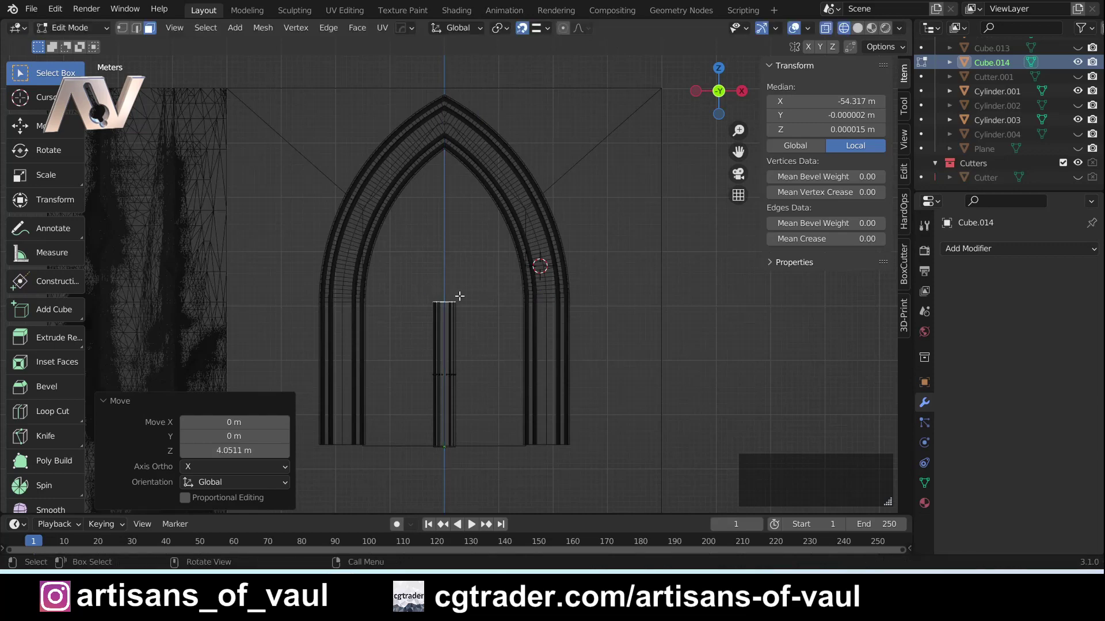
pyautogui.hotkey('shift', 'z')
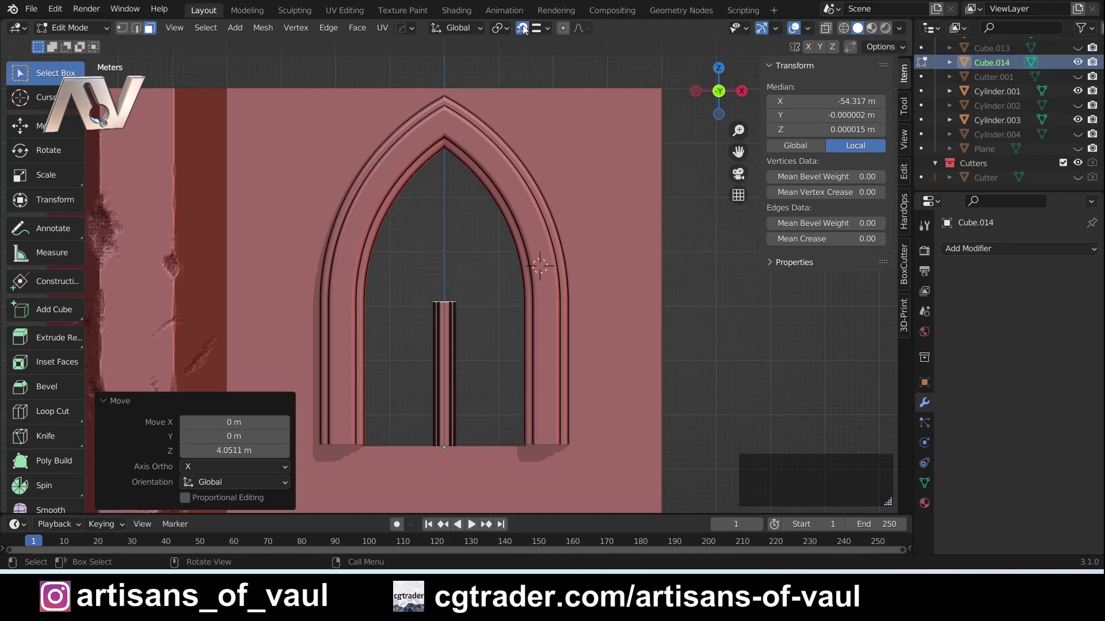
# - Place the 3D cursor beyond the moulding level with the pillar top, and spin the top face around Y in 12 steps into a curved rib
pyautogui.scroll(2, 455, 316)
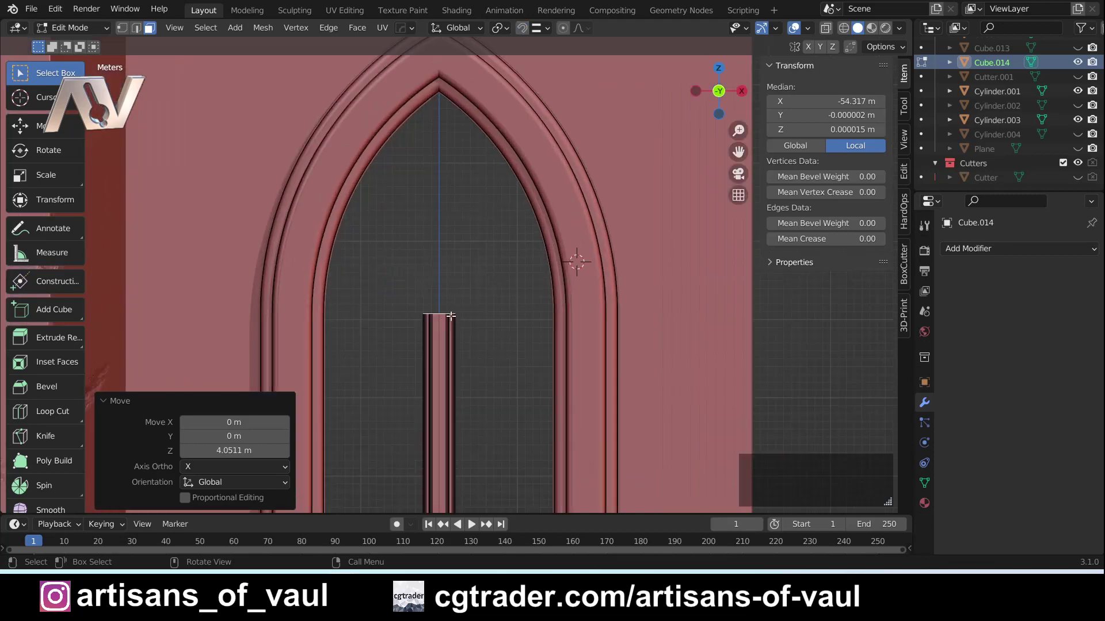
pyautogui.scroll(-1, 450, 316)
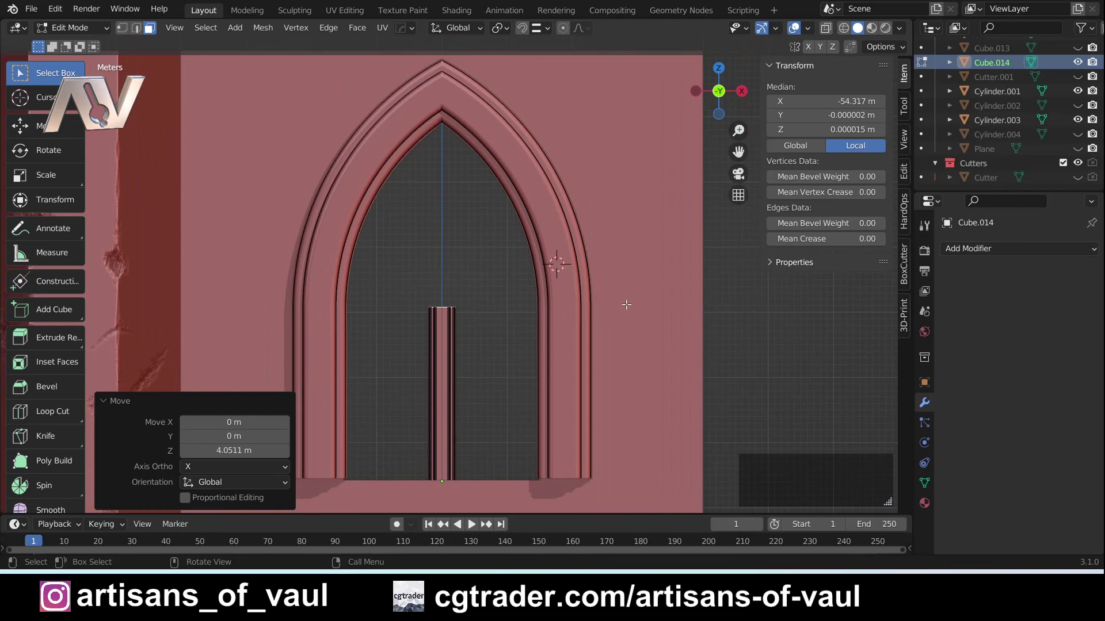
pyautogui.press('shift')
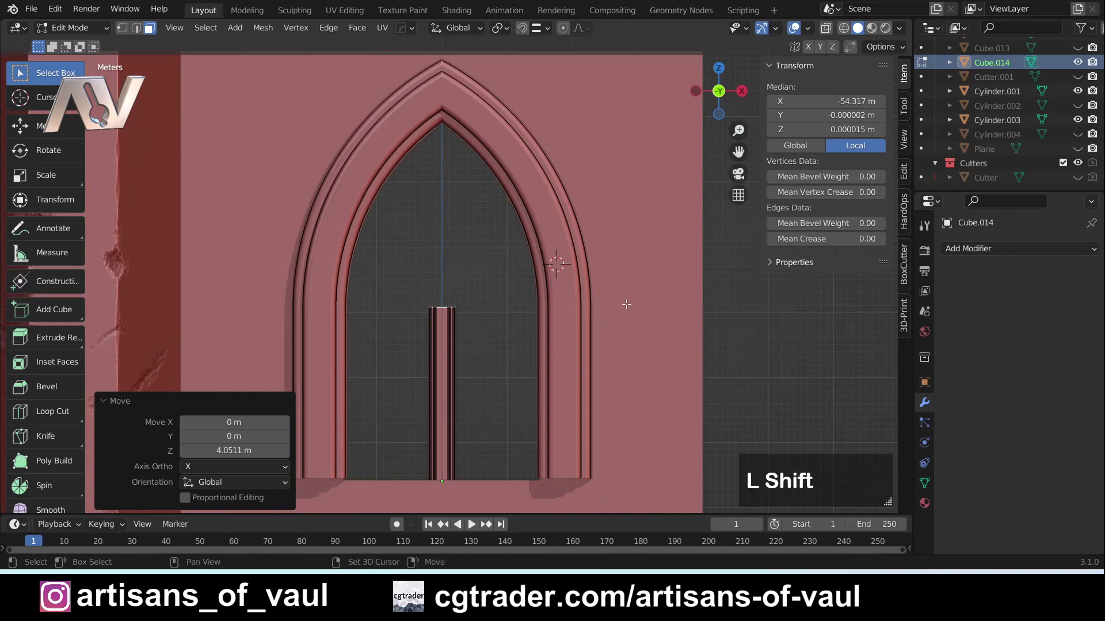
pyautogui.keyDown('shift'); pyautogui.rightClick(626, 303); pyautogui.keyUp('shift')
pyautogui.hotkey('shift', 'space')
pyautogui.click(402, 440)
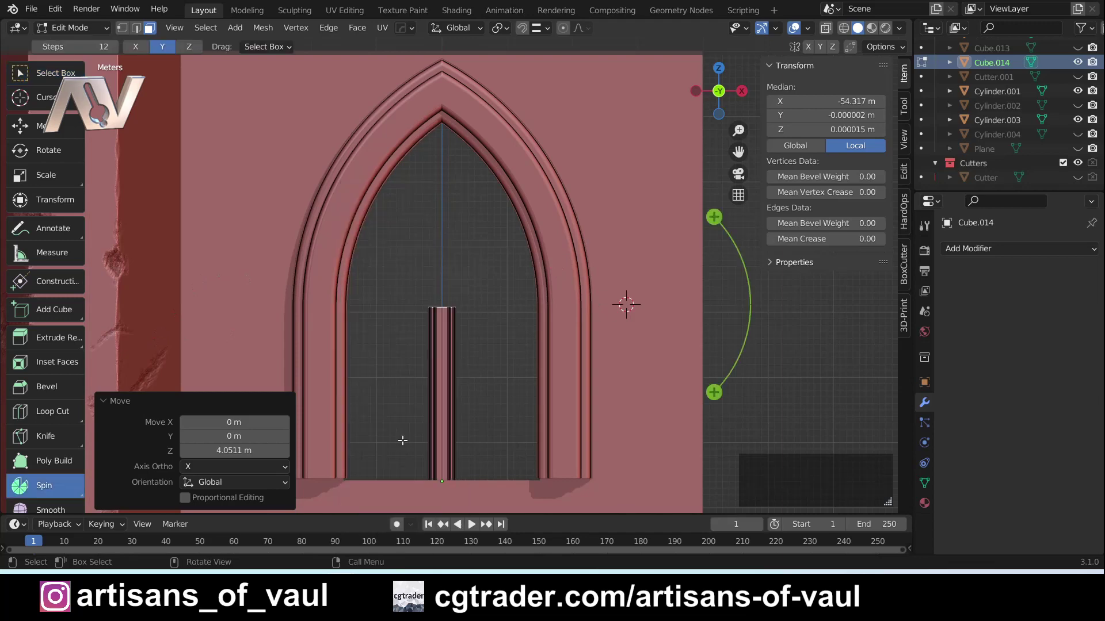
pyautogui.moveTo(717, 213); pyautogui.dragTo(655, 466)
# - Add a Mirror modifier to the pillar in Object Mode, mirroring on Z instead of X to form a Y-shaped split
pyautogui.press('Tab')
pyautogui.click(592, 92)
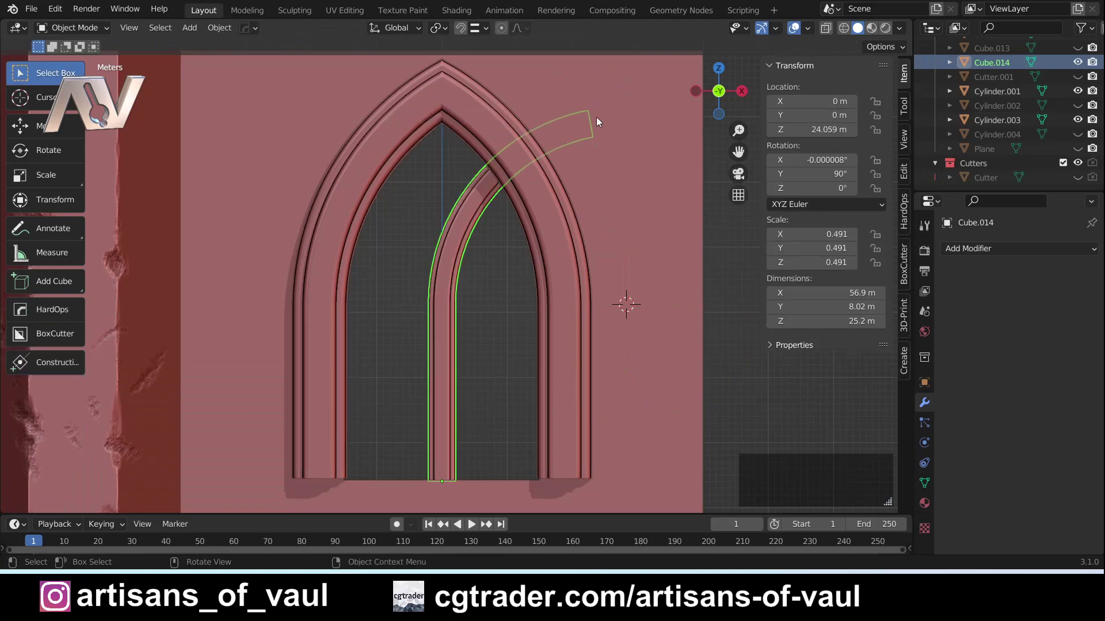
pyautogui.click(989, 250)
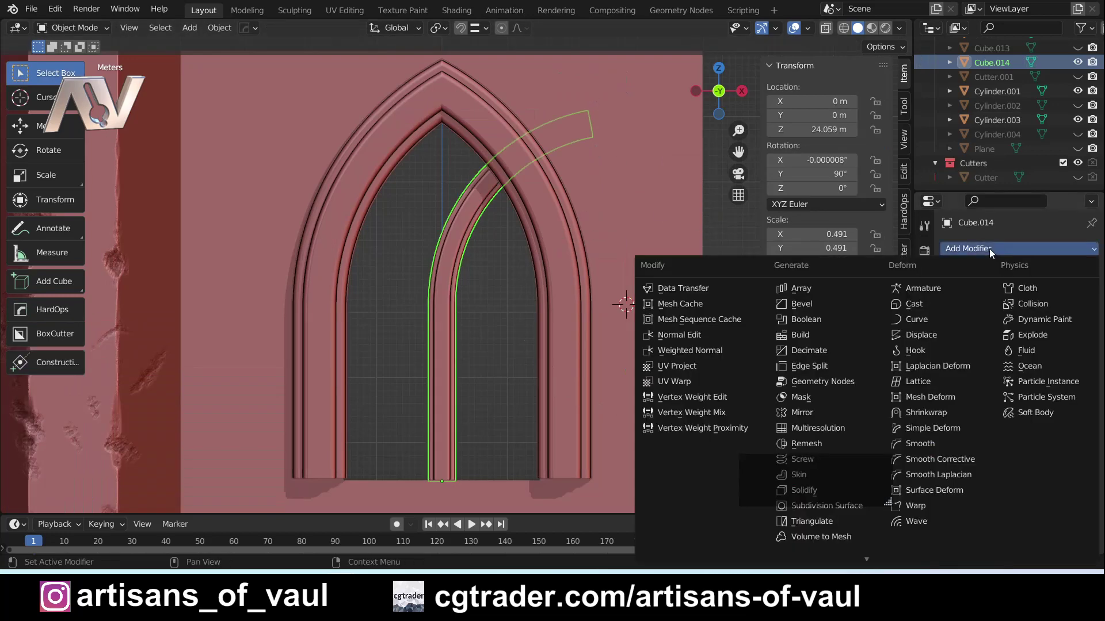
pyautogui.click(805, 412)
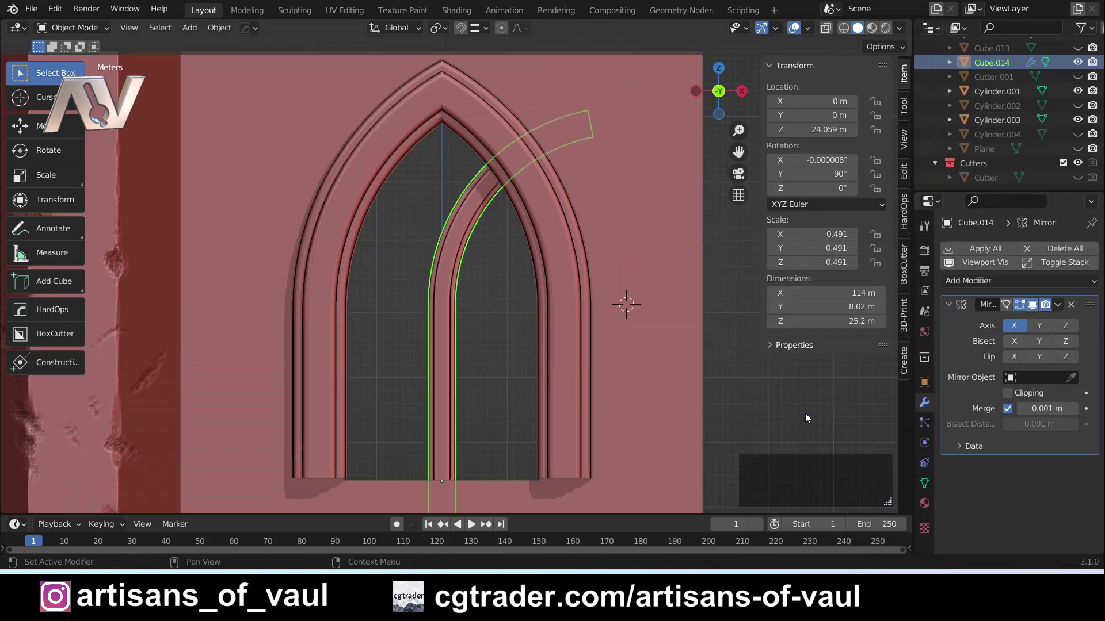
pyautogui.click(1062, 326)
pyautogui.click(1006, 326)
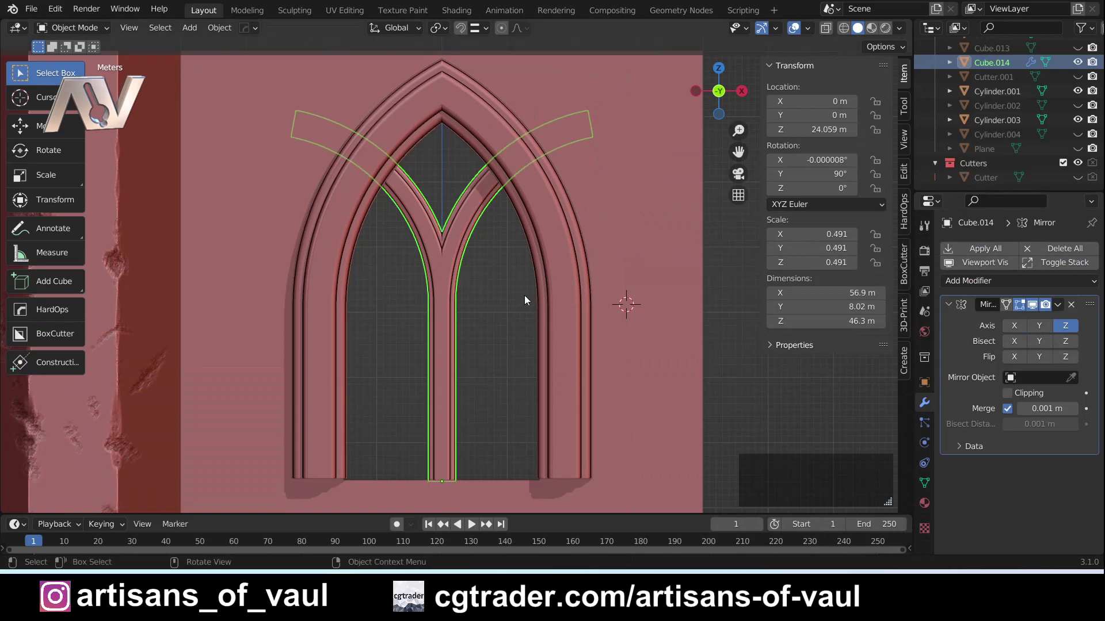
pyautogui.scroll(-2, 512, 281)
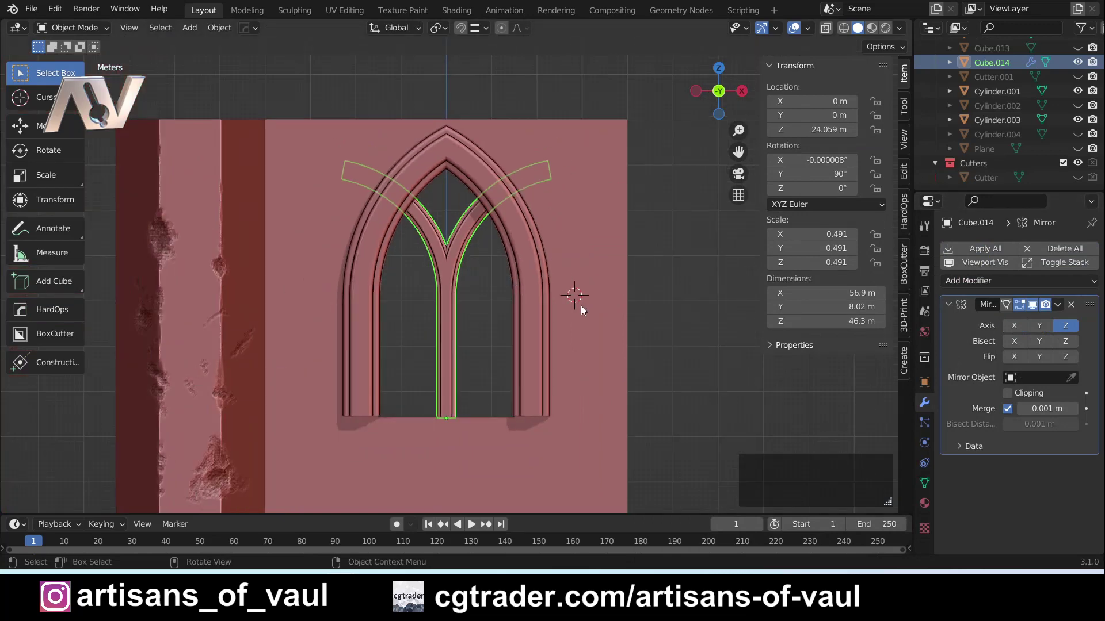
pyautogui.click(662, 237)
# - Examine the pillar's mesh where its two mirrored curved ribs overlap at the fork
pyautogui.scroll(4, 475, 277)
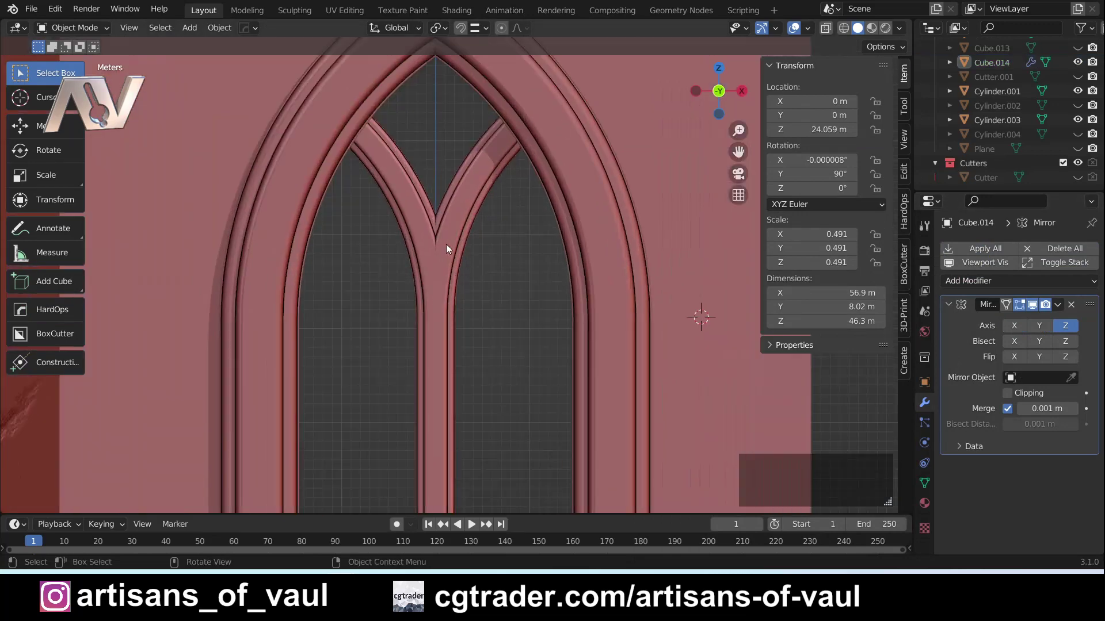
pyautogui.click(433, 264)
pyautogui.press('Tab')
pyautogui.click(371, 287)
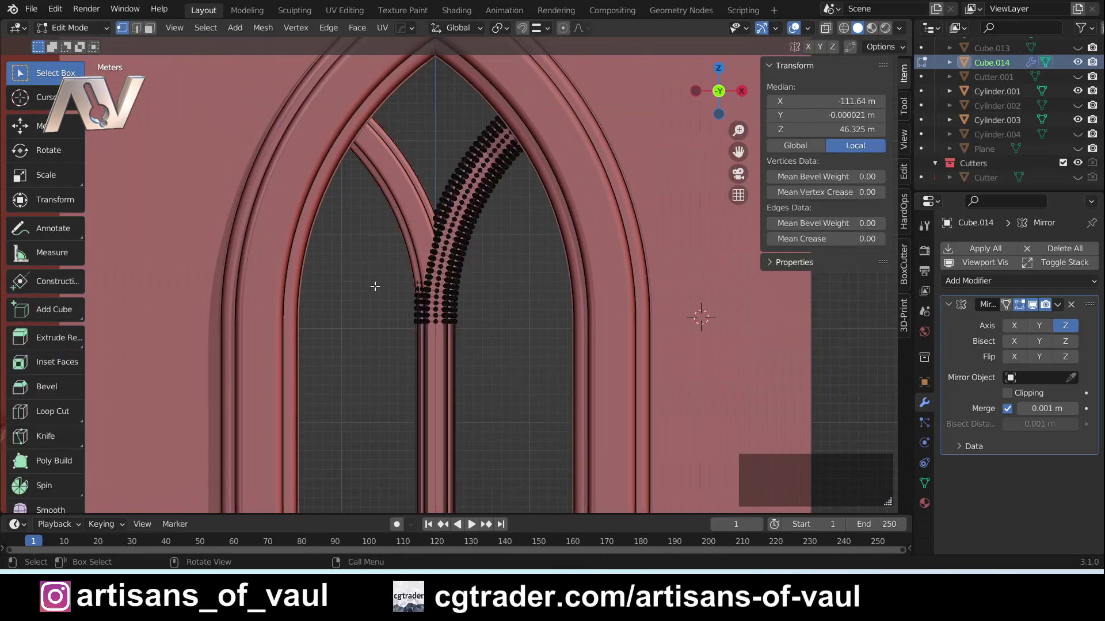
pyautogui.scroll(5, 374, 296)
pyautogui.keyDown('shift'); pyautogui.moveTo(374, 301); pyautogui.dragTo(517, 288, button='middle'); pyautogui.keyUp('shift')
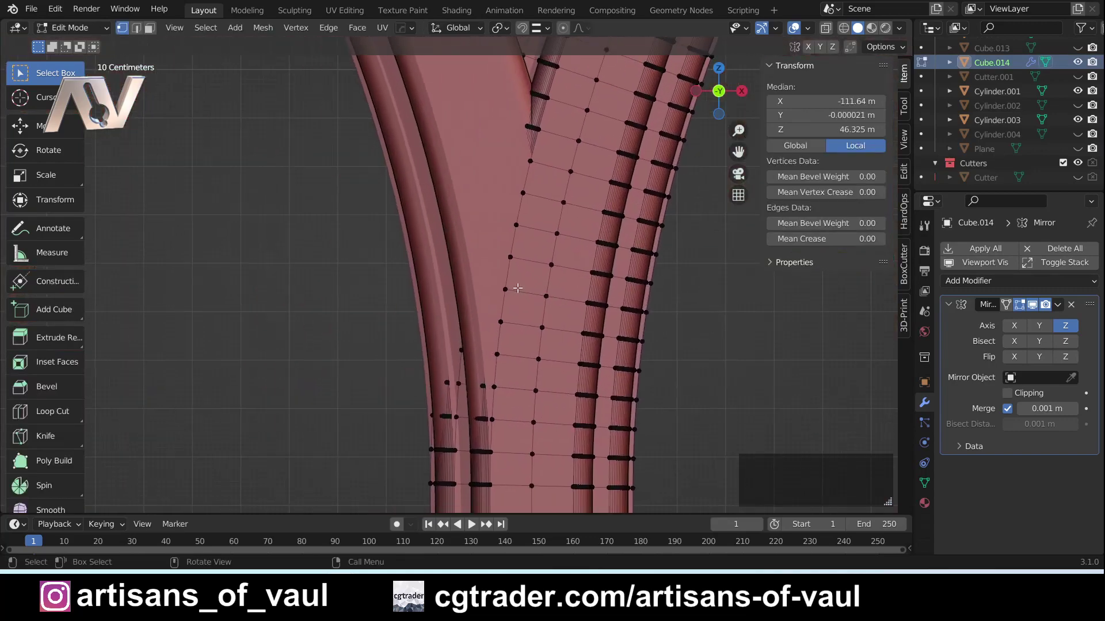
pyautogui.scroll(-8, 523, 182)
pyautogui.press('Tab')
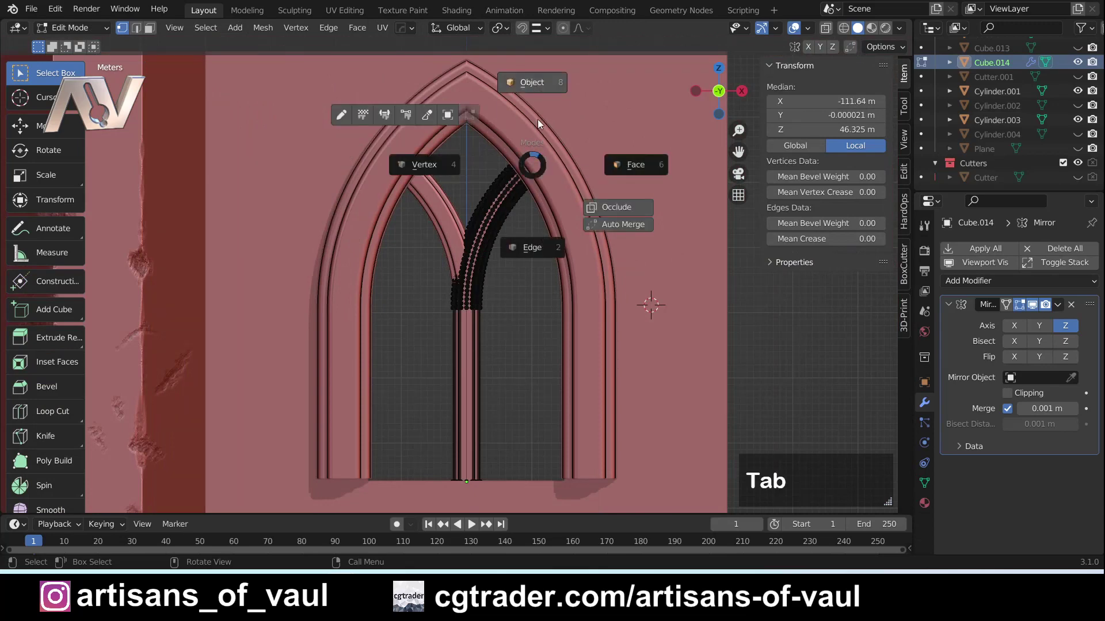
pyautogui.click(532, 83)
pyautogui.scroll(-4, 531, 83)
pyautogui.click(509, 230)
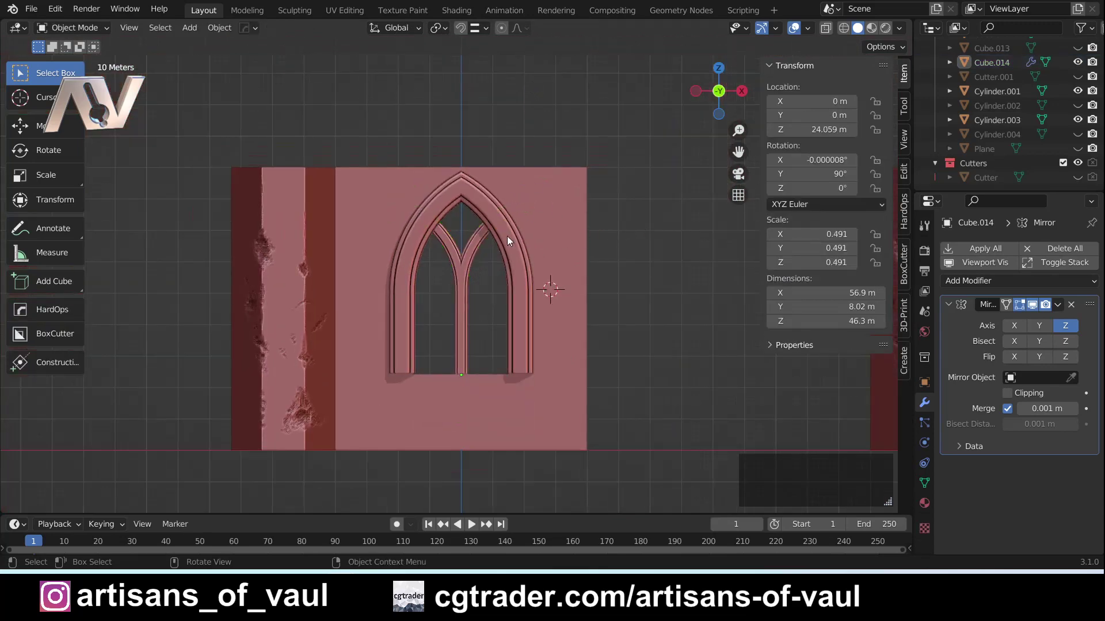
# - Unhide the Plane block in front of the arch
pyautogui.scroll(1, 584, 236)
pyautogui.click(1050, 150)
pyautogui.click(1077, 149)
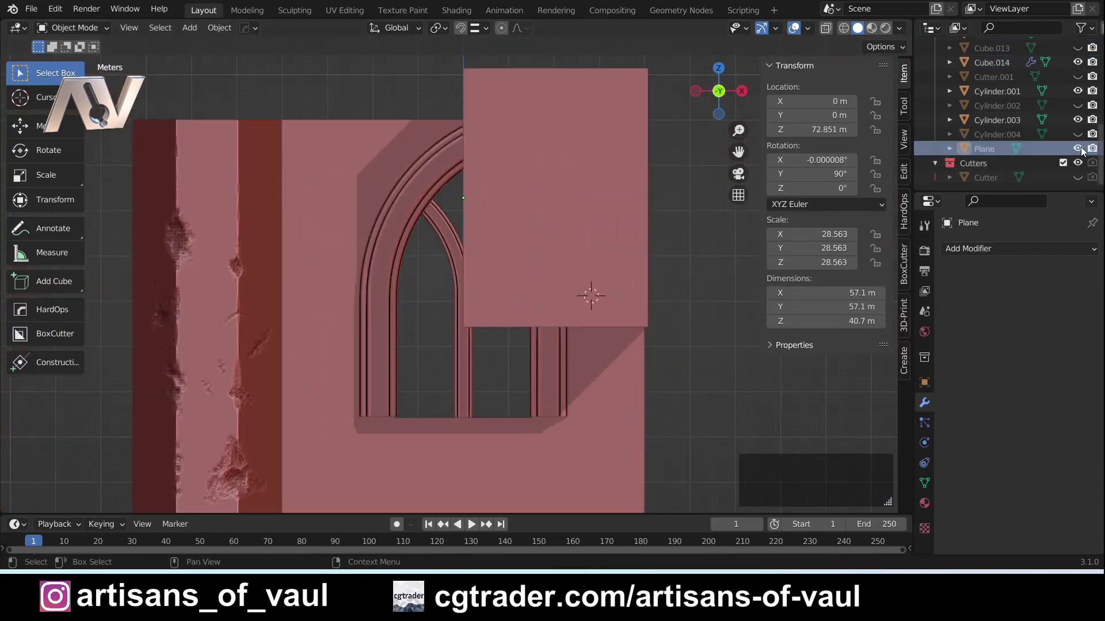
# - Inspect the Plane block's mesh and its alignment with the window's vertical centre line
pyautogui.moveTo(650, 268); pyautogui.dragTo(616, 215, button='middle')
pyautogui.press('Tab')
pyautogui.click(522, 212)
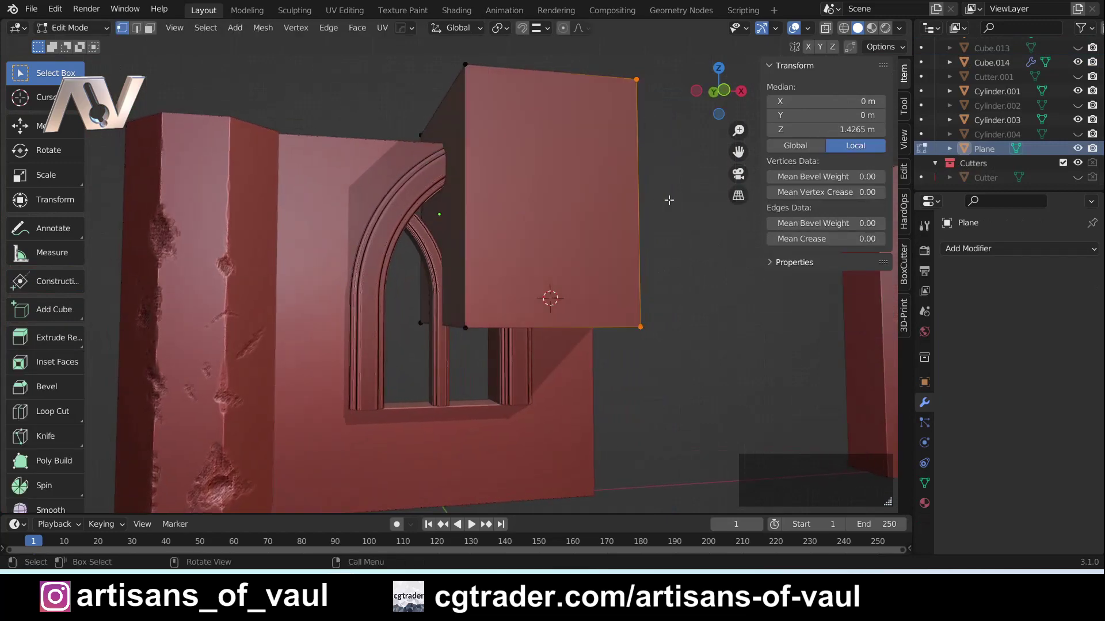
pyautogui.moveTo(523, 212); pyautogui.dragTo(552, 207, button='middle')
pyautogui.click(719, 91)
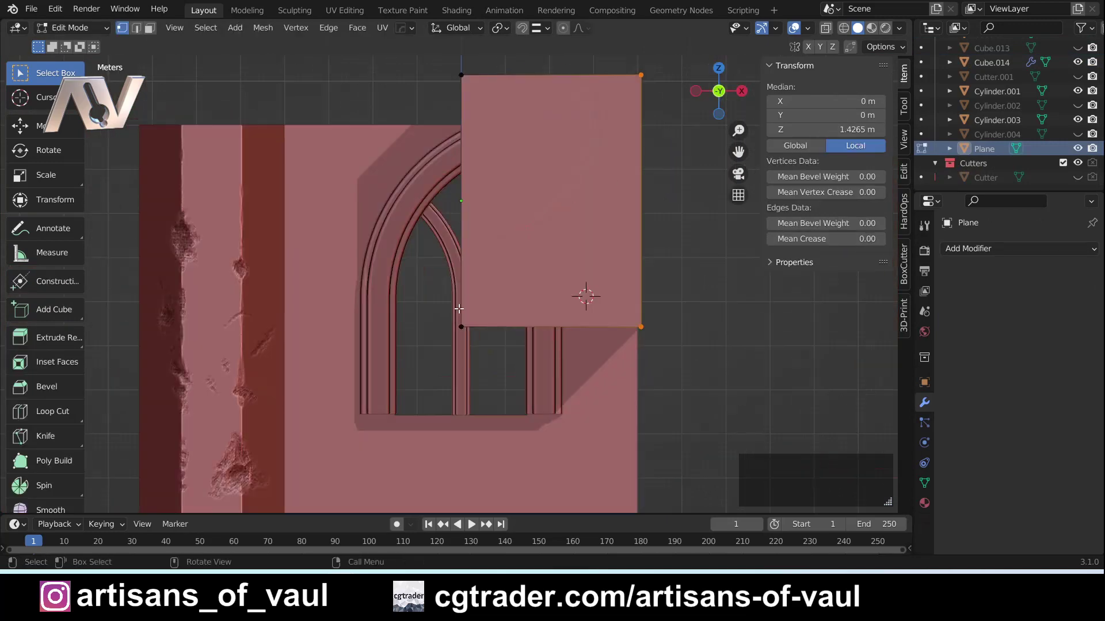
pyautogui.click(476, 334)
pyautogui.press('Tab')
pyautogui.click(447, 160)
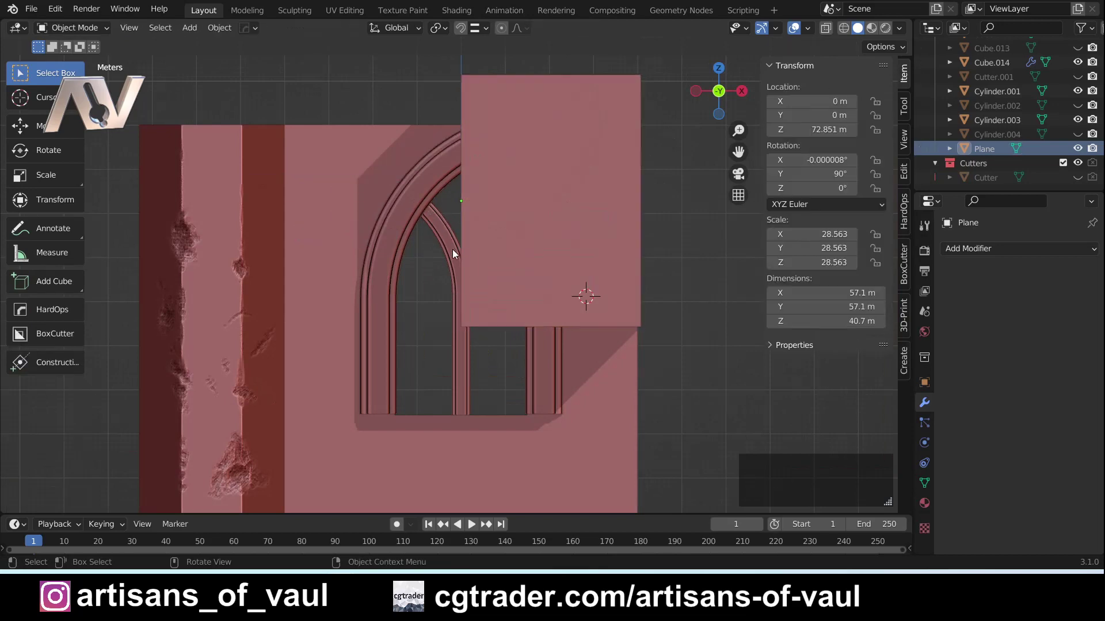
pyautogui.click(452, 249)
pyautogui.press('Tab')
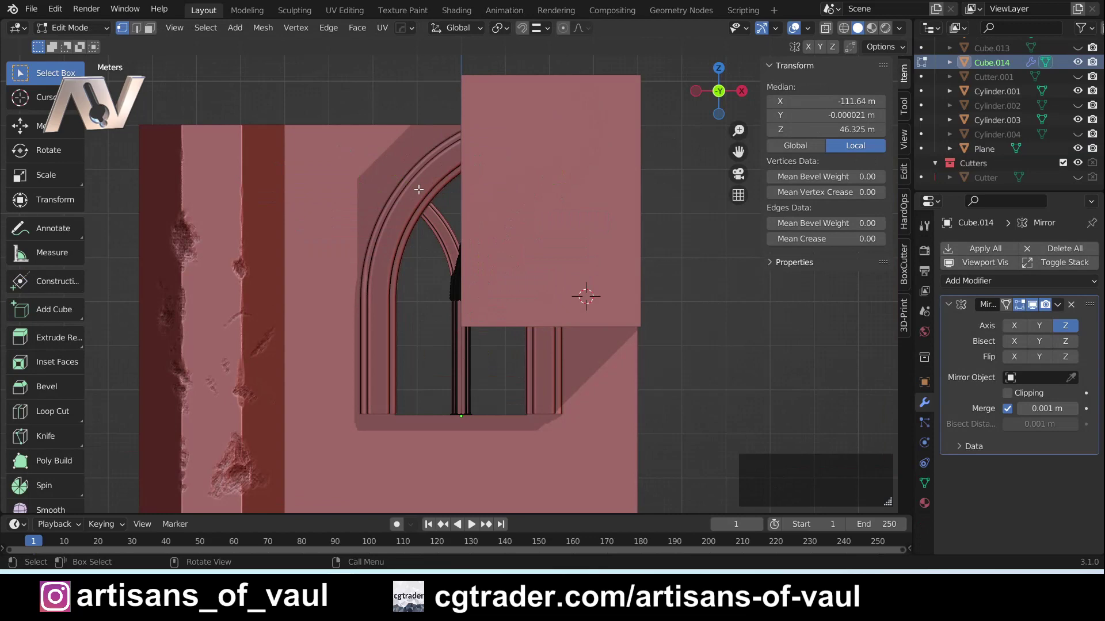
pyautogui.press('Tab')
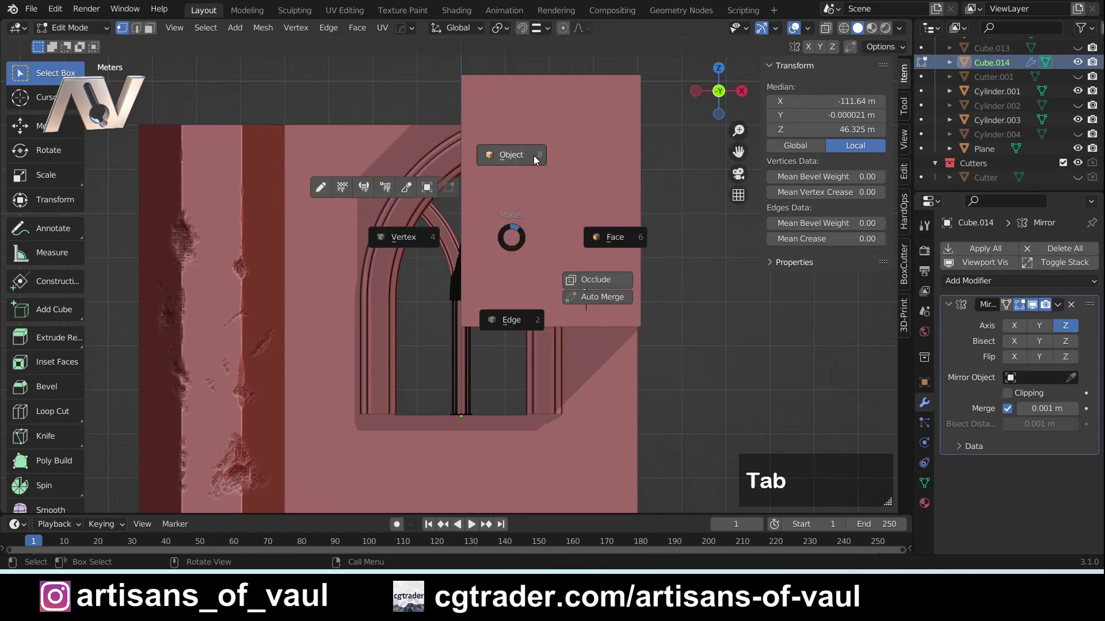
pyautogui.click(533, 156)
# - Delete the vertices of the Plane block's outer side, keeping only its face on the window's vertical centre line
pyautogui.click(625, 210)
pyautogui.press('Tab')
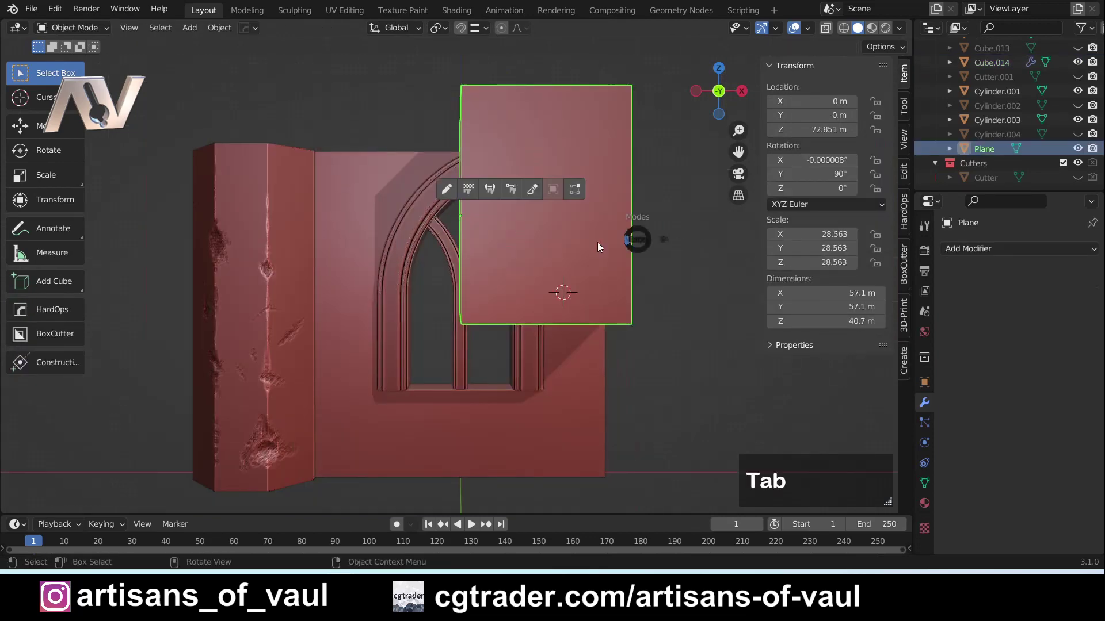
pyautogui.click(638, 147)
pyautogui.hotkey('shift', 'z')
pyautogui.moveTo(574, 69); pyautogui.dragTo(693, 358)
pyautogui.hotkey('shift', 'z')
pyautogui.press('Delete')
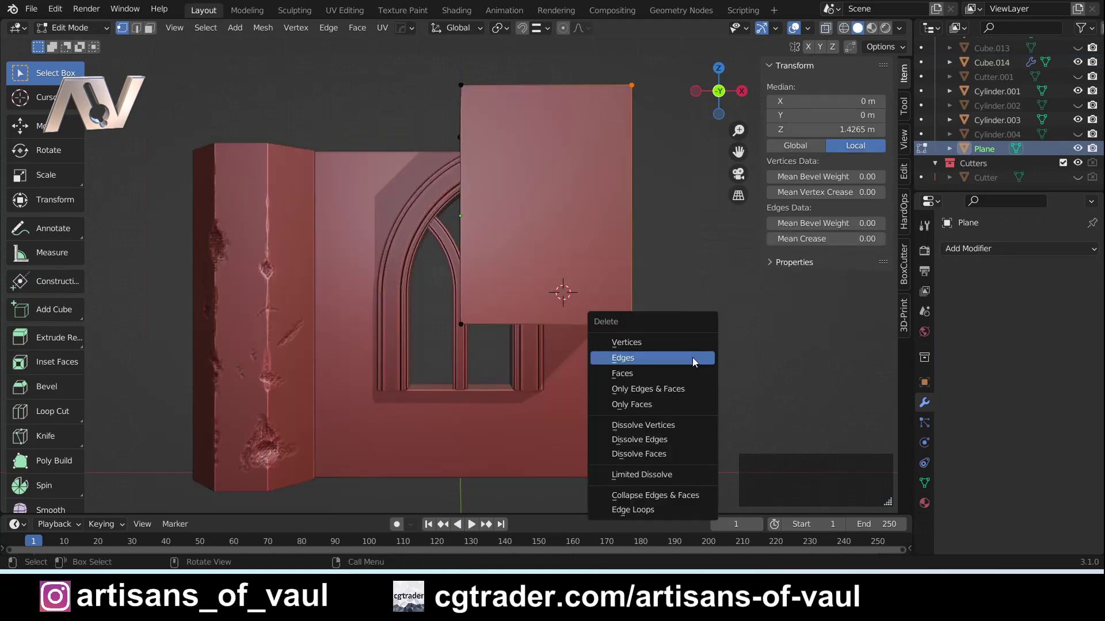
pyautogui.click(668, 343)
# - Extrude the Plane object's remaining centre-line face about 47.5 m over the window half beside the wall column
pyautogui.moveTo(668, 343); pyautogui.dragTo(525, 254, button='middle')
pyautogui.press('Tab')
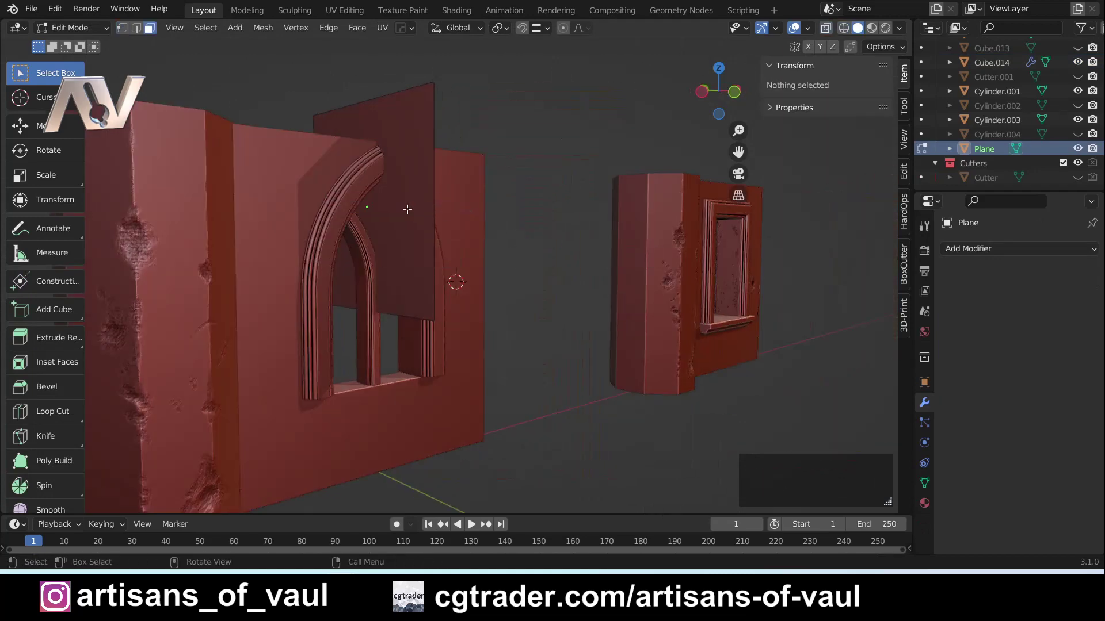
pyautogui.press('3')
pyautogui.press('a')
pyautogui.moveTo(420, 236); pyautogui.dragTo(437, 253, button='middle')
pyautogui.press('e')
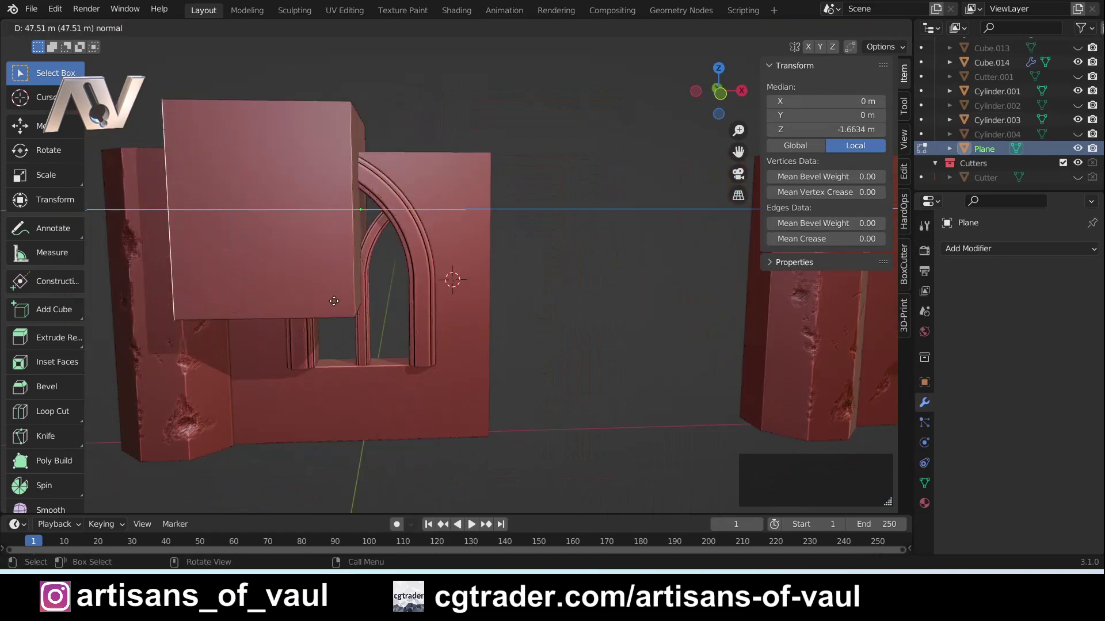
pyautogui.click(335, 302)
pyautogui.moveTo(334, 302); pyautogui.dragTo(464, 256, button='middle')
pyautogui.press('Tab')
# - Move the Plane block about 17.86 m down along Z and scale it along Z by about 1.616
pyautogui.press('g')
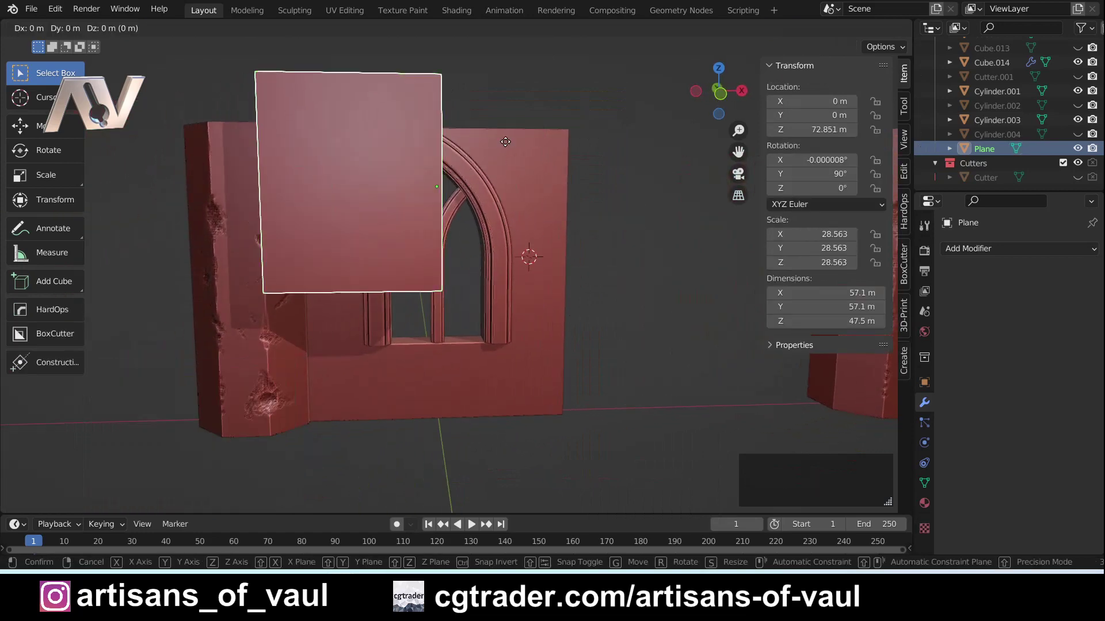
pyautogui.press('z')
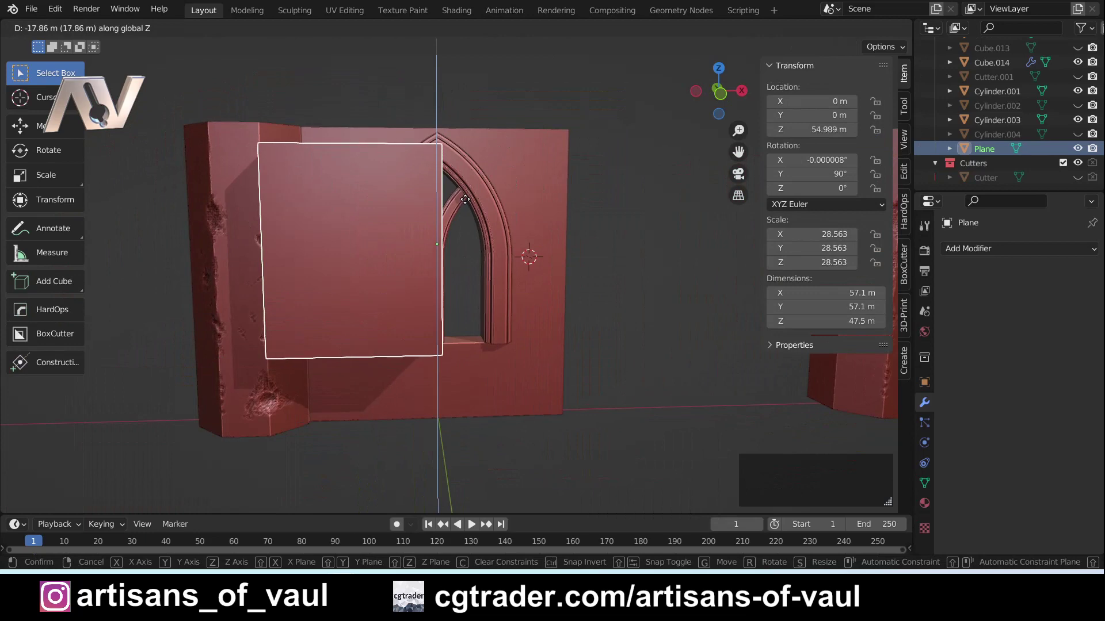
pyautogui.click(506, 213)
pyautogui.click(717, 97)
pyautogui.keyDown('shift'); pyautogui.moveTo(443, 274); pyautogui.dragTo(468, 238, button='middle'); pyautogui.keyUp('shift')
pyautogui.press('s')
pyautogui.press('z')
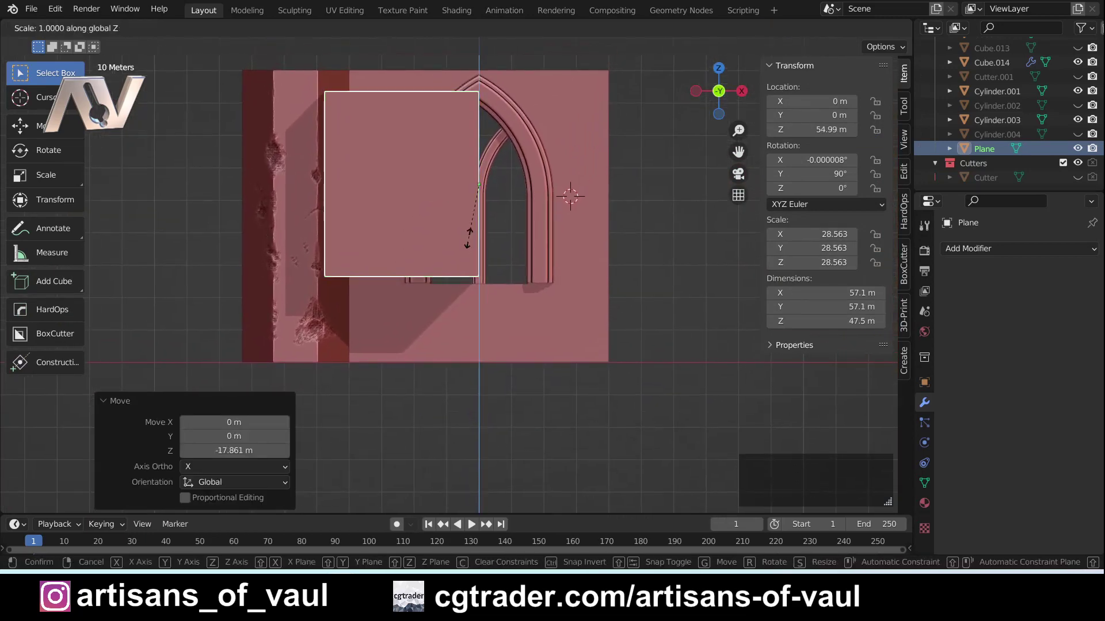
pyautogui.click(547, 250)
pyautogui.scroll(1, 497, 158)
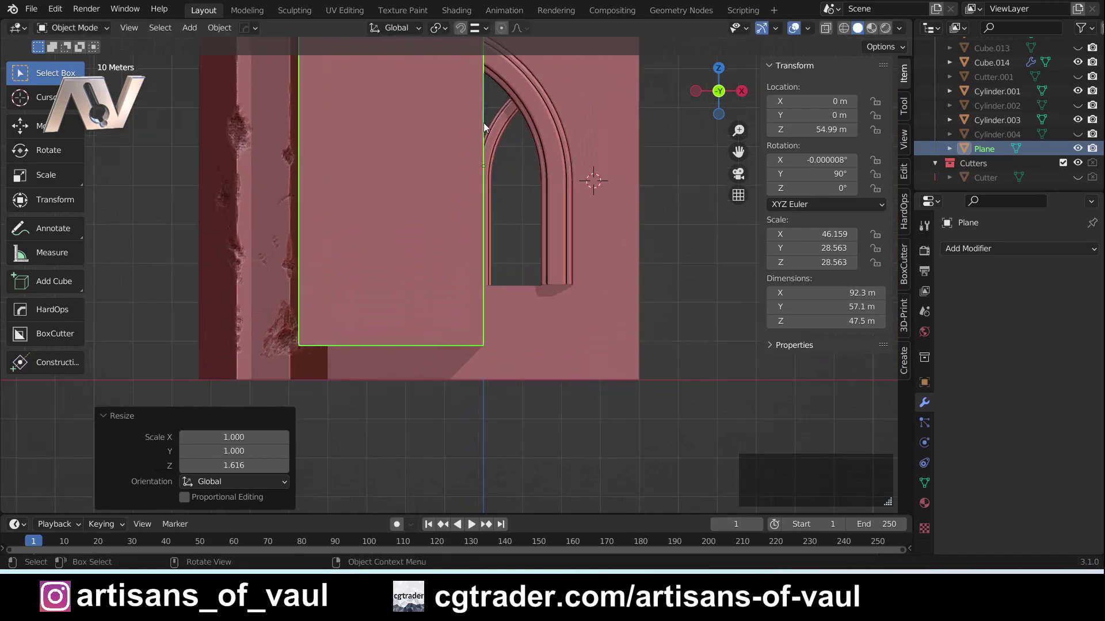
pyautogui.keyDown('shift'); pyautogui.scroll(4, 503, 288); pyautogui.keyUp('shift')
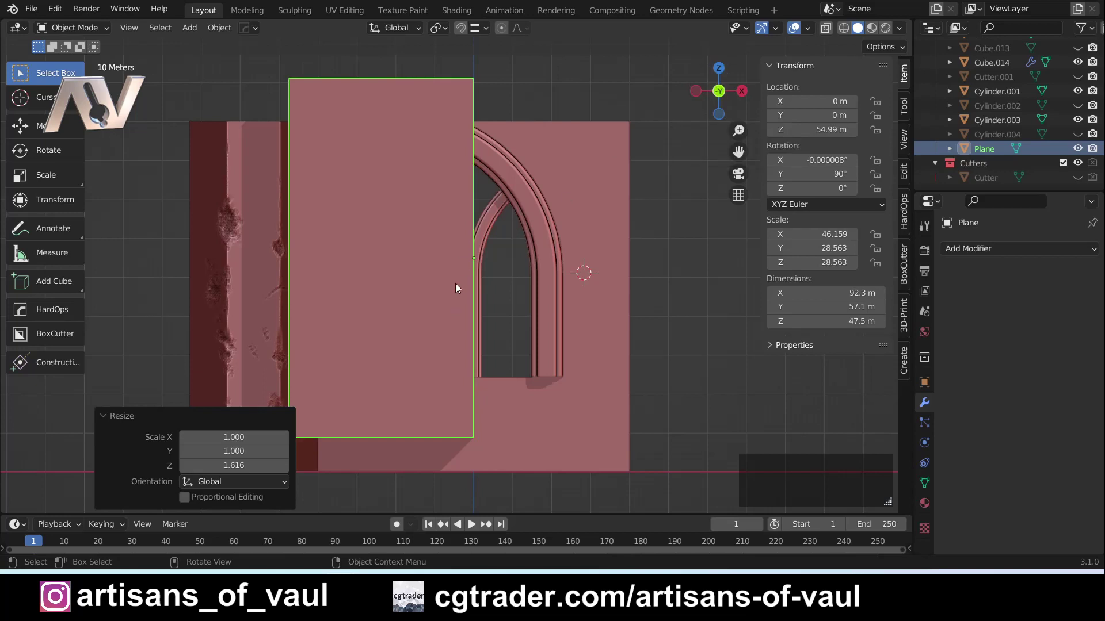
pyautogui.click(809, 29)
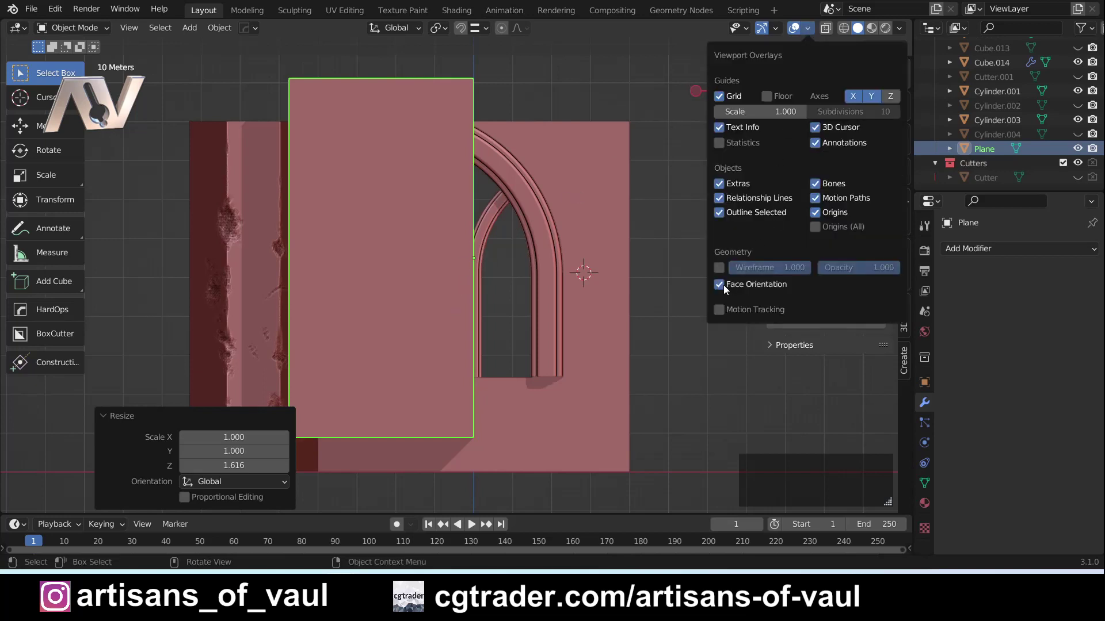
pyautogui.moveTo(440, 221); pyautogui.dragTo(637, 184, button='middle')
pyautogui.click(809, 29)
# - Add a Boolean Difference modifier to the pillar with Plane as its object, and place it above the Mirror modifier
pyautogui.click(494, 216)
pyautogui.moveTo(494, 216); pyautogui.dragTo(491, 236, button='middle')
pyautogui.click(1006, 281)
pyautogui.click(866, 351)
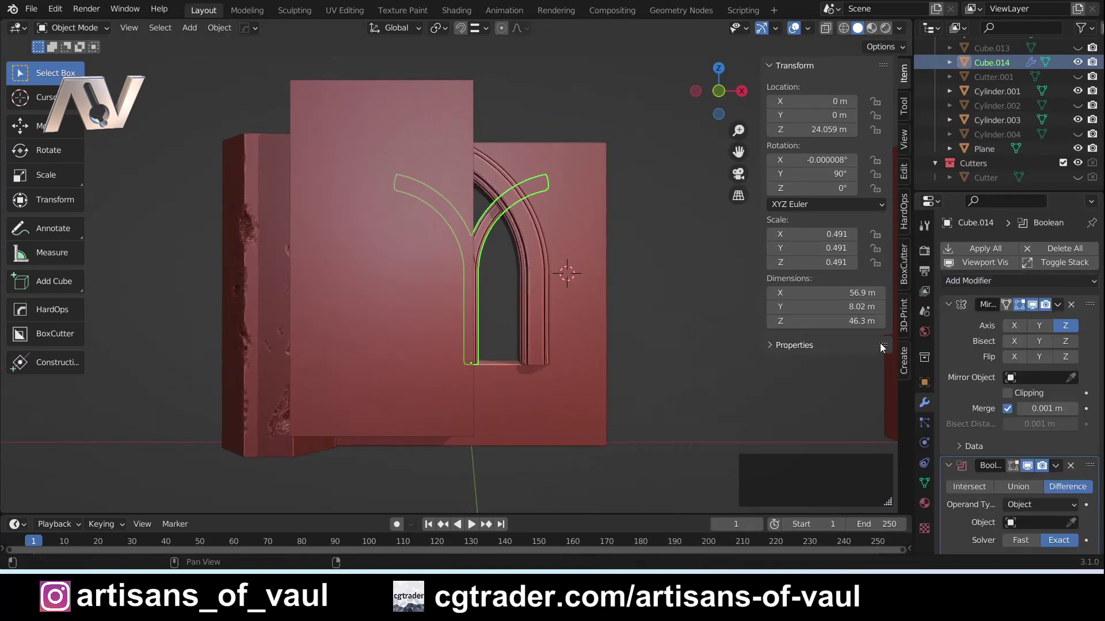
pyautogui.scroll(-1, 1076, 455)
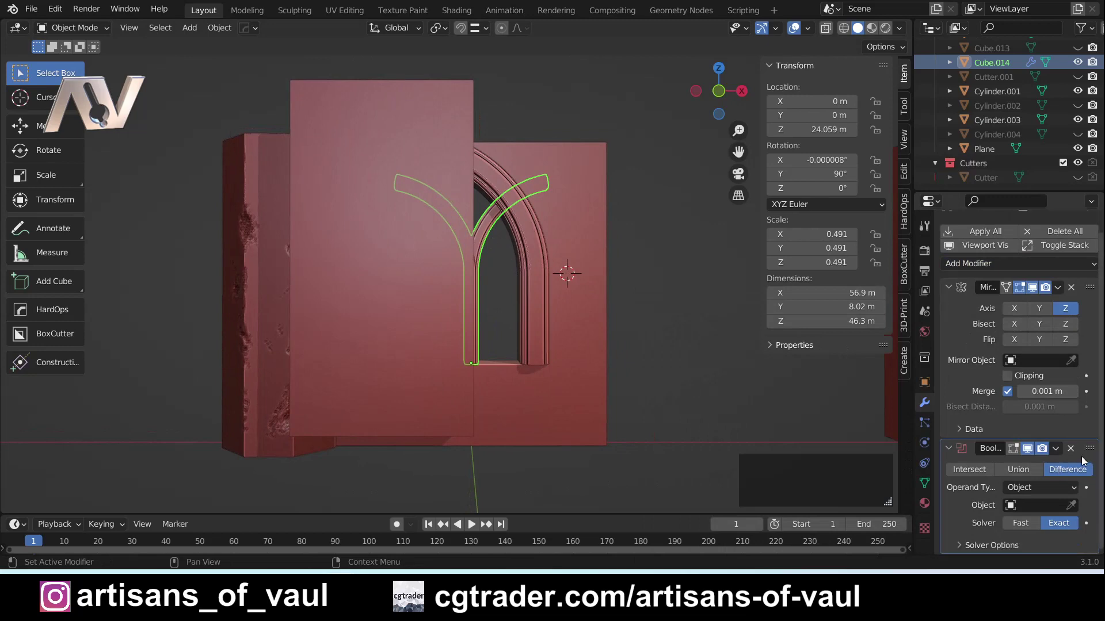
pyautogui.click(1071, 505)
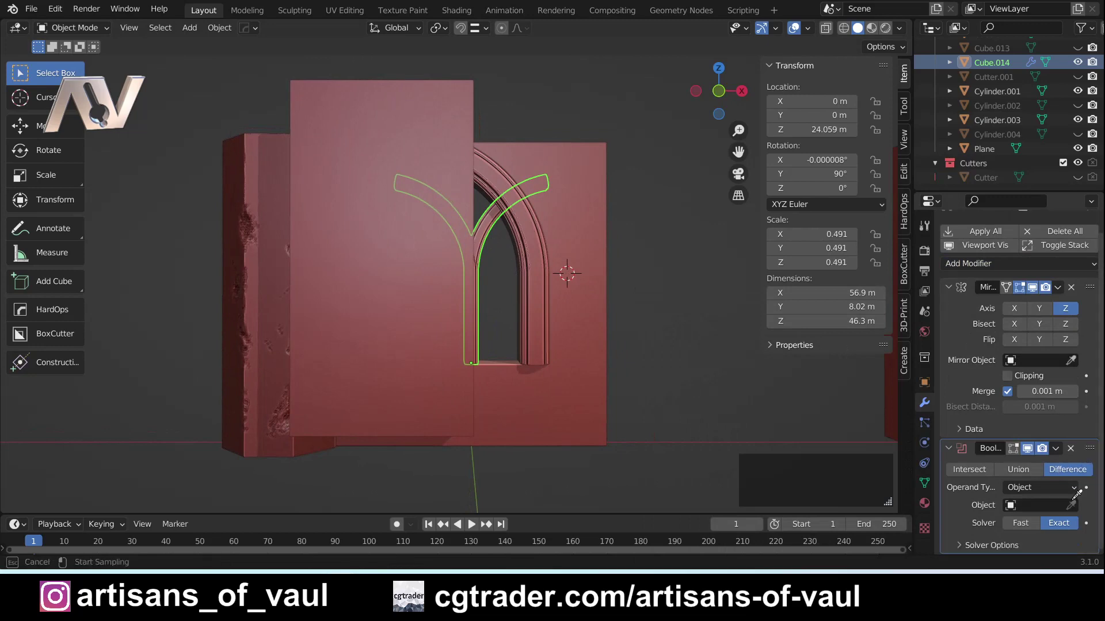
pyautogui.click(433, 113)
pyautogui.moveTo(706, 285); pyautogui.dragTo(709, 303, button='middle')
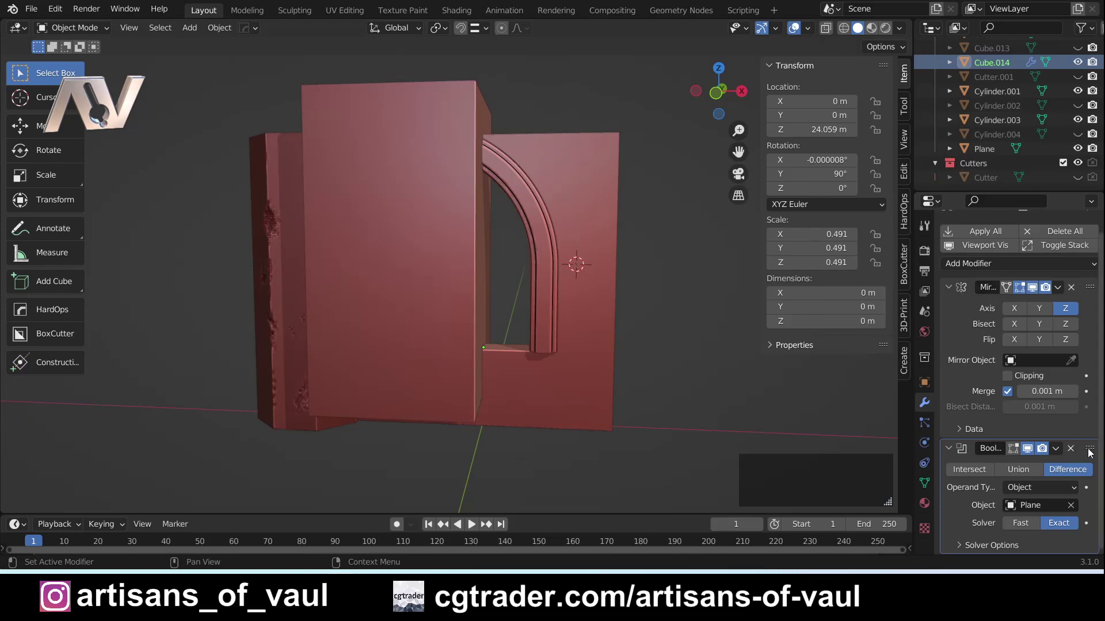
pyautogui.moveTo(1089, 452); pyautogui.dragTo(1088, 288)
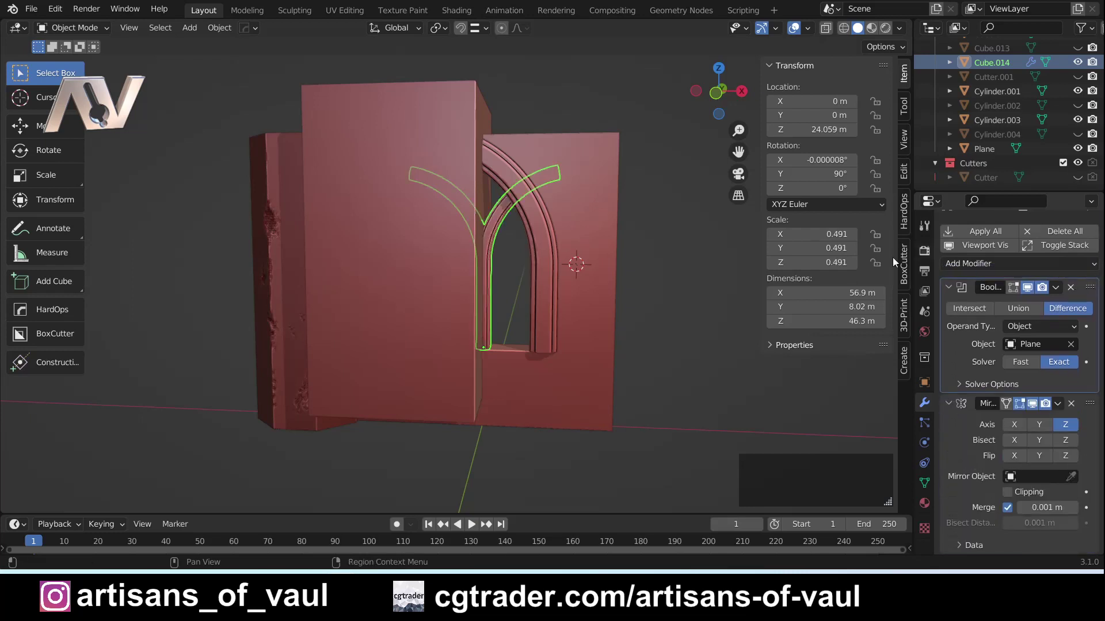
# - Hide the Plane cutter block covering the window
pyautogui.keyDown('shift'); pyautogui.moveTo(553, 182); pyautogui.dragTo(621, 216, button='middle'); pyautogui.keyUp('shift')
pyautogui.scroll(3, 621, 220)
pyautogui.click(553, 158)
pyautogui.press('h')
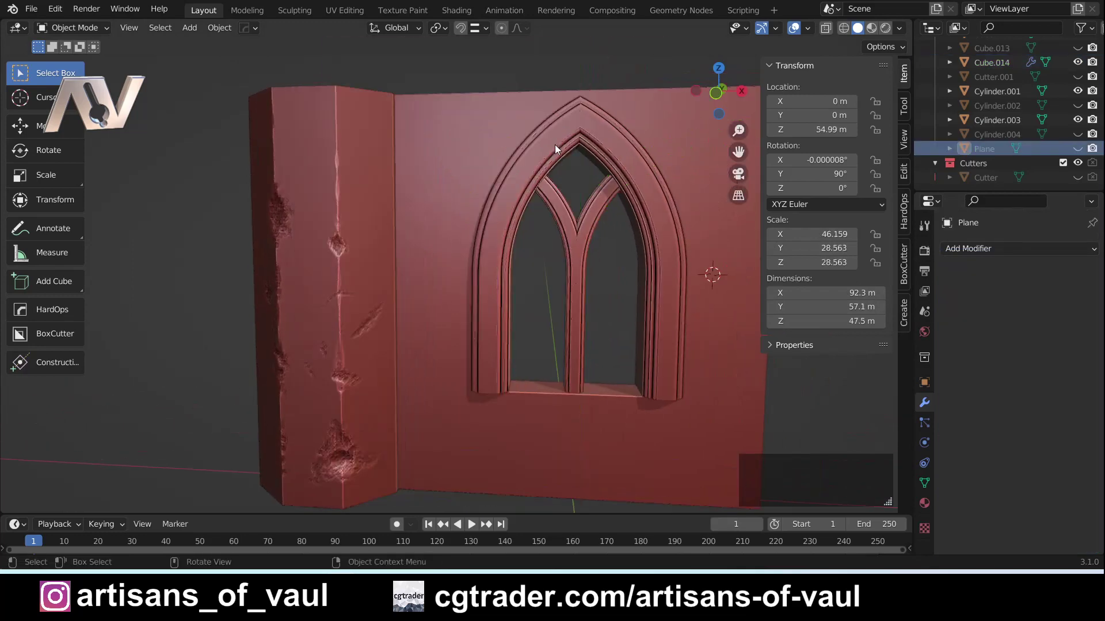
# - Apply all modifiers on the Y-shaped pillar and enter Edit Mode on its mesh
pyautogui.click(585, 240)
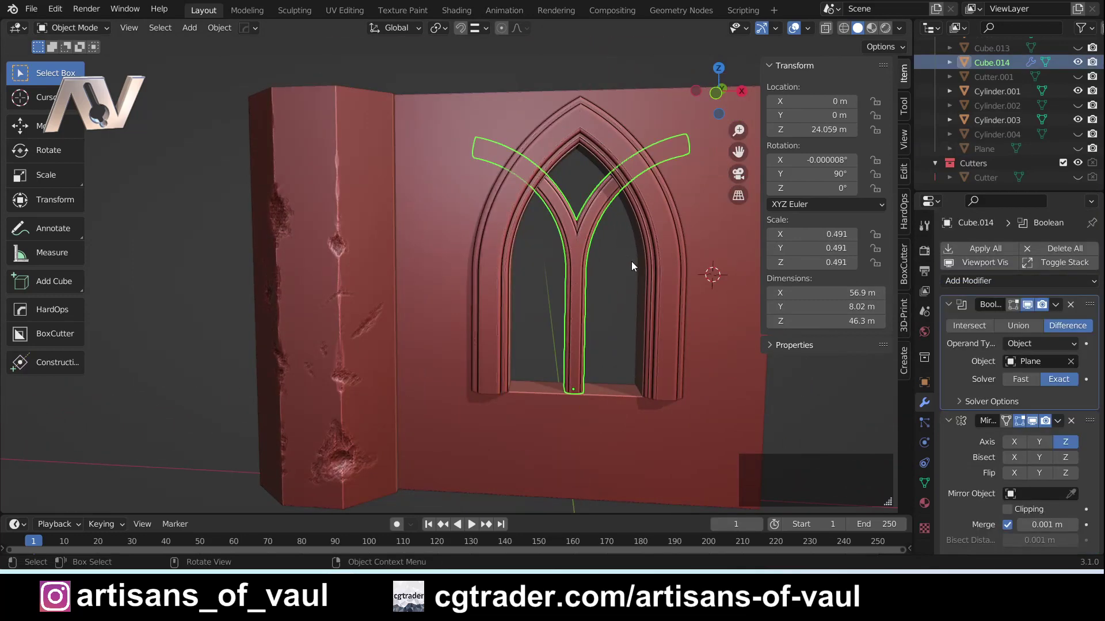
pyautogui.click(997, 253)
pyautogui.press('Tab')
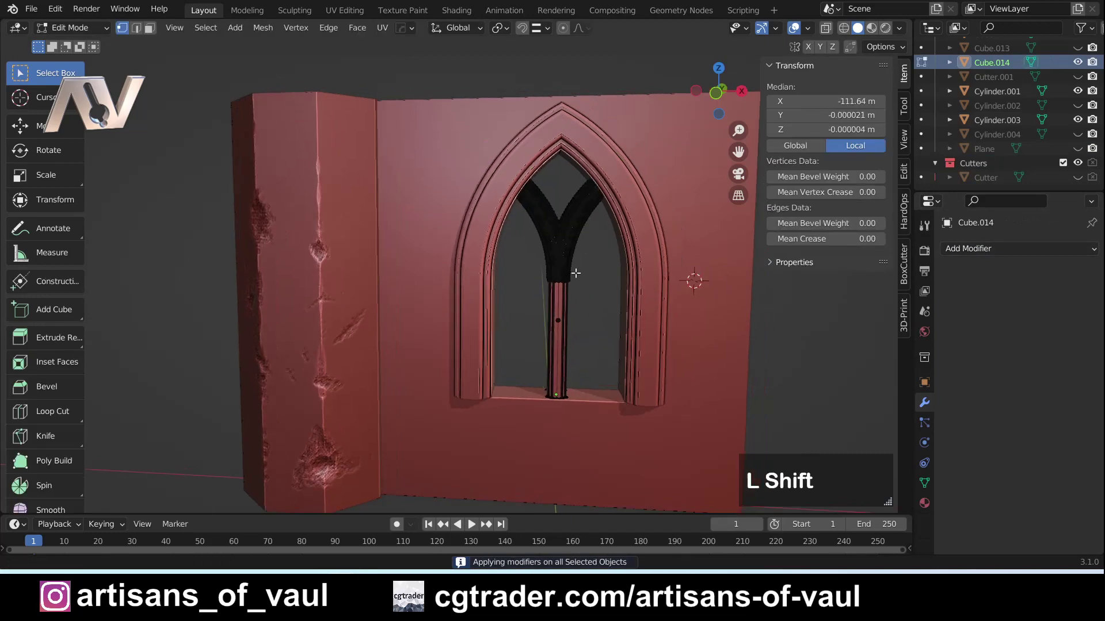
# - Examine the pillar's mesh along the centre seam at the fork, where the two curved ribs meet
pyautogui.scroll(4, 549, 274)
pyautogui.keyDown('shift'); pyautogui.moveTo(549, 274); pyautogui.dragTo(526, 301, button='middle'); pyautogui.keyUp('shift')
pyautogui.scroll(4, 574, 252)
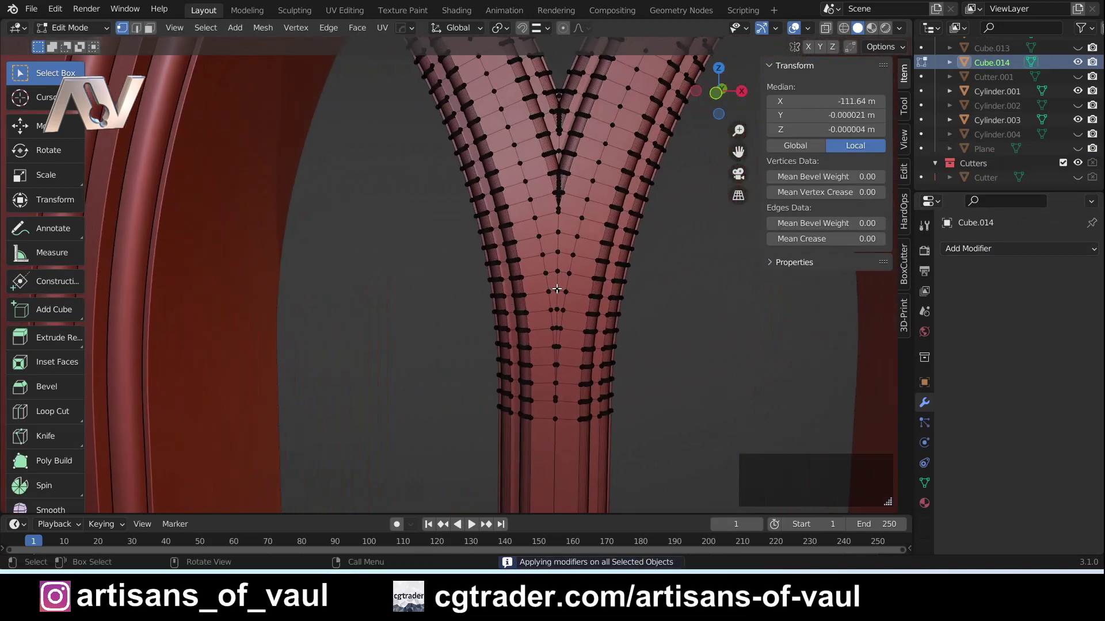
pyautogui.keyDown('shift'); pyautogui.moveTo(576, 141); pyautogui.dragTo(549, 197, button='middle'); pyautogui.keyUp('shift')
pyautogui.scroll(4, 538, 238)
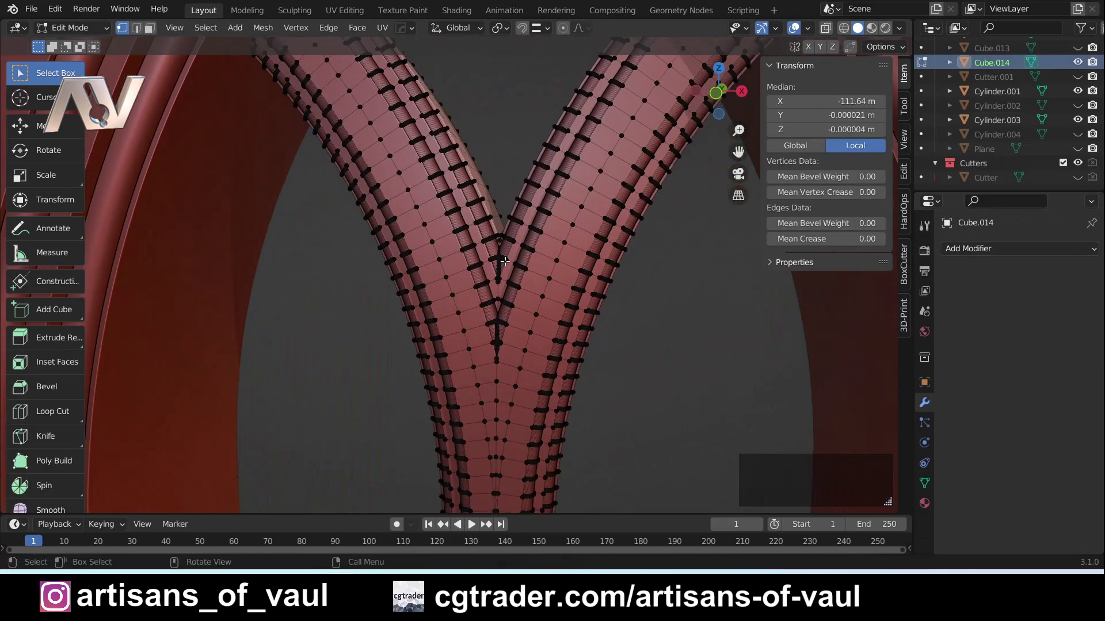
pyautogui.keyDown('shift'); pyautogui.moveTo(538, 237); pyautogui.dragTo(633, 232, button='middle'); pyautogui.keyUp('shift')
pyautogui.scroll(5, 590, 424)
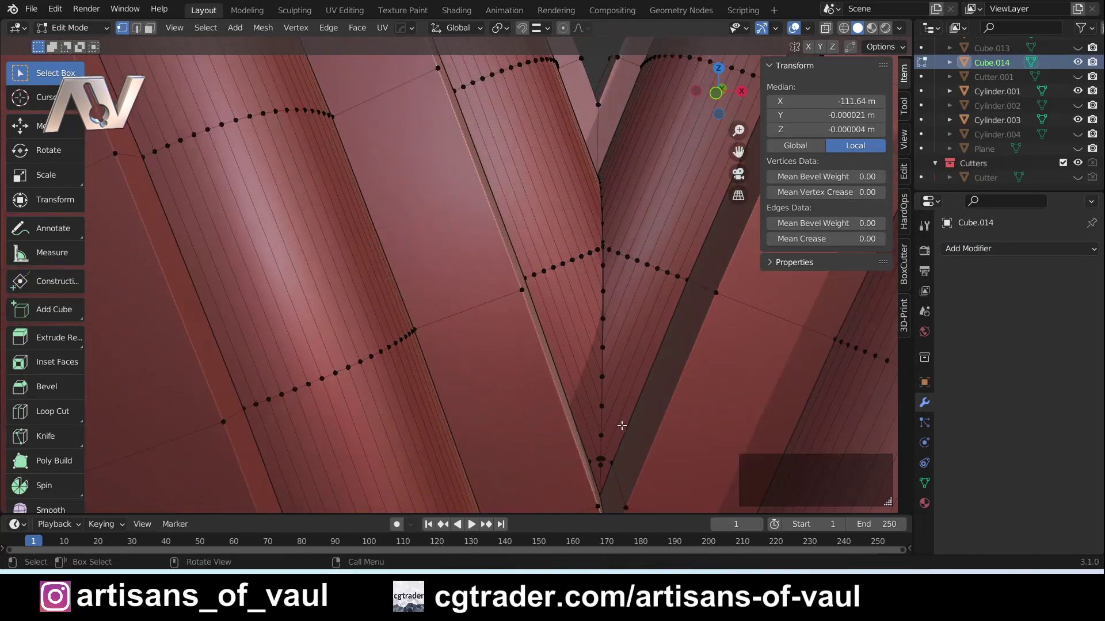
pyautogui.scroll(-8, 622, 426)
pyautogui.press('Tab')
# - Unhide the window sill Cube.004 beneath the arch
pyautogui.scroll(3, 573, 274)
pyautogui.keyDown('shift'); pyautogui.moveTo(739, 378); pyautogui.dragTo(616, 339, button='middle'); pyautogui.keyUp('shift')
pyautogui.click(716, 93)
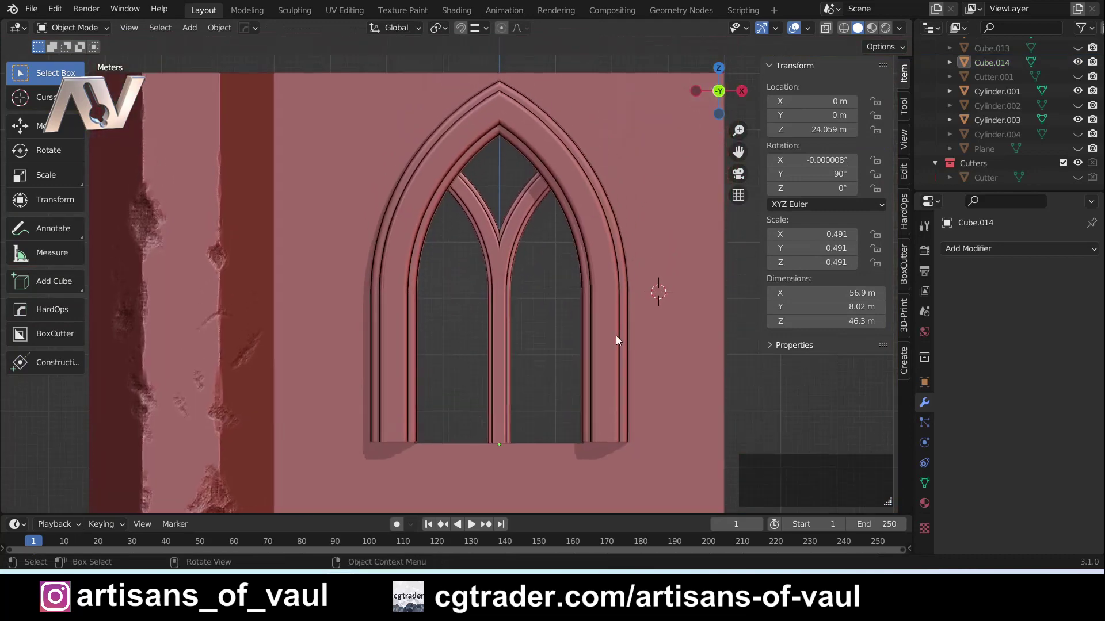
pyautogui.scroll(3, 1031, 77)
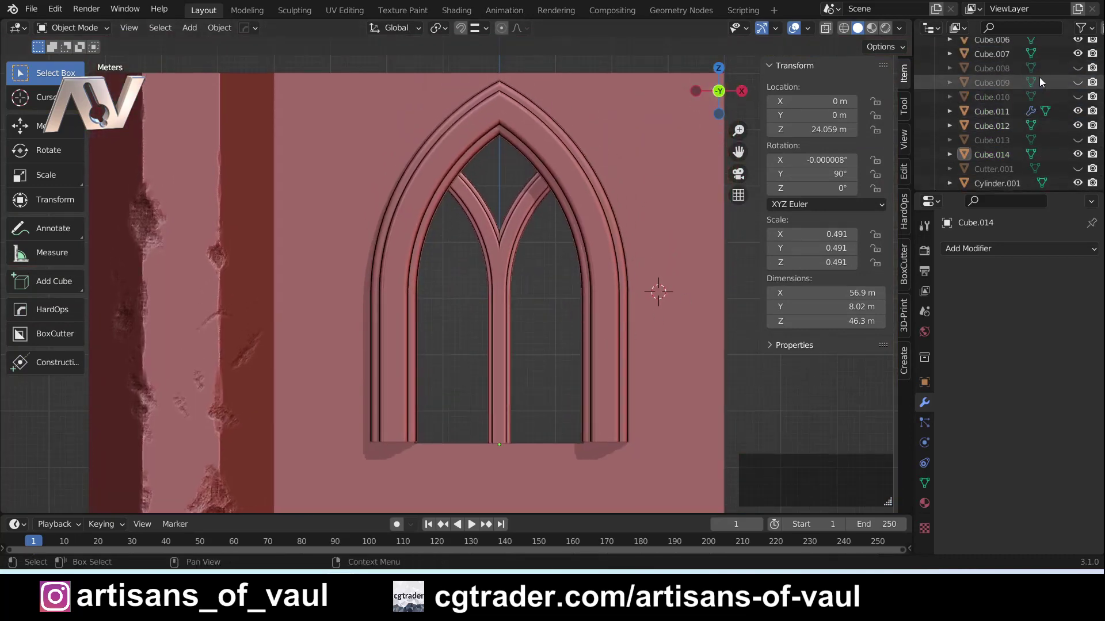
pyautogui.scroll(4, 1075, 67)
pyautogui.click(1077, 81)
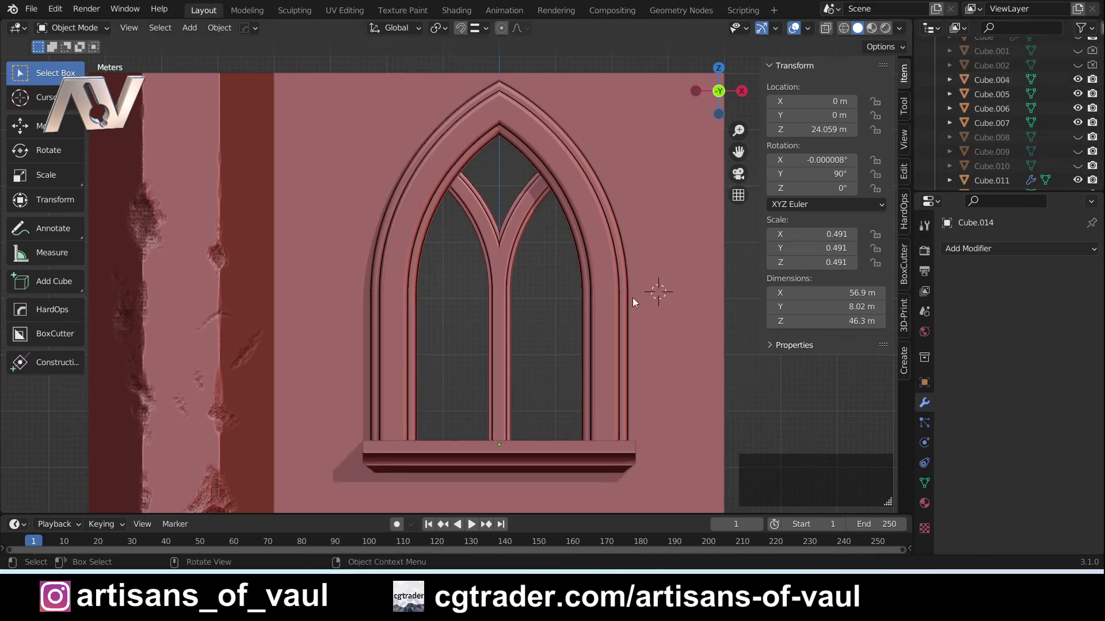
# - Duplicate the Y-shaped pillar in place, without any offset
pyautogui.moveTo(765, 369); pyautogui.dragTo(683, 337, button='middle')
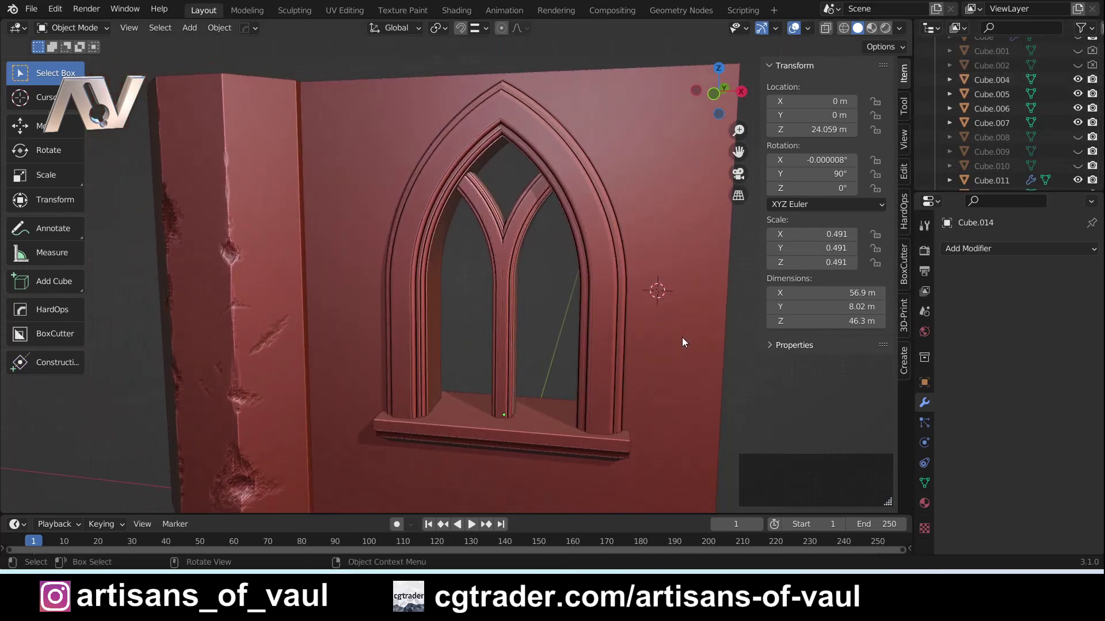
pyautogui.scroll(3, 532, 323)
pyautogui.scroll(-3, 555, 314)
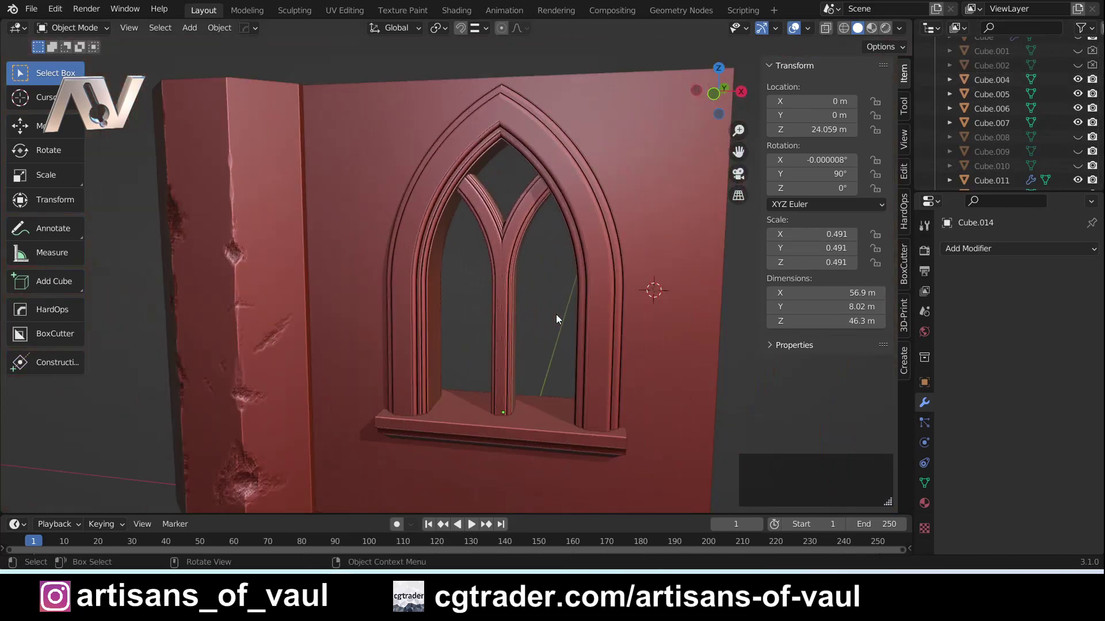
pyautogui.moveTo(556, 314); pyautogui.dragTo(502, 257, button='middle')
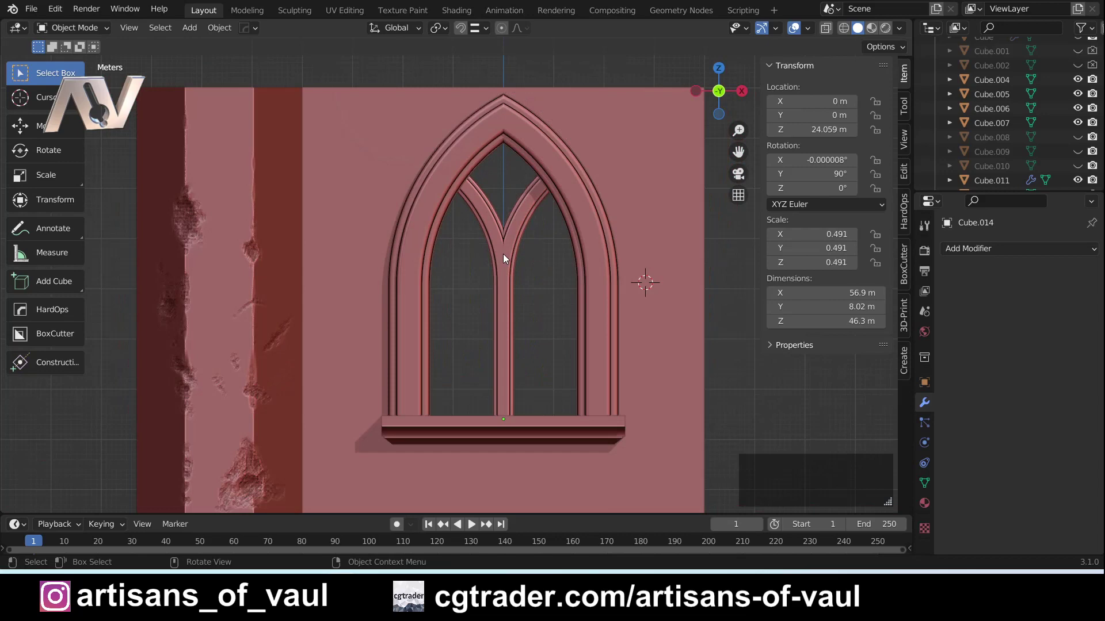
pyautogui.click(503, 256)
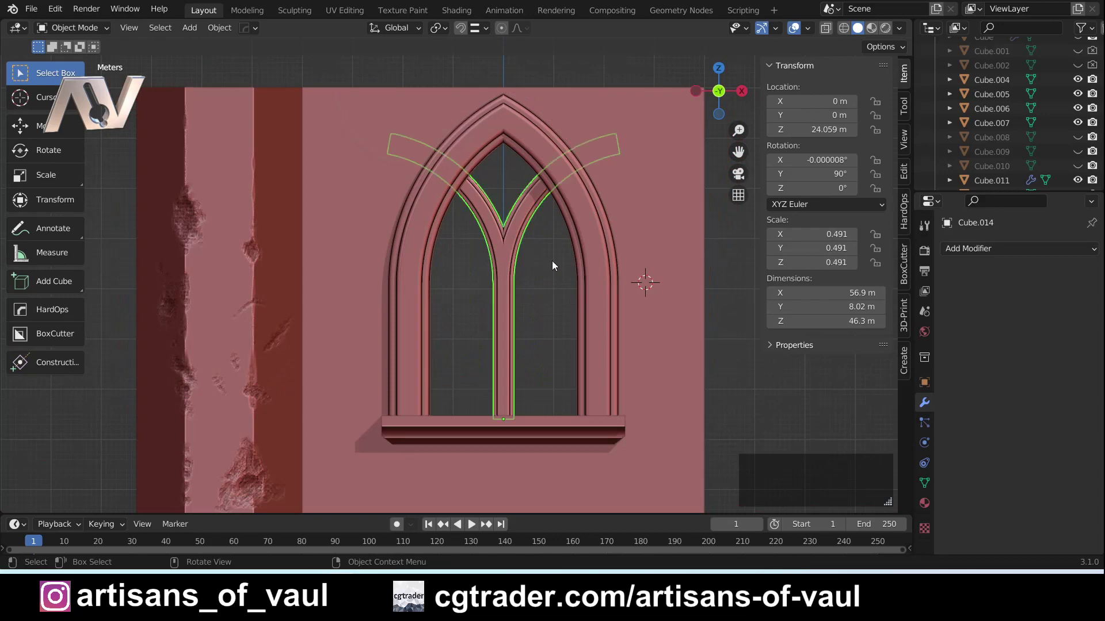
pyautogui.hotkey('shift', 'd')
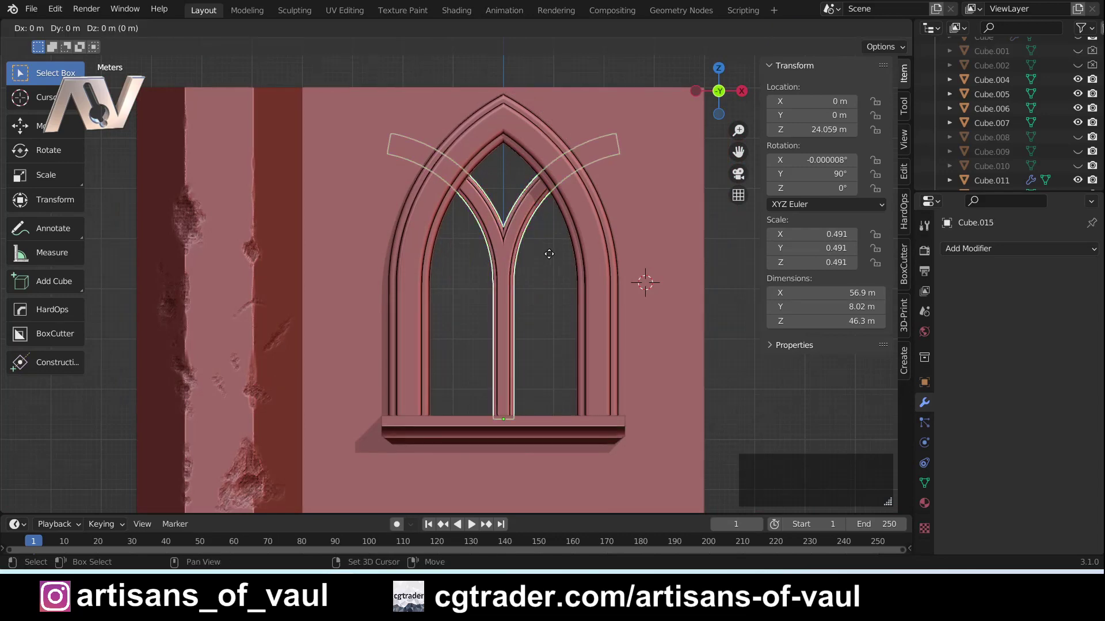
pyautogui.press('z')
pyautogui.rightClick(551, 253)
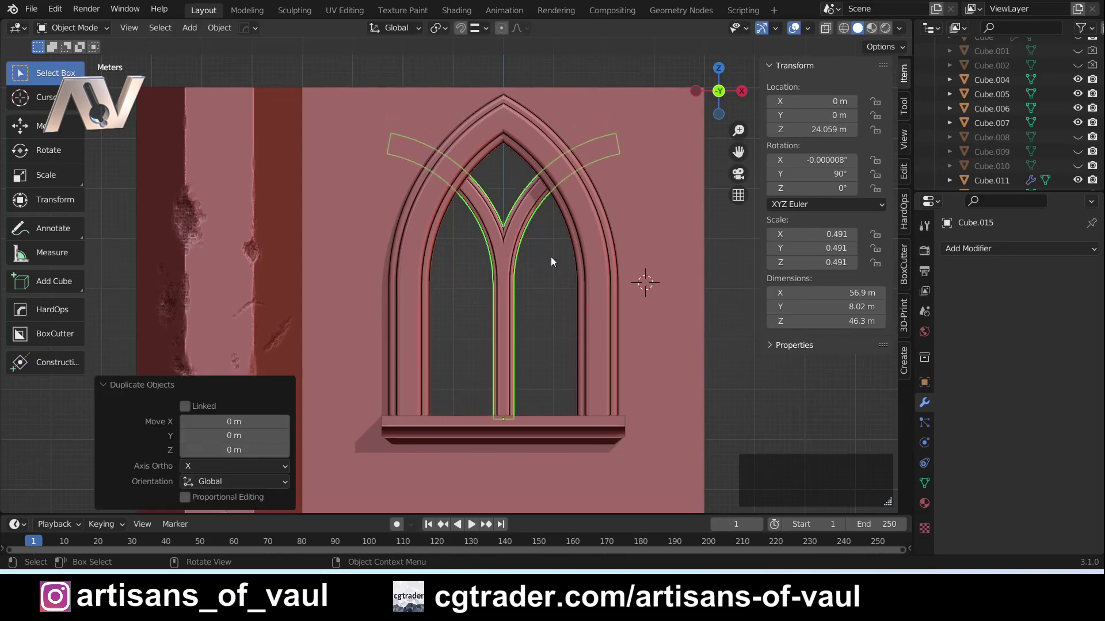
# - Flip the duplicated pillar upside down by scaling it -1 along Z
pyautogui.press('s')
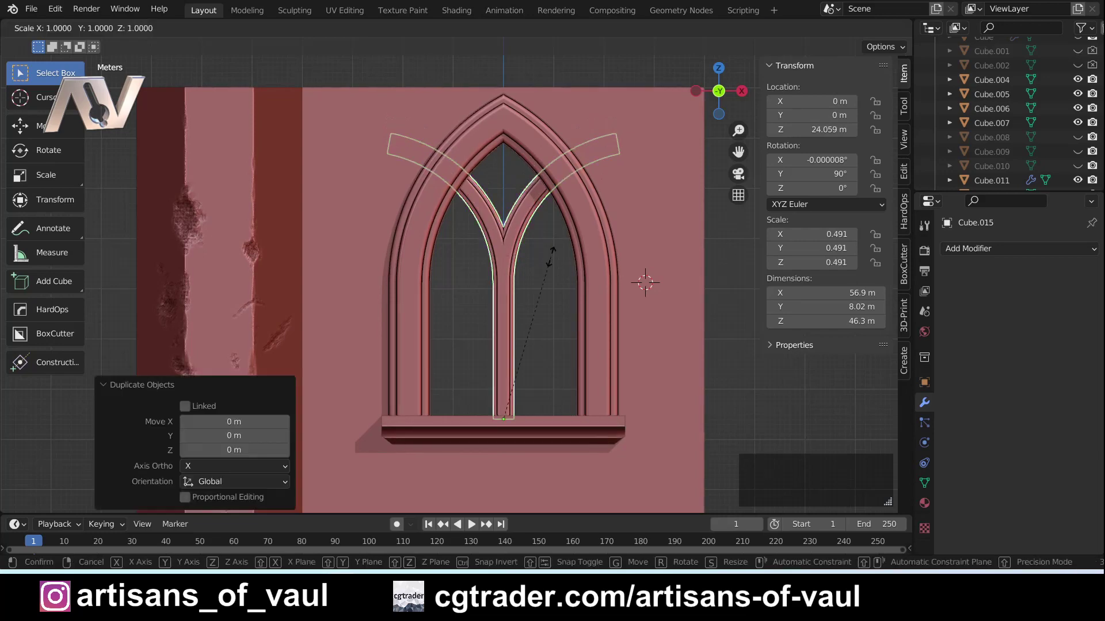
pyautogui.press('z')
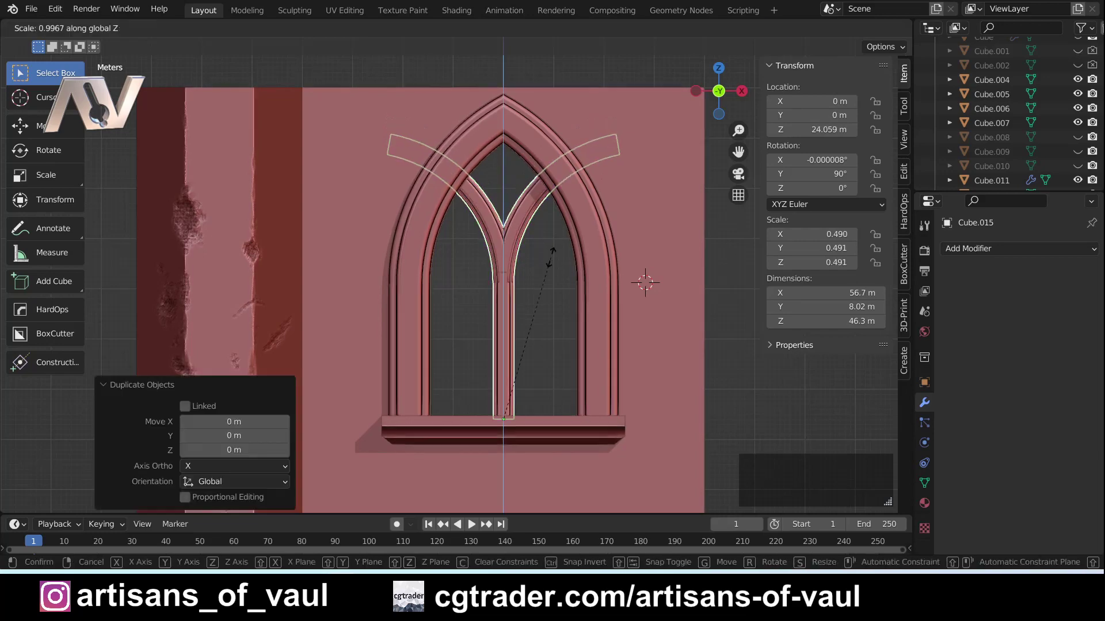
pyautogui.press('-')
pyautogui.press('KP_1')
pyautogui.press('Return')
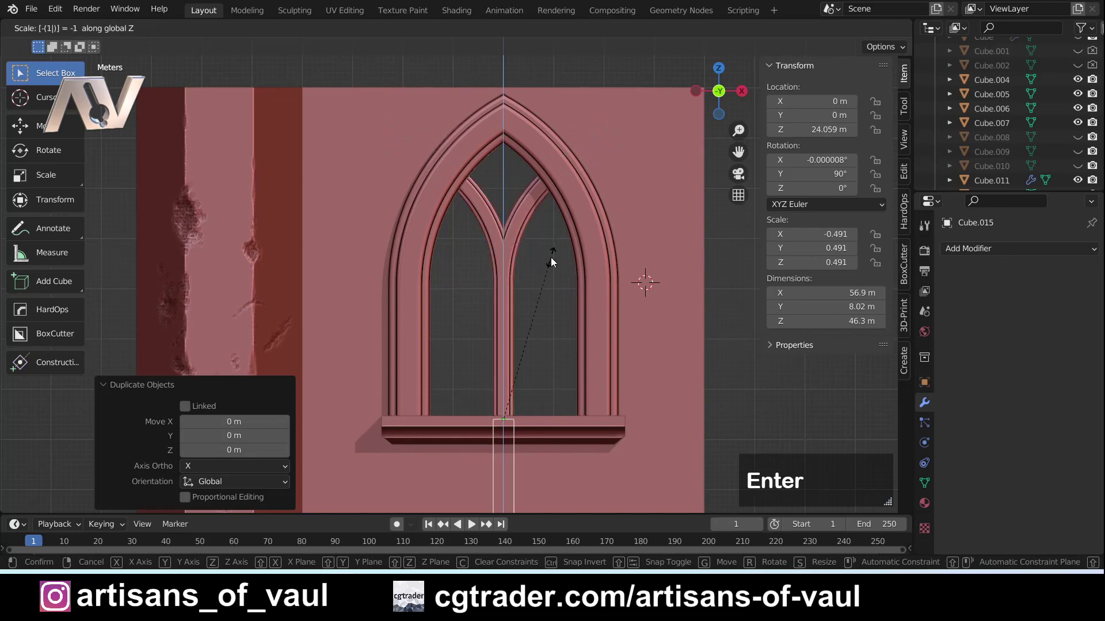
# - Raise the flipped pillar copy about 88.7 m along Z and scale it down by a factor of about 0.416
pyautogui.press('g')
pyautogui.press('z')
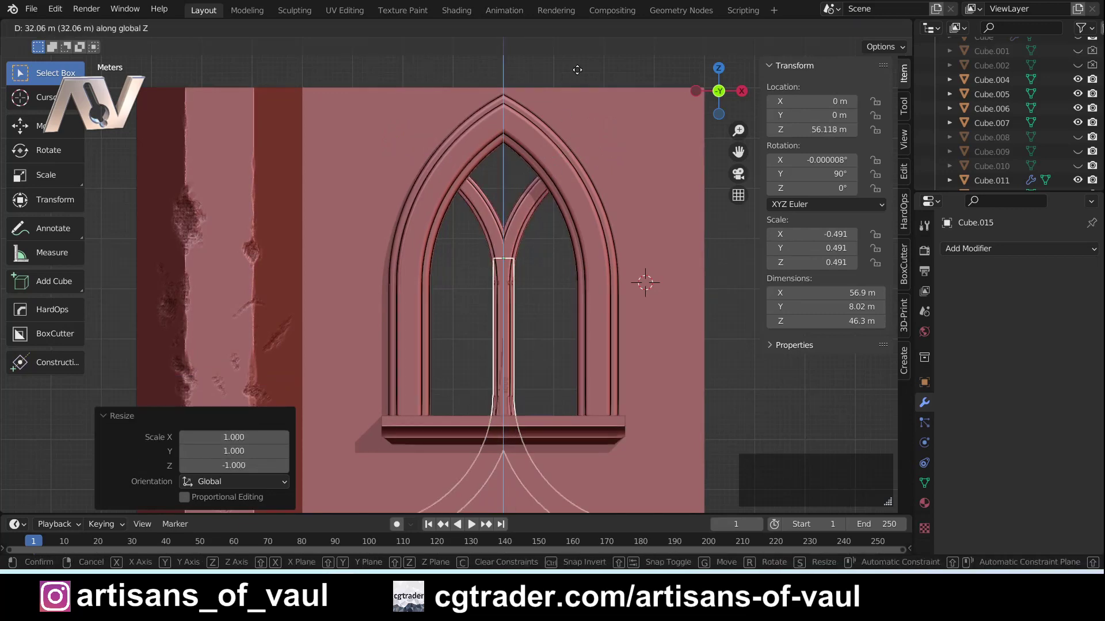
pyautogui.click(577, 269)
pyautogui.press('s')
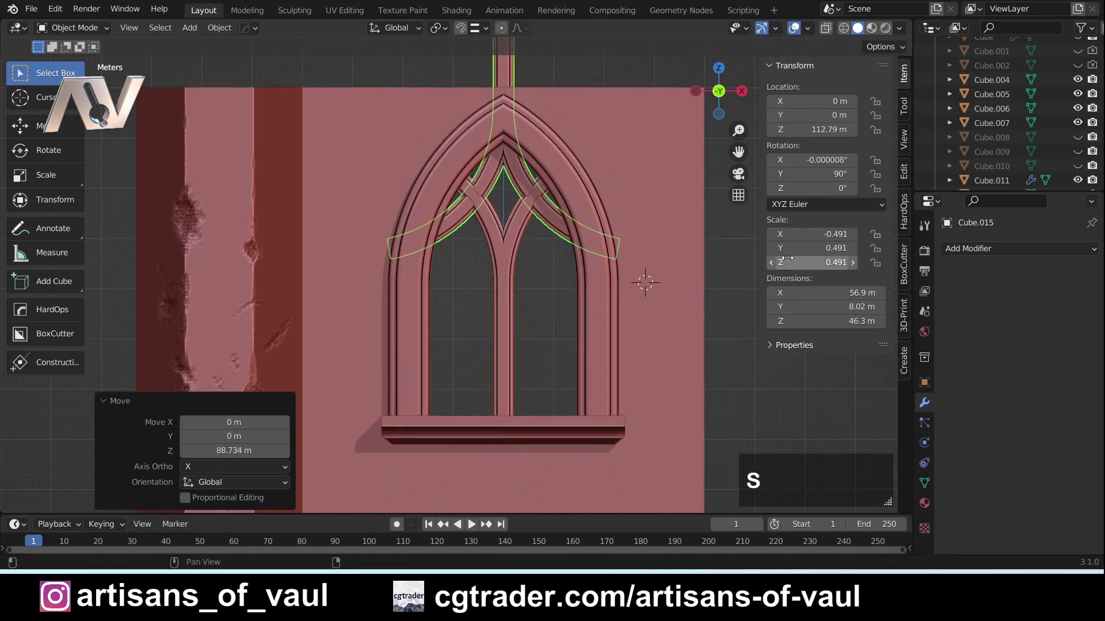
pyautogui.click(530, 109)
# - Lower the small flipped copy about 25.8 m along Z so it sits in the arch's apex above the fork
pyautogui.press('g')
pyautogui.press('z')
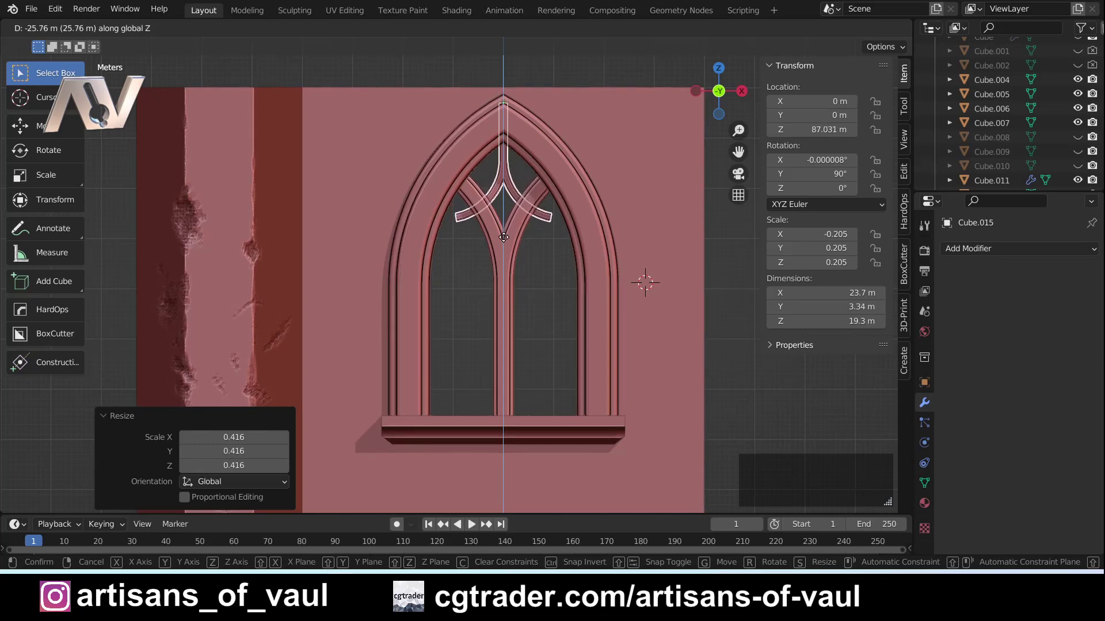
pyautogui.click(505, 239)
pyautogui.scroll(3, 475, 213)
pyautogui.keyDown('shift'); pyautogui.moveTo(475, 213); pyautogui.dragTo(430, 300, button='middle'); pyautogui.keyUp('shift')
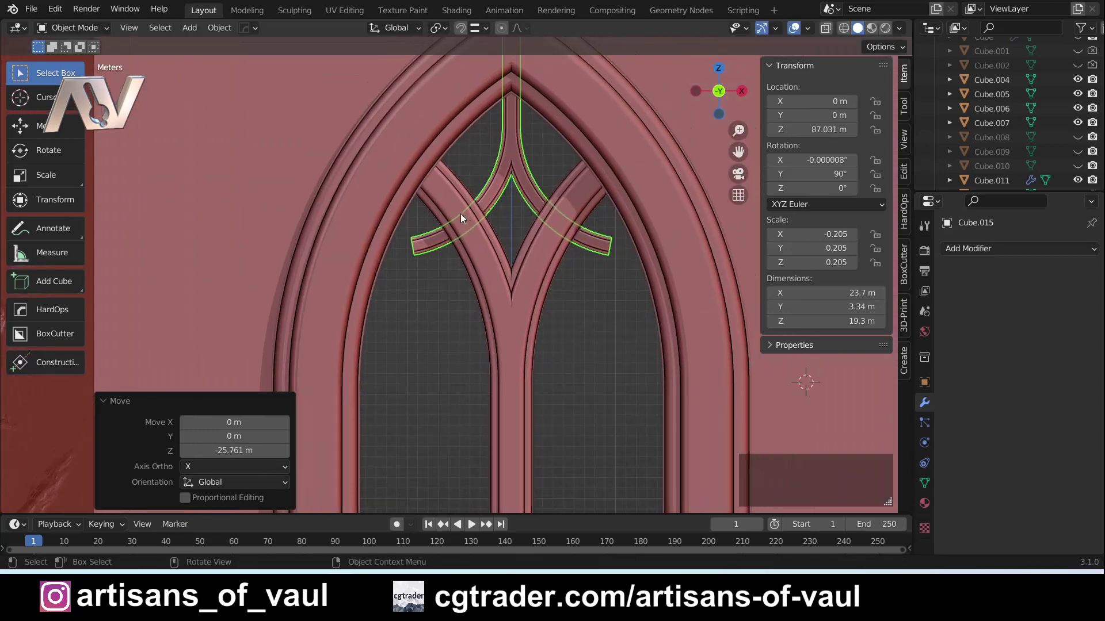
pyautogui.scroll(-2, 457, 214)
pyautogui.keyDown('shift'); pyautogui.moveTo(450, 223); pyautogui.dragTo(450, 287, button='middle'); pyautogui.keyUp('shift')
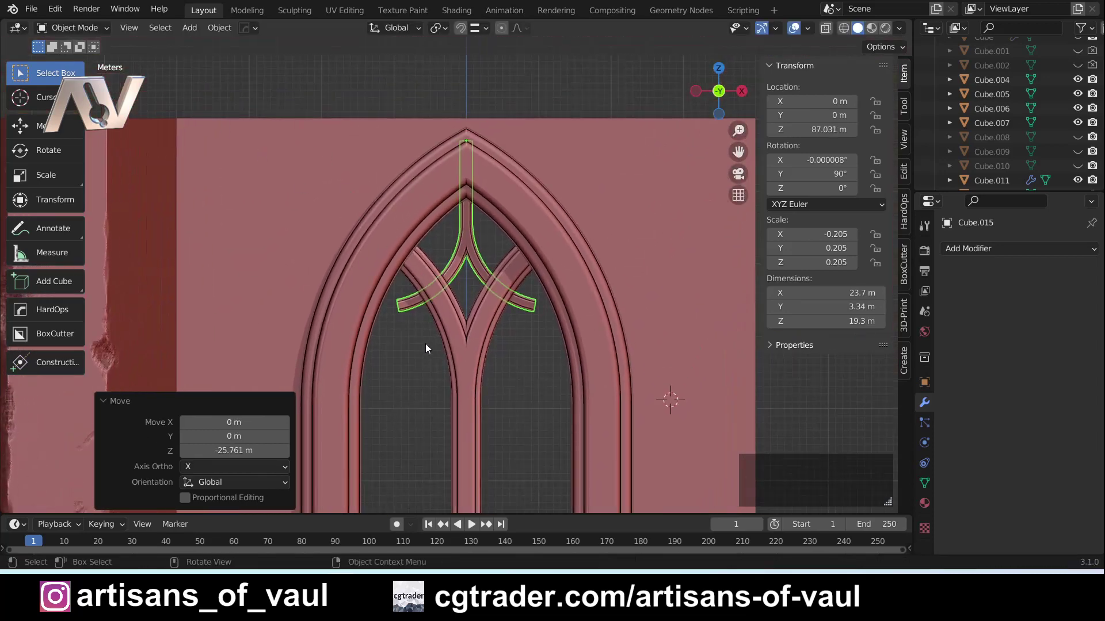
# - Activate BoxCutter and set its cutting shape to Ngon
pyautogui.hotkey('alt', 'w')
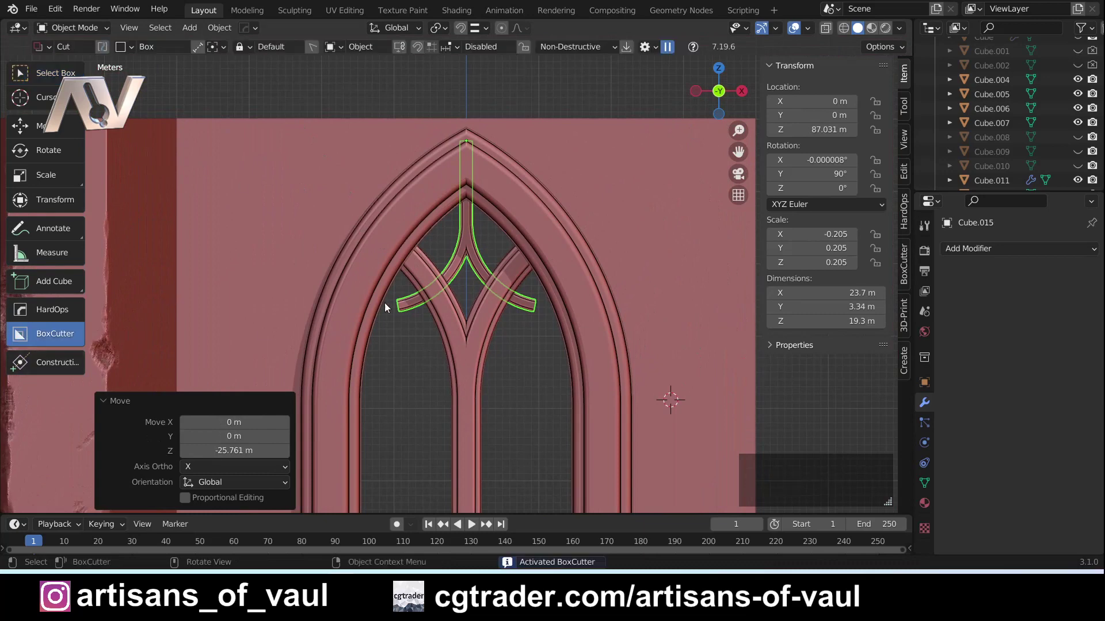
pyautogui.press('d')
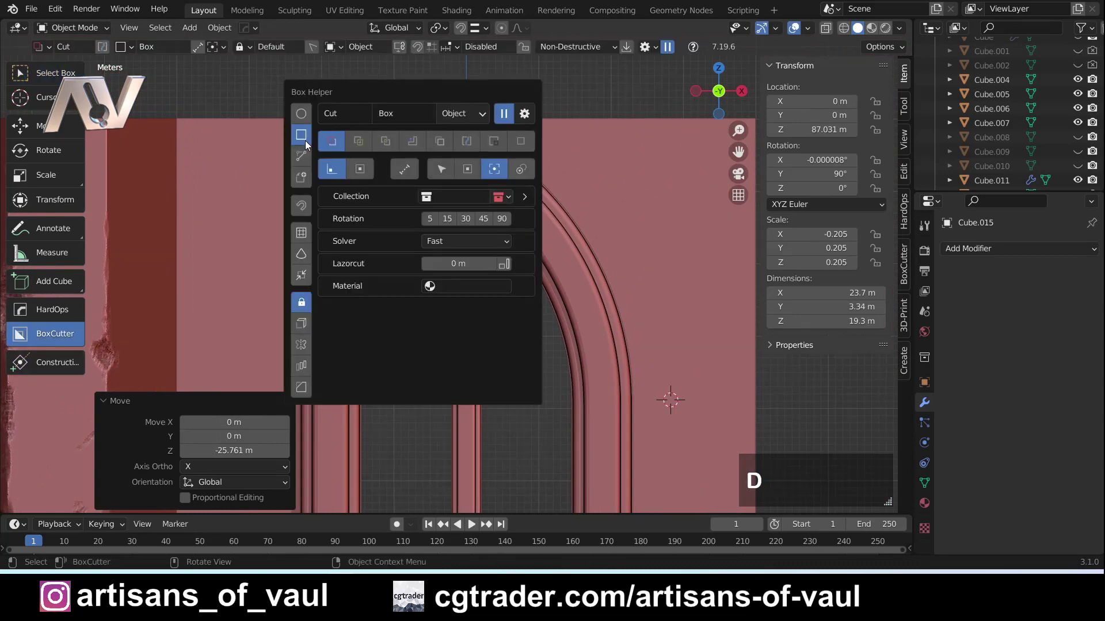
pyautogui.click(301, 155)
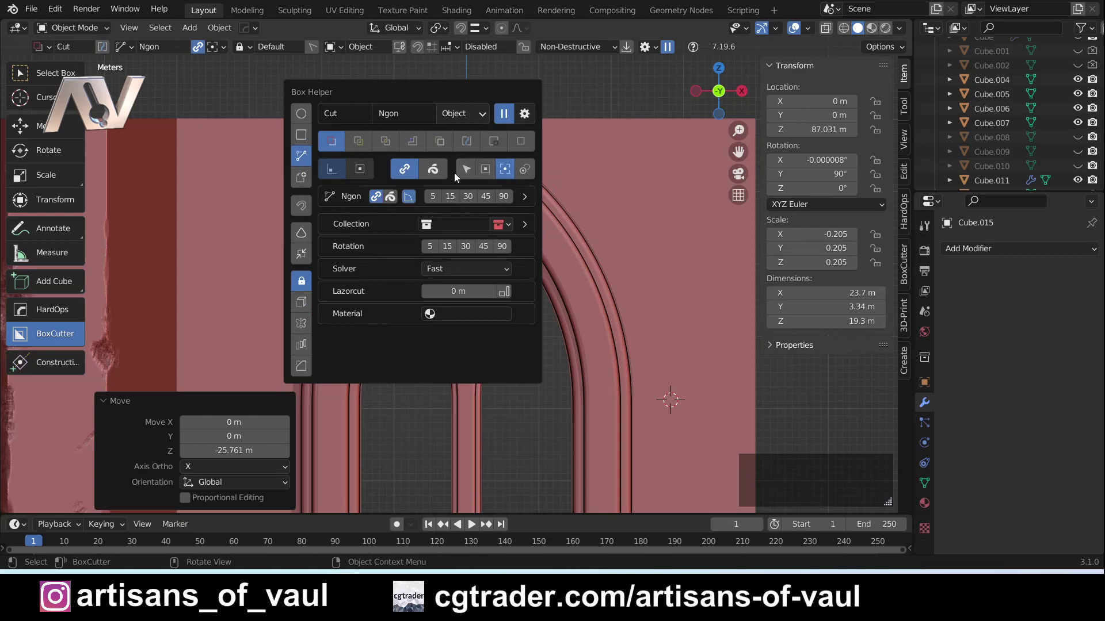
pyautogui.press('Escape')
# - Cut off the flipped copy's lower rib ends with an Ngon shape drawn where they cross the Y-shaped pillar
pyautogui.click(450, 313)
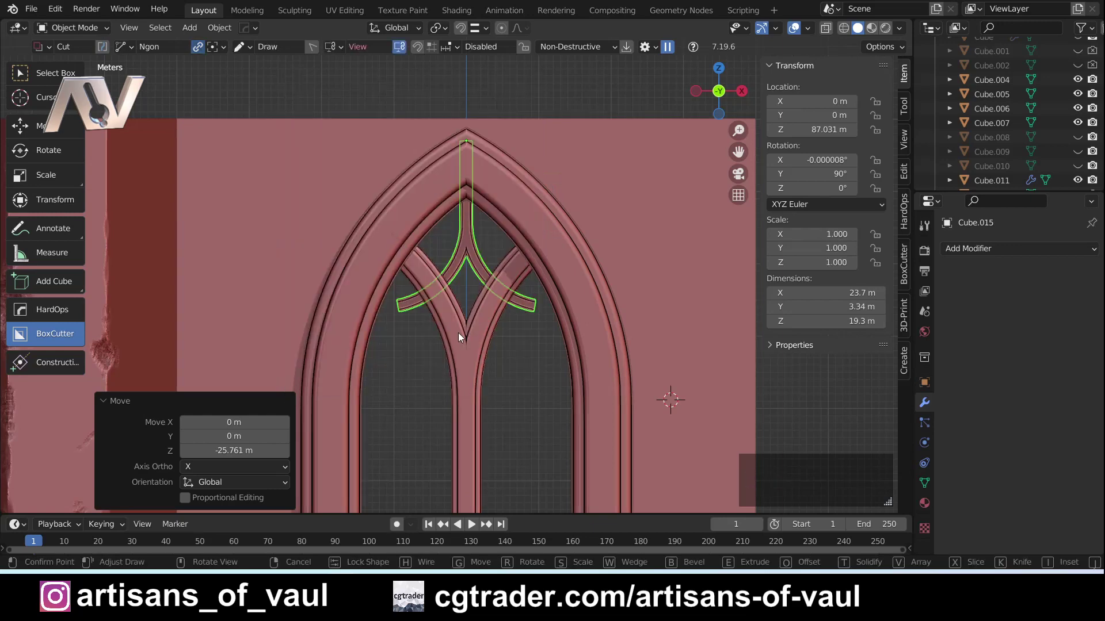
pyautogui.press('ctrl')
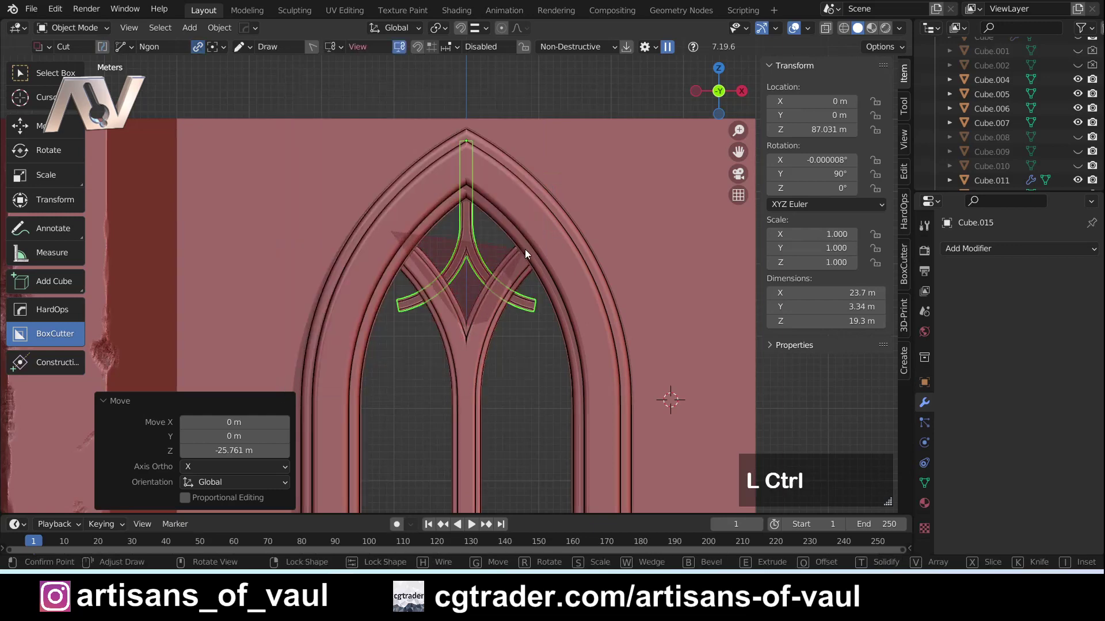
pyautogui.click(588, 292)
pyautogui.click(571, 415)
pyautogui.click(315, 392)
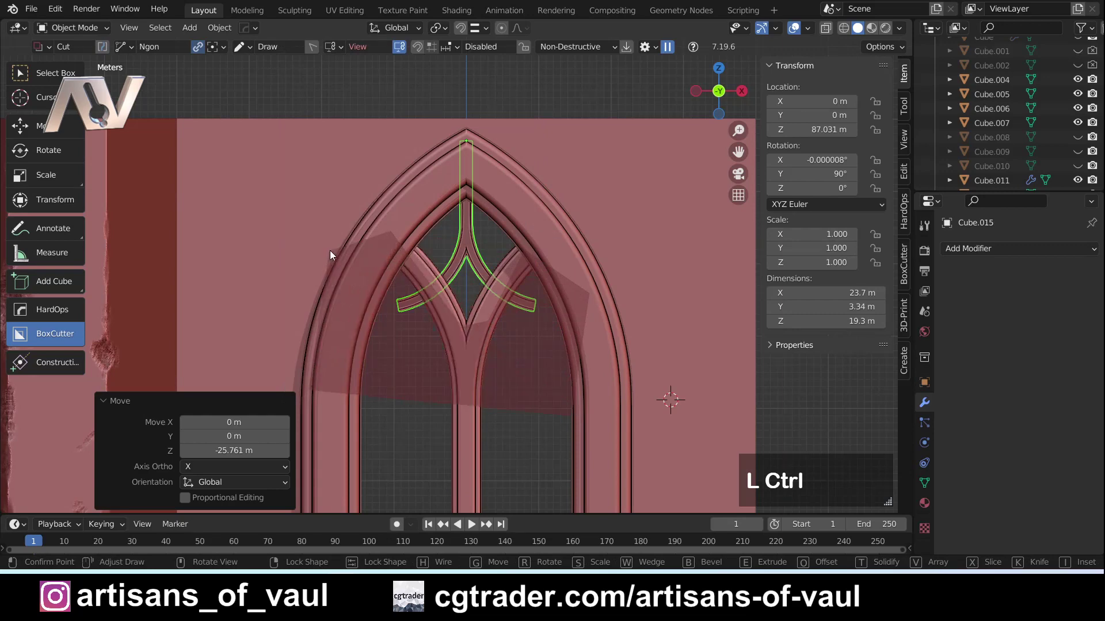
pyautogui.press('space')
pyautogui.scroll(-2, 344, 270)
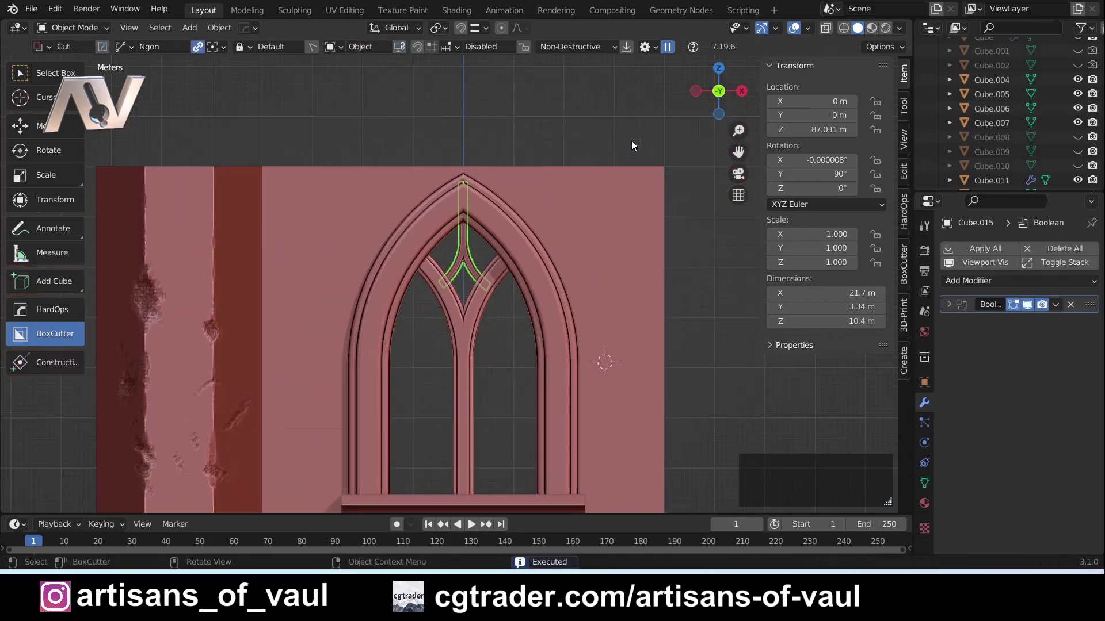
pyautogui.scroll(2, 513, 268)
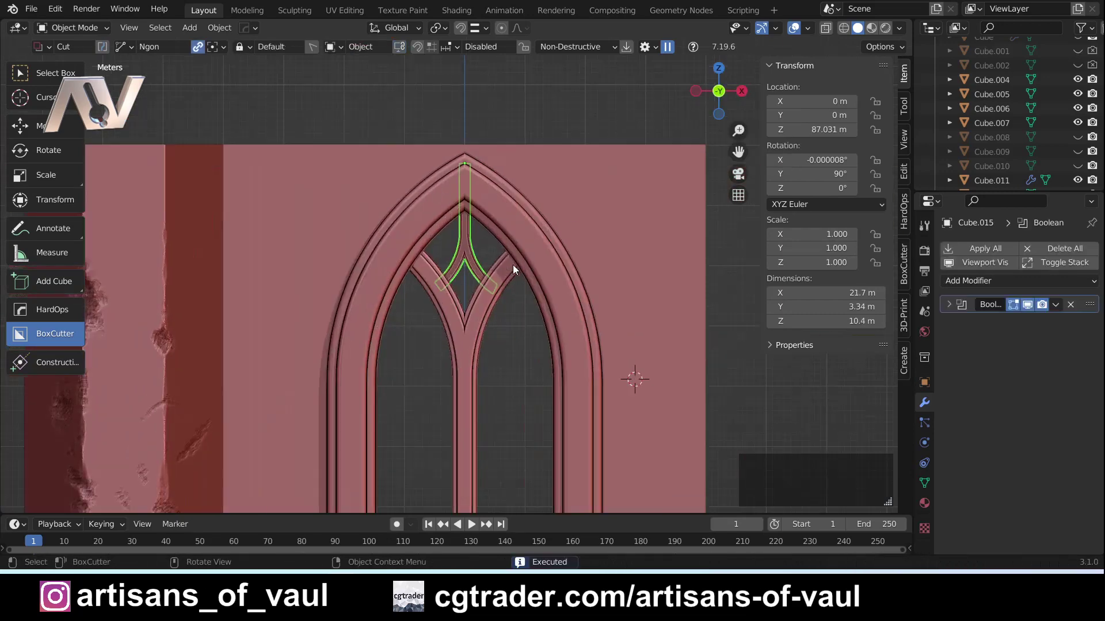
# - Apply the Boolean modifier on the trimmed flipped copy
pyautogui.press('Tab')
pyautogui.scroll(-2, 523, 207)
pyautogui.scroll(3, 523, 207)
pyautogui.press('Tab')
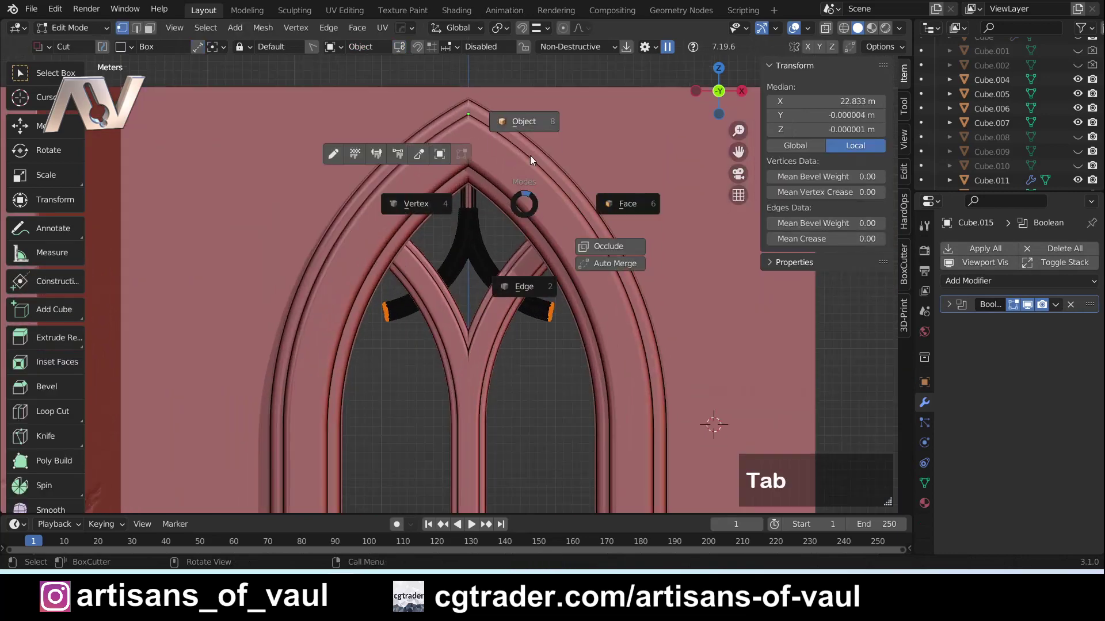
pyautogui.click(524, 123)
pyautogui.click(965, 248)
pyautogui.scroll(-4, 563, 326)
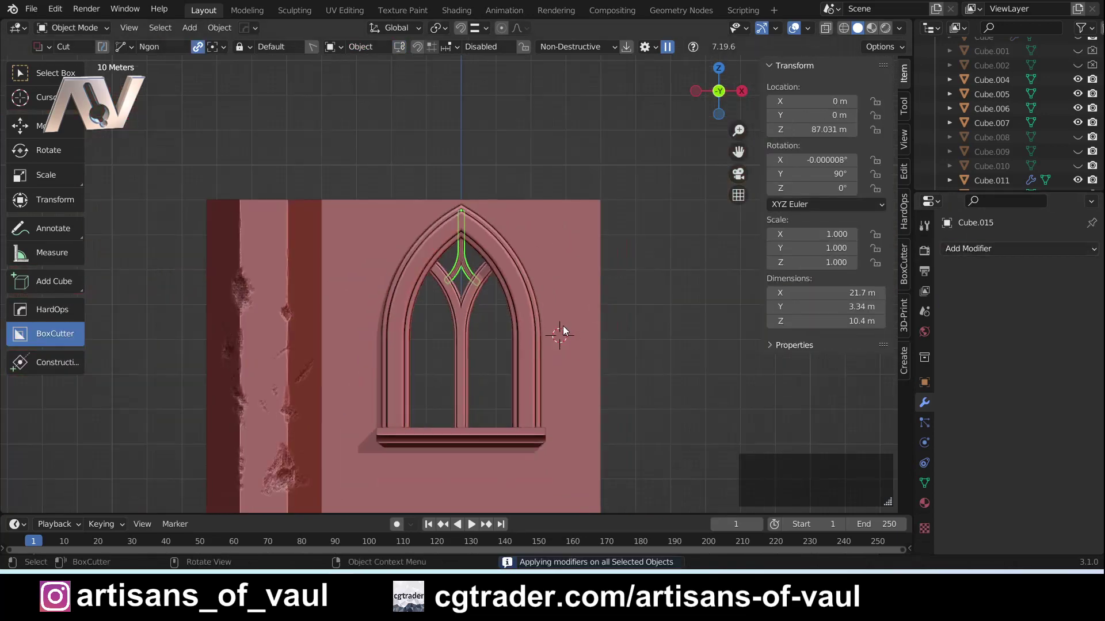
pyautogui.scroll(2, 443, 320)
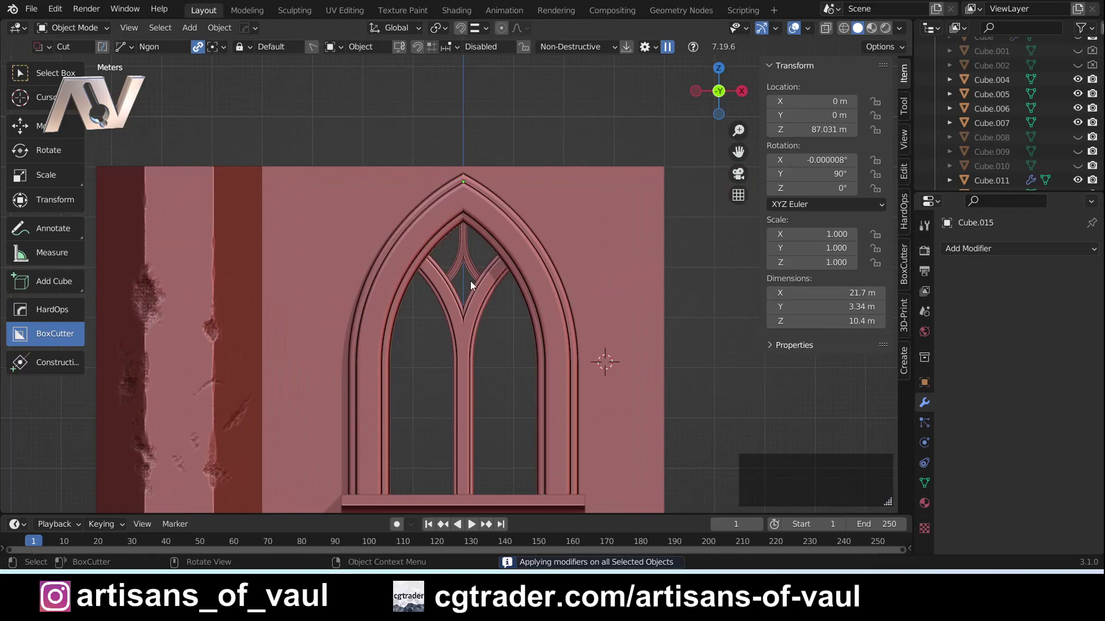
# - Duplicate the central Y-shaped pillar and offset the copy about 8.24 m along X
pyautogui.click(464, 326)
pyautogui.keyDown('shift'); pyautogui.scroll(-3, 503, 323); pyautogui.keyUp('shift')
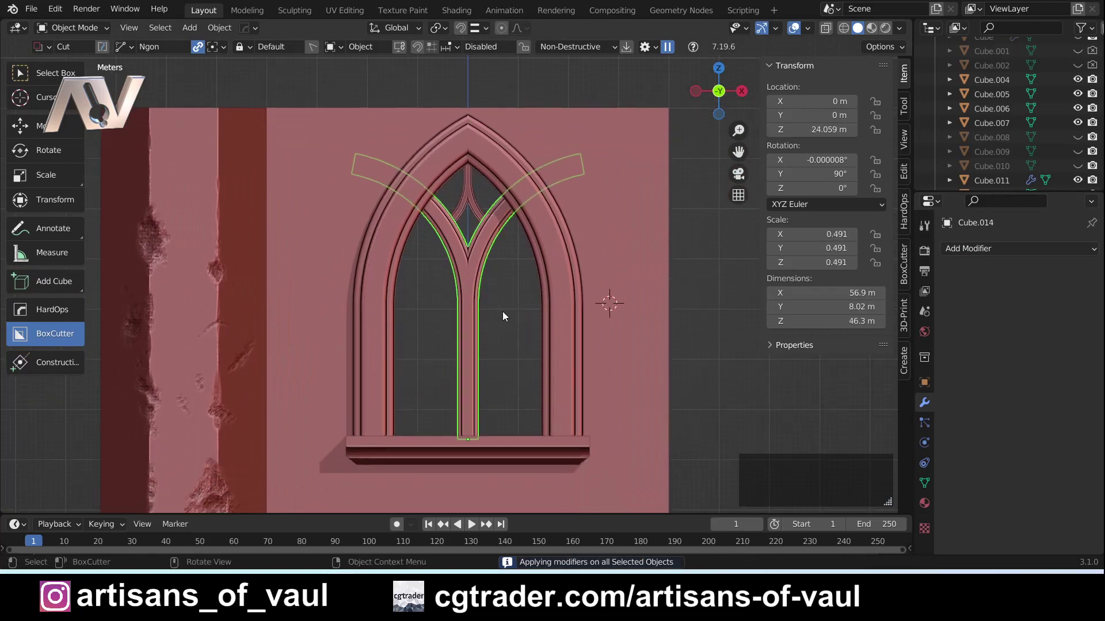
pyautogui.hotkey('shift', 'd')
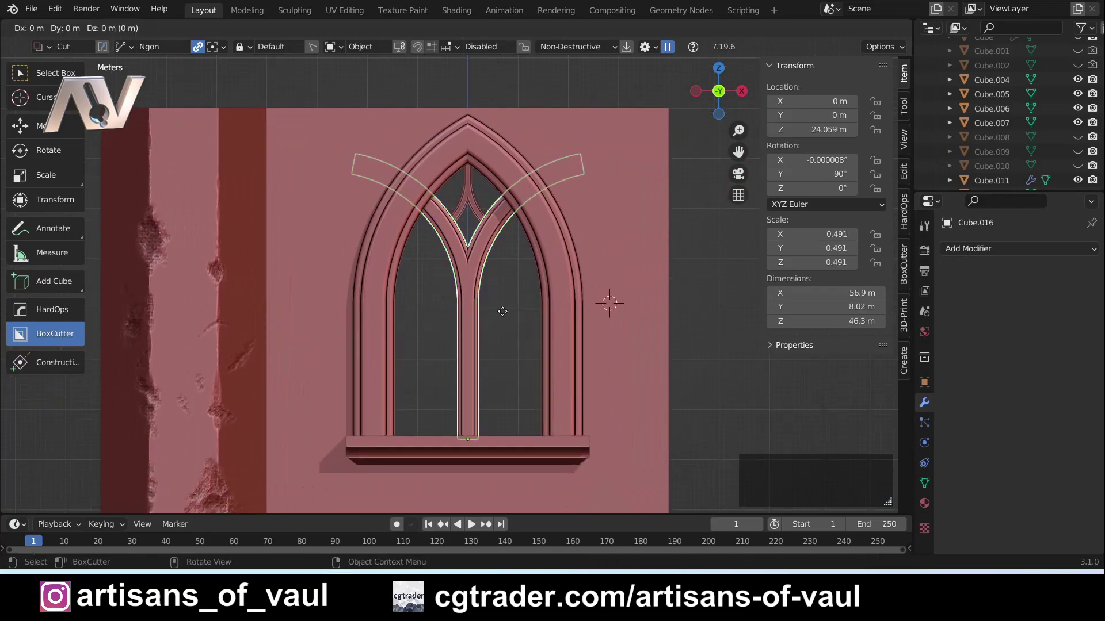
pyautogui.press('x')
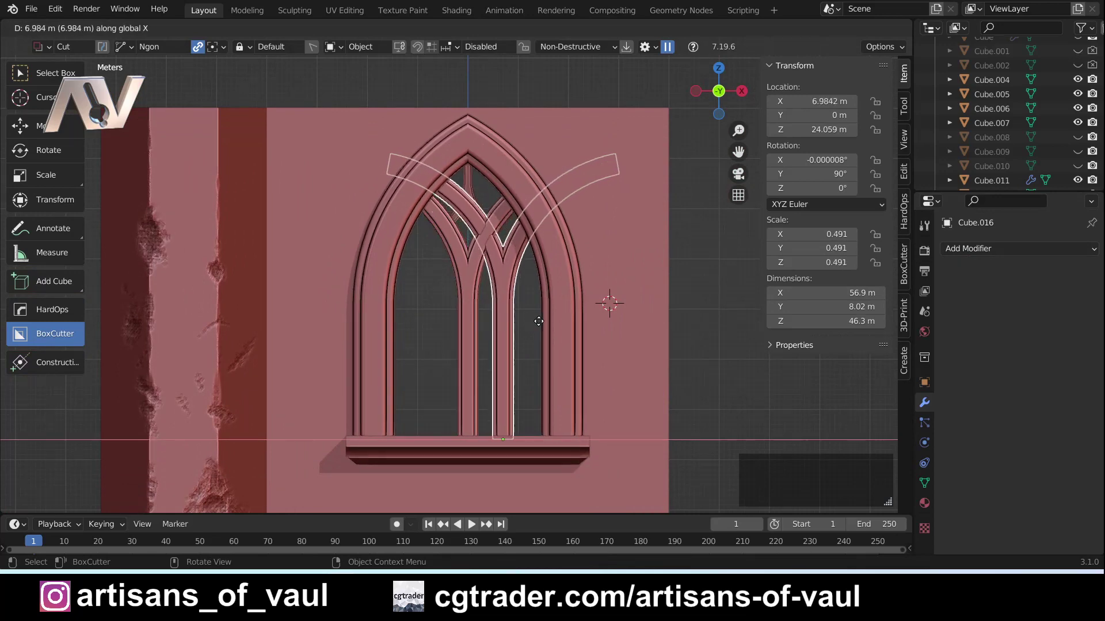
pyautogui.click(546, 325)
pyautogui.press('g')
pyautogui.press('z')
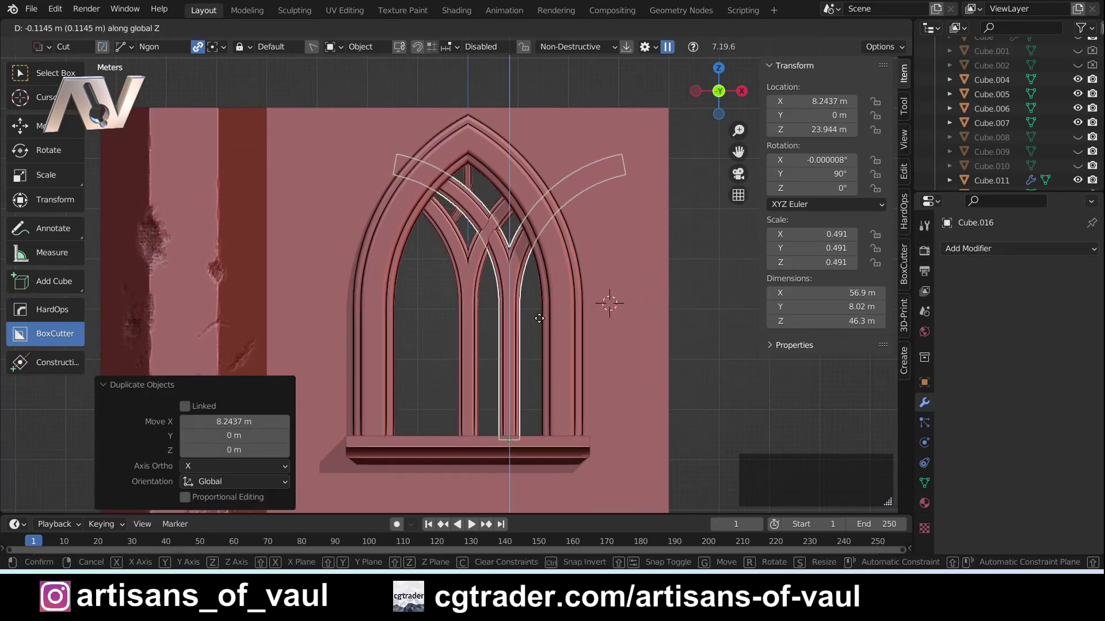
pyautogui.press('Escape')
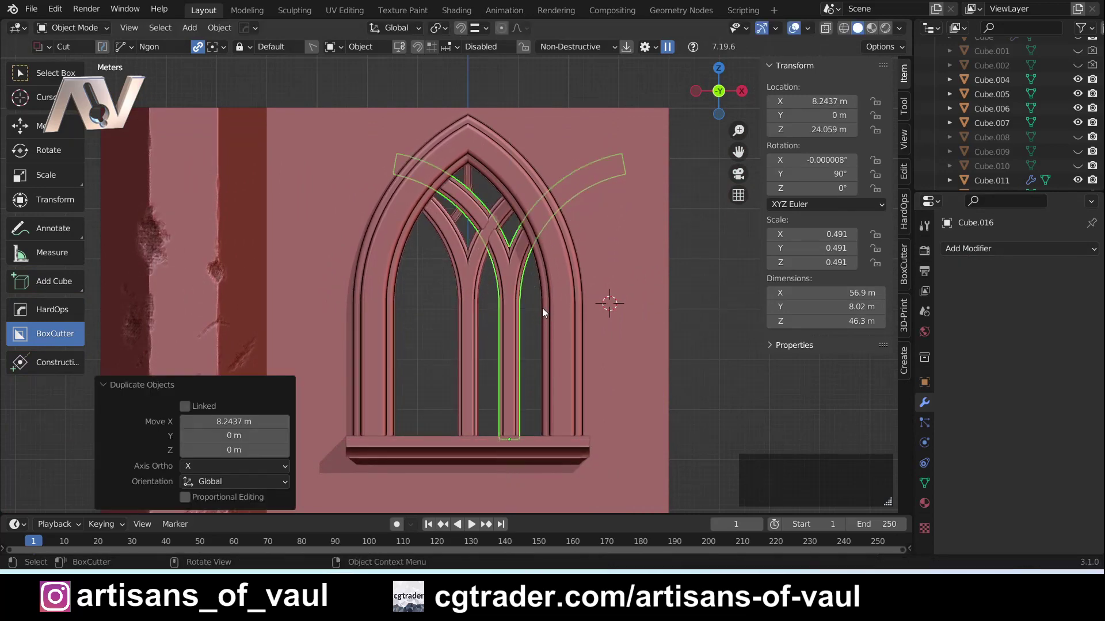
# - Scale the side pillar copy by about 0.762 and raise it about 6.5 m along Z
pyautogui.press('s')
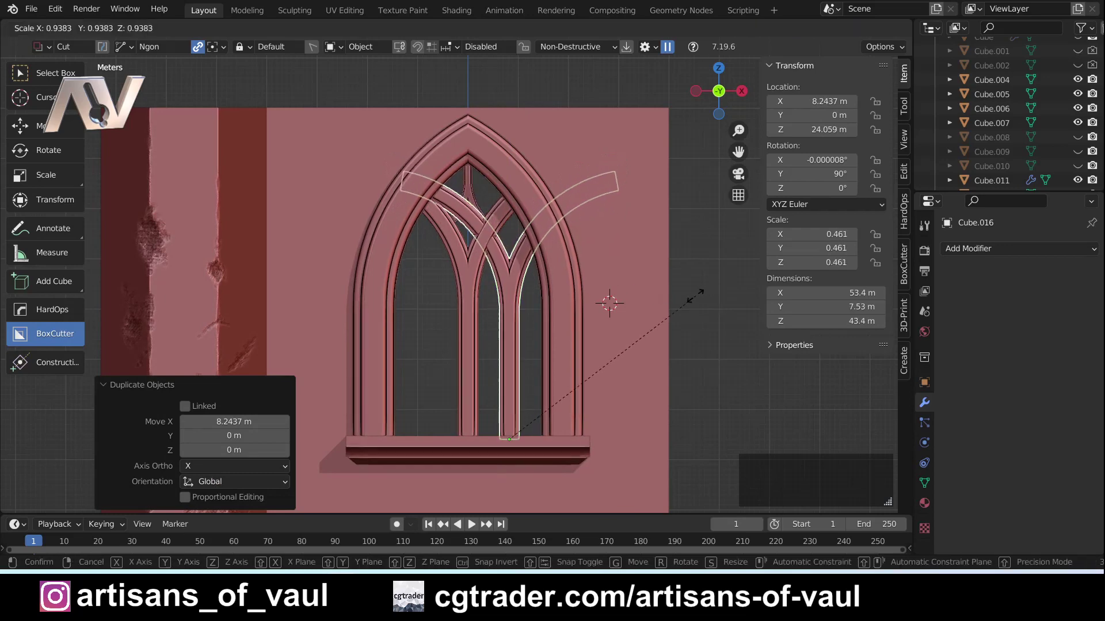
pyautogui.click(637, 313)
pyautogui.press('g')
pyautogui.press('z')
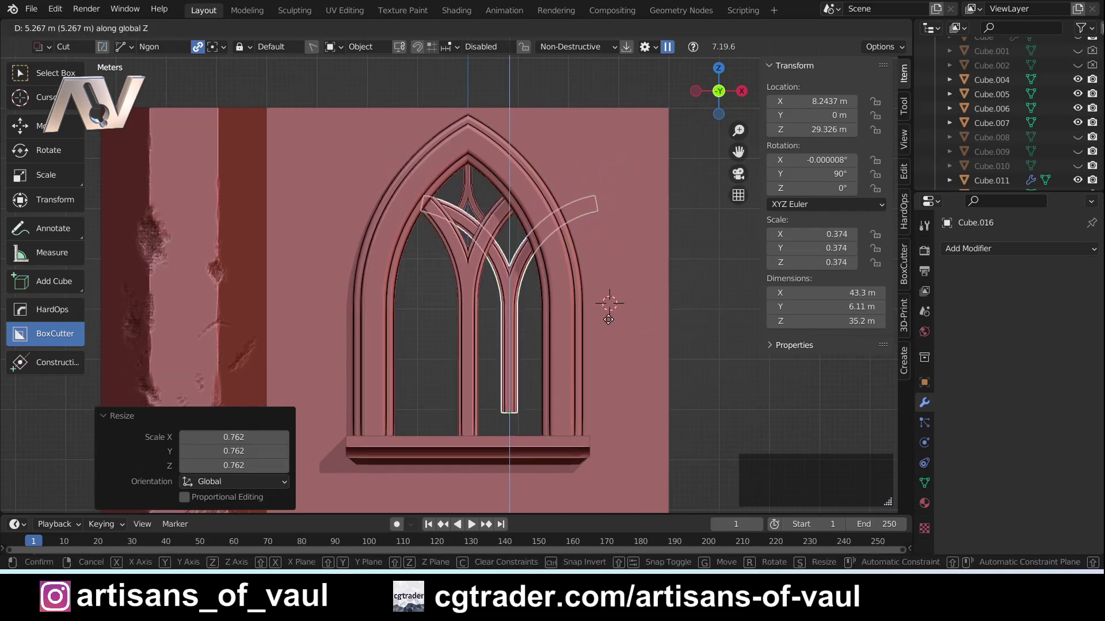
pyautogui.click(608, 317)
pyautogui.moveTo(530, 402); pyautogui.dragTo(520, 378, button='middle')
# - Extend the side pillar's bottom end about 10.5 m down along Z to meet the window sill
pyautogui.press('Tab')
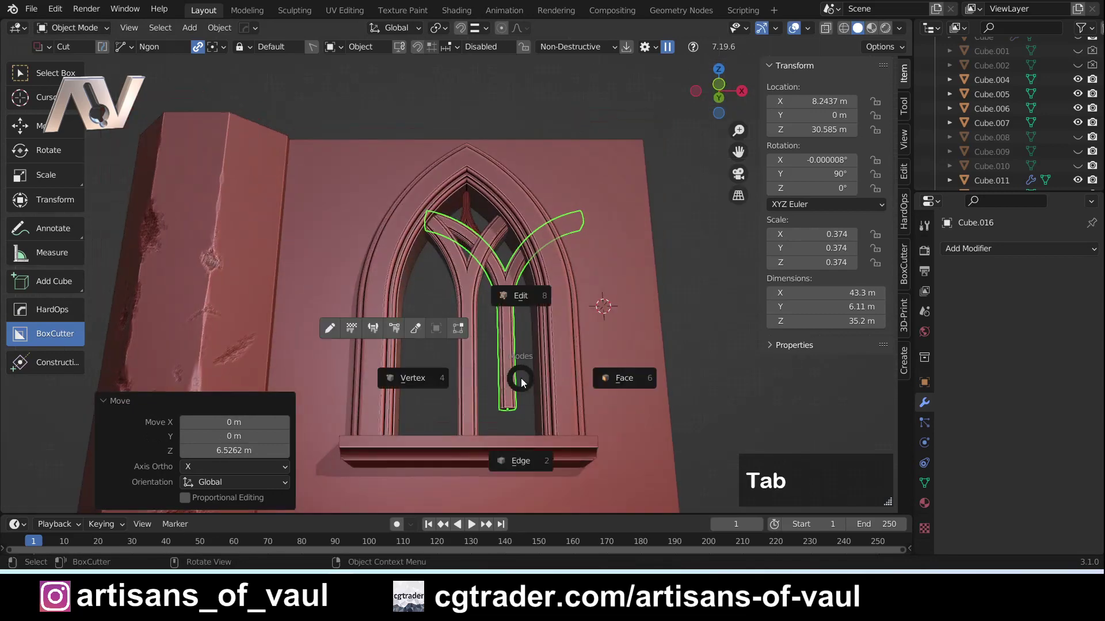
pyautogui.press('Tab')
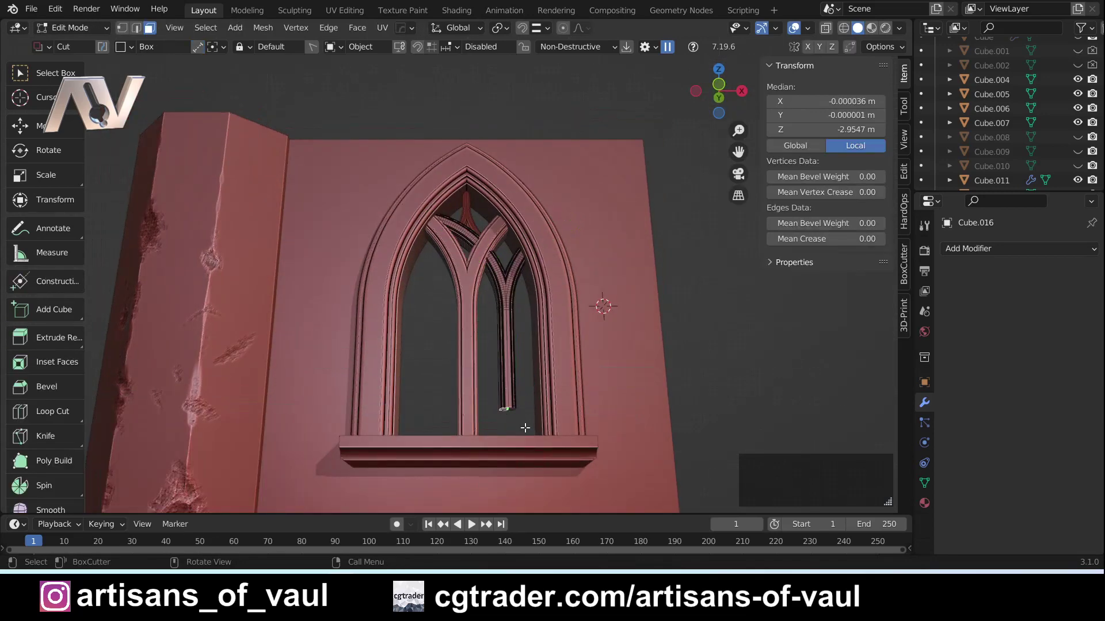
pyautogui.scroll(5, 506, 413)
pyautogui.click(561, 340)
pyautogui.press('g')
pyautogui.press('z')
pyautogui.click(581, 497)
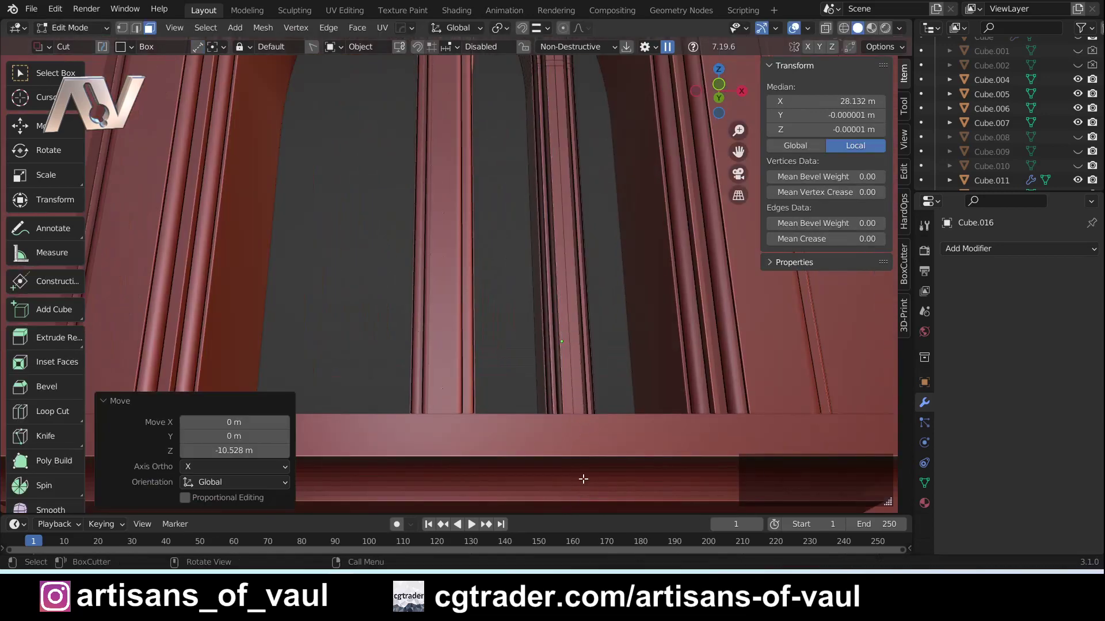
pyautogui.press('Tab')
pyautogui.scroll(-8, 594, 326)
# - Scale the side pillar down further by a factor of about 0.633, viewed from the front
pyautogui.click(718, 84)
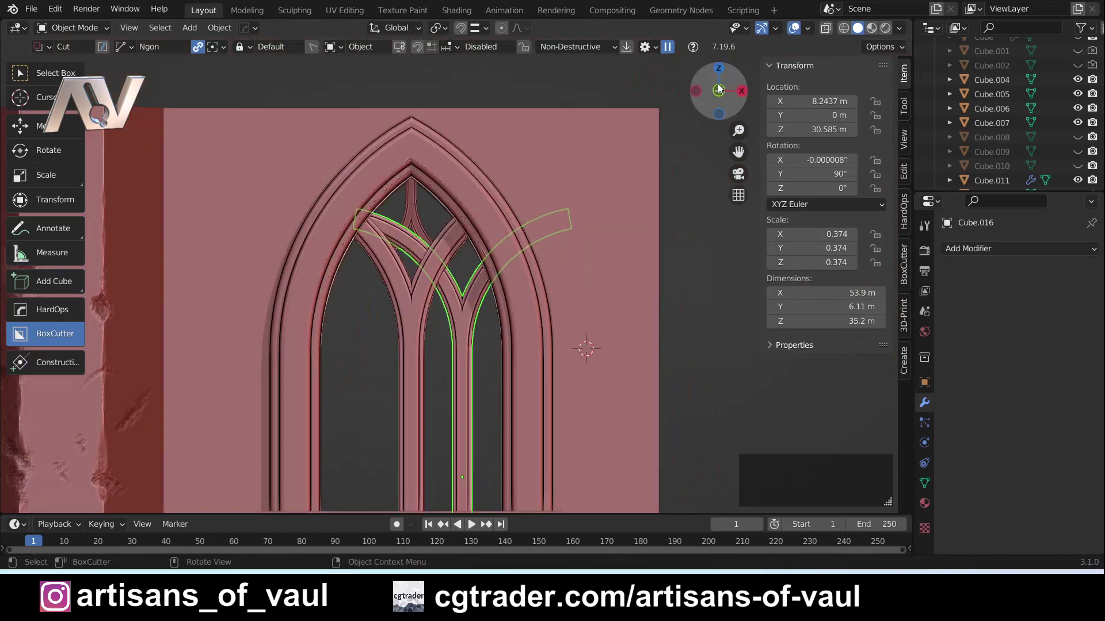
pyautogui.scroll(3, 531, 310)
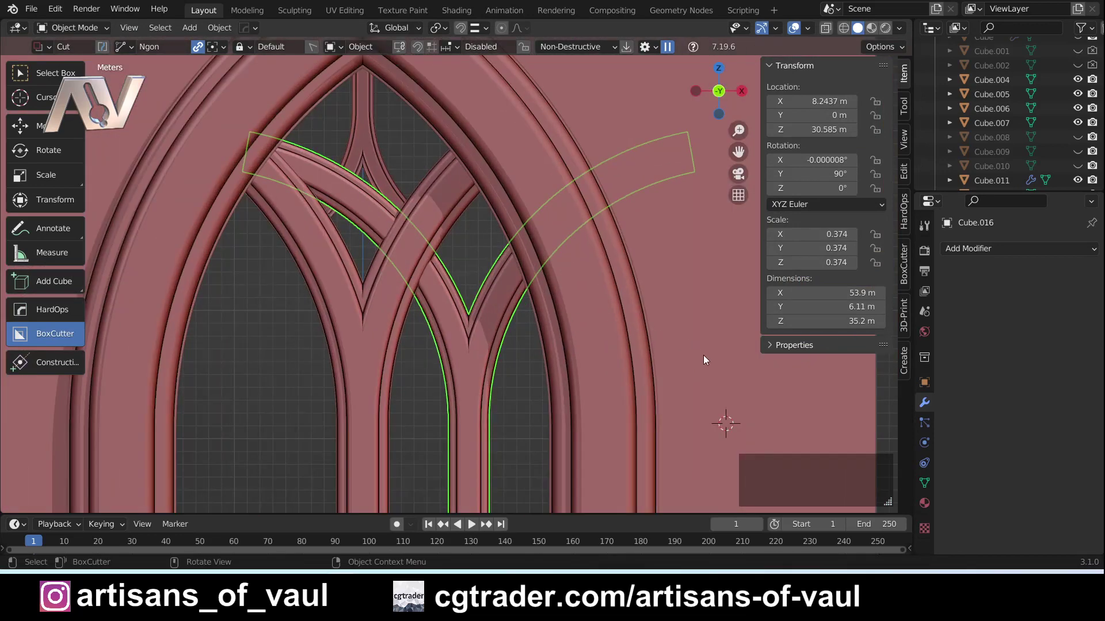
pyautogui.press('s')
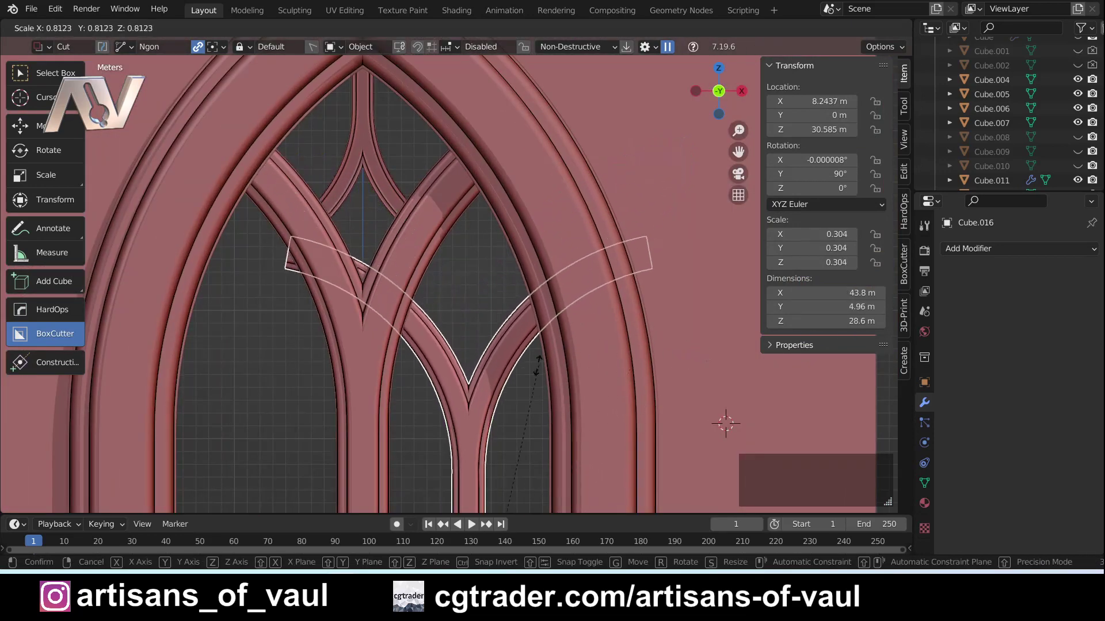
pyautogui.click(528, 409)
# - Raise the side pillar to a Z location of about 40.94 m and extend its bottom end down through the sill
pyautogui.press('g')
pyautogui.press('z')
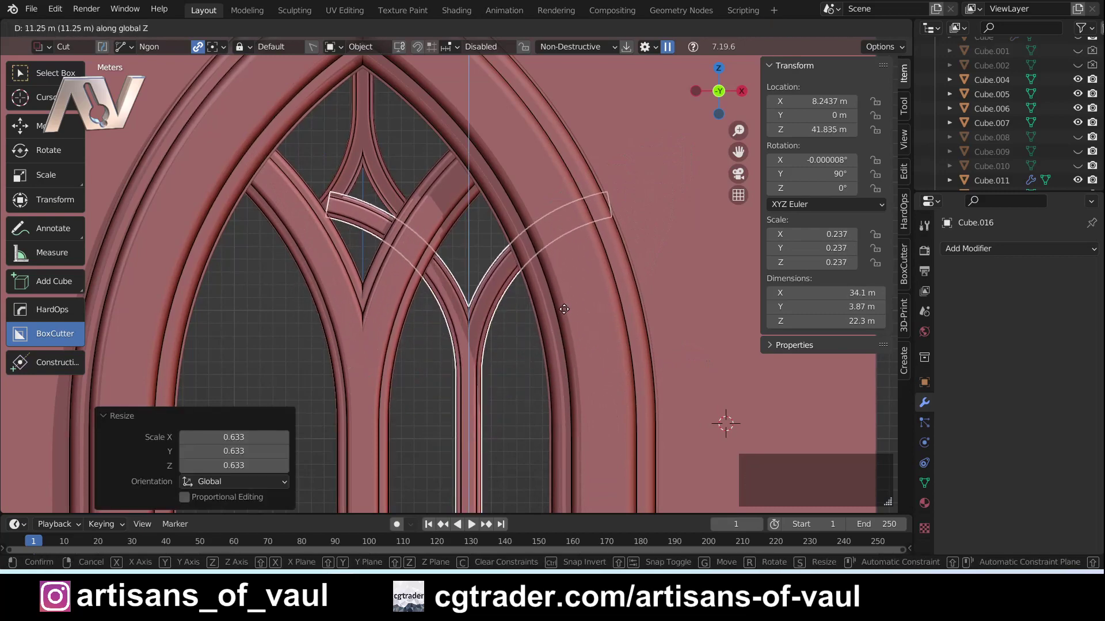
pyautogui.click(535, 358)
pyautogui.moveTo(523, 329); pyautogui.dragTo(497, 508, button='middle')
pyautogui.press('Tab')
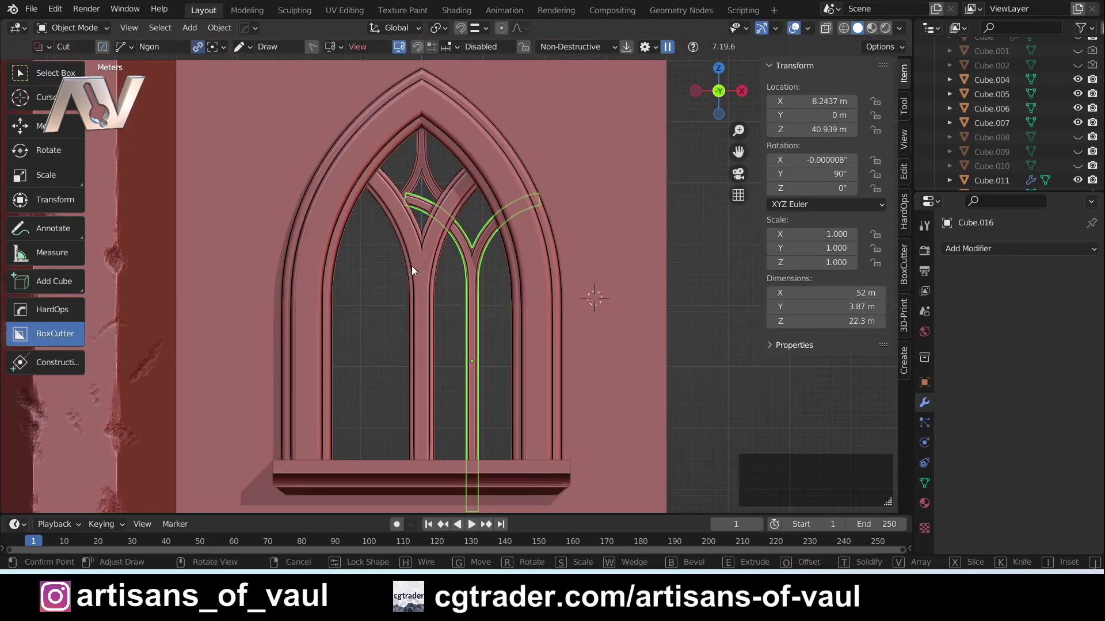
# - Cut off the side pillar's inner rib end where it crosses the central pillar, and apply the Boolean modifier
pyautogui.press('ctrl')
pyautogui.moveTo(409, 268); pyautogui.dragTo(498, 89)
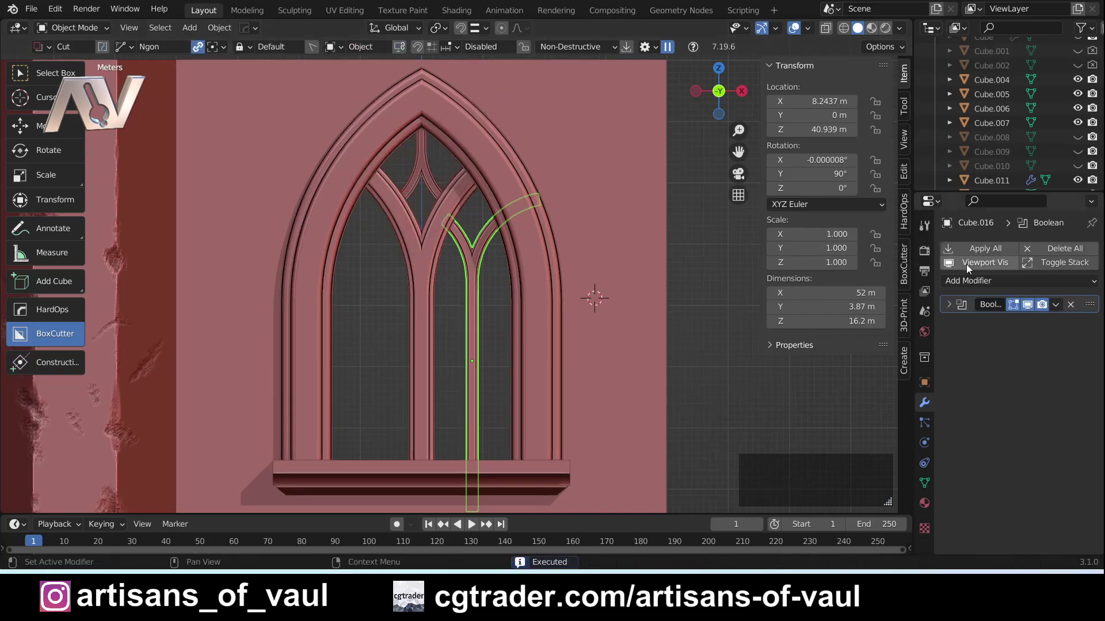
pyautogui.click(978, 248)
pyautogui.press('Tab')
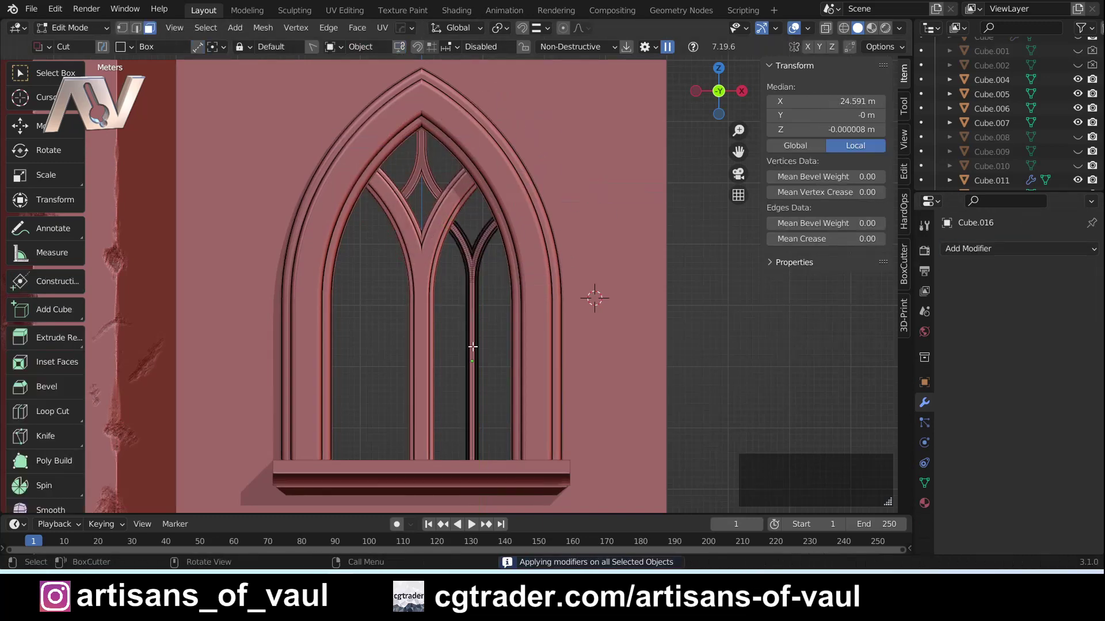
pyautogui.press('Tab')
# - Mirror the side pillar on the Z axis with a Mirror modifier, using the central pillar Cube.014 as the mirror object
pyautogui.click(964, 248)
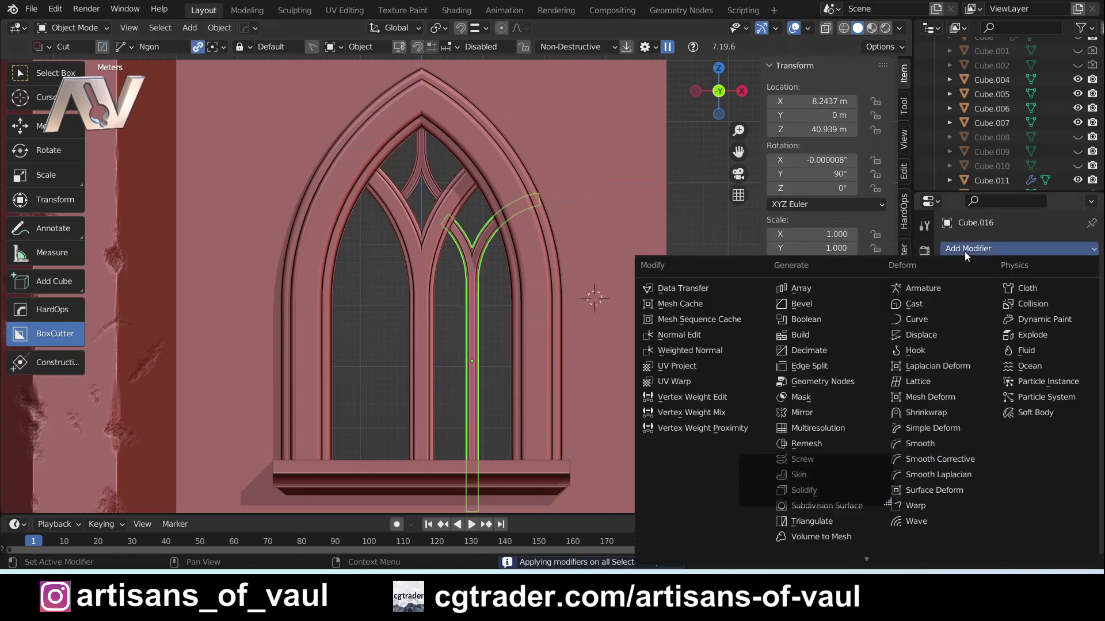
pyautogui.click(806, 413)
pyautogui.click(1045, 377)
pyautogui.click(955, 395)
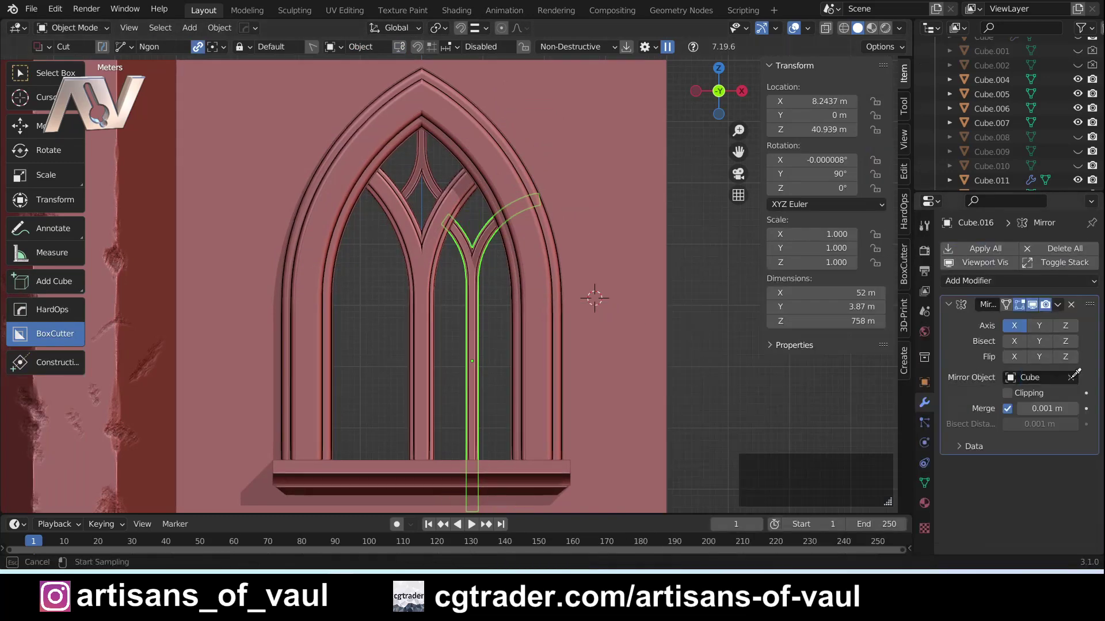
pyautogui.press('e')
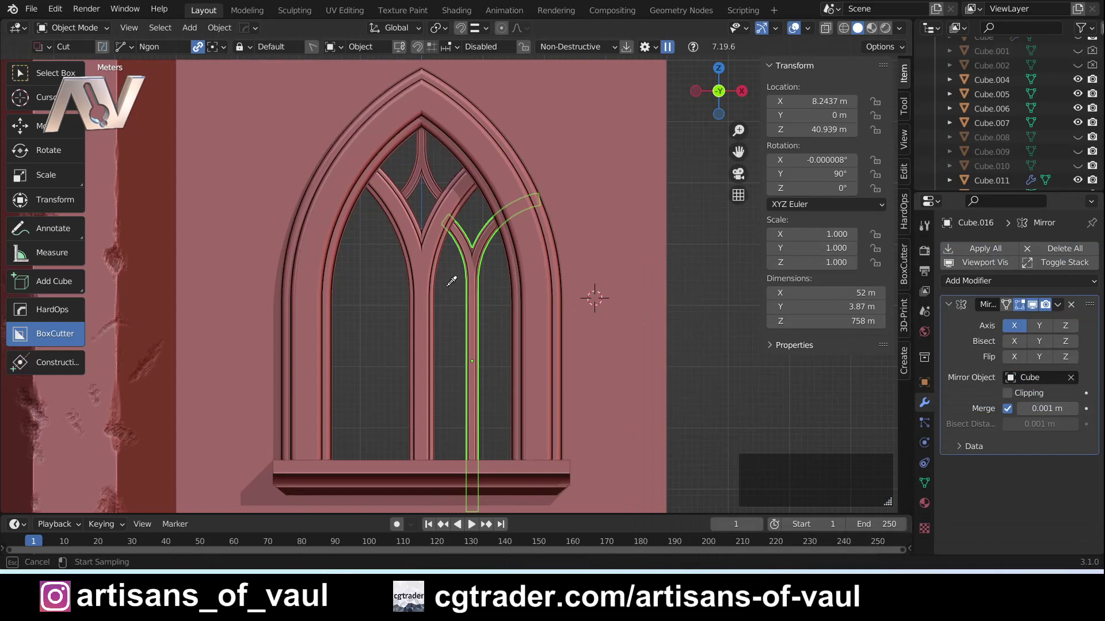
pyautogui.click(421, 310)
pyautogui.click(1014, 327)
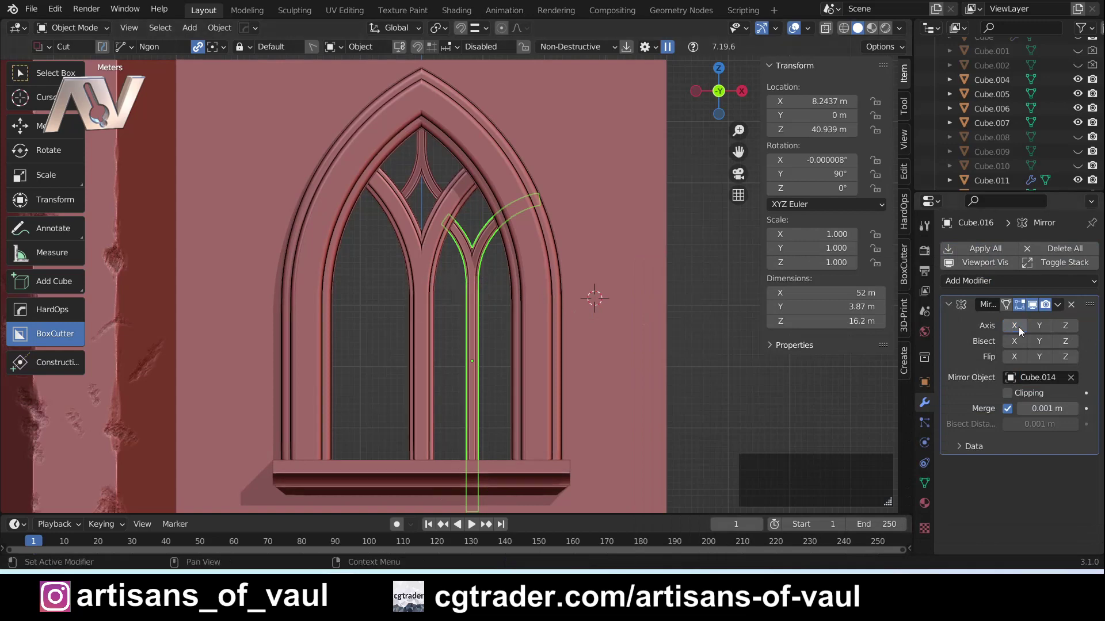
pyautogui.click(1063, 325)
pyautogui.click(626, 191)
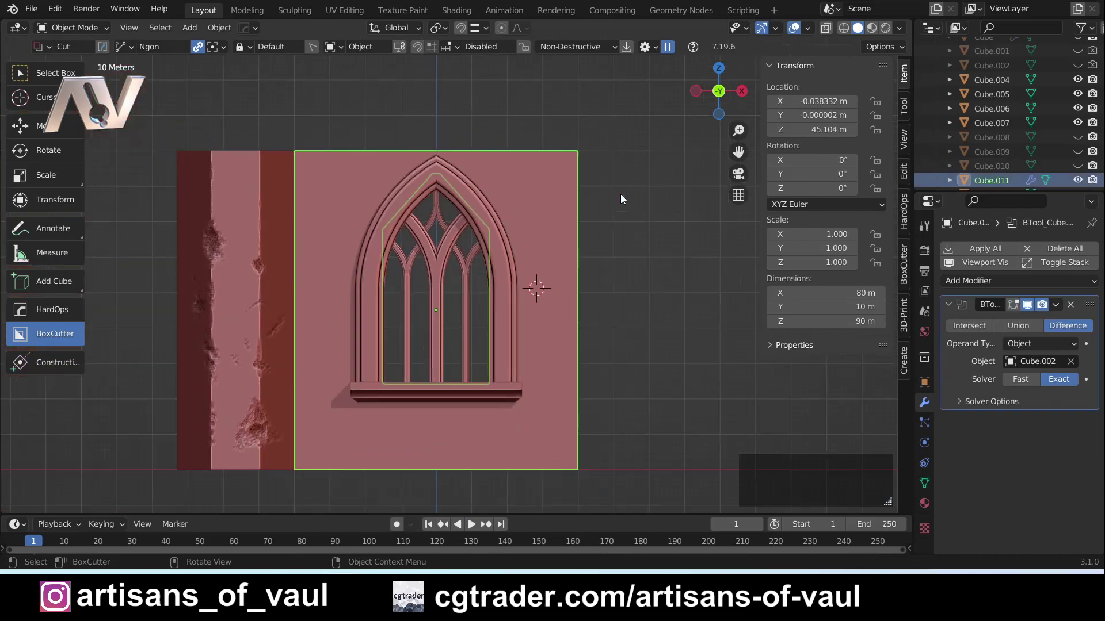
pyautogui.press('Tab')
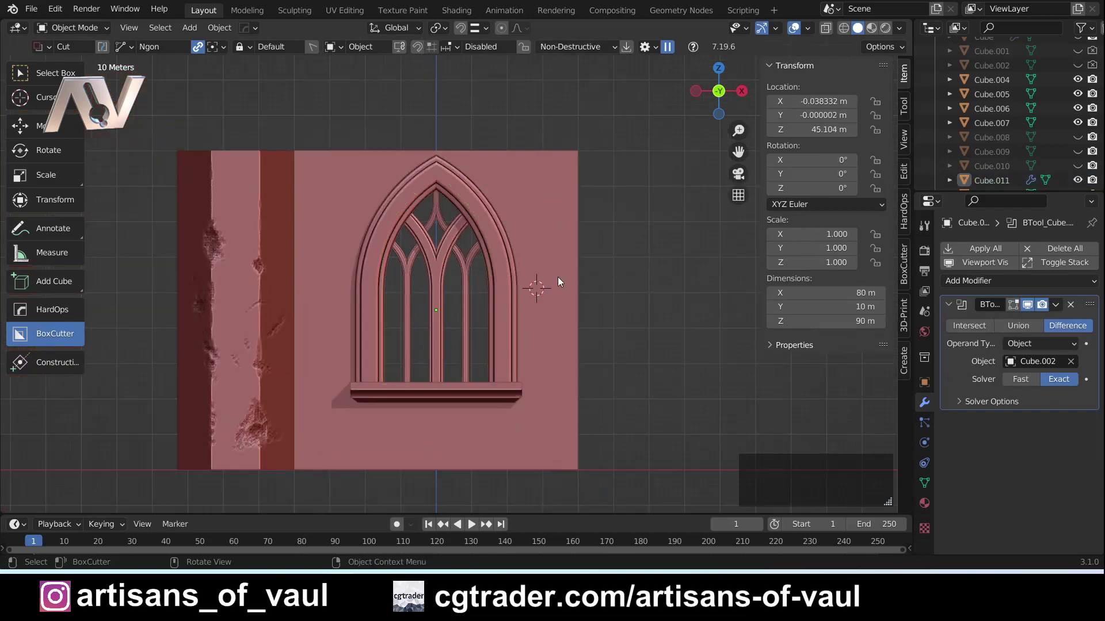
# - Move the flipped Y-shaped piece in the arch's top opening about 3.27 m down along Z
pyautogui.click(433, 213)
pyautogui.scroll(2, 479, 219)
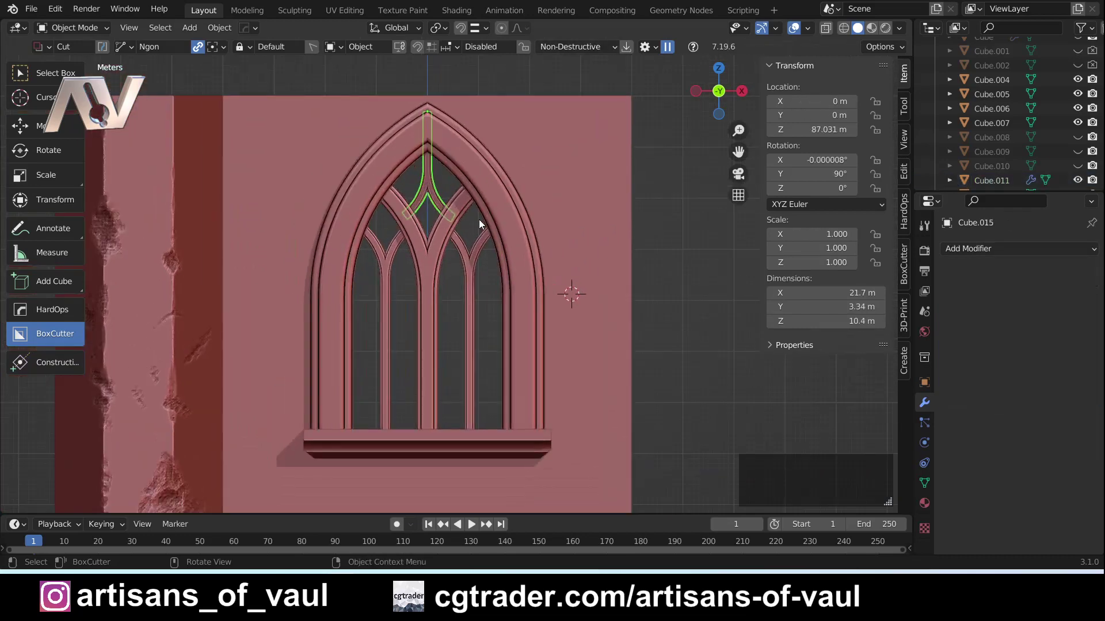
pyautogui.press('g')
pyautogui.press('z')
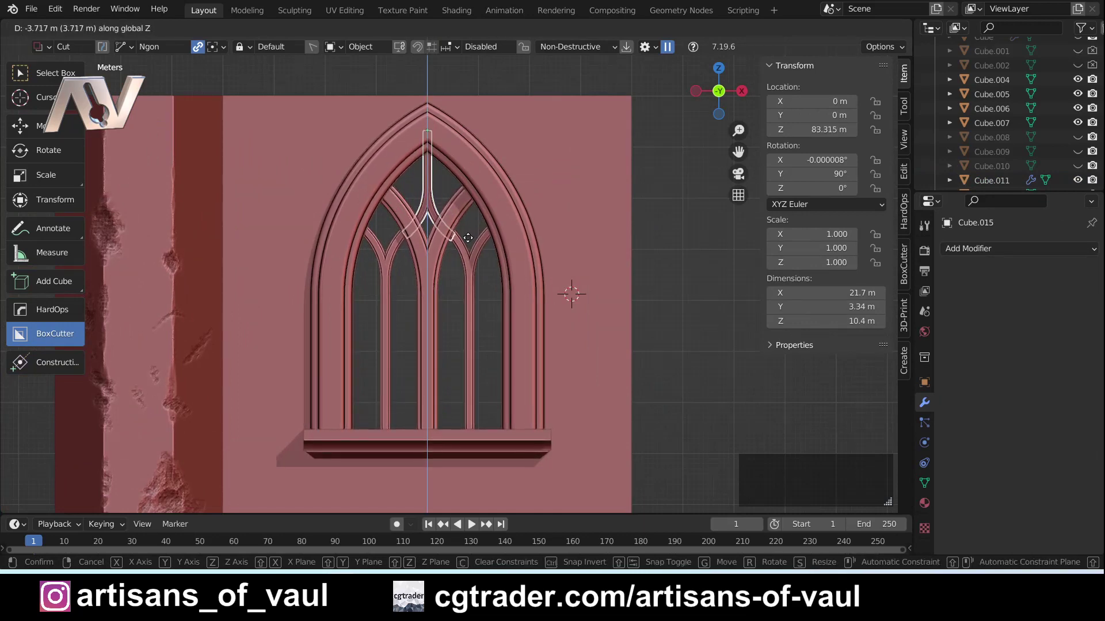
pyautogui.click(523, 230)
pyautogui.scroll(2, 487, 240)
pyautogui.press('Tab')
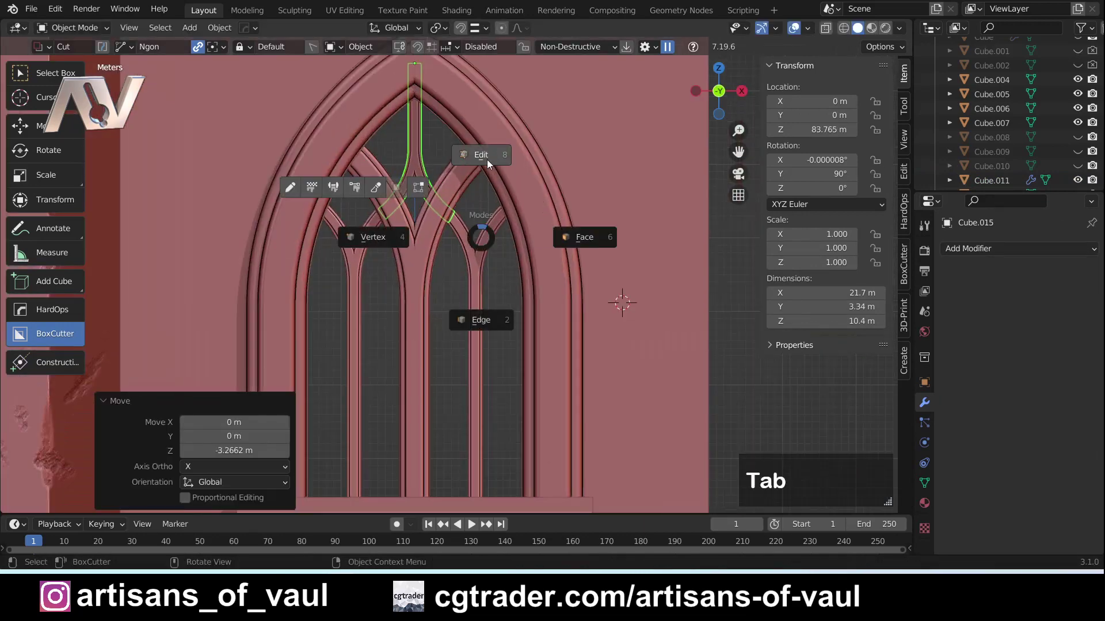
pyautogui.press('Tab')
pyautogui.scroll(2, 576, 258)
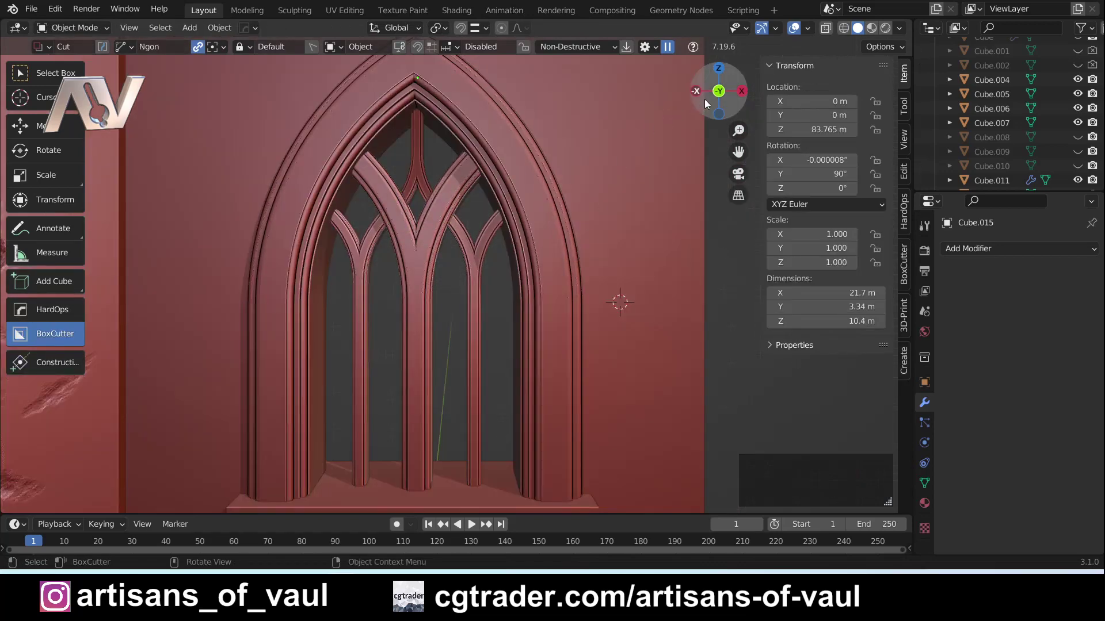
# - Examine the window, its pillars and the sill from the front and at an angle, both overall and close up
pyautogui.scroll(-5, 629, 292)
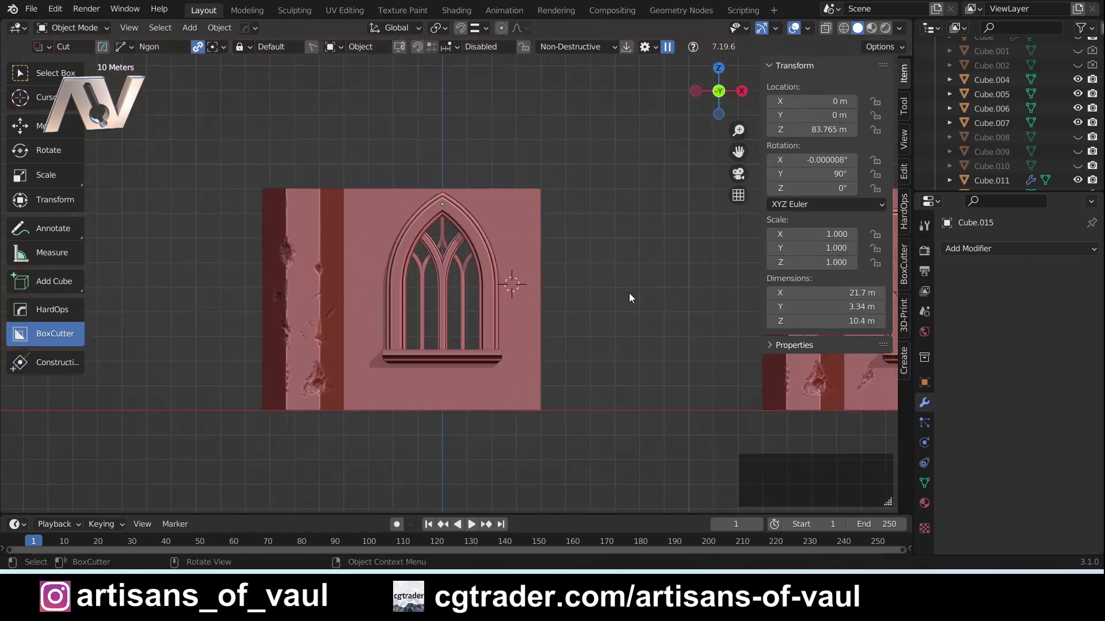
pyautogui.scroll(2, 572, 261)
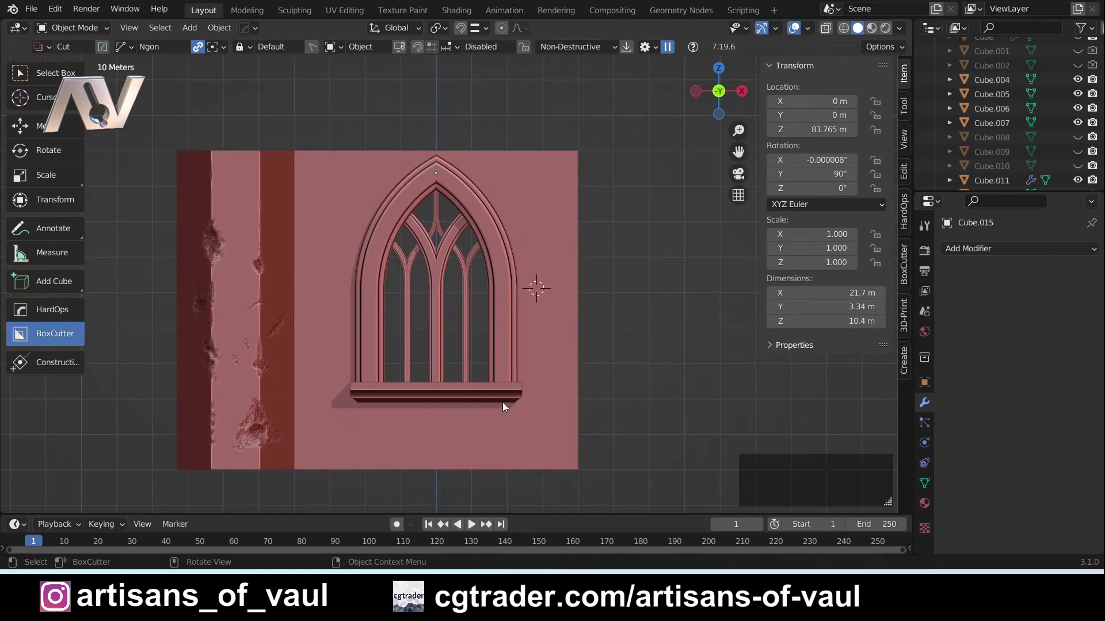
pyautogui.scroll(2, 467, 346)
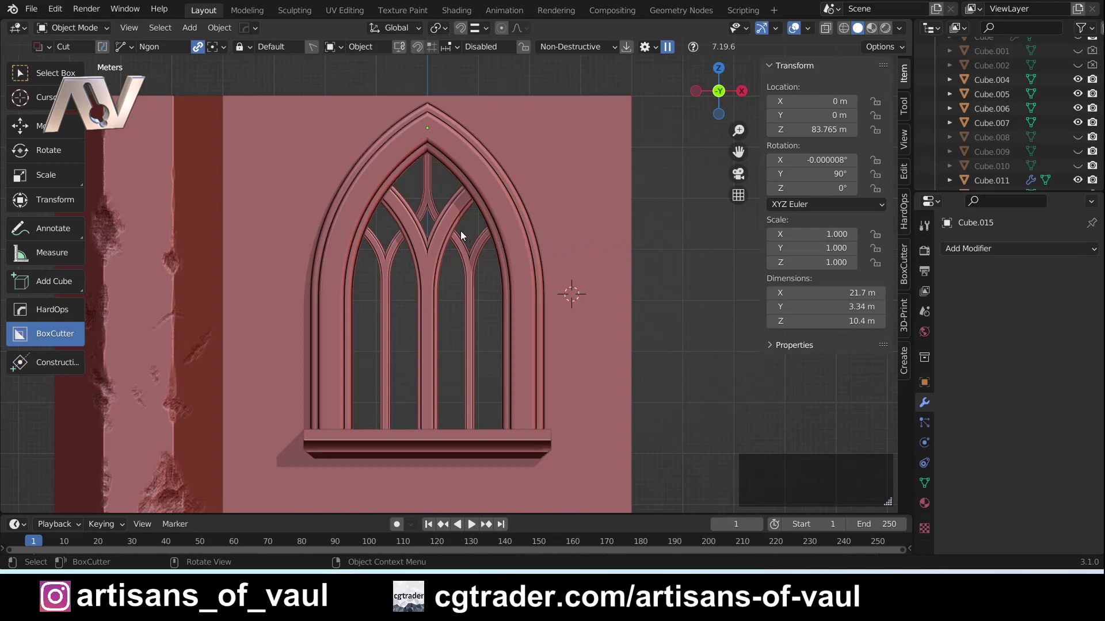
pyautogui.moveTo(460, 230); pyautogui.dragTo(453, 260, button='middle')
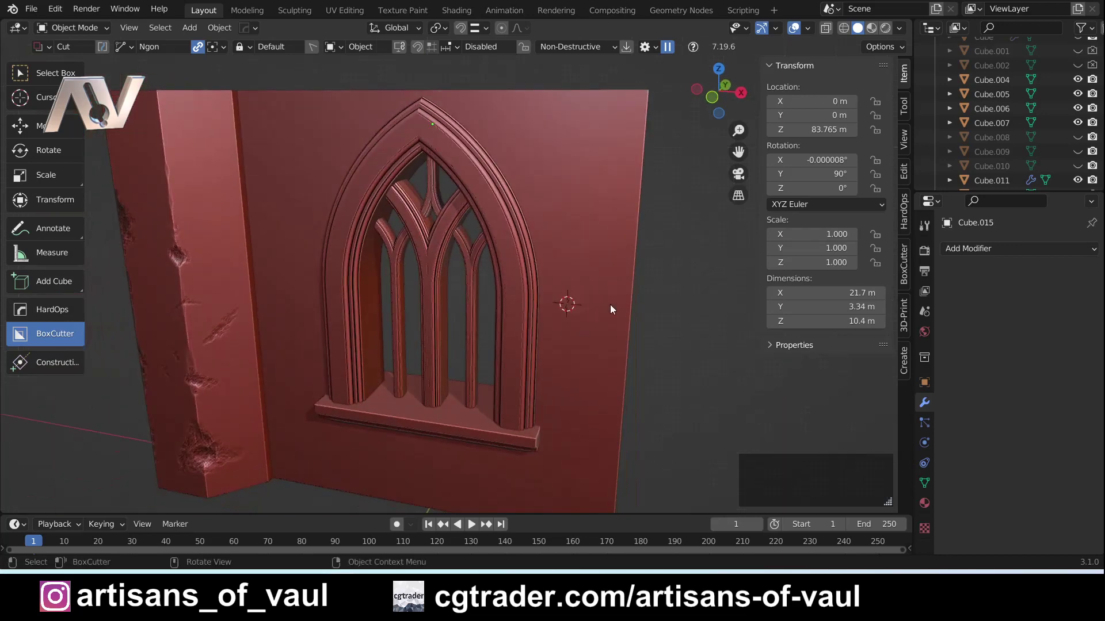
pyautogui.moveTo(568, 355)
pyautogui.mouseDown(button='middle')
pyautogui.moveTo(574, 345)
pyautogui.moveTo(575, 360)
pyautogui.mouseUp(button='middle')
pyautogui.moveTo(429, 307)
pyautogui.mouseDown(button='middle')
pyautogui.moveTo(467, 281)
pyautogui.moveTo(437, 297)
pyautogui.mouseUp(button='middle')
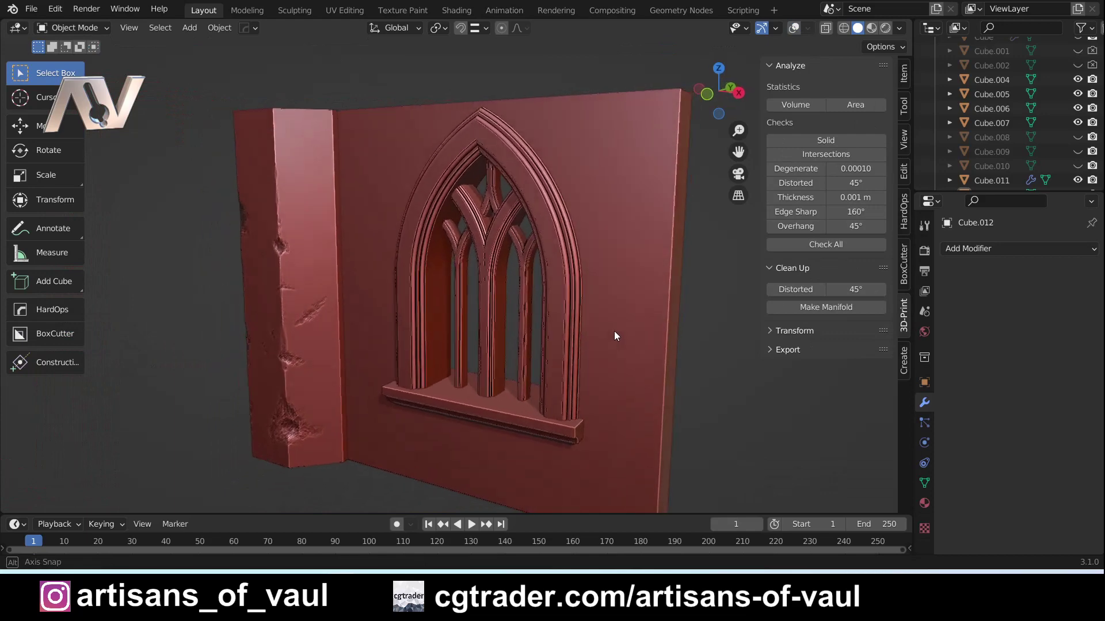
pyautogui.moveTo(615, 336); pyautogui.dragTo(647, 321, button='middle')
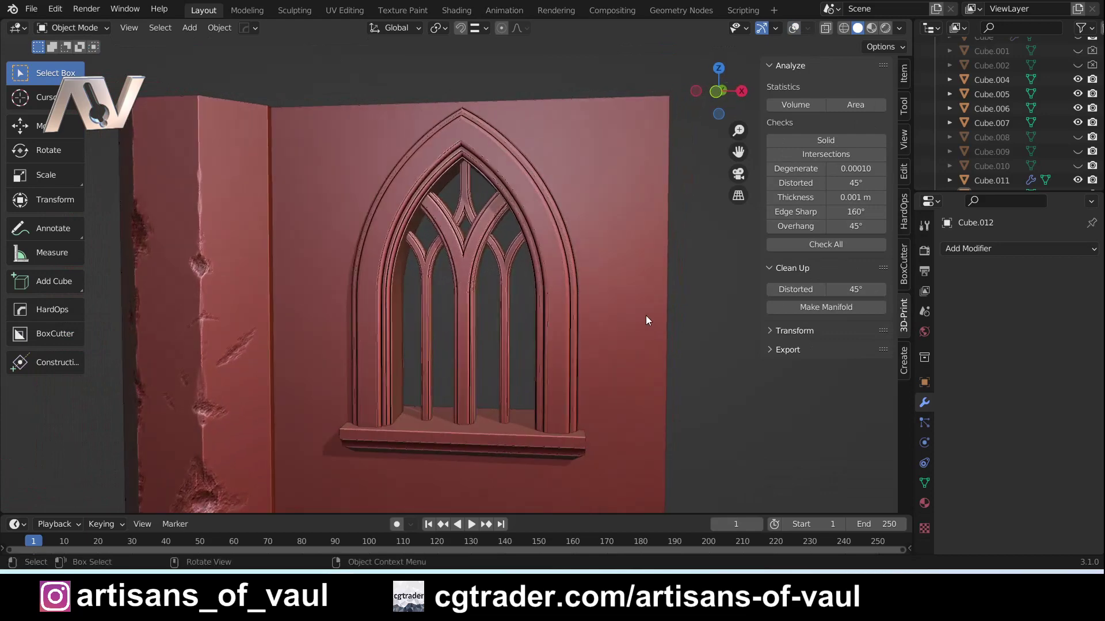
pyautogui.scroll(6, 488, 278)
pyautogui.moveTo(495, 272); pyautogui.dragTo(462, 268, button='middle')
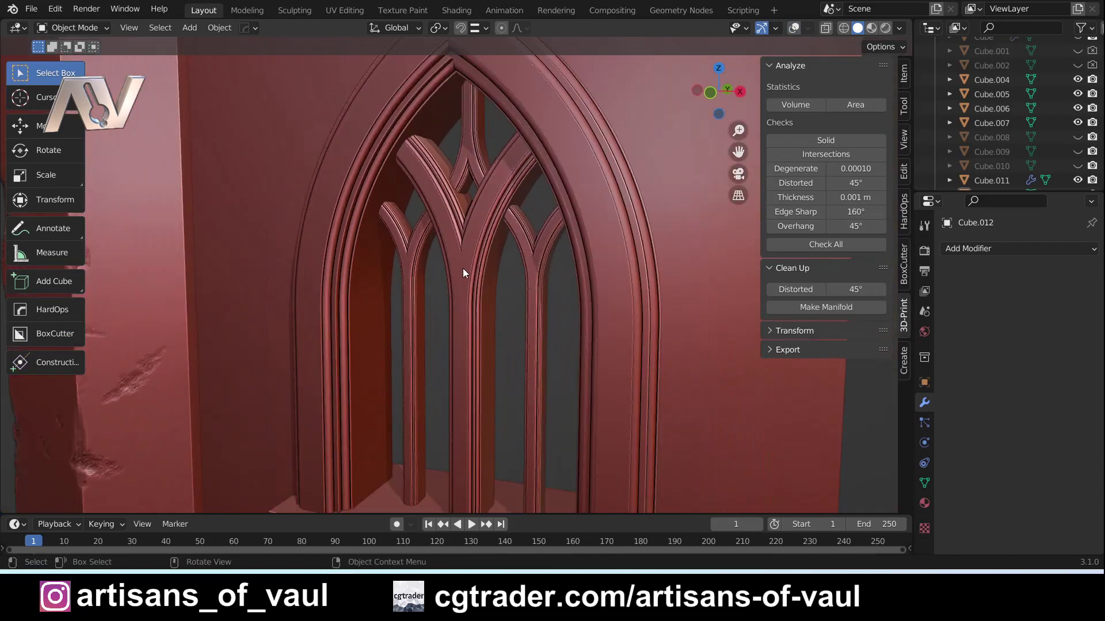
# - Show the viewport overlays with Face Orientation enabled and examine the arch moulding around its pointed apex close up
pyautogui.click(808, 28)
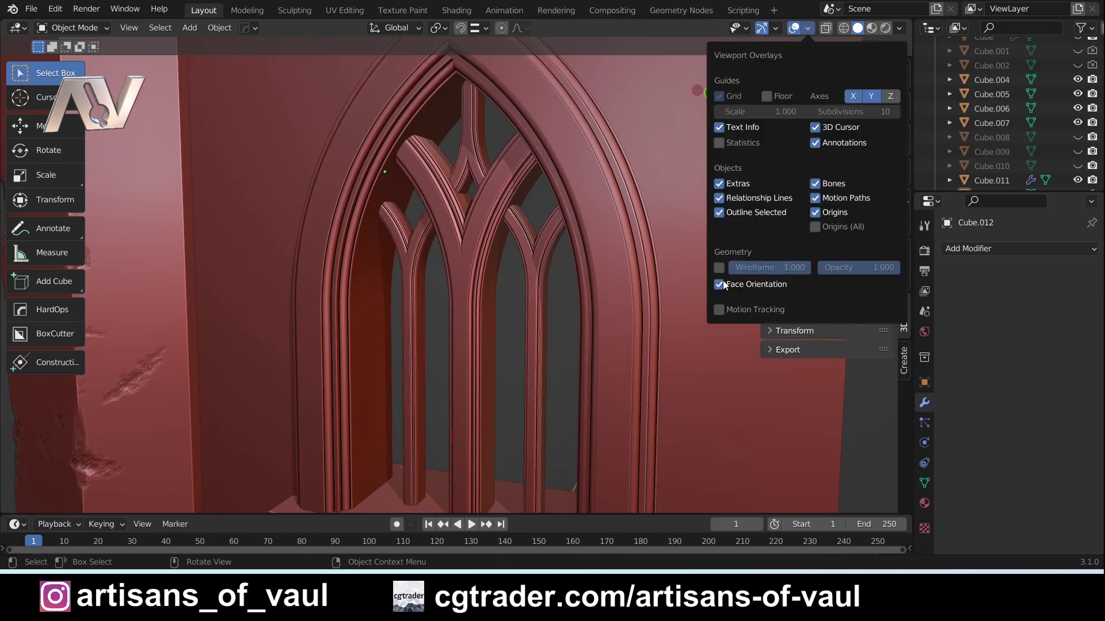
pyautogui.moveTo(436, 261); pyautogui.dragTo(533, 260, button='middle')
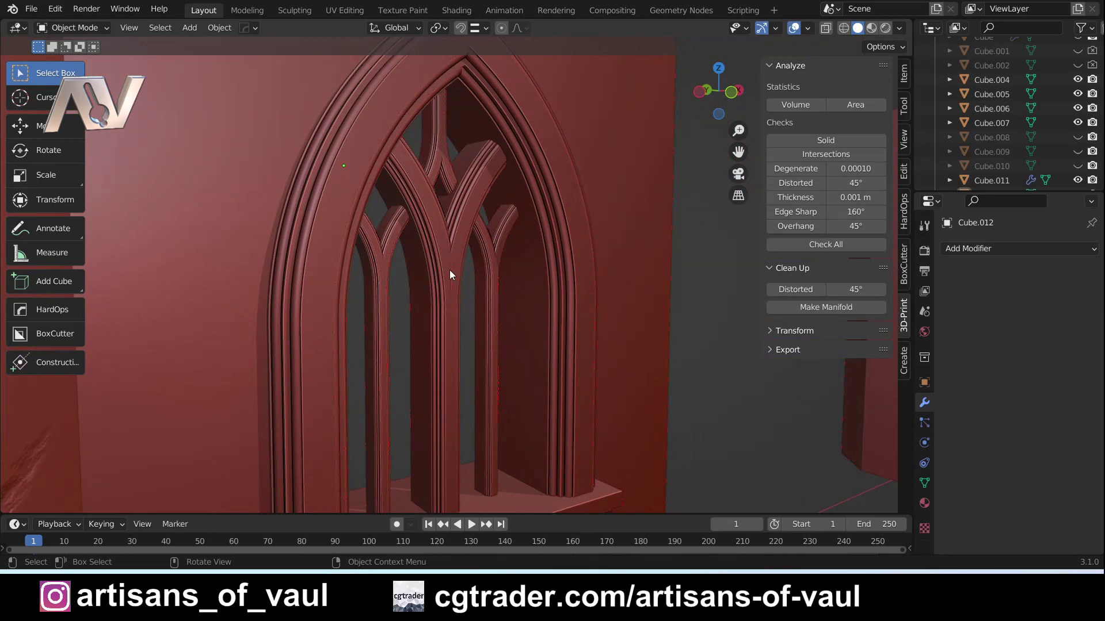
pyautogui.scroll(-4, 450, 236)
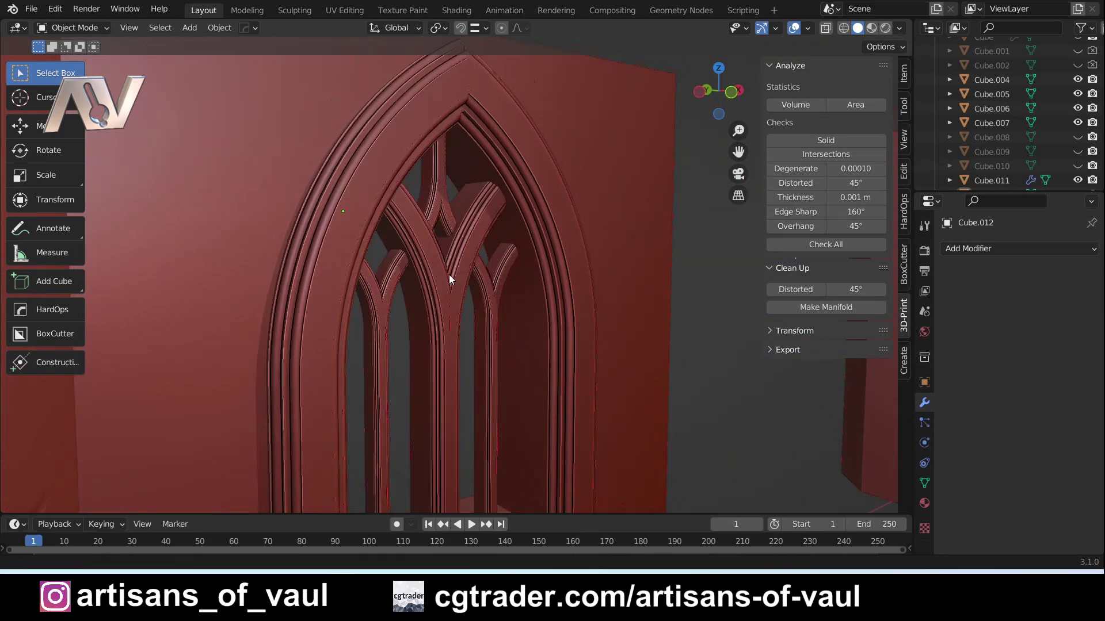
pyautogui.scroll(5, 457, 139)
pyautogui.moveTo(479, 135); pyautogui.dragTo(460, 115, button='middle')
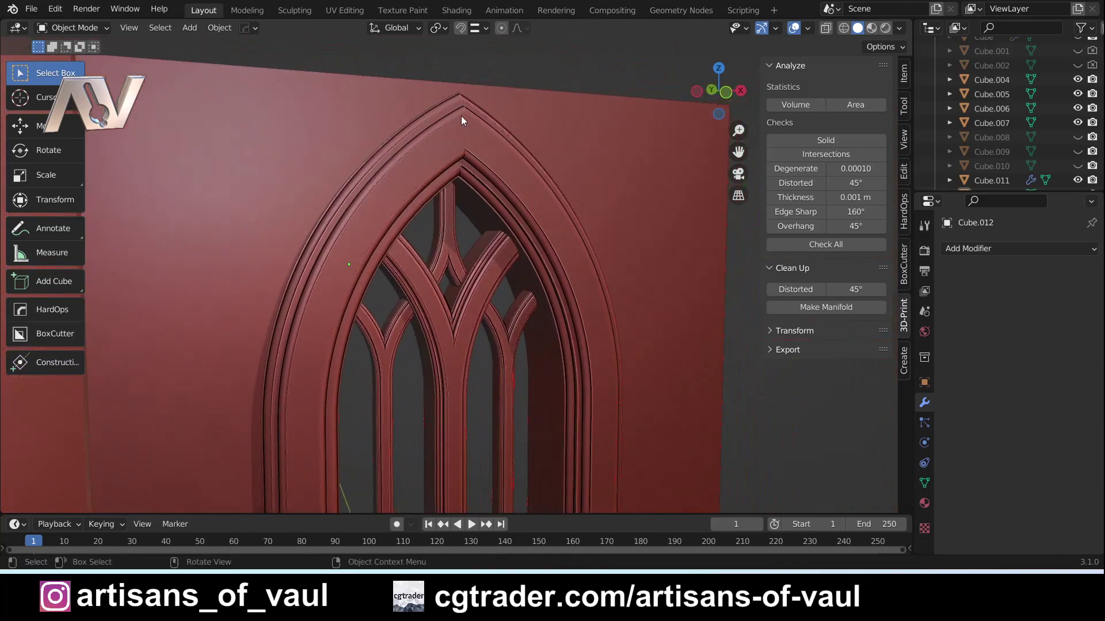
pyautogui.scroll(4, 466, 119)
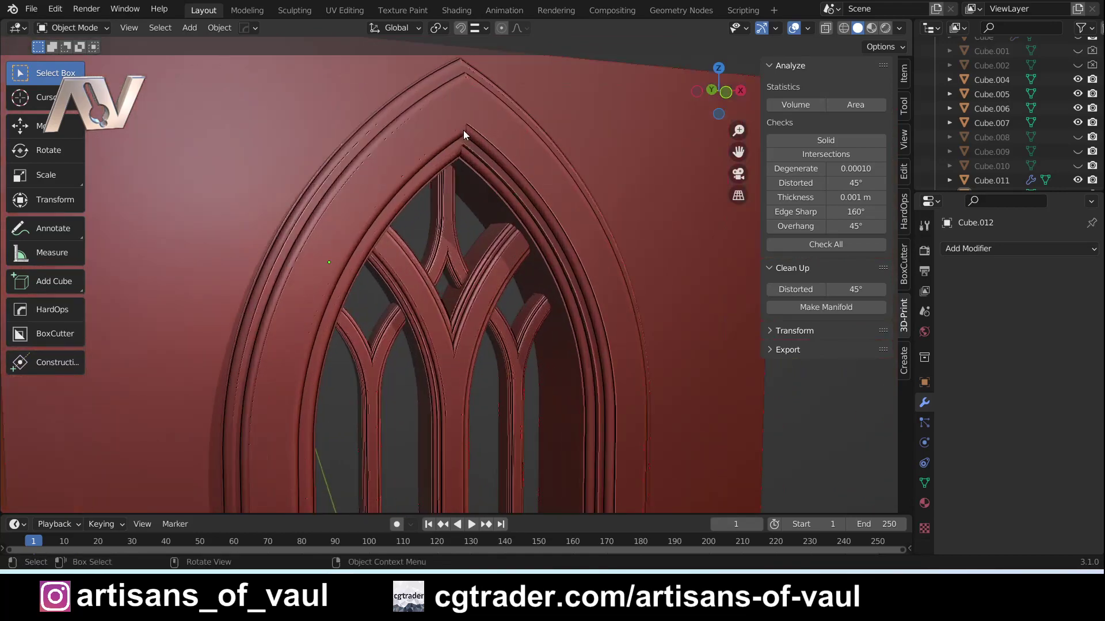
pyautogui.keyDown('shift'); pyautogui.moveTo(469, 119); pyautogui.dragTo(437, 320, button='middle'); pyautogui.keyUp('shift')
pyautogui.scroll(2, 453, 323)
pyautogui.scroll(2, 447, 365)
pyautogui.scroll(-3, 512, 366)
pyautogui.scroll(4, 437, 320)
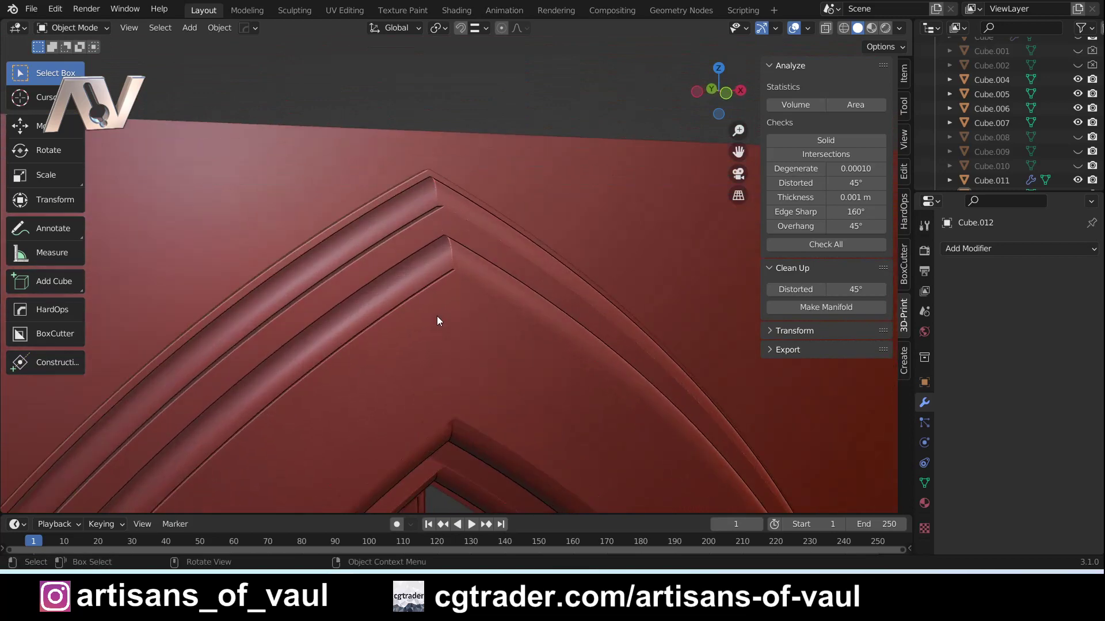
pyautogui.scroll(-2, 455, 342)
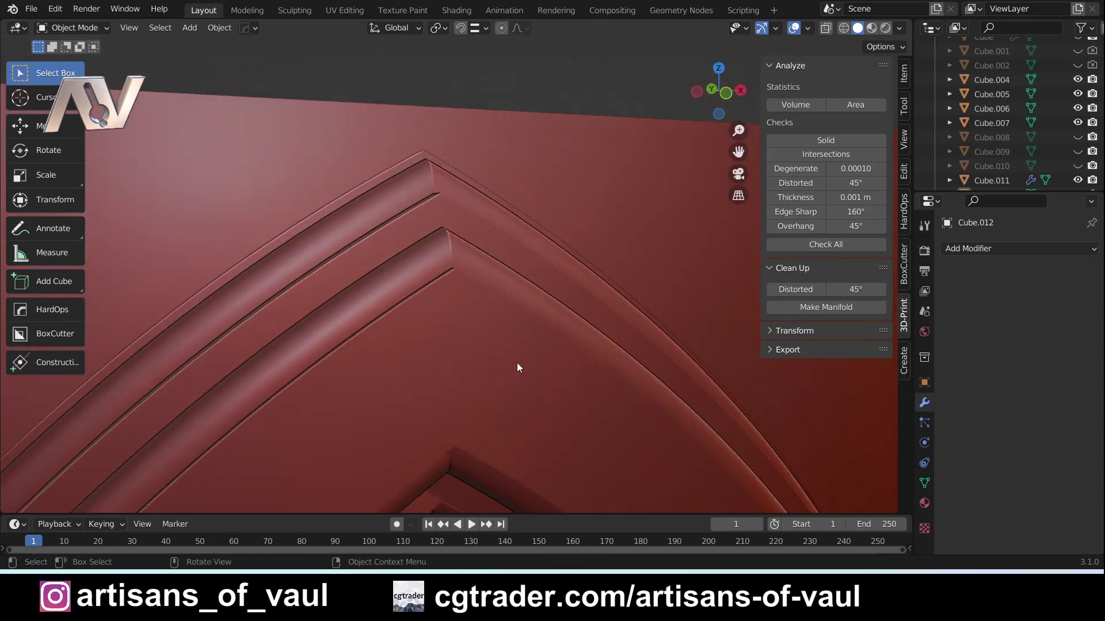
pyautogui.scroll(-2, 442, 278)
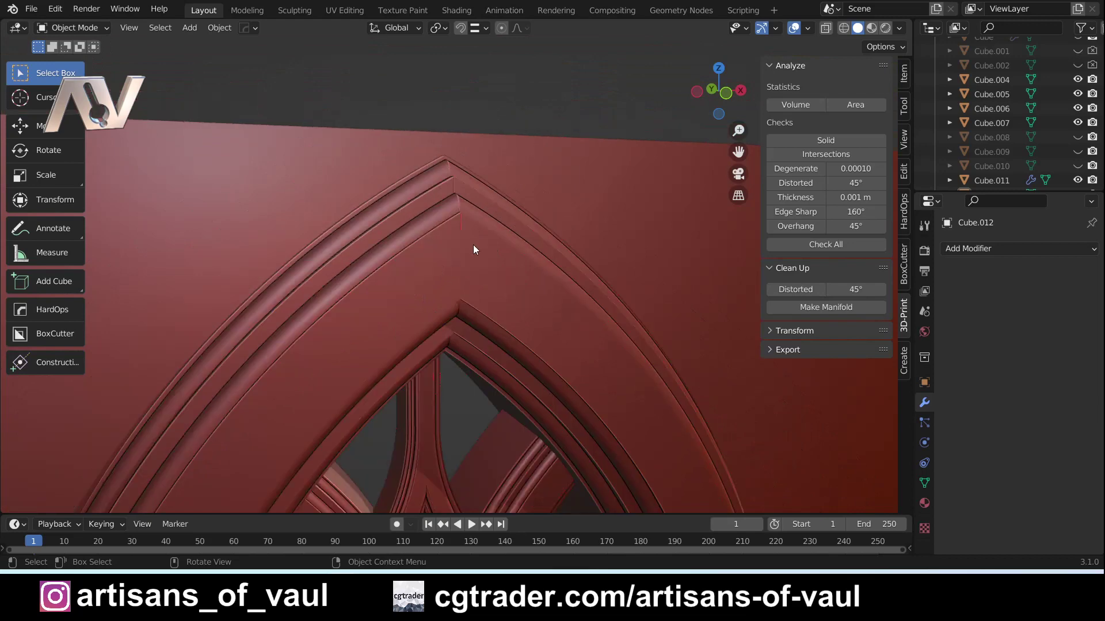
# - Inspect the inside of the isolated arch moulding at the apex, where its two halves meet, with the viewport overlays hidden
pyautogui.scroll(5, 473, 249)
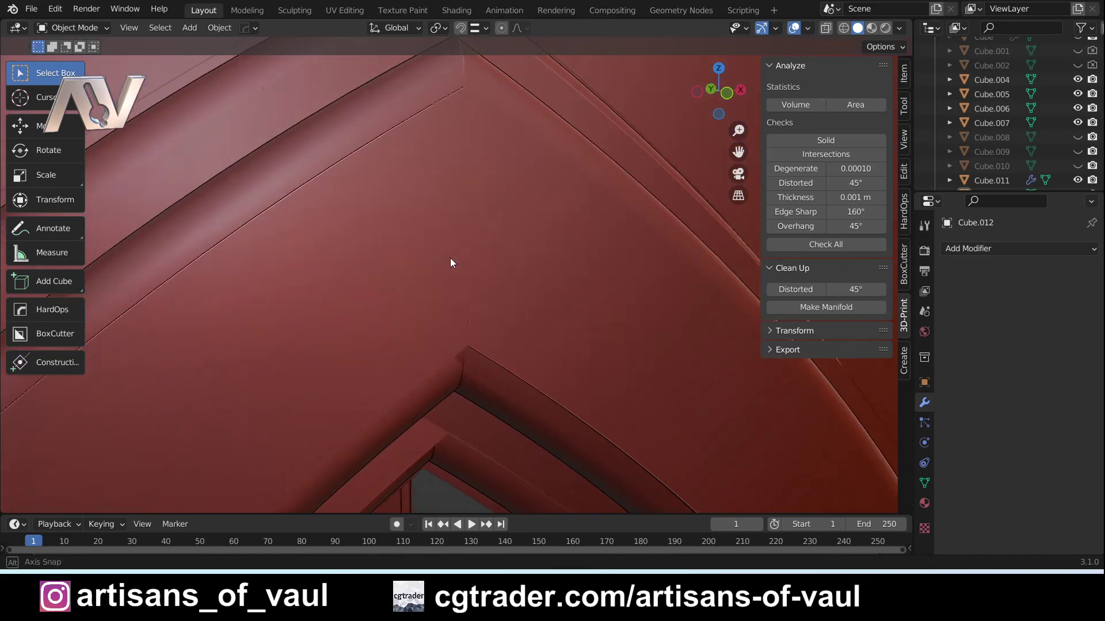
pyautogui.moveTo(419, 272); pyautogui.dragTo(530, 252, button='middle')
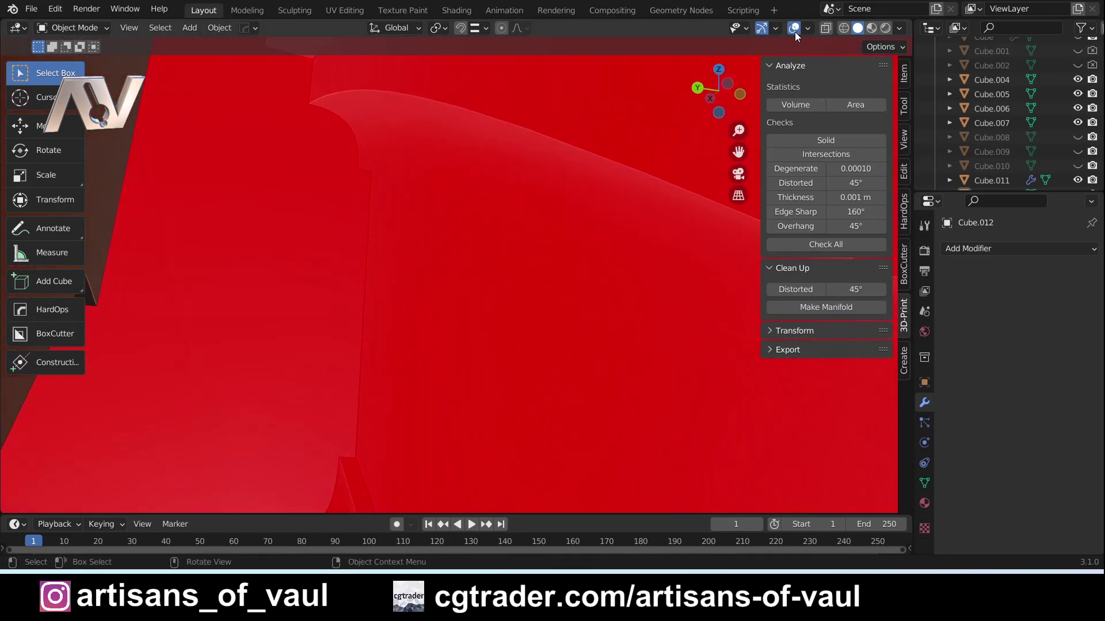
pyautogui.click(796, 32)
pyautogui.keyDown('shift'); pyautogui.moveTo(382, 322); pyautogui.dragTo(492, 281, button='middle'); pyautogui.keyUp('shift')
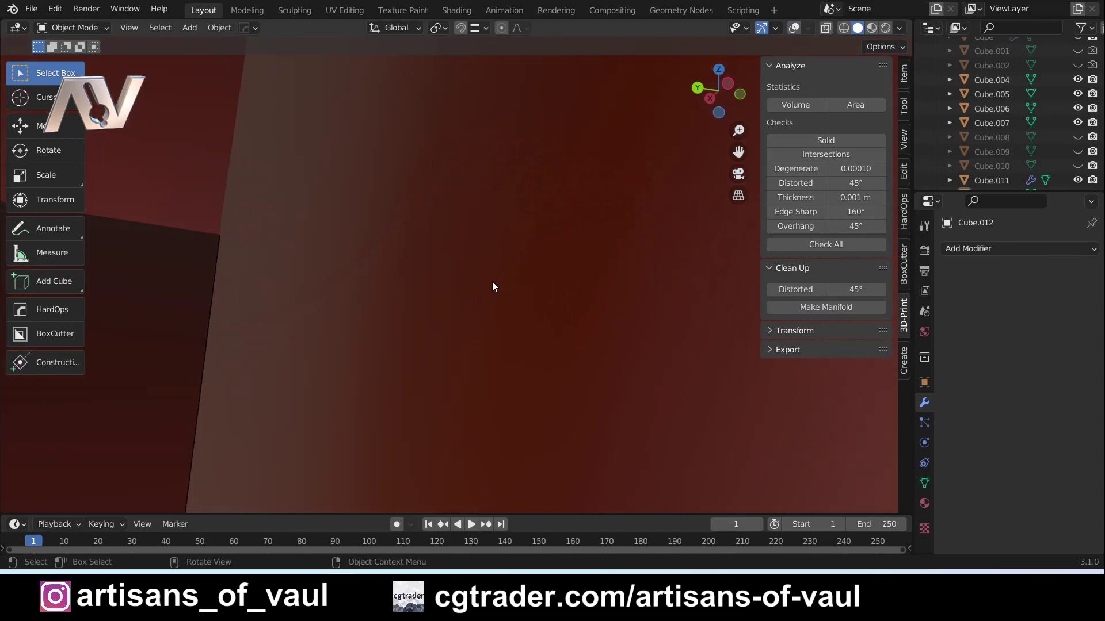
pyautogui.scroll(-4, 427, 306)
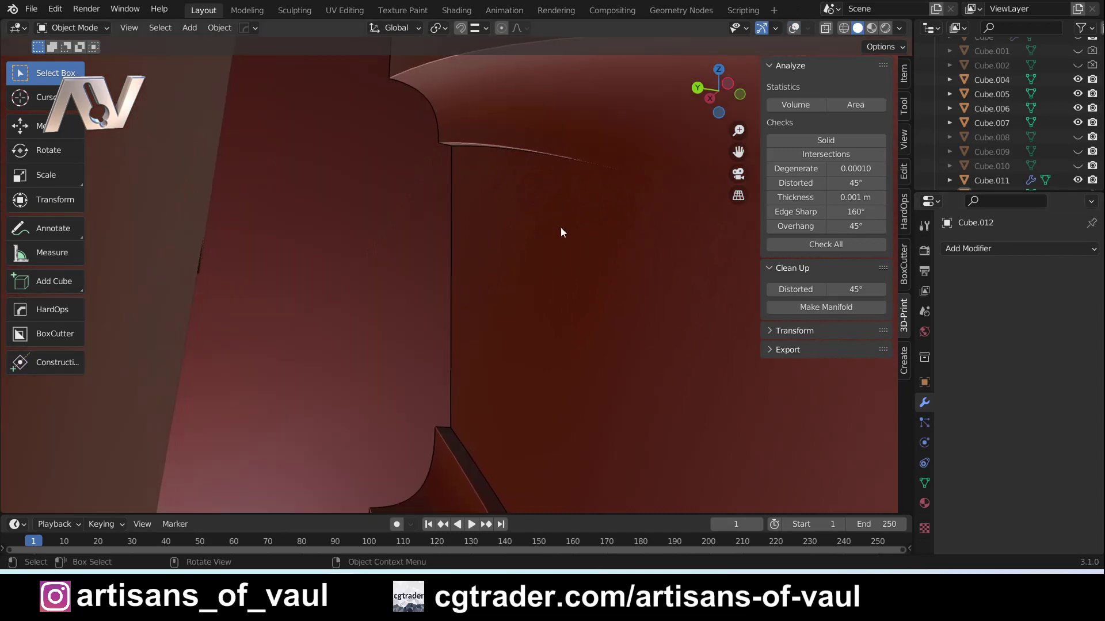
pyautogui.scroll(-5, 561, 231)
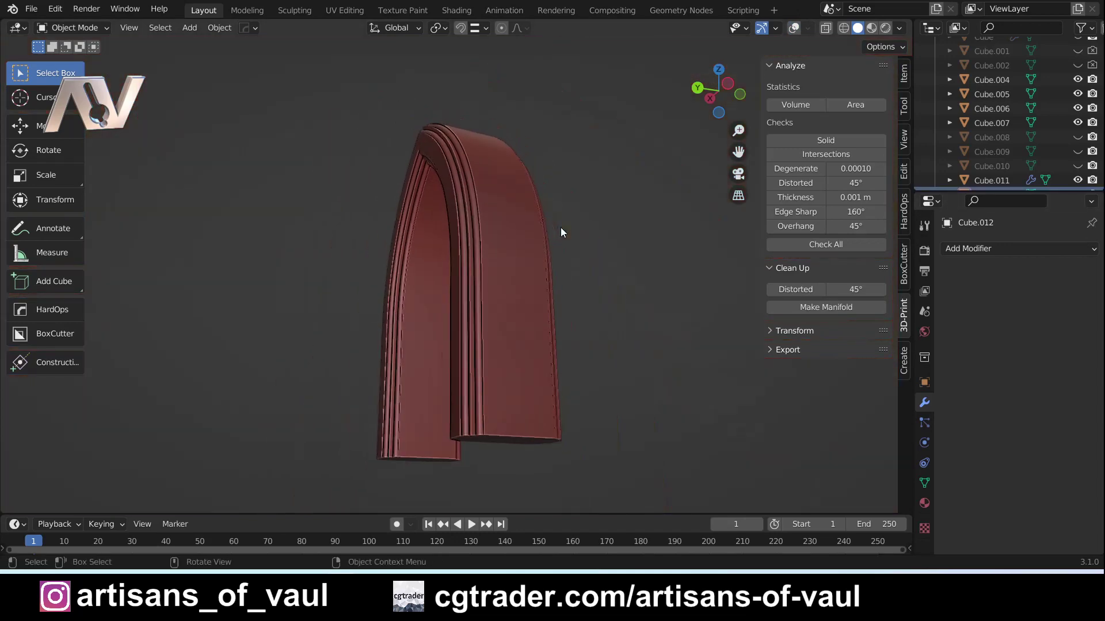
pyautogui.scroll(3, 518, 253)
pyautogui.moveTo(486, 274)
pyautogui.keyDown('shift'); pyautogui.mouseDown(button='middle')
pyautogui.moveTo(478, 454)
pyautogui.moveTo(470, 413)
pyautogui.moveTo(493, 361)
pyautogui.moveTo(371, 420)
pyautogui.moveTo(246, 414)
pyautogui.moveTo(451, 282)
pyautogui.moveTo(426, 299)
pyautogui.moveTo(505, 281)
pyautogui.mouseUp(button='middle'); pyautogui.keyUp('shift')
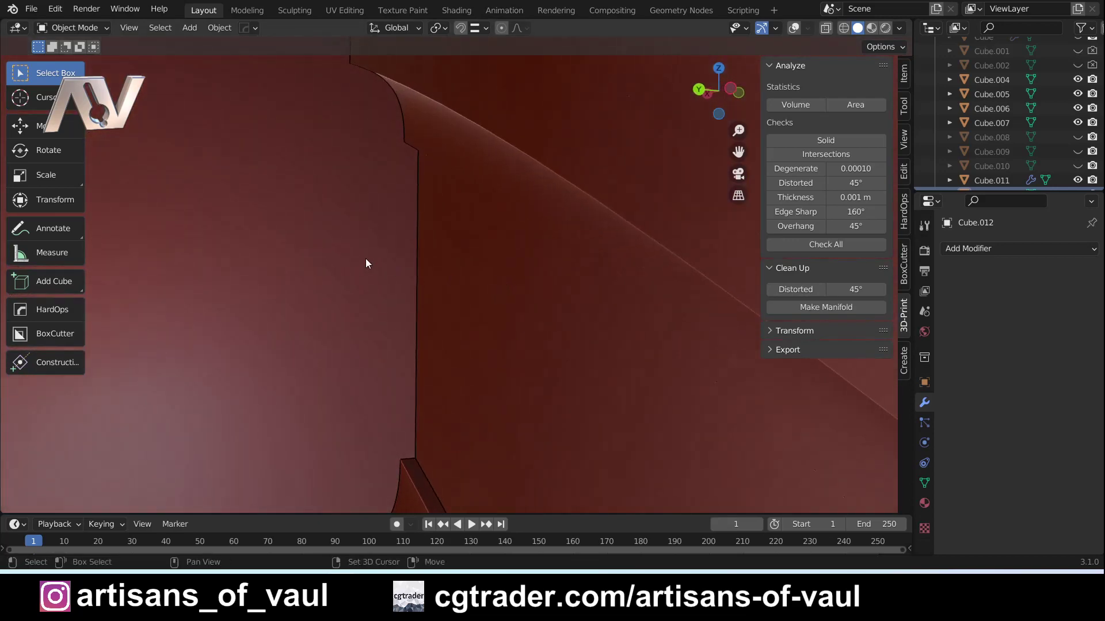
pyautogui.keyDown('shift'); pyautogui.moveTo(364, 257); pyautogui.dragTo(482, 226, button='middle'); pyautogui.keyUp('shift')
pyautogui.moveTo(558, 237); pyautogui.dragTo(484, 311, button='middle')
pyautogui.moveTo(538, 236); pyautogui.dragTo(472, 259, button='middle')
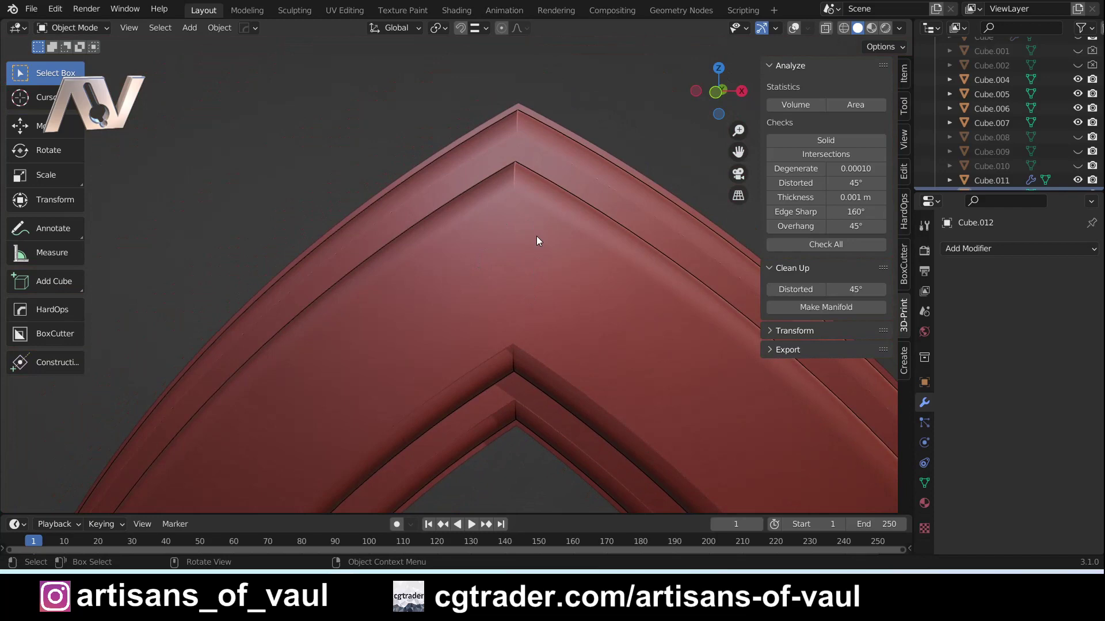
pyautogui.scroll(5, 547, 197)
pyautogui.scroll(-3, 534, 185)
pyautogui.moveTo(539, 110); pyautogui.dragTo(644, 143, button='middle')
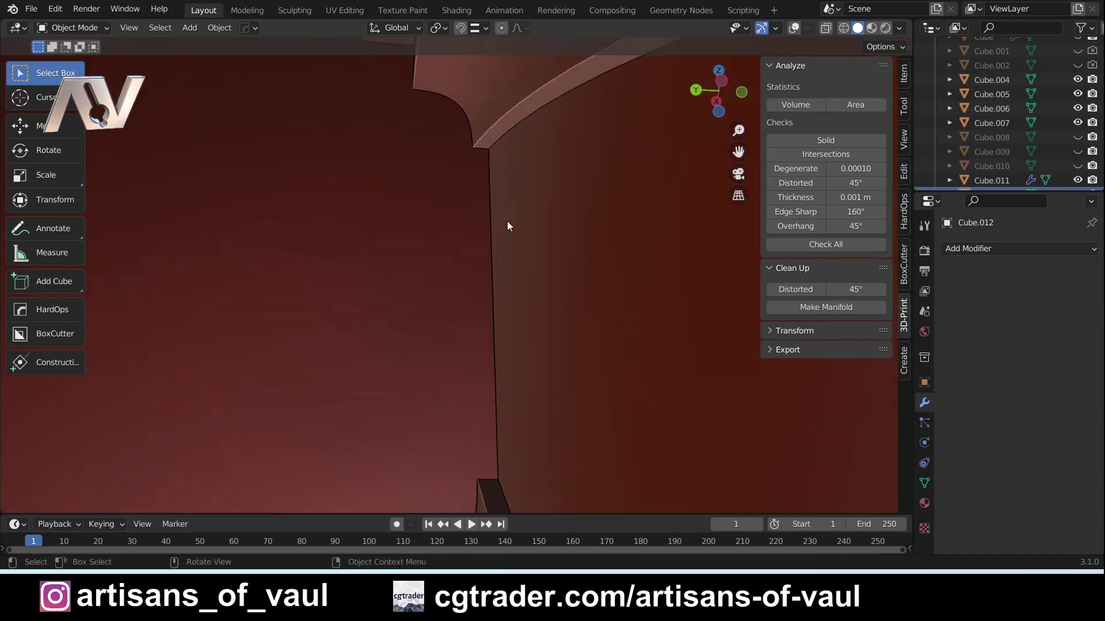
# - Delete only the internal face where the arch moulding's halves meet at the apex, and return to Object Mode
pyautogui.hotkey('ctrl', 'Tab')
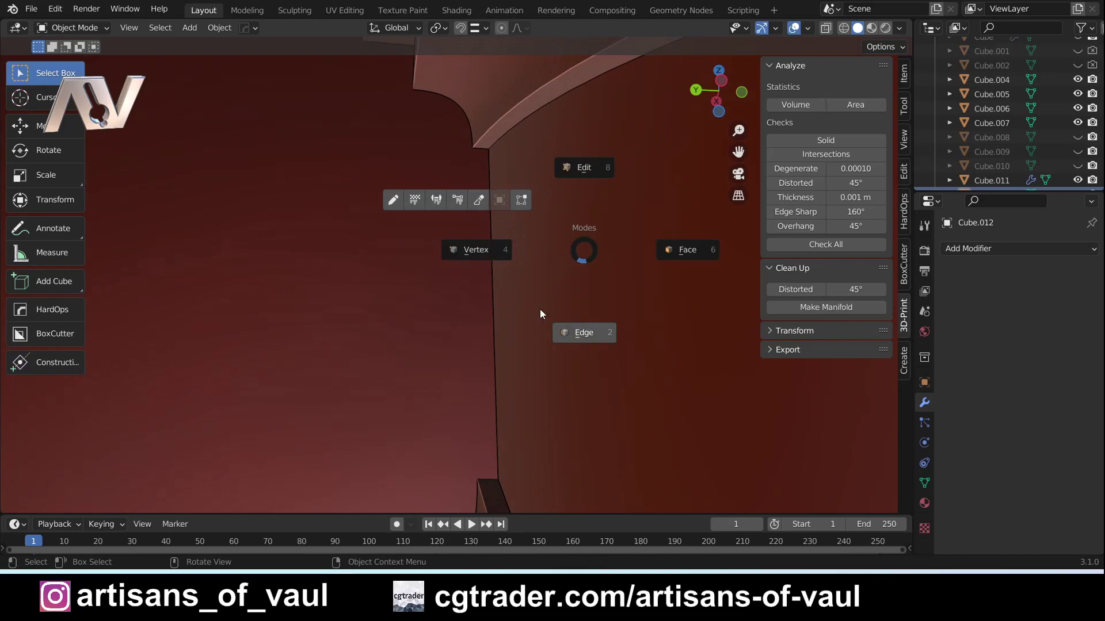
pyautogui.click(684, 250)
pyautogui.press('x')
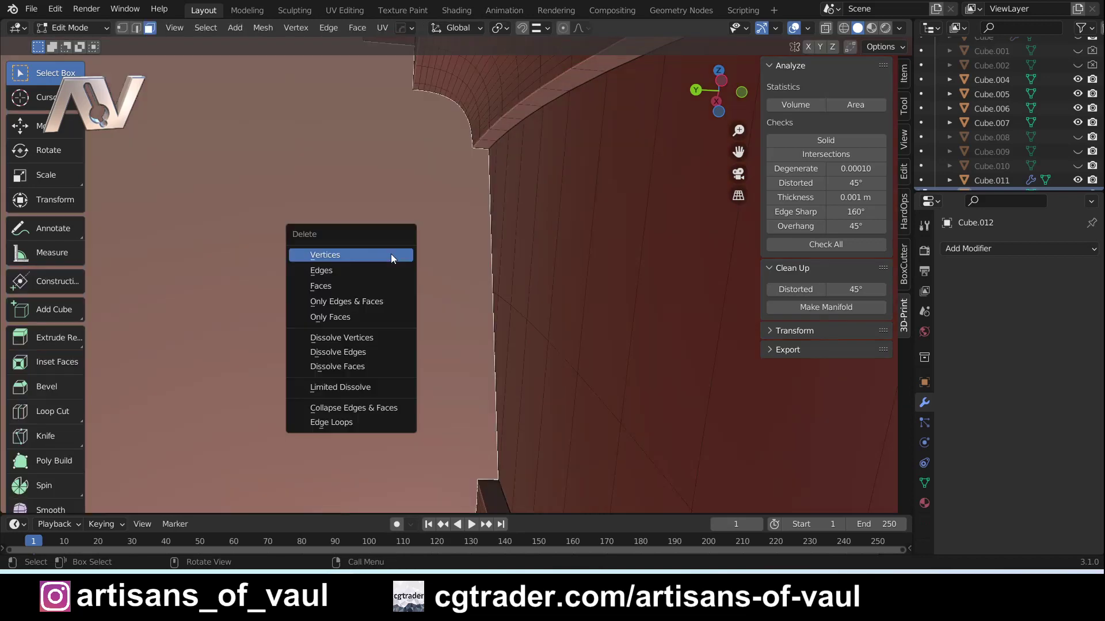
pyautogui.click(360, 318)
pyautogui.moveTo(360, 318); pyautogui.dragTo(538, 279, button='middle')
pyautogui.scroll(10, 539, 279)
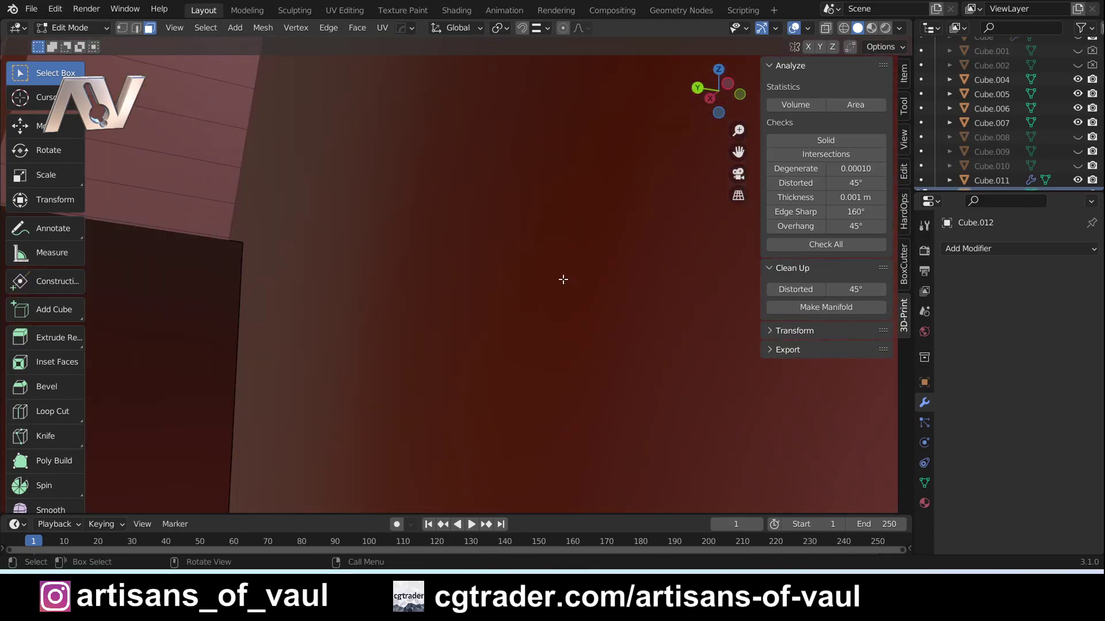
pyautogui.scroll(-10, 464, 282)
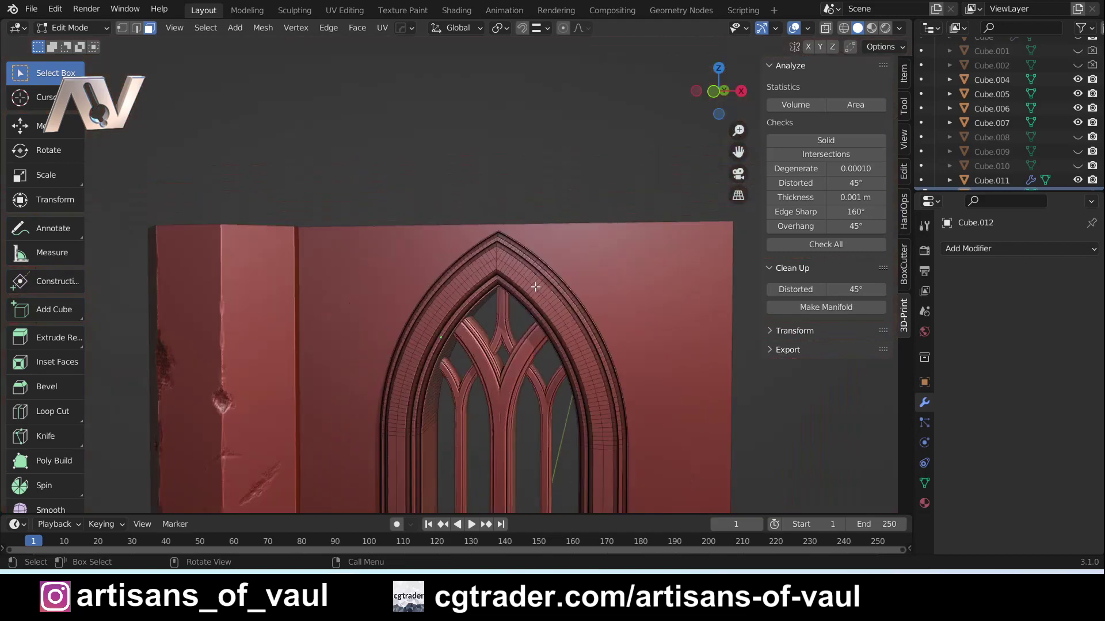
pyautogui.keyDown('shift'); pyautogui.moveTo(535, 284); pyautogui.dragTo(497, 154, button='middle'); pyautogui.keyUp('shift')
pyautogui.scroll(3, 497, 154)
pyautogui.hotkey('ctrl', 'Tab')
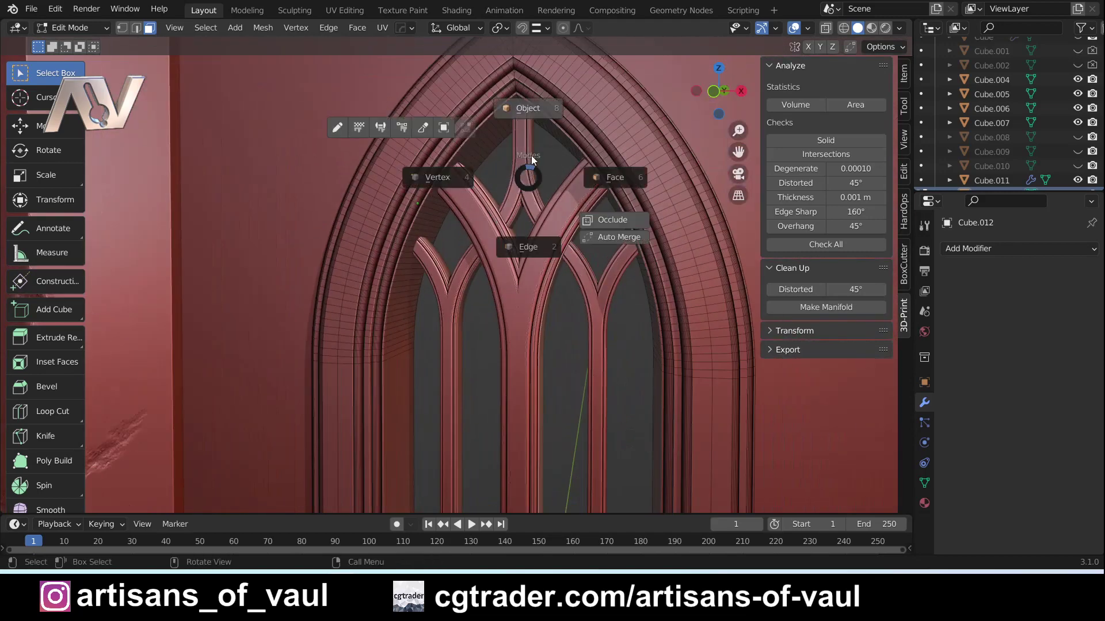
pyautogui.click(521, 103)
pyautogui.scroll(-2, 530, 281)
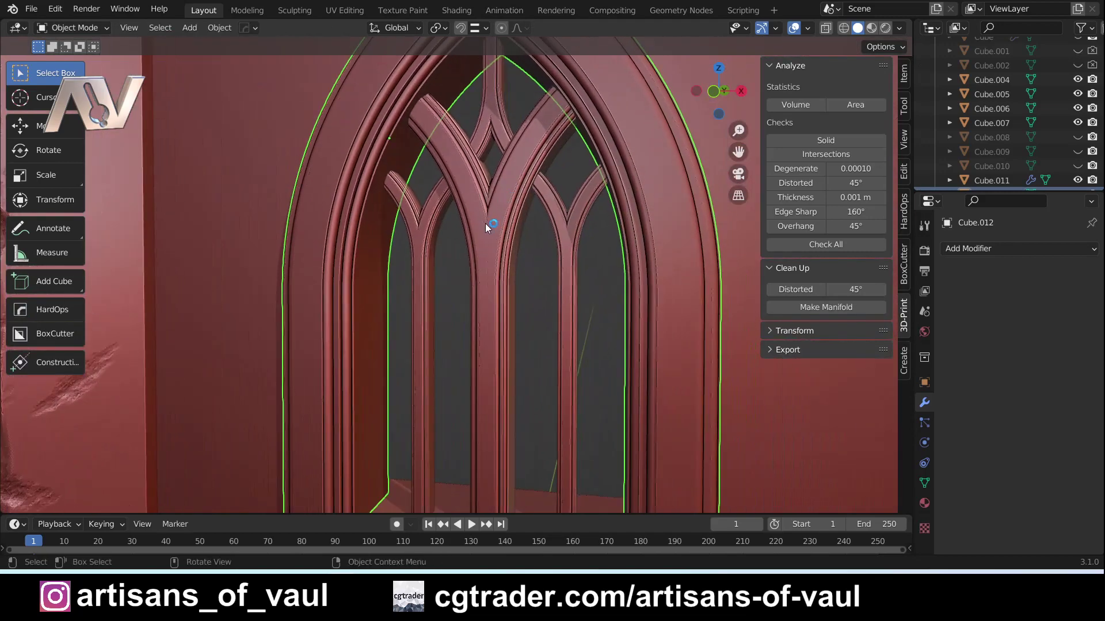
# - Run all 3D-Print checks on the central Y-shaped pillar and examine the non-manifold edges along its middle seam in Edit Mode
pyautogui.click(485, 223)
pyautogui.moveTo(466, 240); pyautogui.dragTo(477, 237, button='middle')
pyautogui.click(821, 246)
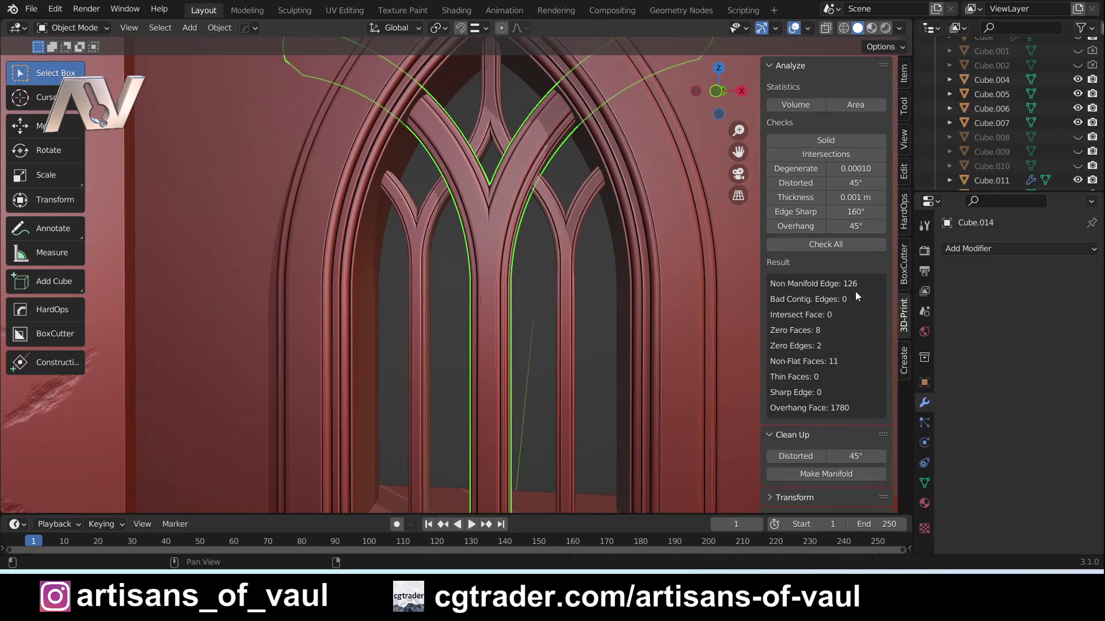
pyautogui.scroll(5, 523, 215)
pyautogui.scroll(8, 470, 261)
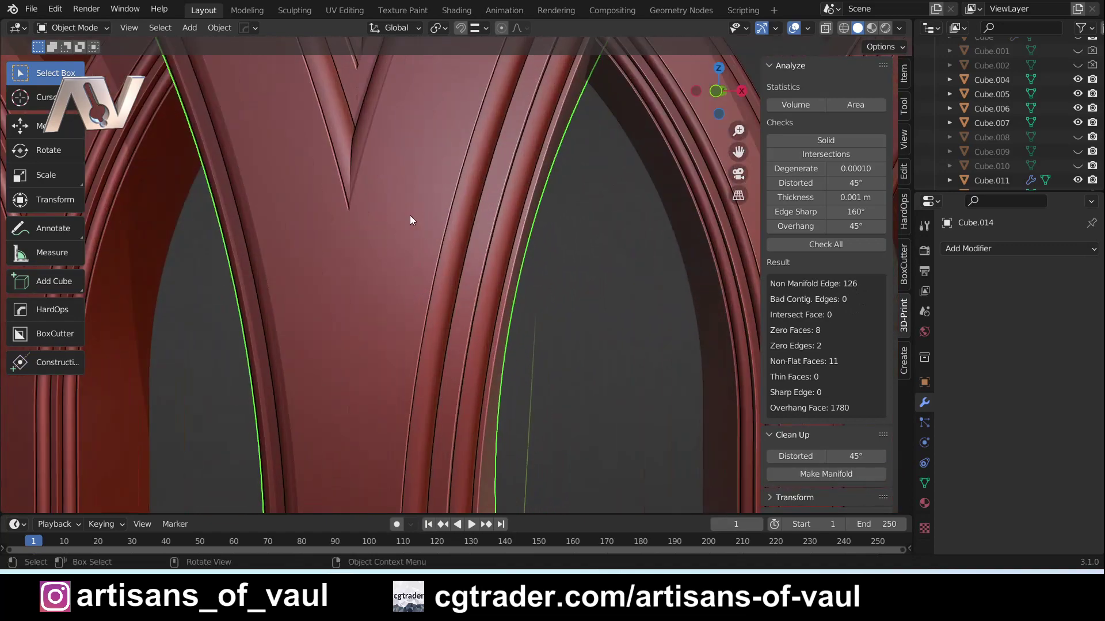
pyautogui.press('Tab')
pyautogui.click(454, 304)
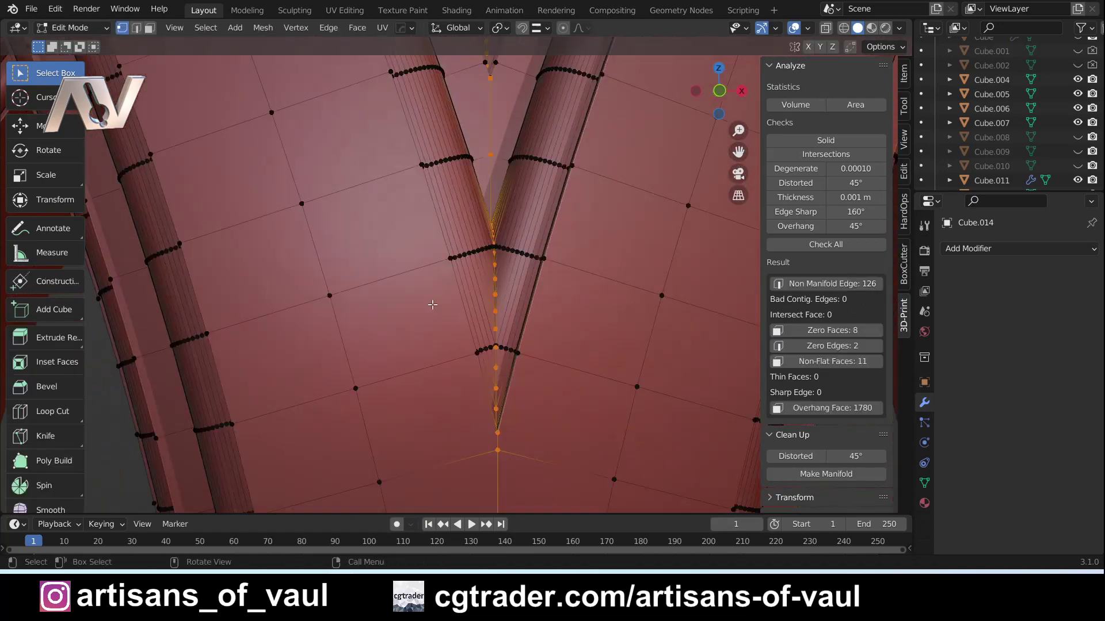
pyautogui.scroll(-6, 557, 323)
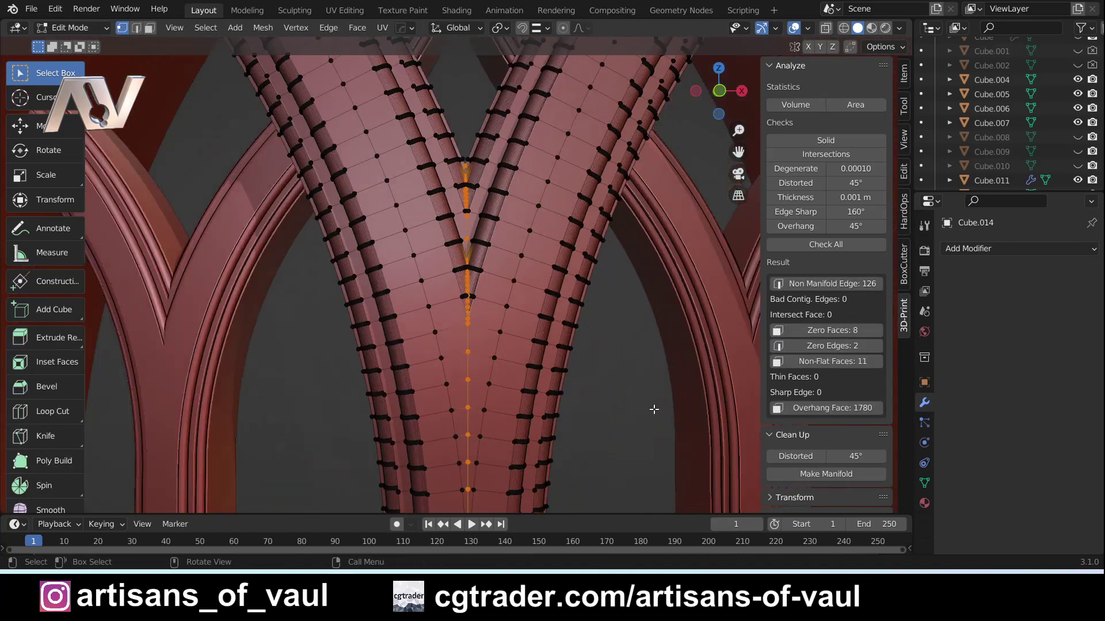
# - Clean up the central Y-shaped pillar with Make Manifold and rerun all 3D-Print checks on it
pyautogui.click(815, 473)
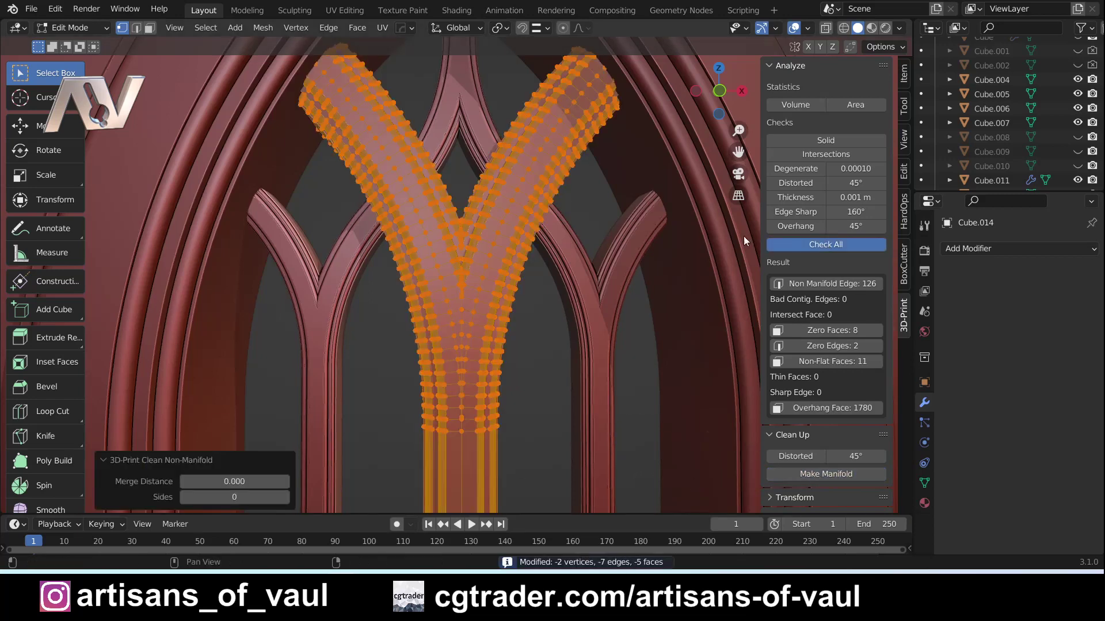
pyautogui.scroll(3, 487, 253)
pyautogui.press('Tab')
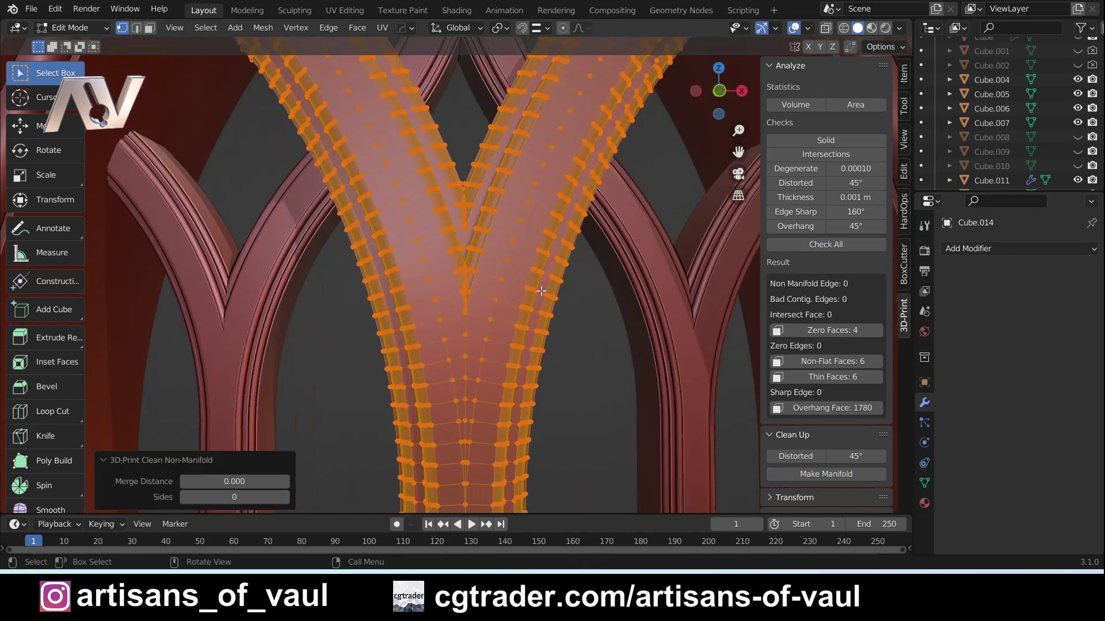
pyautogui.click(493, 292)
pyautogui.scroll(8, 444, 308)
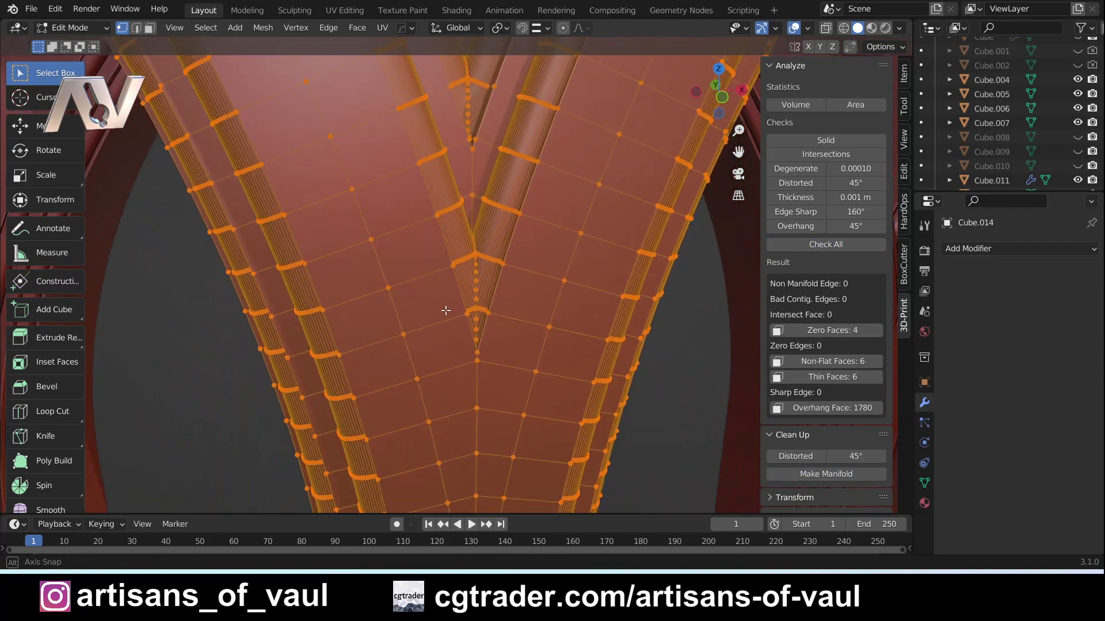
pyautogui.moveTo(445, 308); pyautogui.dragTo(414, 271, button='middle')
pyautogui.moveTo(579, 288); pyautogui.dragTo(458, 219, button='middle')
pyautogui.scroll(-8, 458, 268)
pyautogui.scroll(-8, 459, 268)
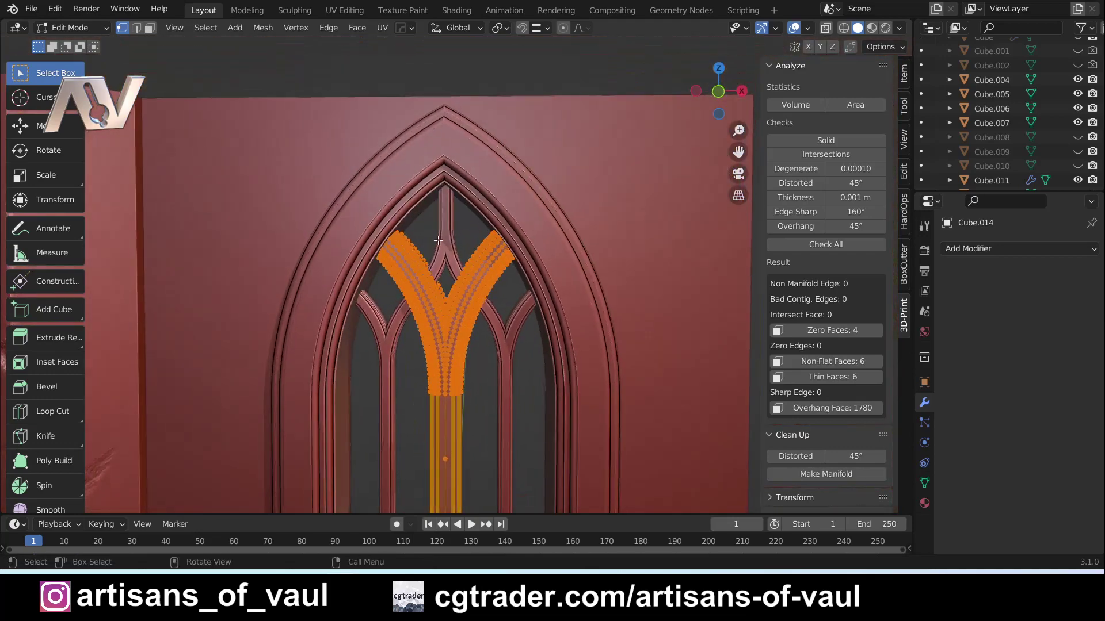
# - Return to Object Mode and examine the whole window with its wall and the damaged corner column
pyautogui.hotkey('ctrl', 'Tab')
pyautogui.click(458, 150)
pyautogui.scroll(-2, 452, 164)
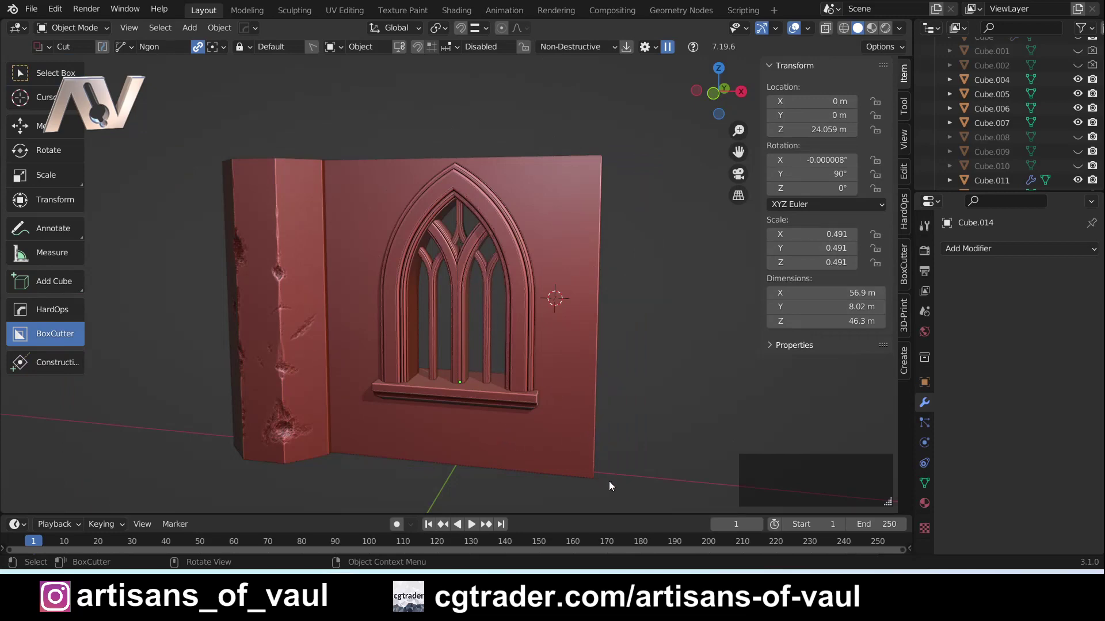
pyautogui.moveTo(656, 397); pyautogui.dragTo(665, 389, button='middle')
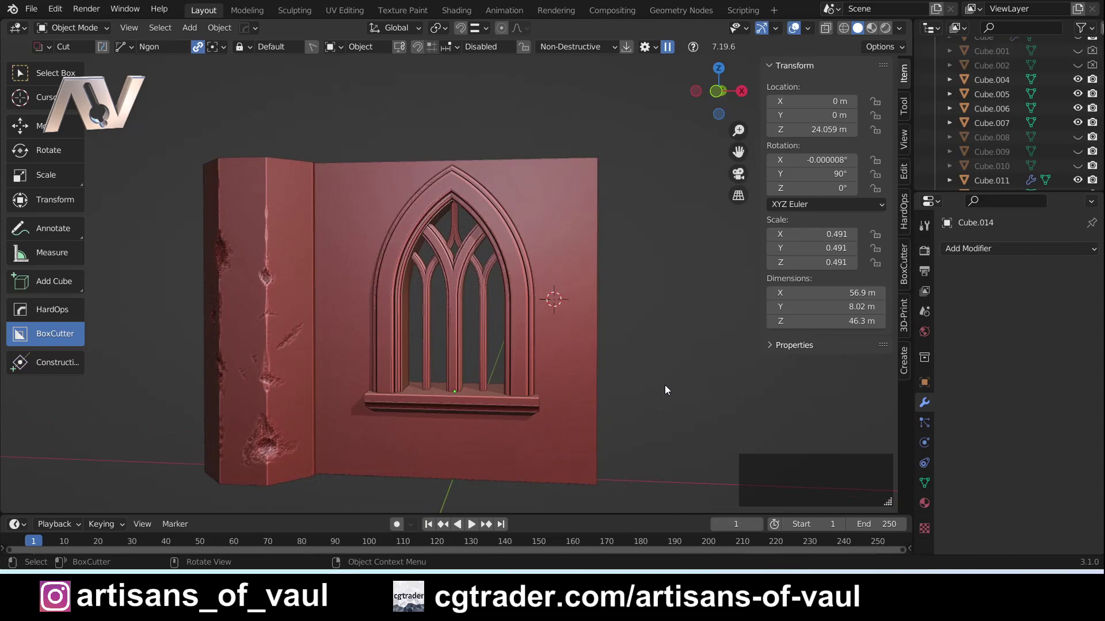